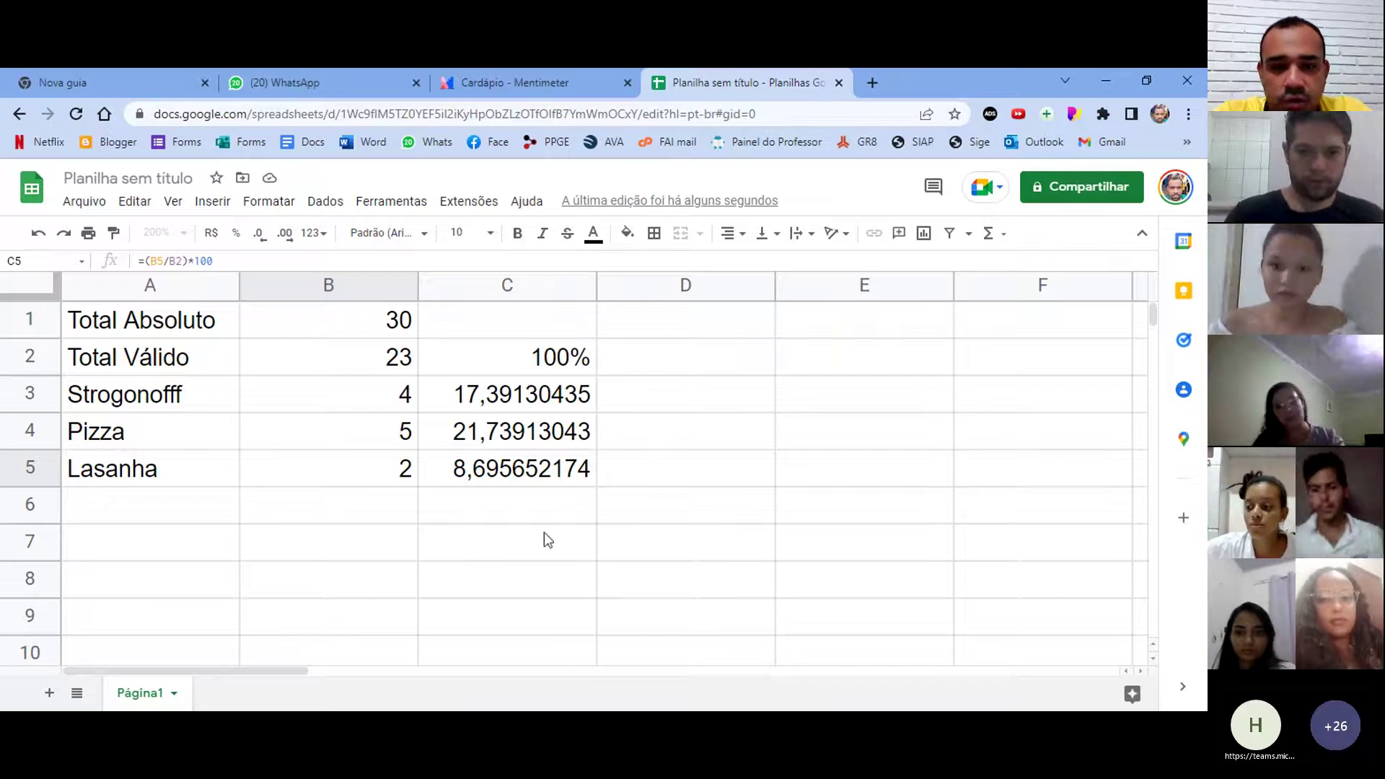
# - After checking the poll chart, add Japa Food with 1 vote in row 6 and begin C6's formula
pyautogui.click(518, 83)
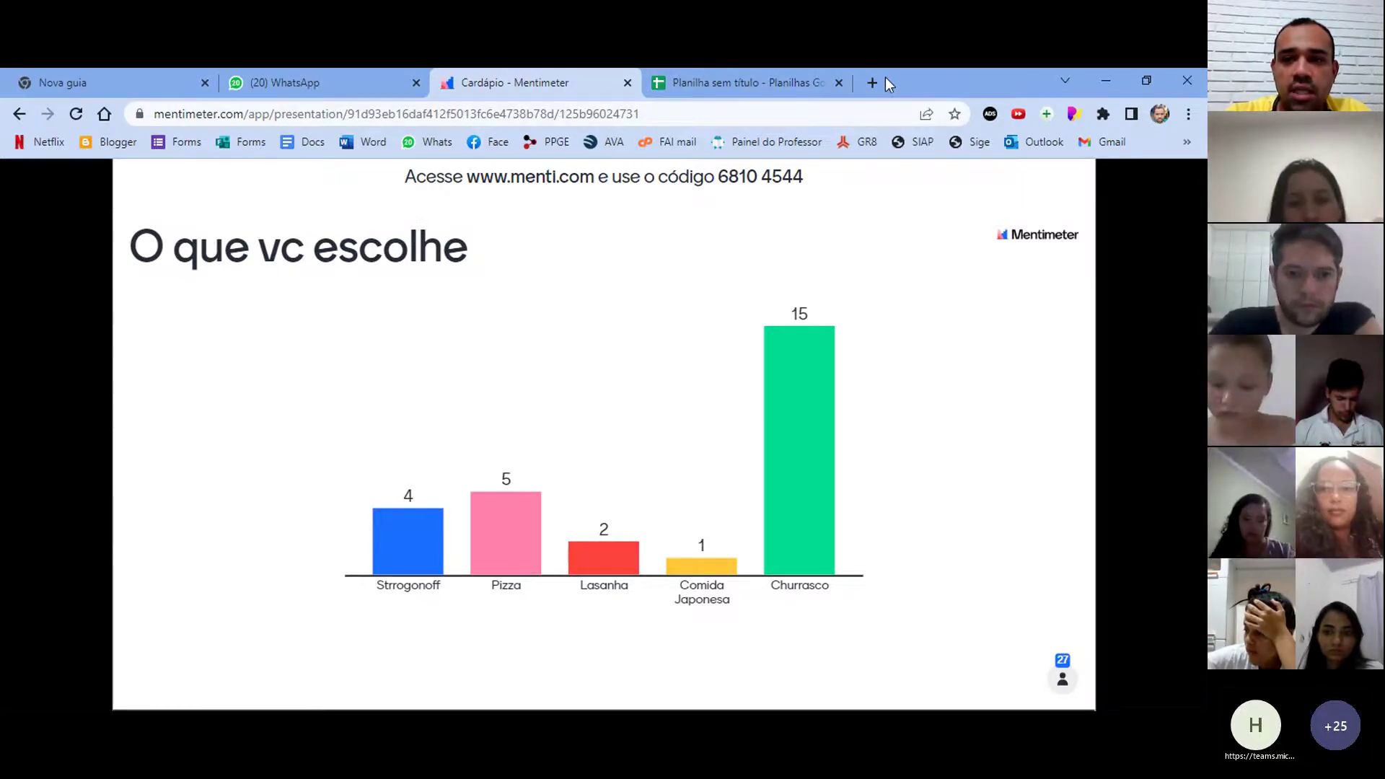
pyautogui.click(750, 82)
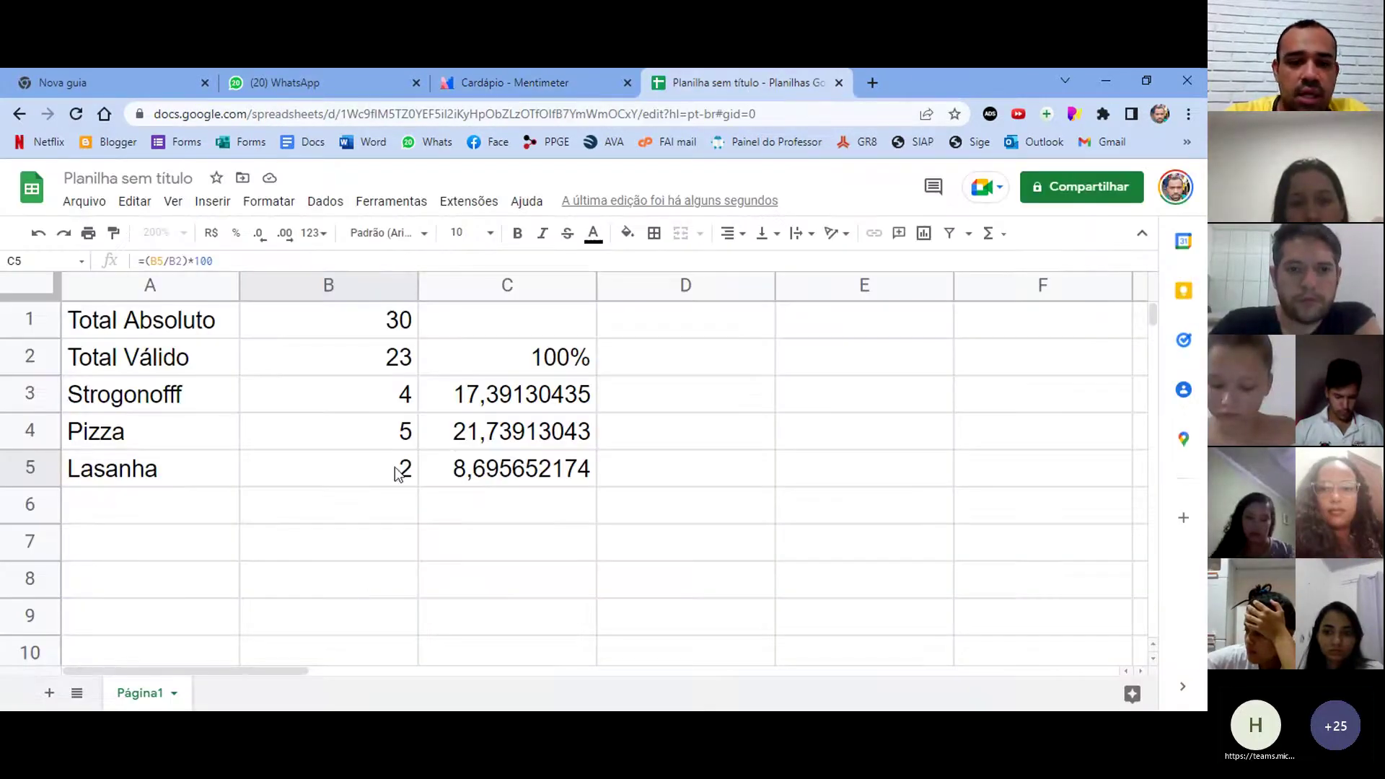
pyautogui.click(126, 506)
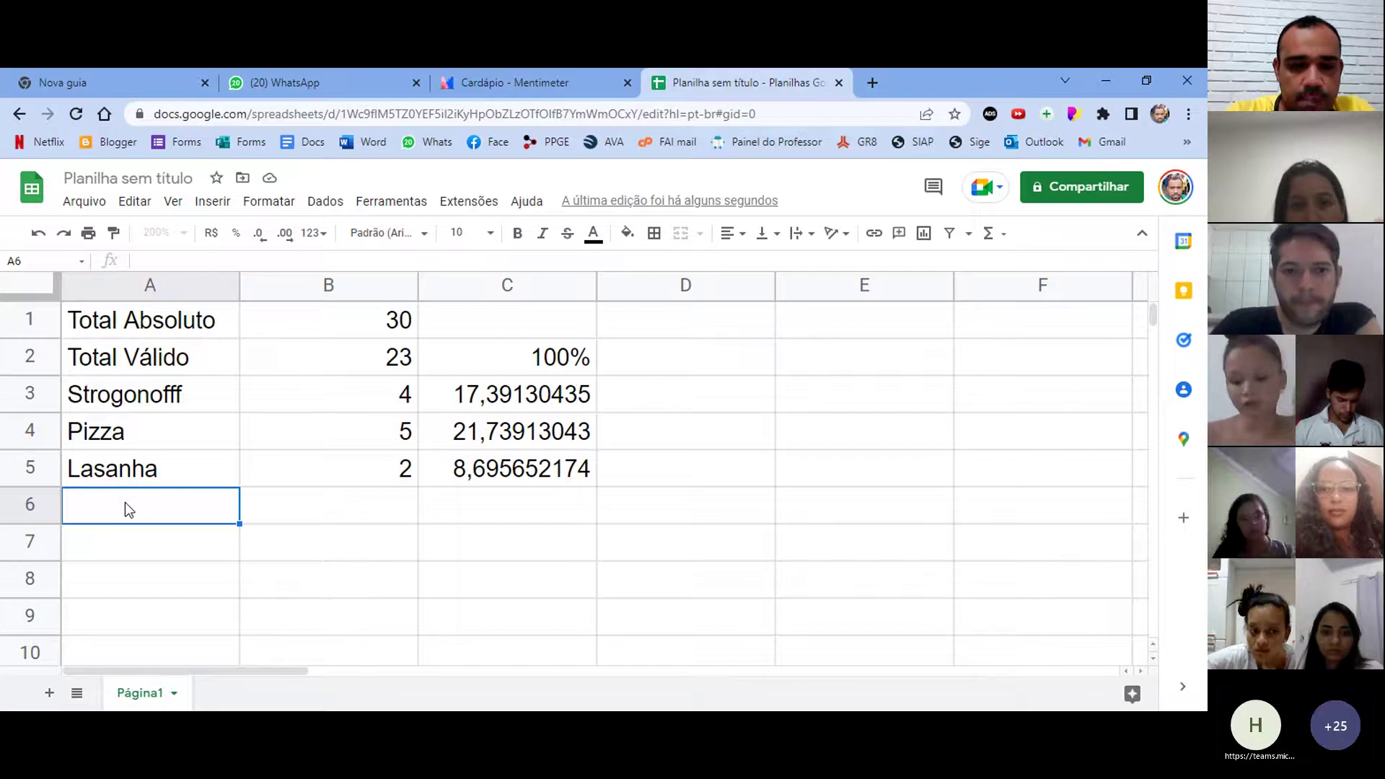
pyautogui.write('Japa Food')
pyautogui.press('Tab')
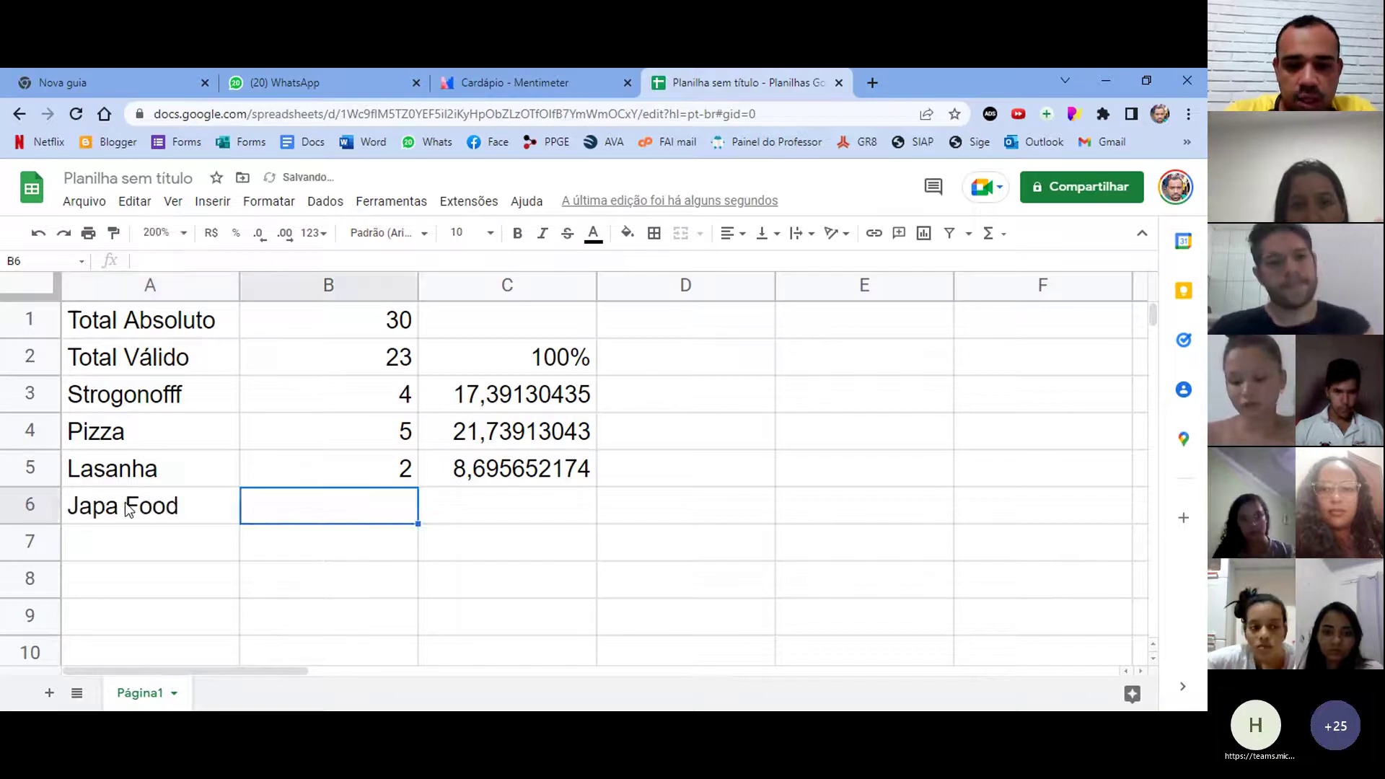
pyautogui.write('1')
pyautogui.press('Tab')
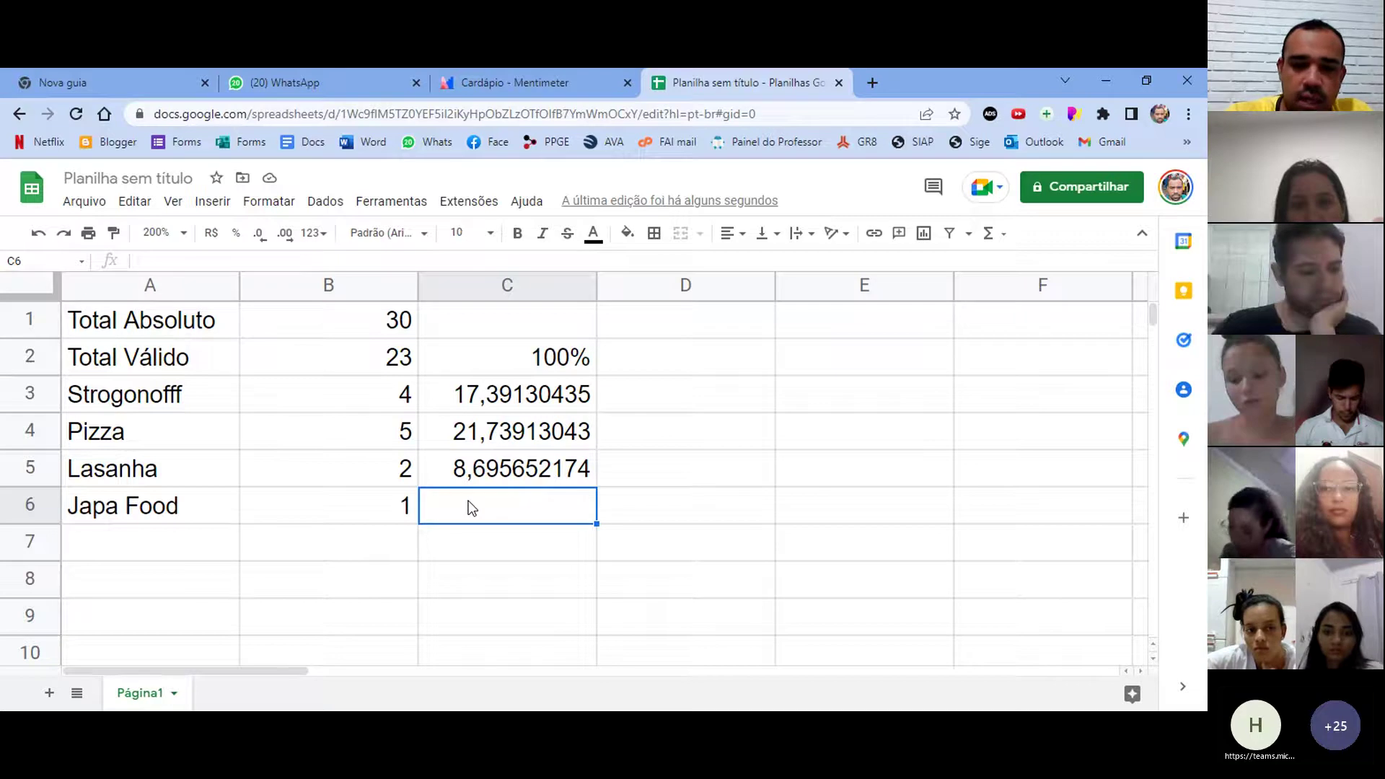
pyautogui.write('=')
pyautogui.press('Tab')
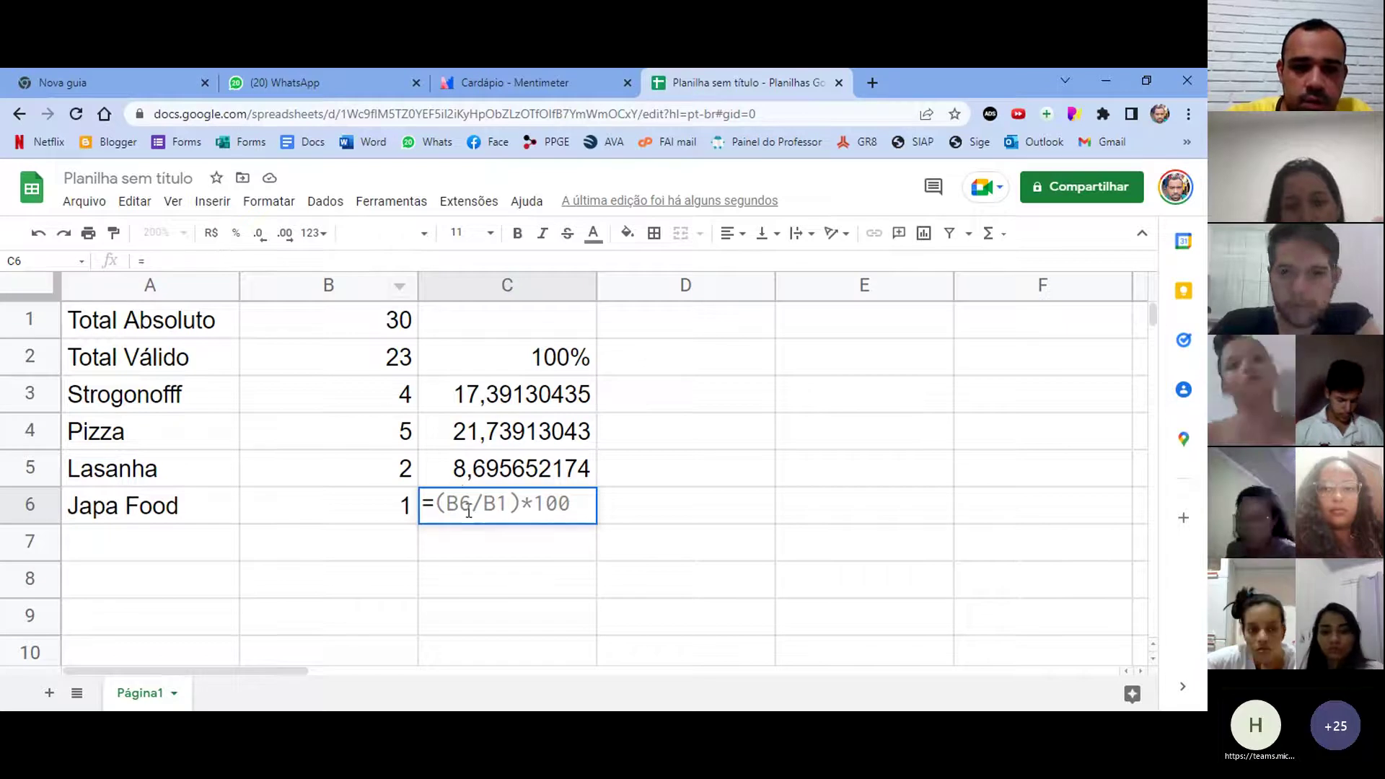
# - Enter =(B6/B2)*100 in C6 so Japa Food shows 4,347826087 percent
pyautogui.click(469, 513)
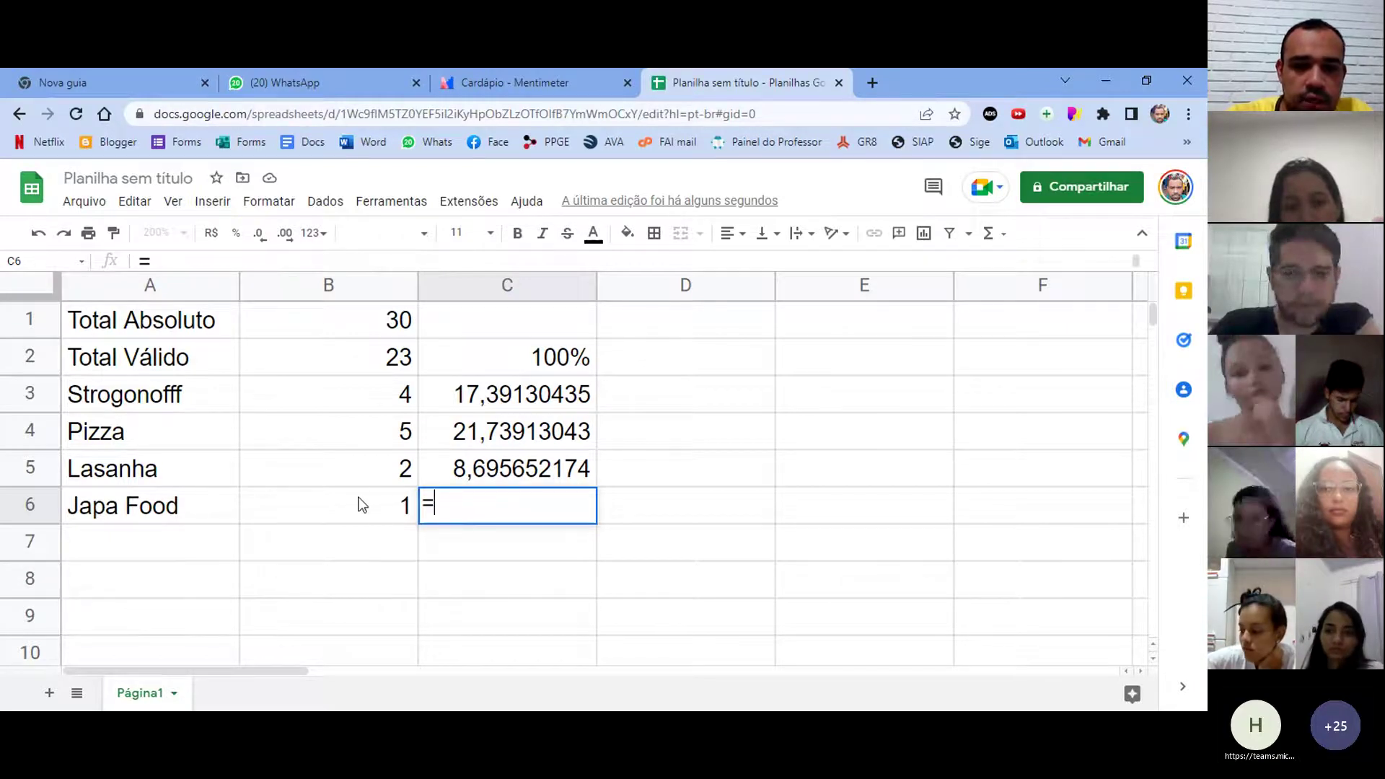
pyautogui.write('(')
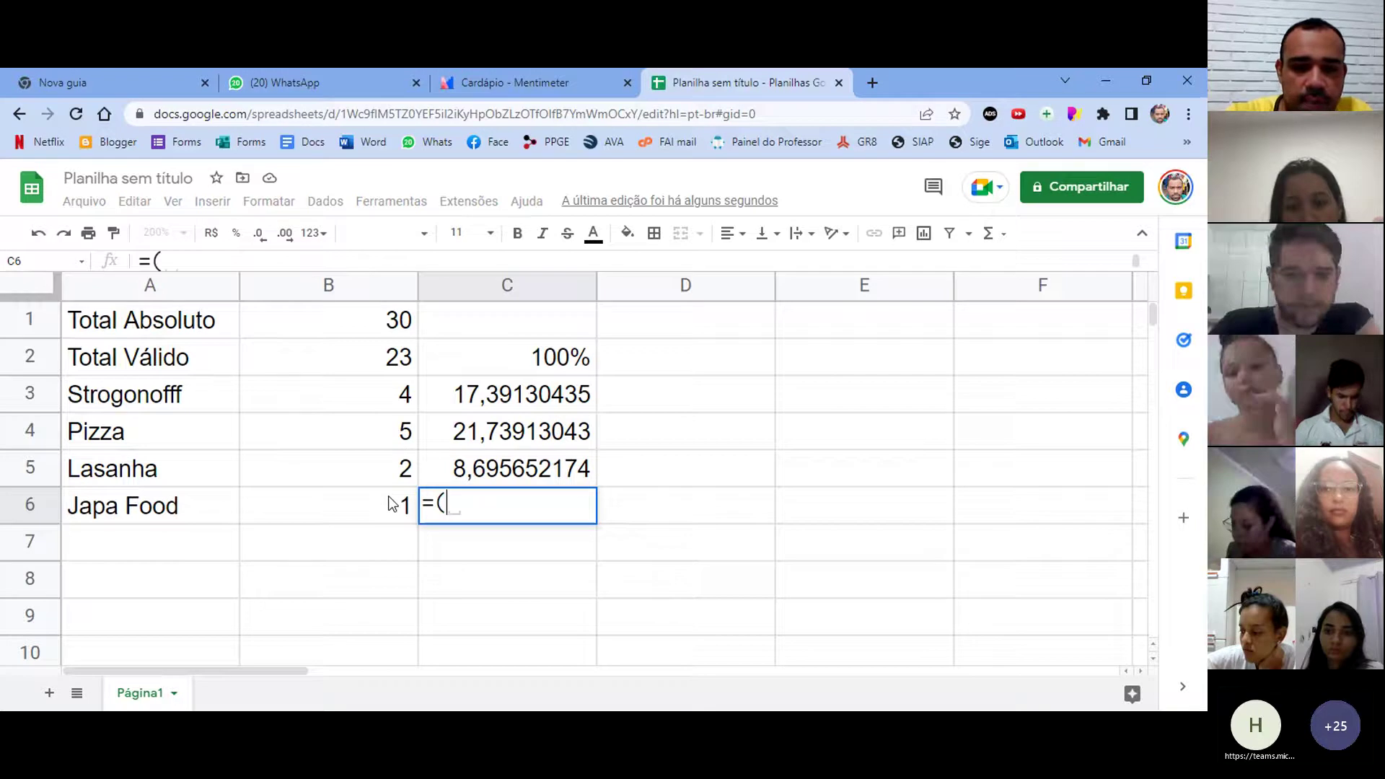
pyautogui.click(391, 507)
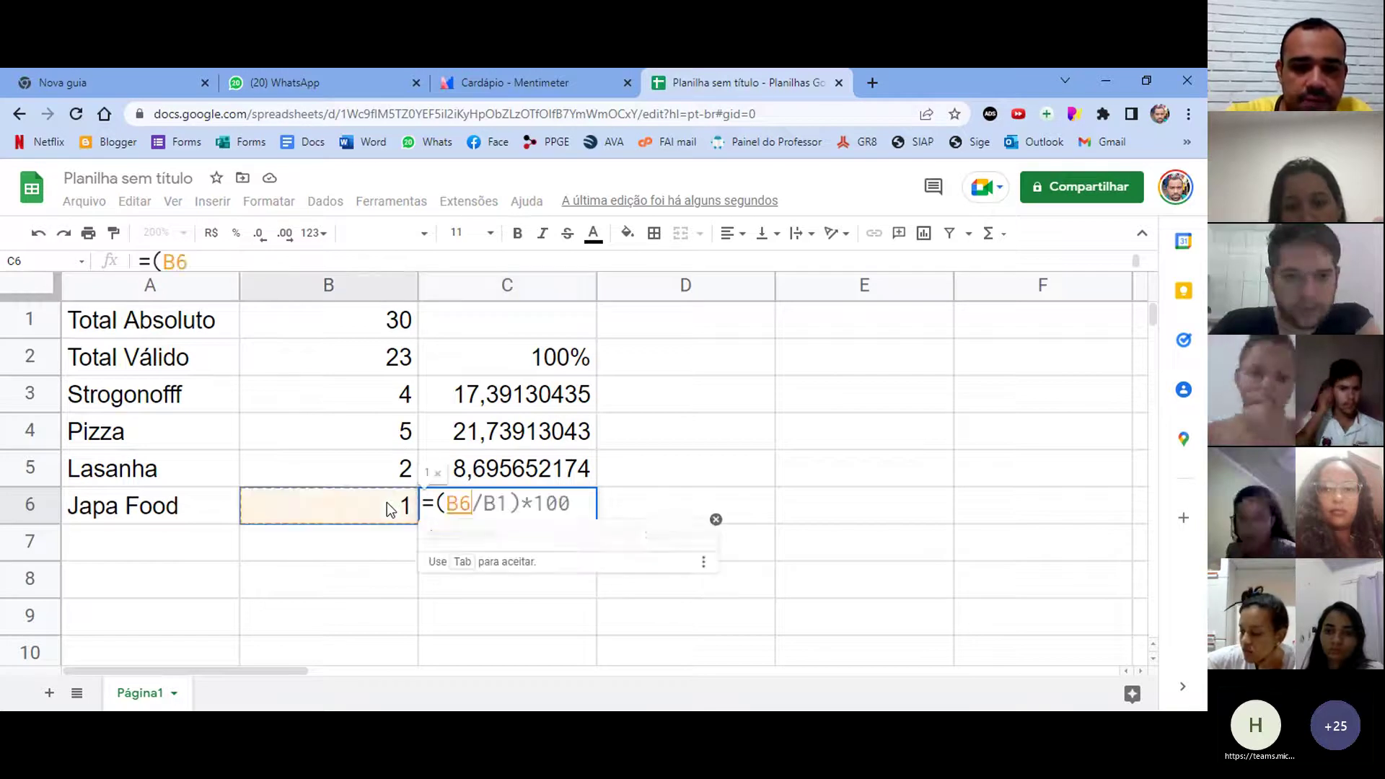
pyautogui.write('/')
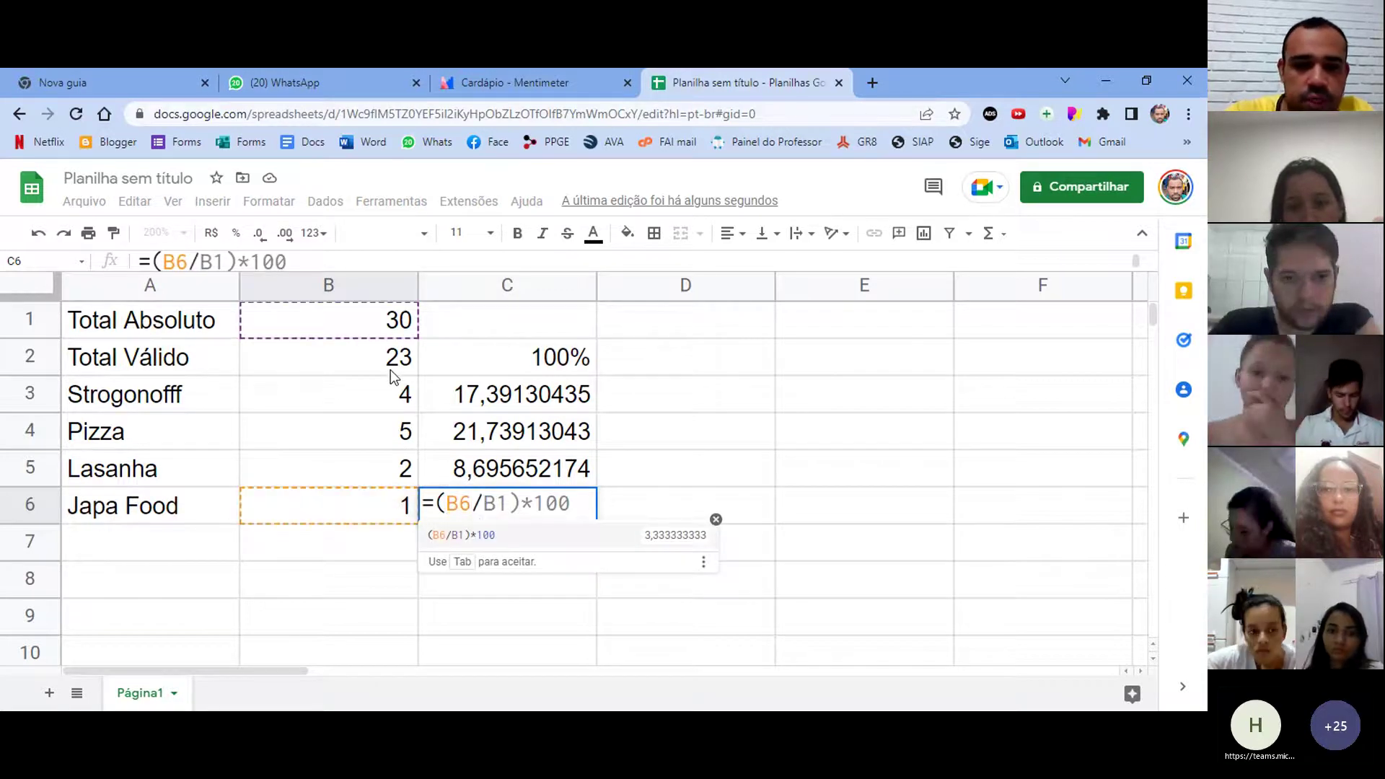
pyautogui.click(391, 373)
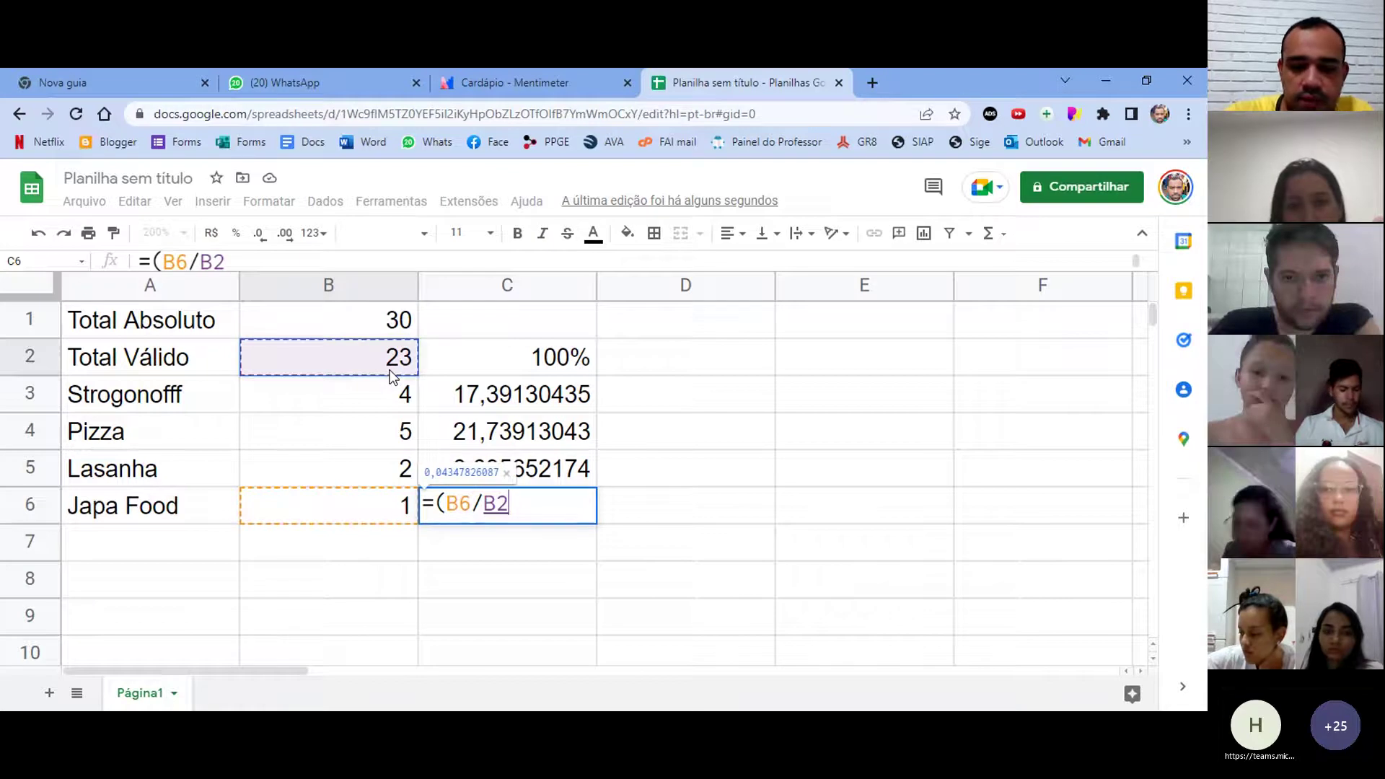
pyautogui.write(')*')
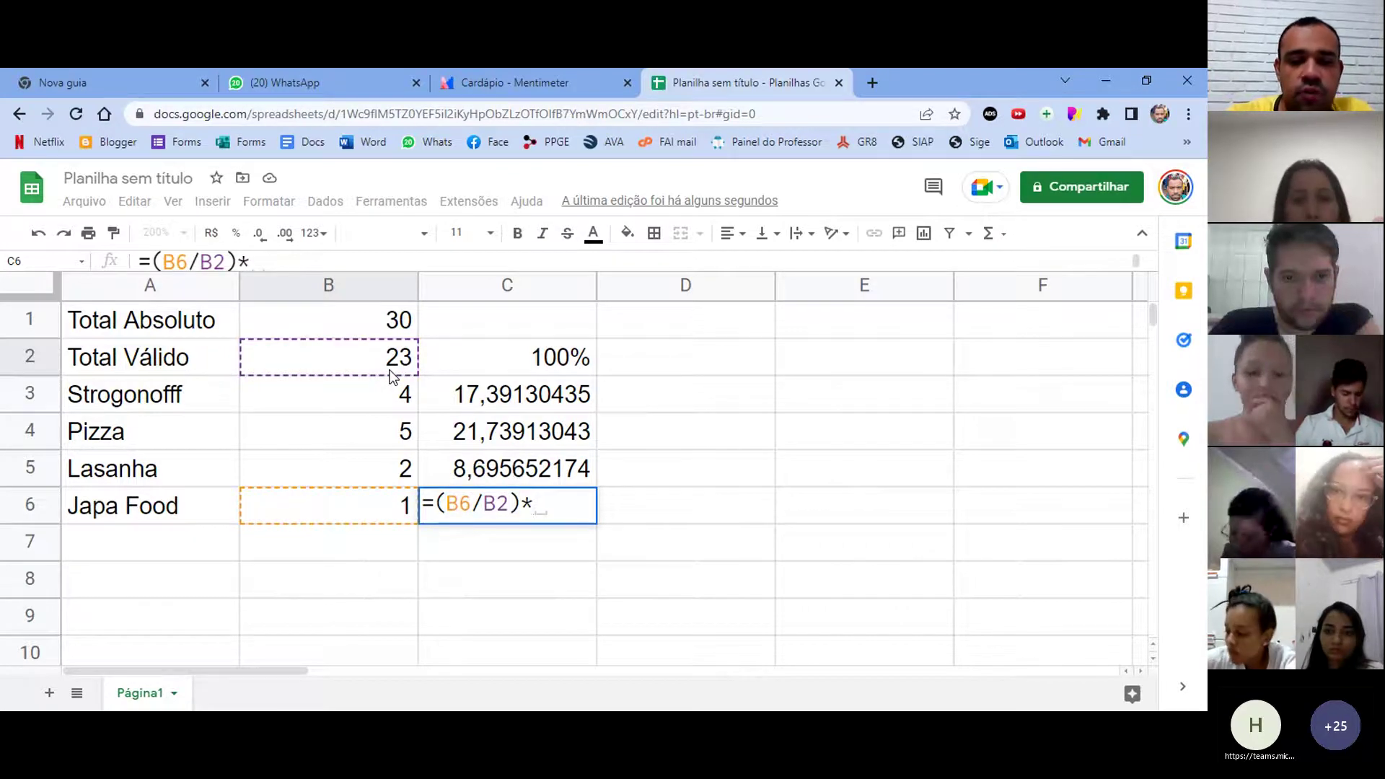
pyautogui.write('100')
pyautogui.press('Return')
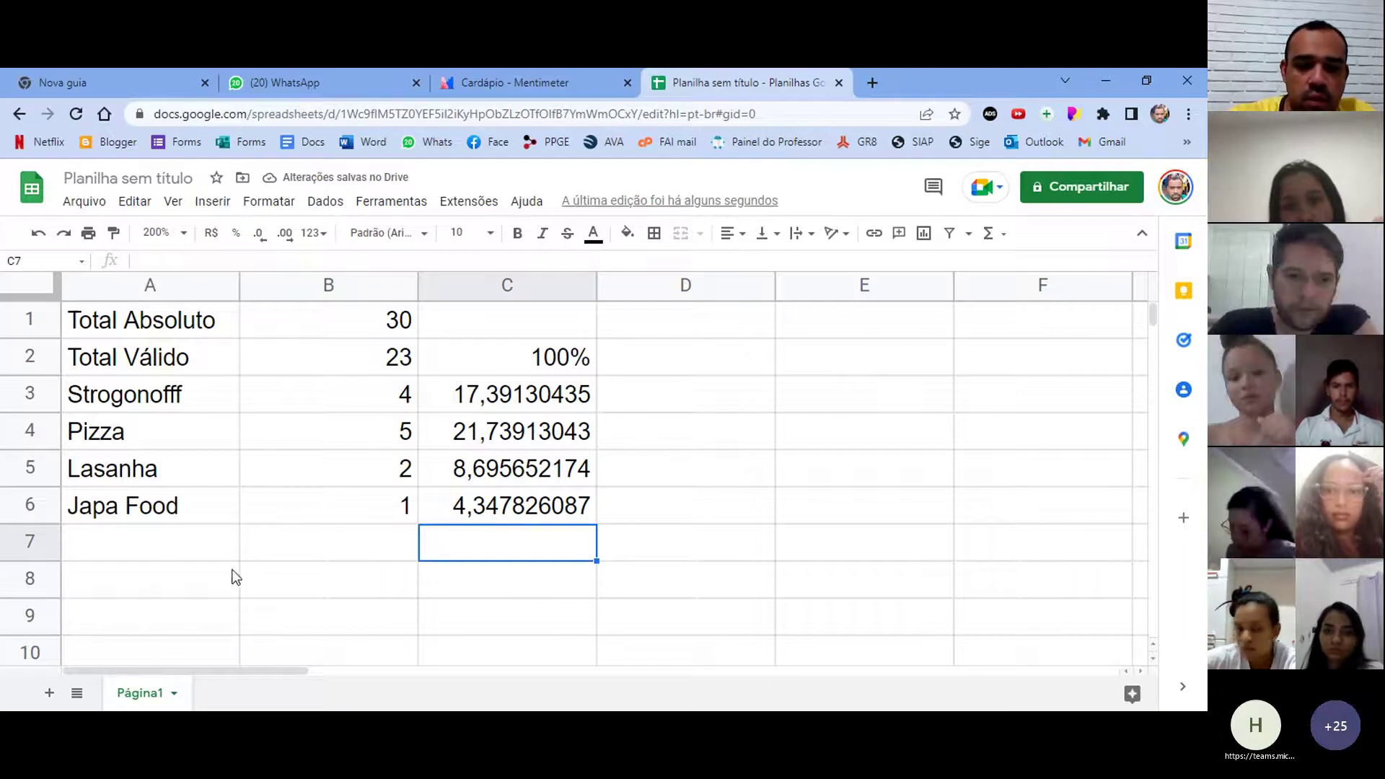
pyautogui.click(182, 552)
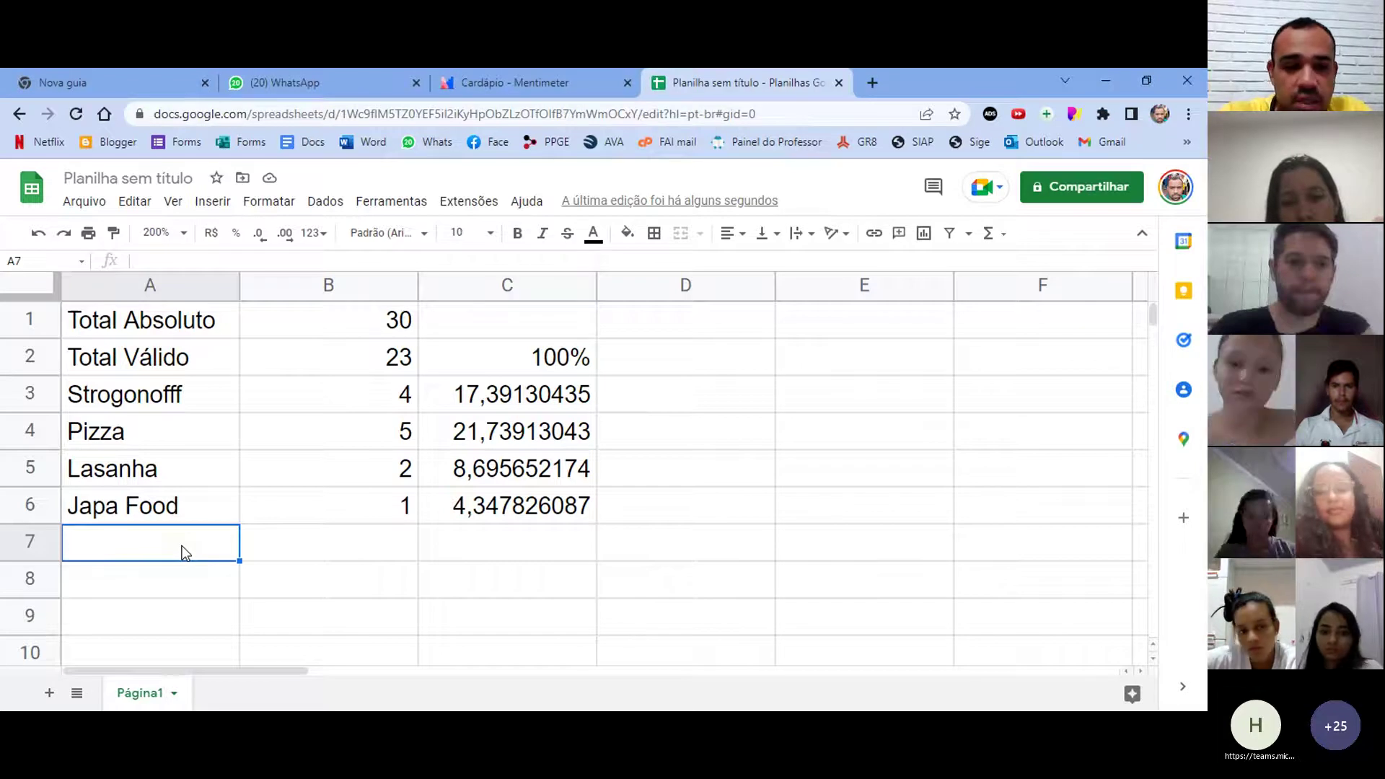
# - Add Churrasco with 11 votes in row 7 of the vote table
pyautogui.write('Ch')
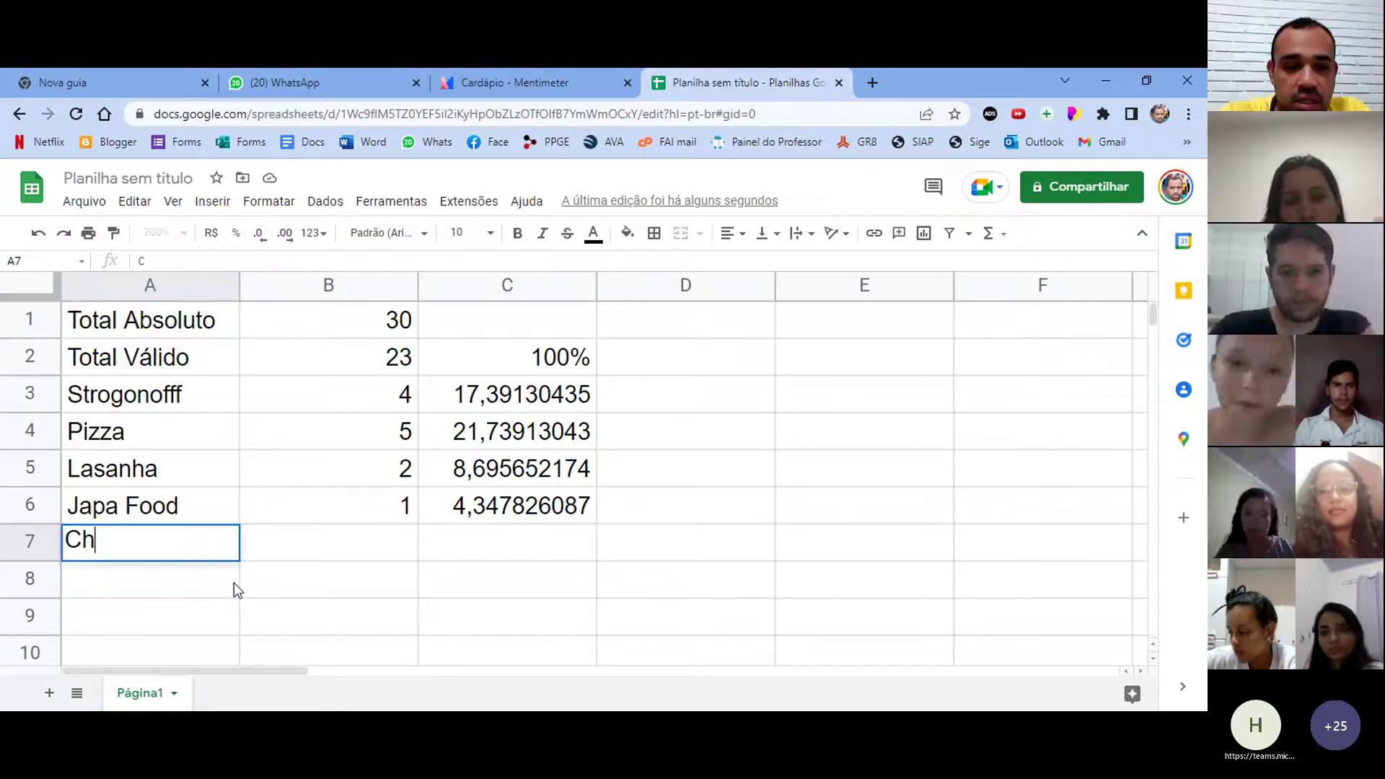
pyautogui.write('urrasco')
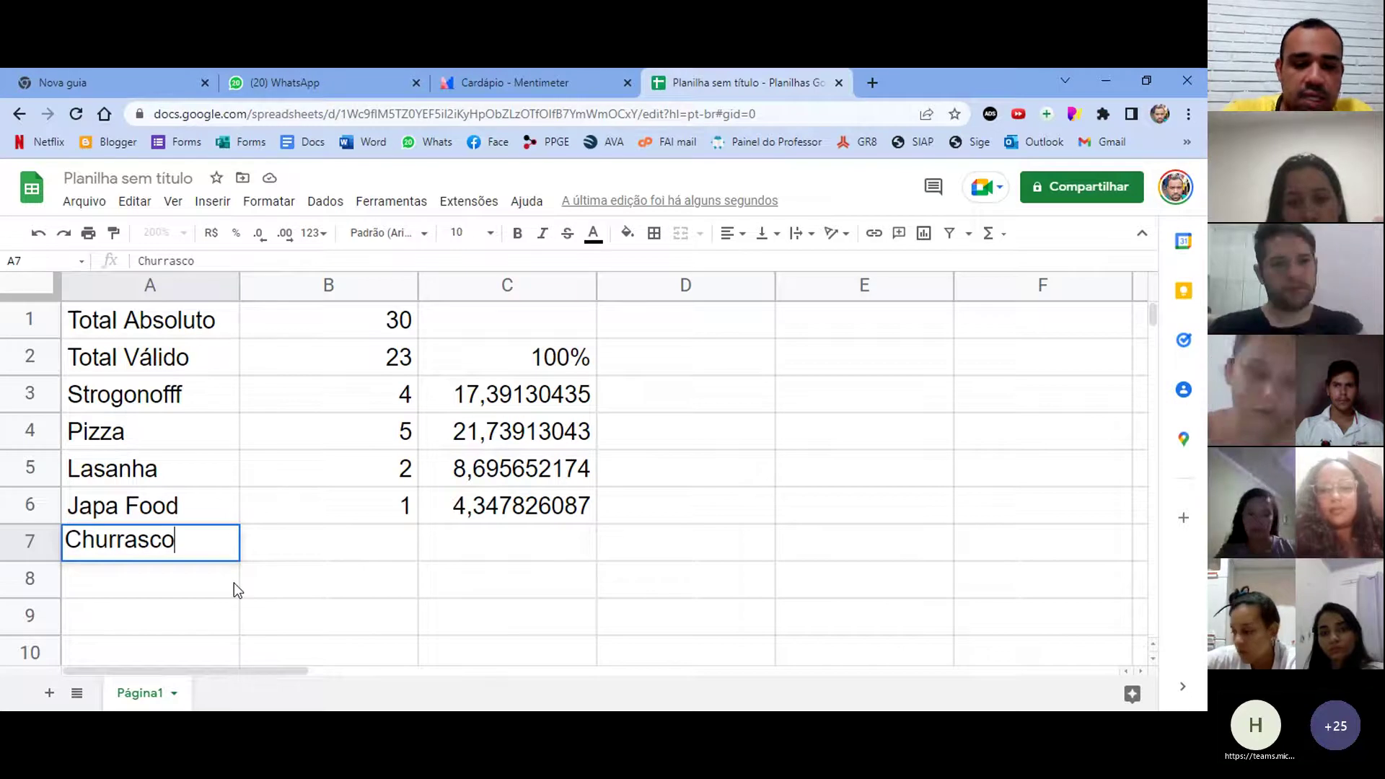
pyautogui.press('Tab')
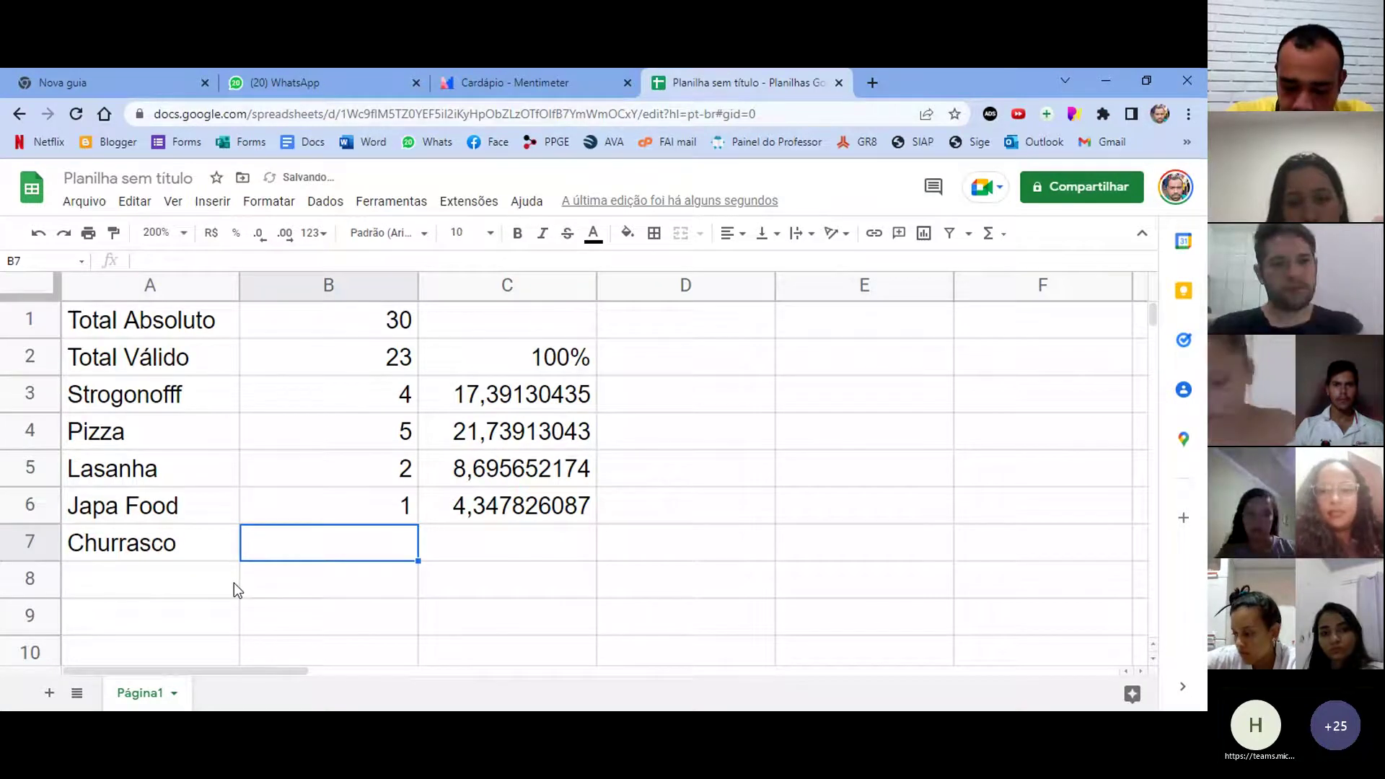
pyautogui.write('11')
pyautogui.press('Tab')
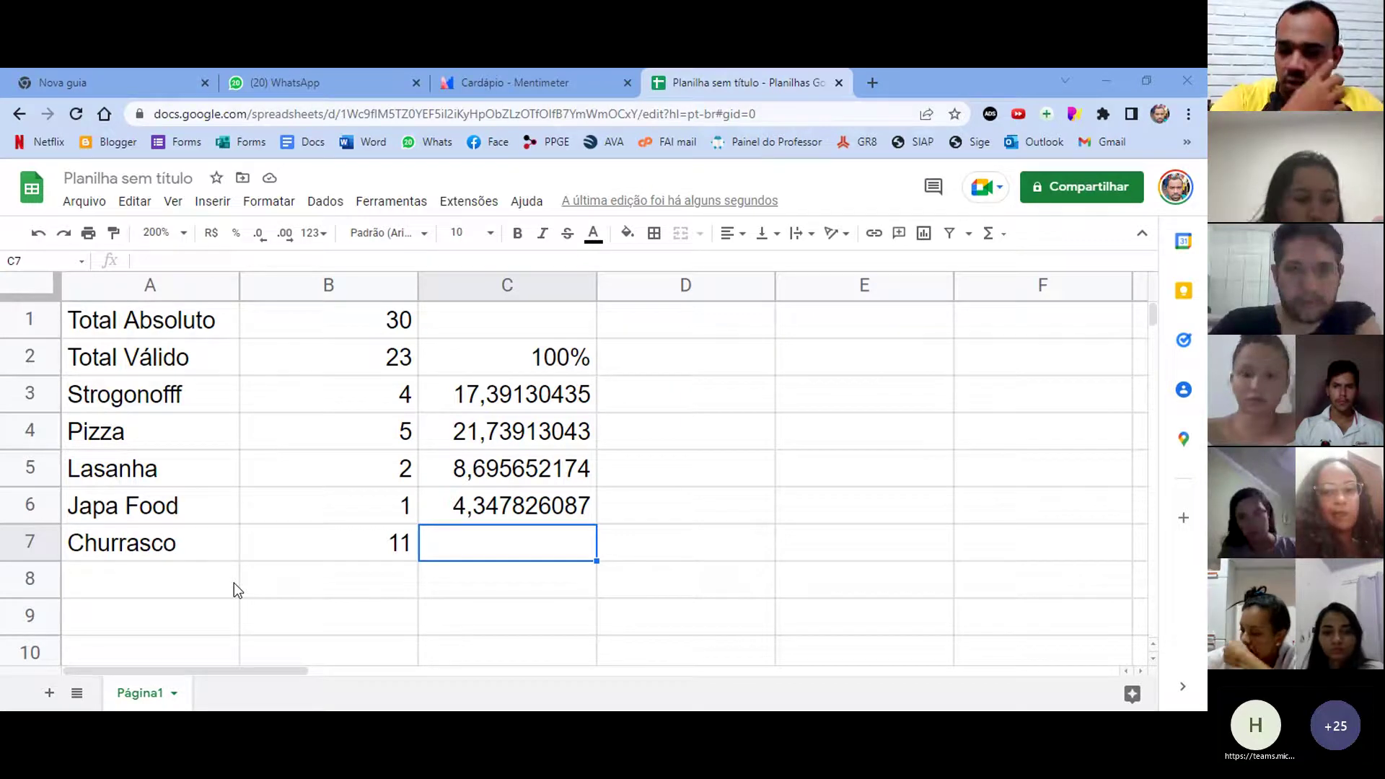
# - Enter =(B7/B2)*100 in C7 so Churrasco shows 47,82608696 percent
pyautogui.write('=(')
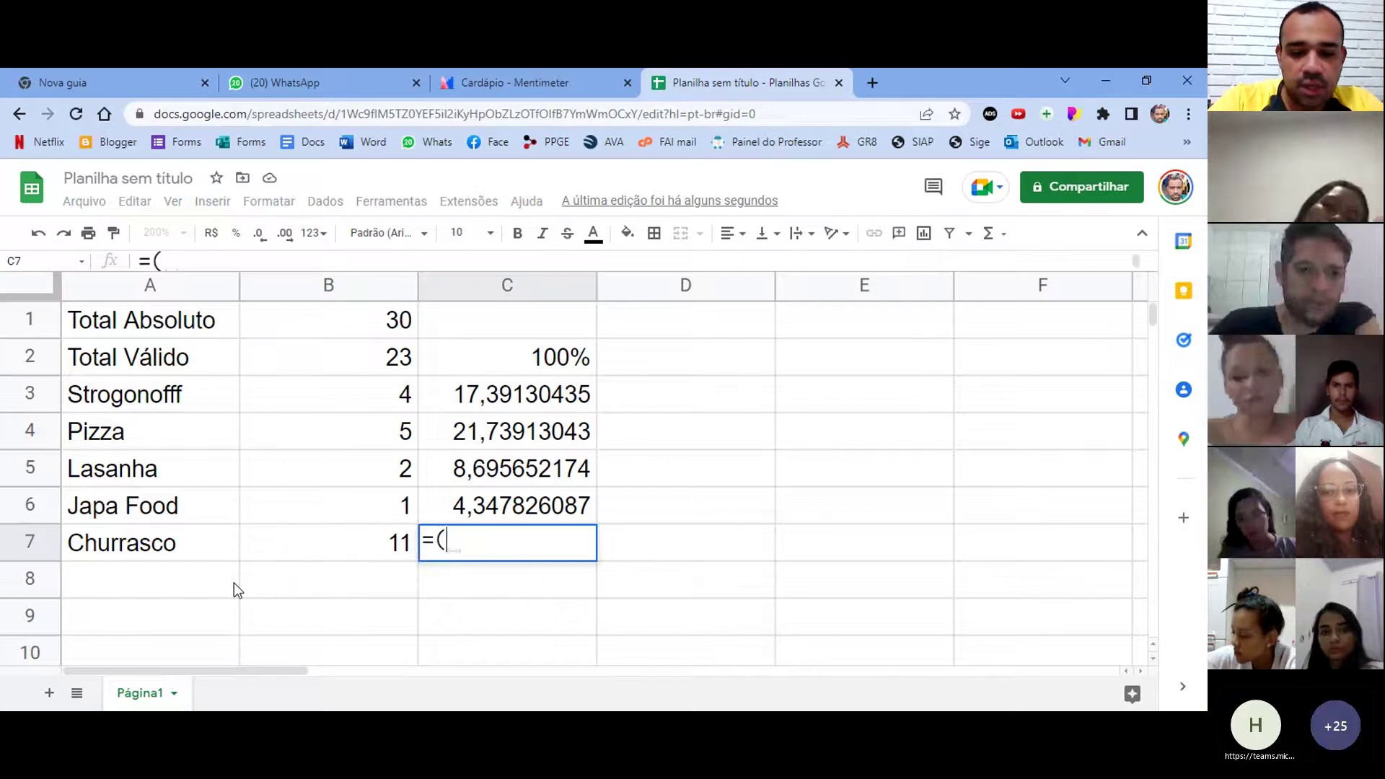
pyautogui.click(329, 541)
pyautogui.write('/')
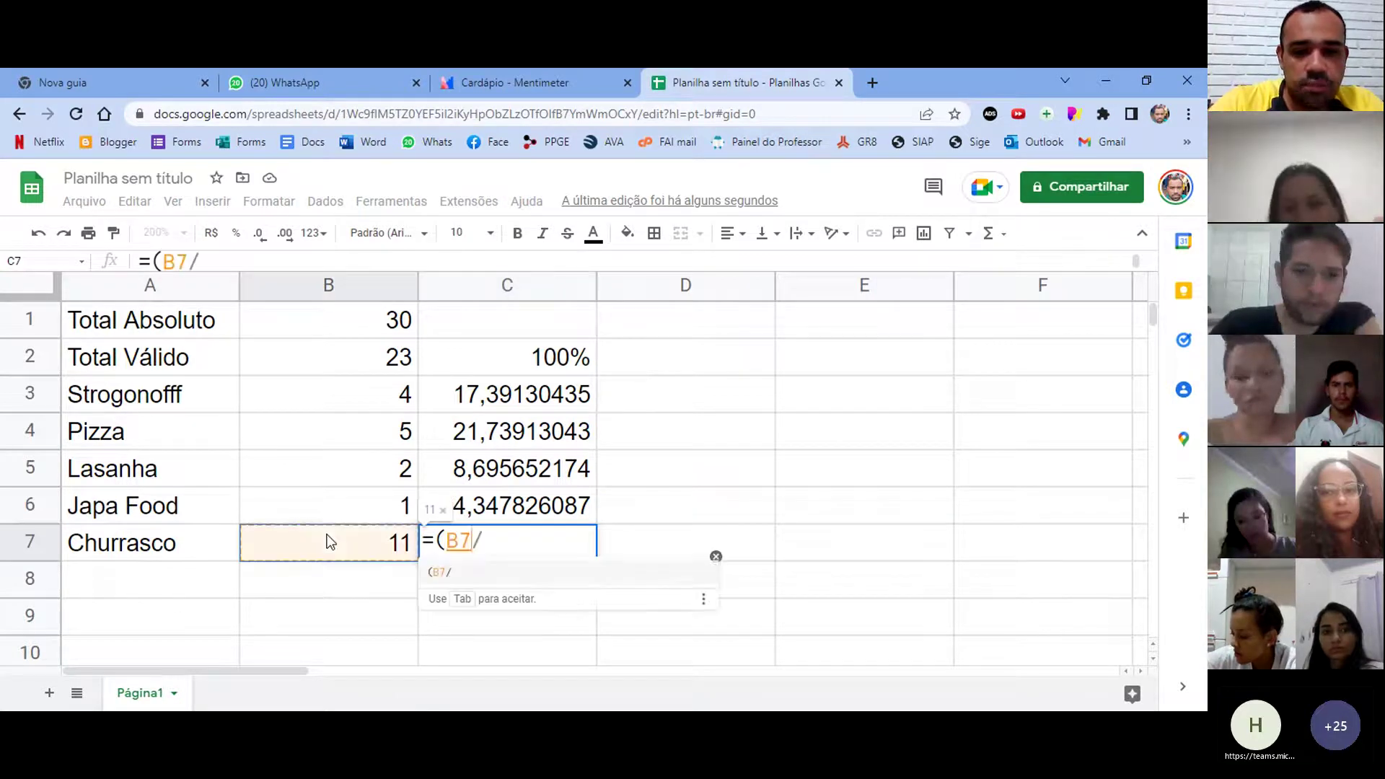
pyautogui.write('B1)*100')
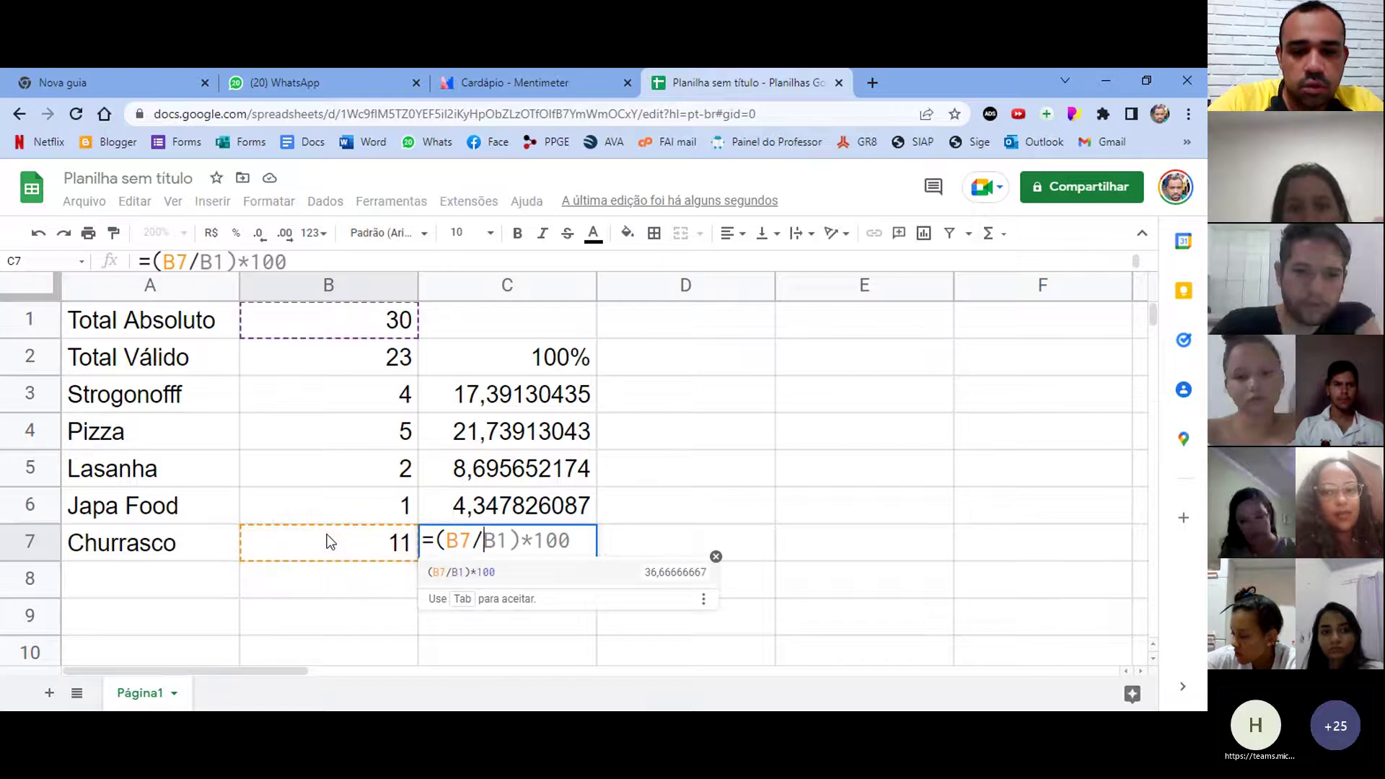
pyautogui.click(374, 358)
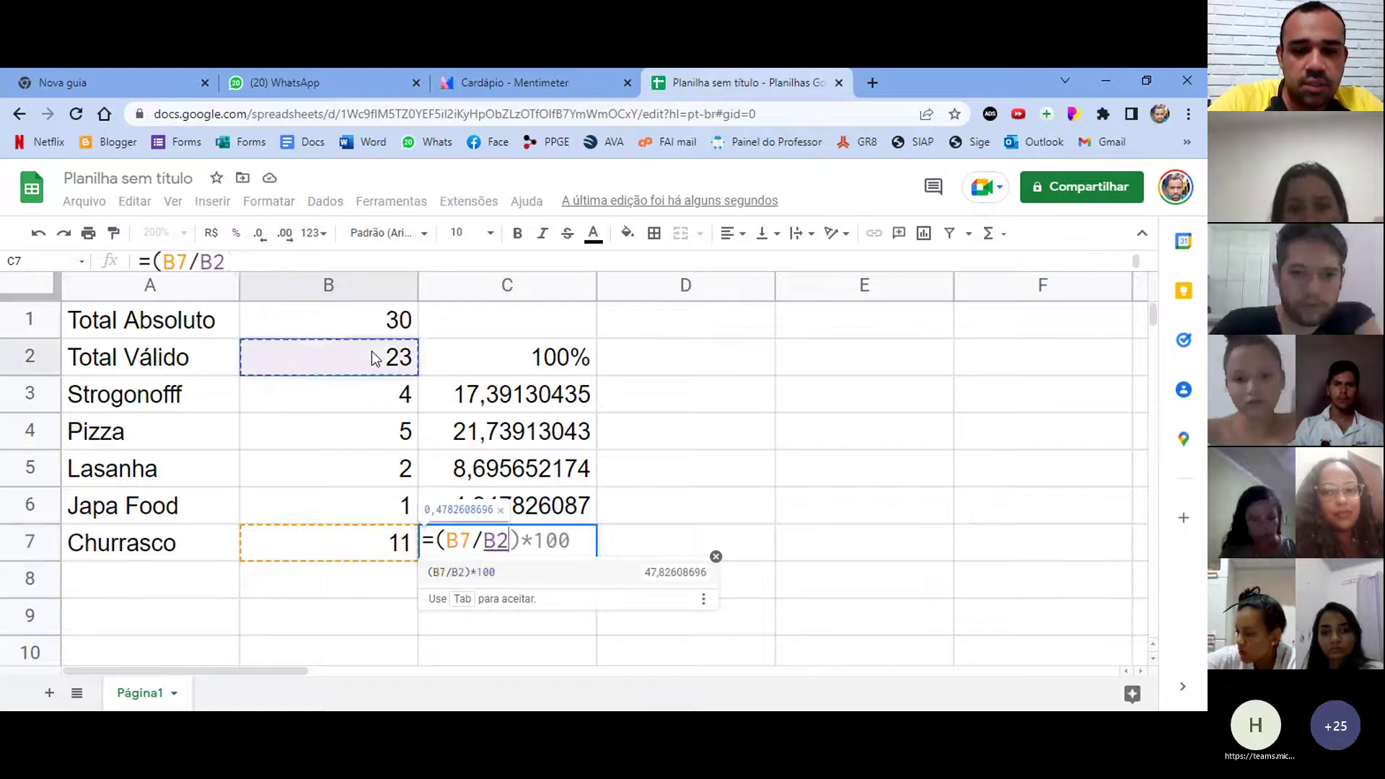
pyautogui.press('BackSpace')
pyautogui.press('BackSpace')
pyautogui.press('BackSpace')
pyautogui.press('BackSpace')
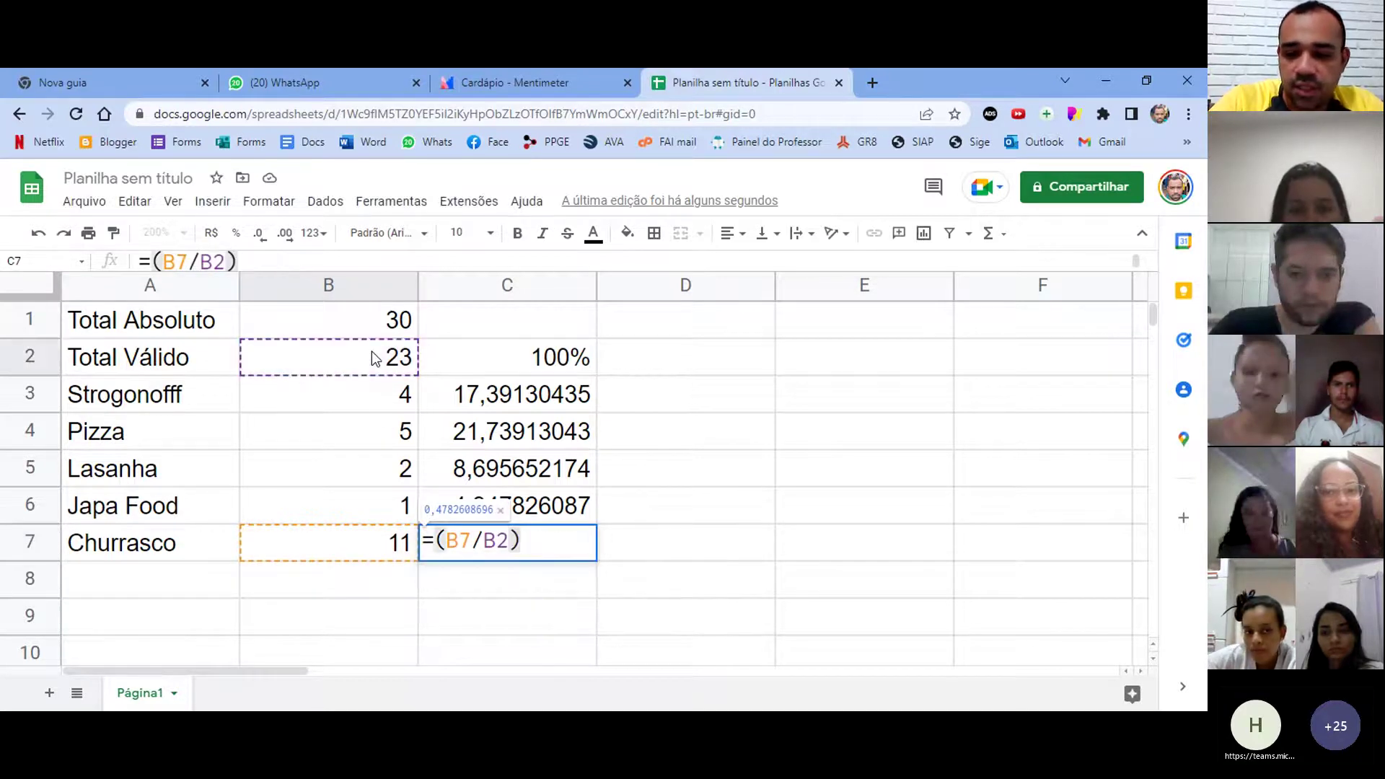
pyautogui.write('*100')
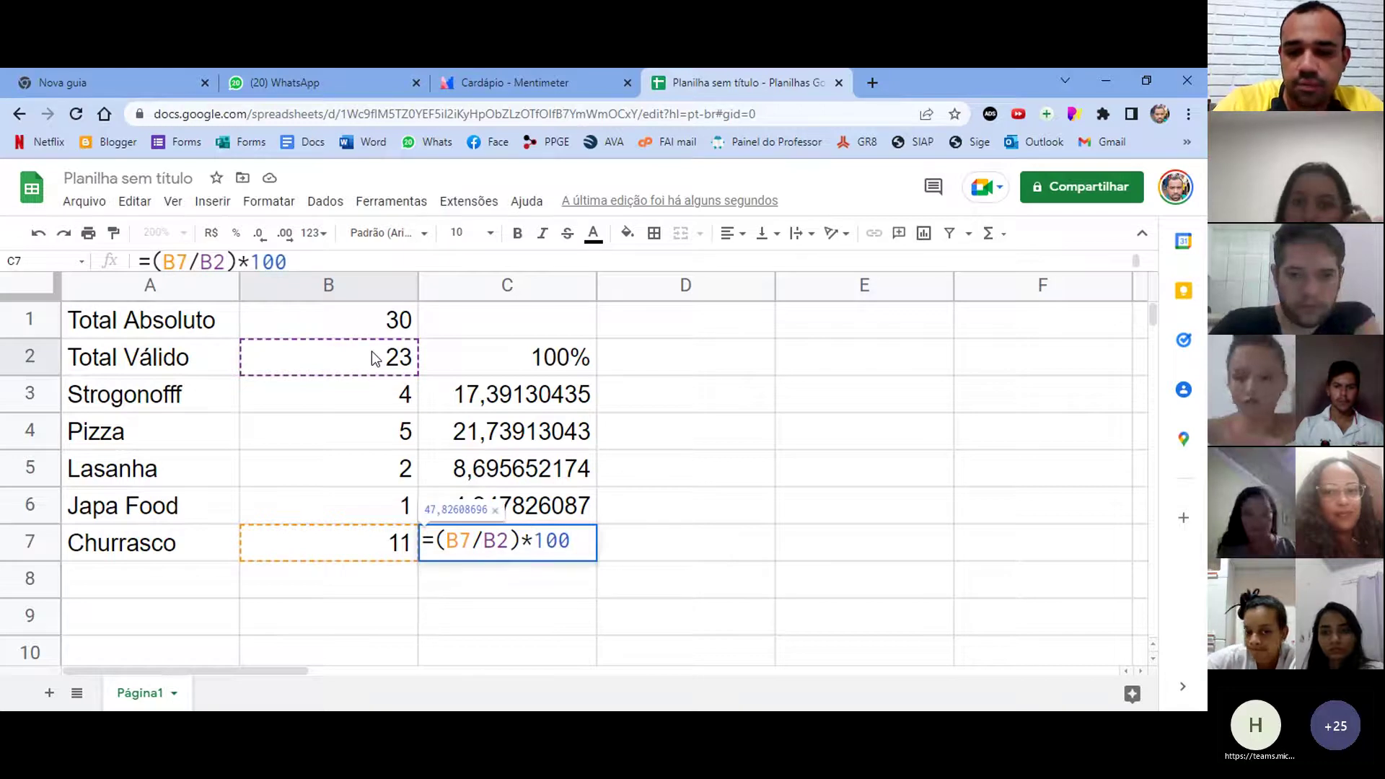
pyautogui.press('Return')
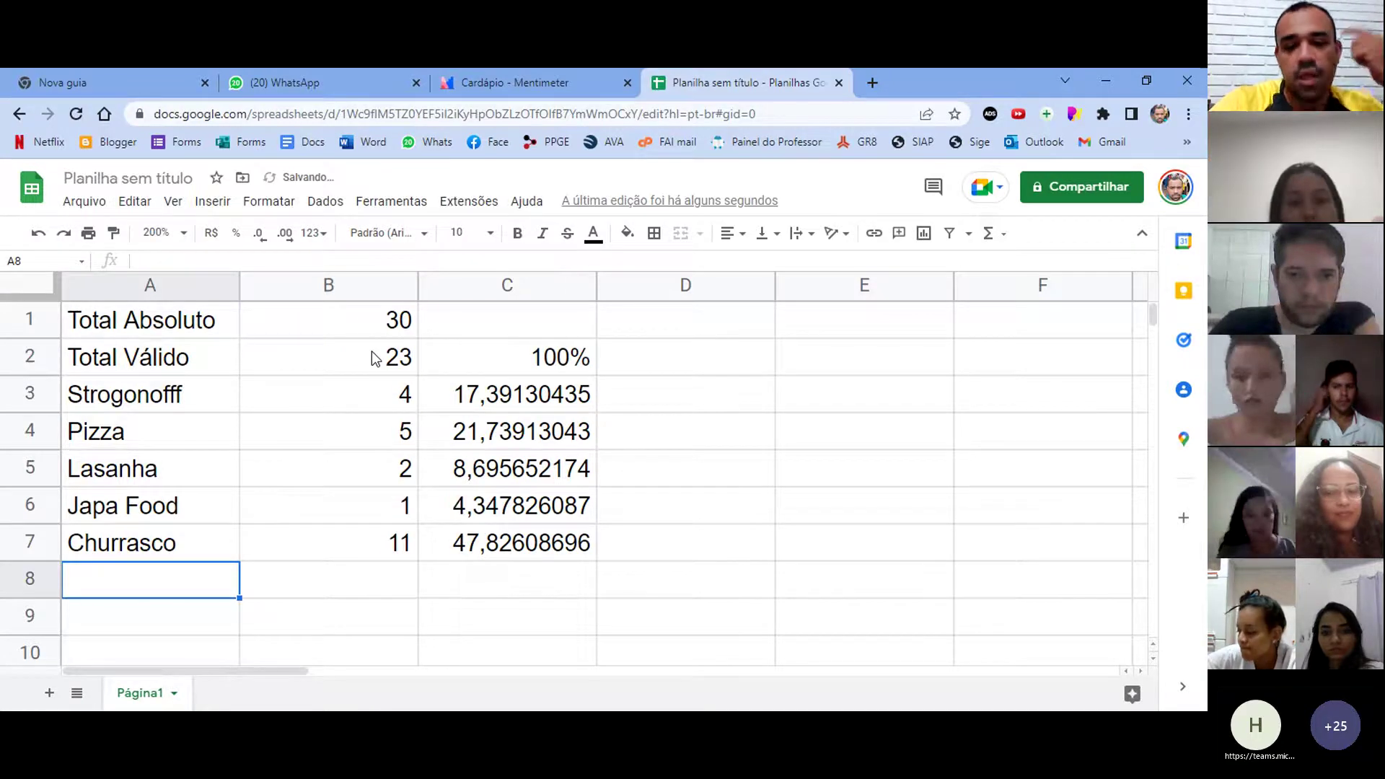
pyautogui.click(485, 542)
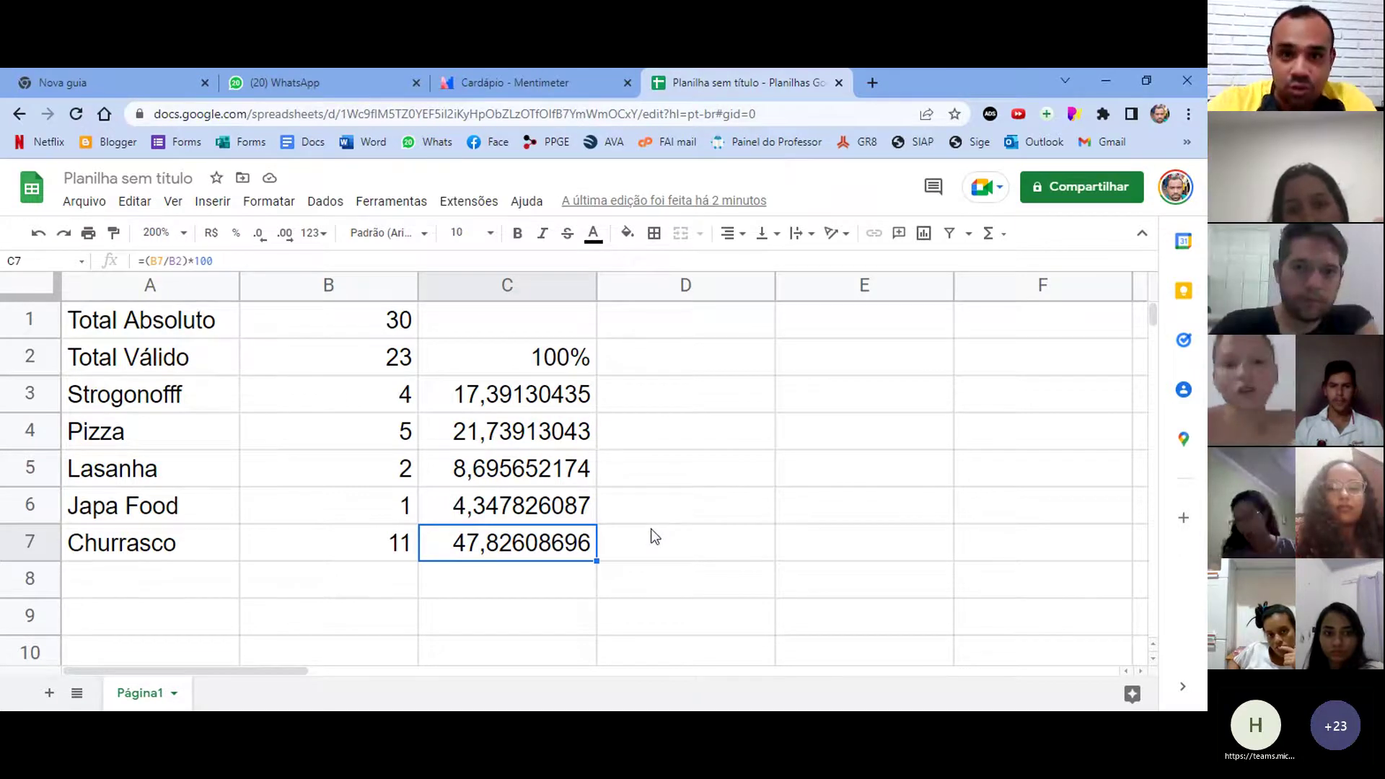
# - Switch to the Mentimeter 'Cardápio' poll editor tab
pyautogui.click(540, 85)
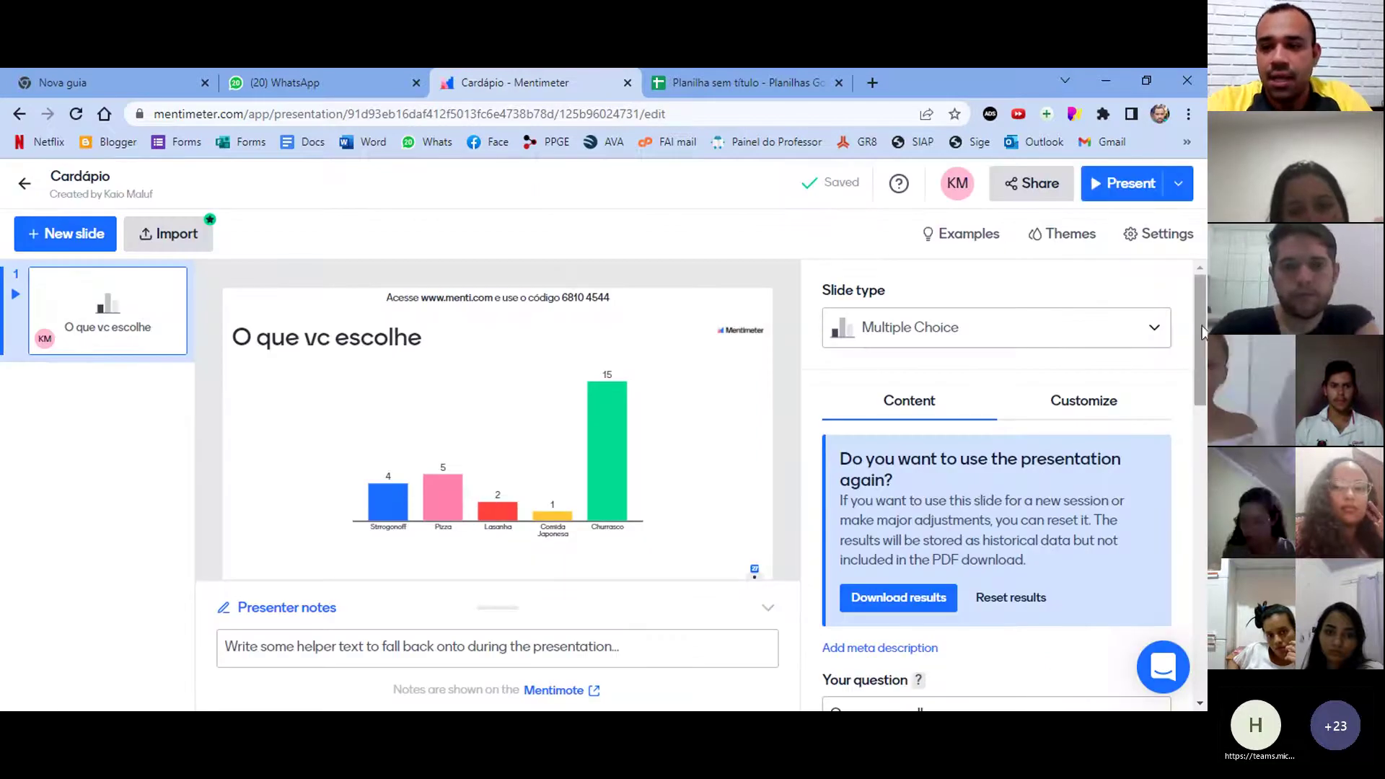
# - Reset the slide's collected poll results to zero votes
pyautogui.scroll(-3, 1202, 326)
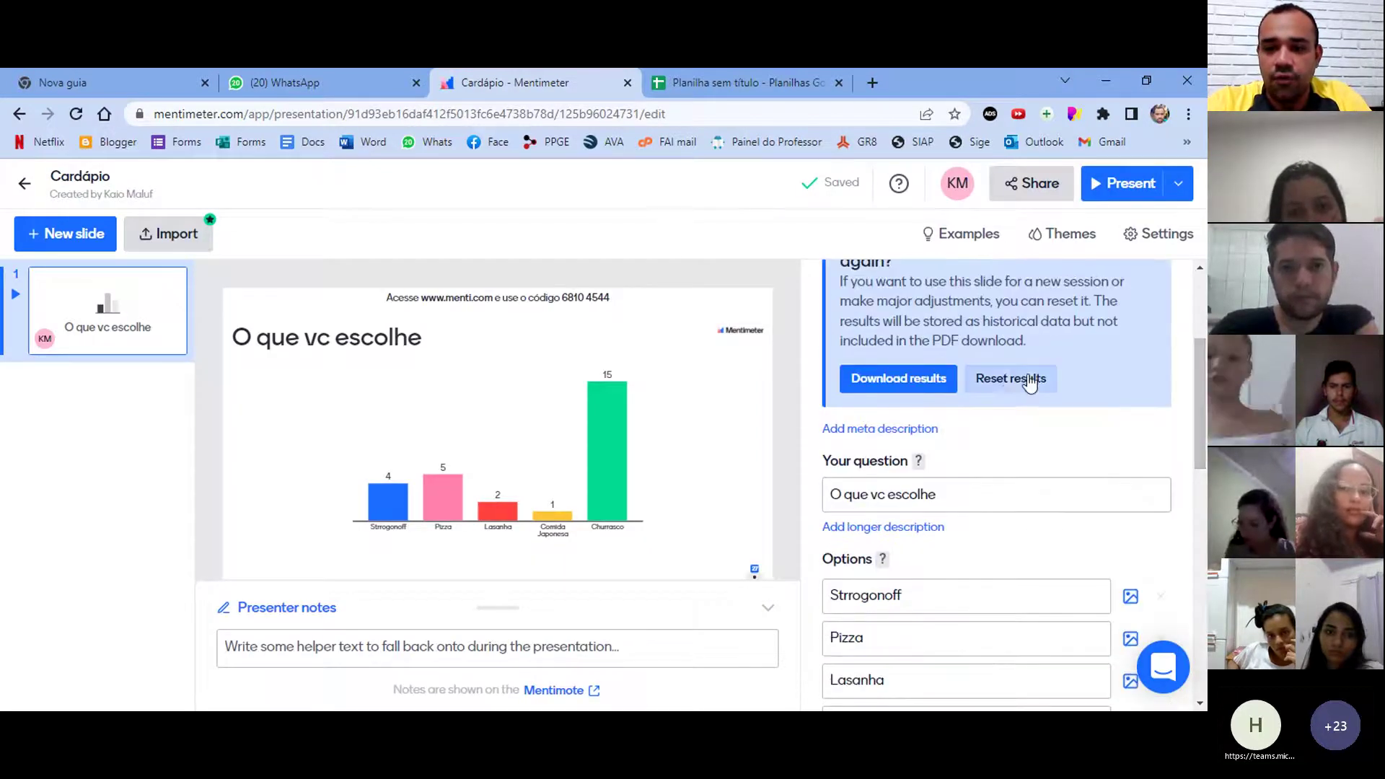
pyautogui.click(1010, 381)
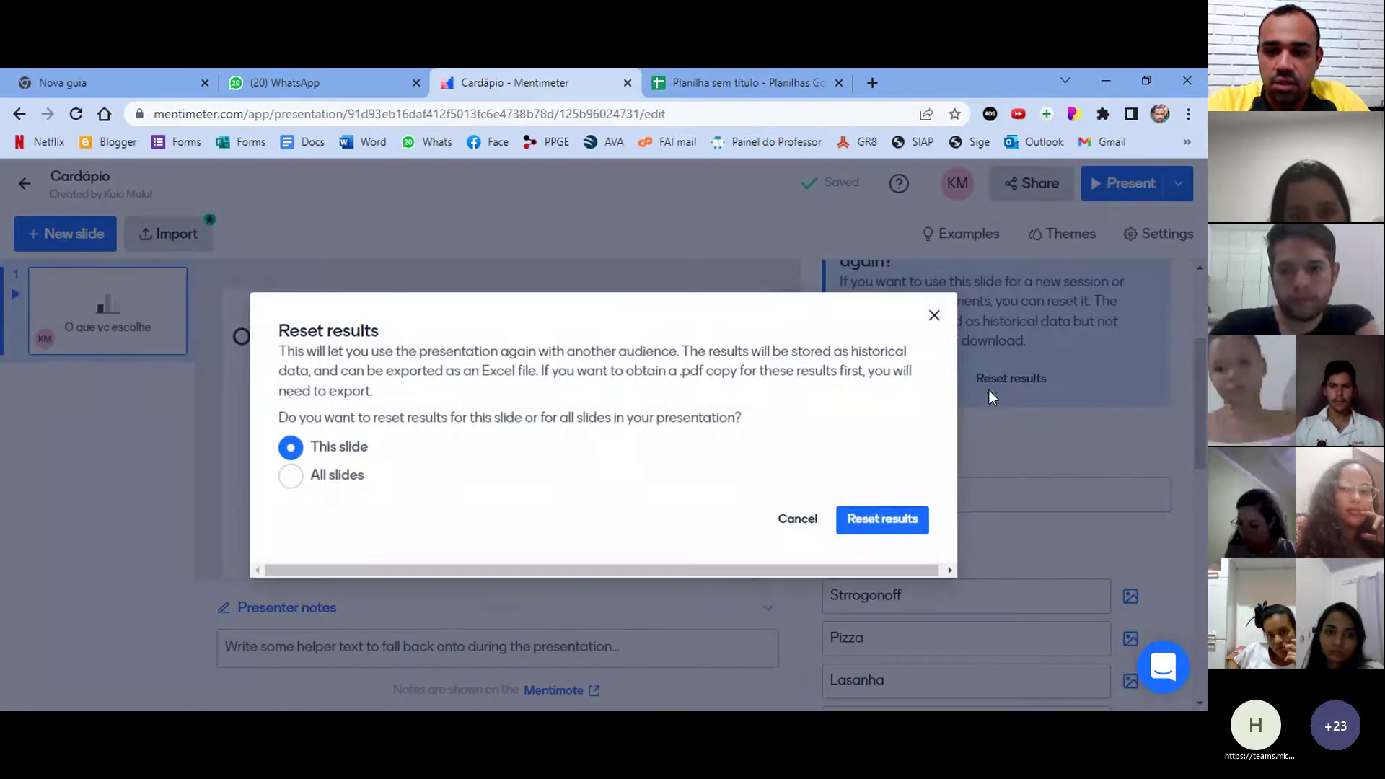
pyautogui.click(877, 517)
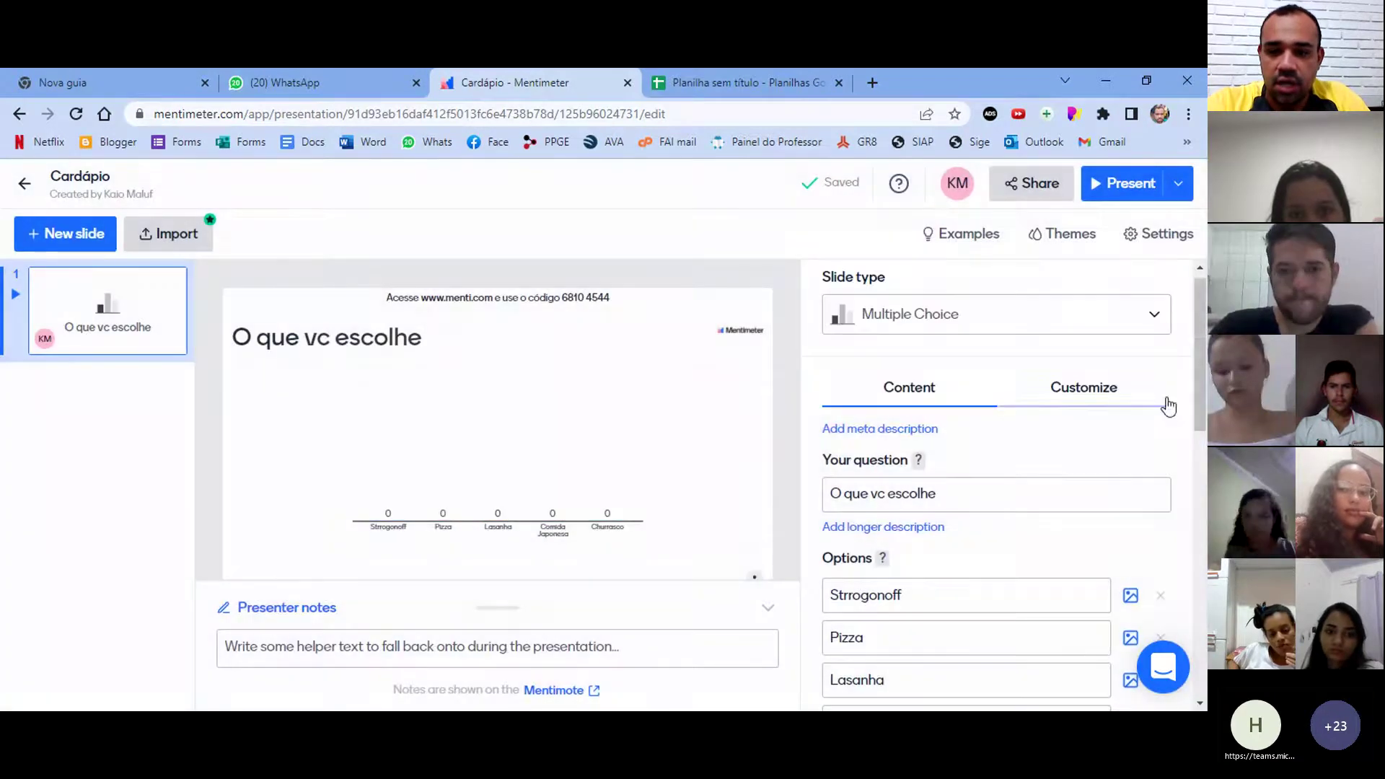
# - Remove Strogonoff, Lasanha and Comida Japonesa, leaving Pizza and Churrasco, and present fullscreen
pyautogui.scroll(-3, 1203, 400)
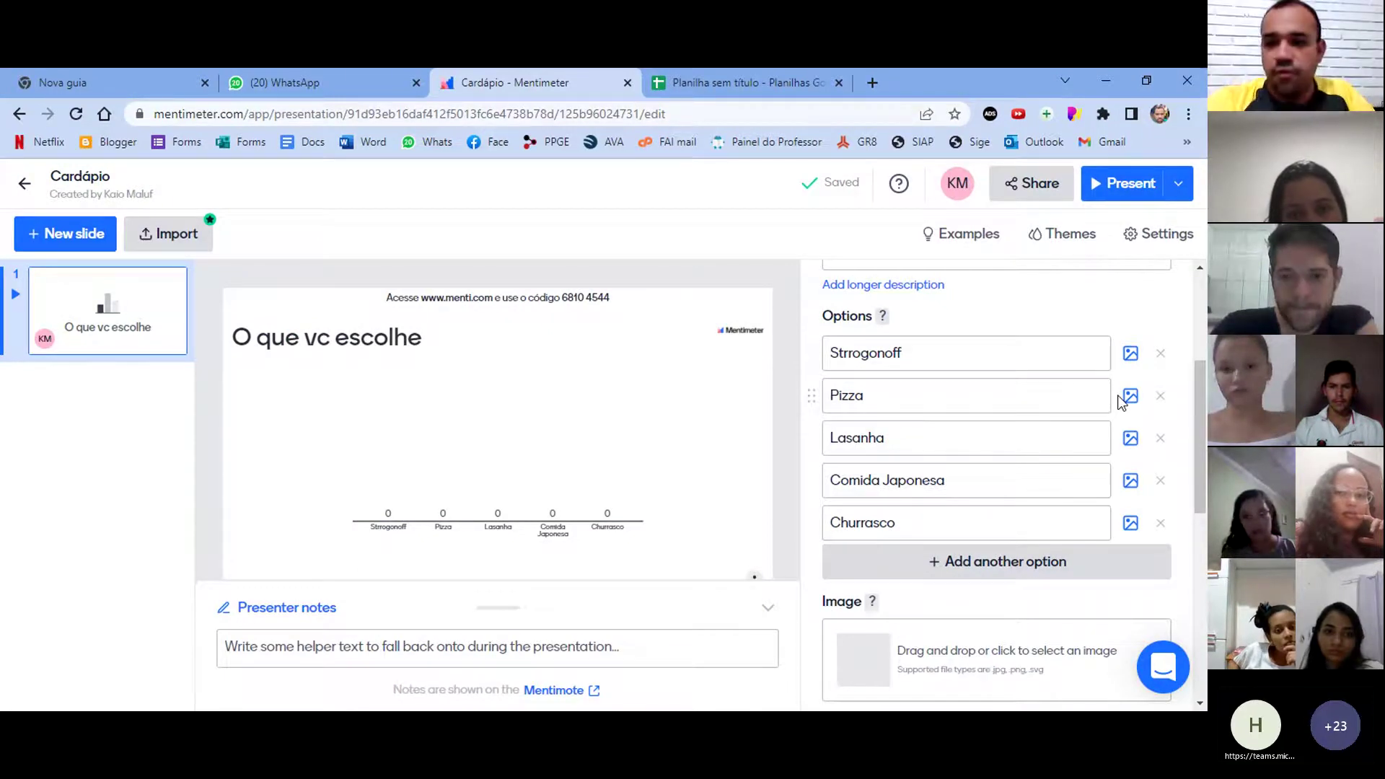
pyautogui.click(1161, 355)
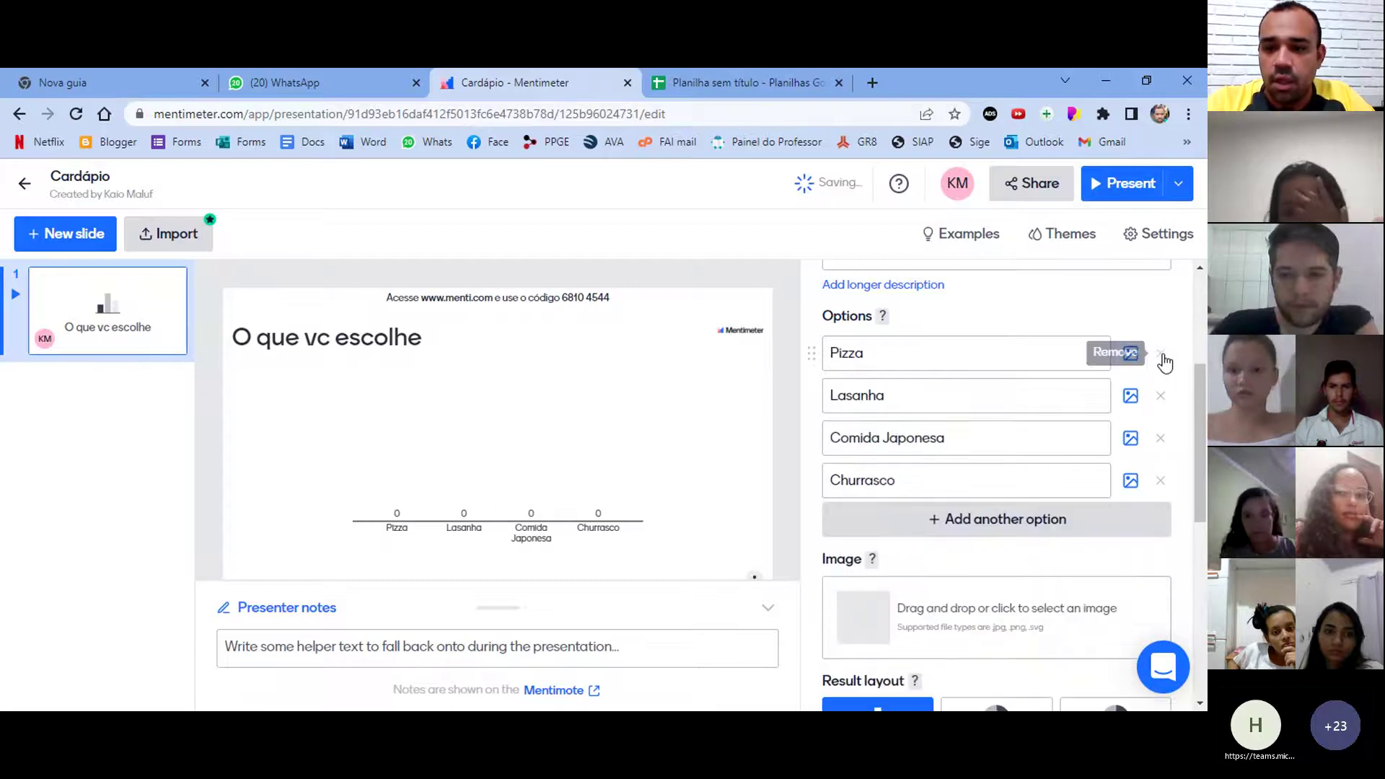
pyautogui.click(1160, 396)
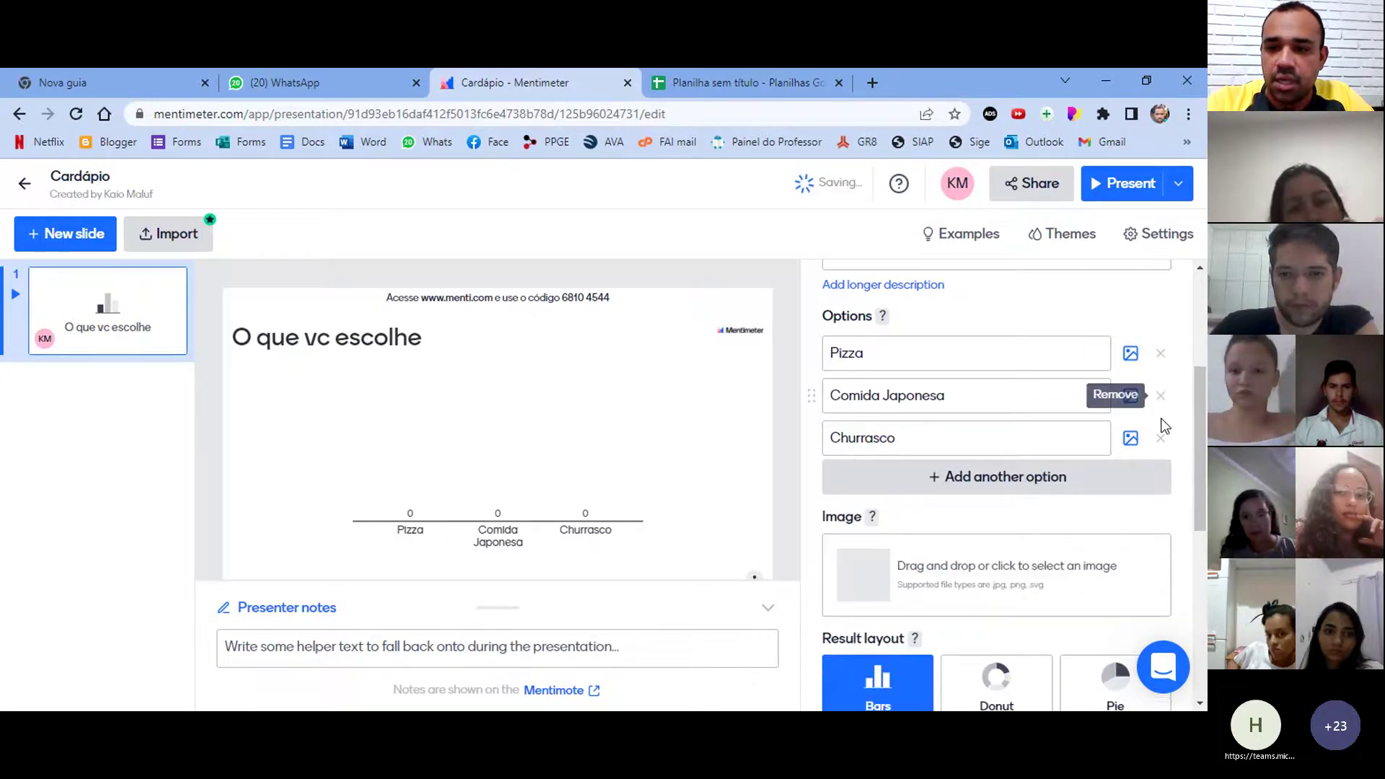
pyautogui.click(1161, 402)
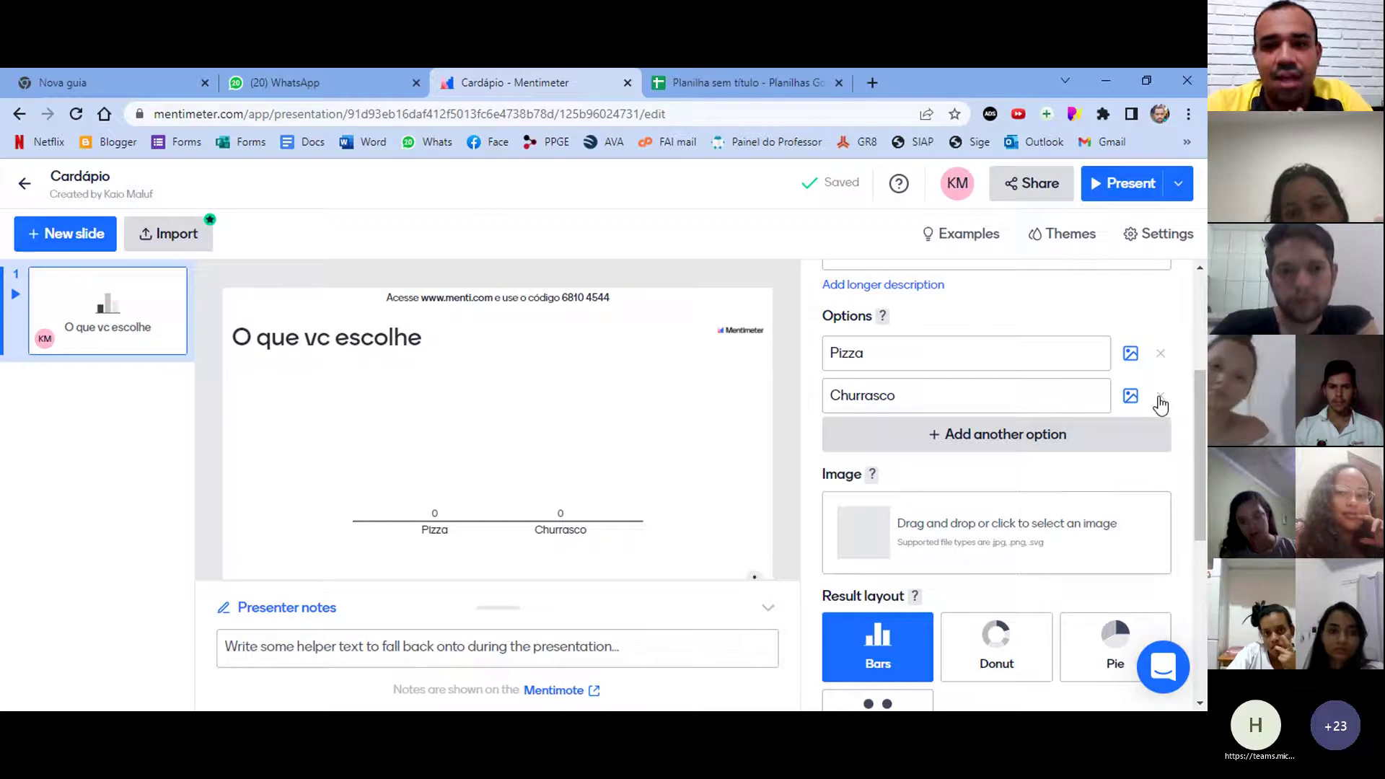
pyautogui.click(1120, 188)
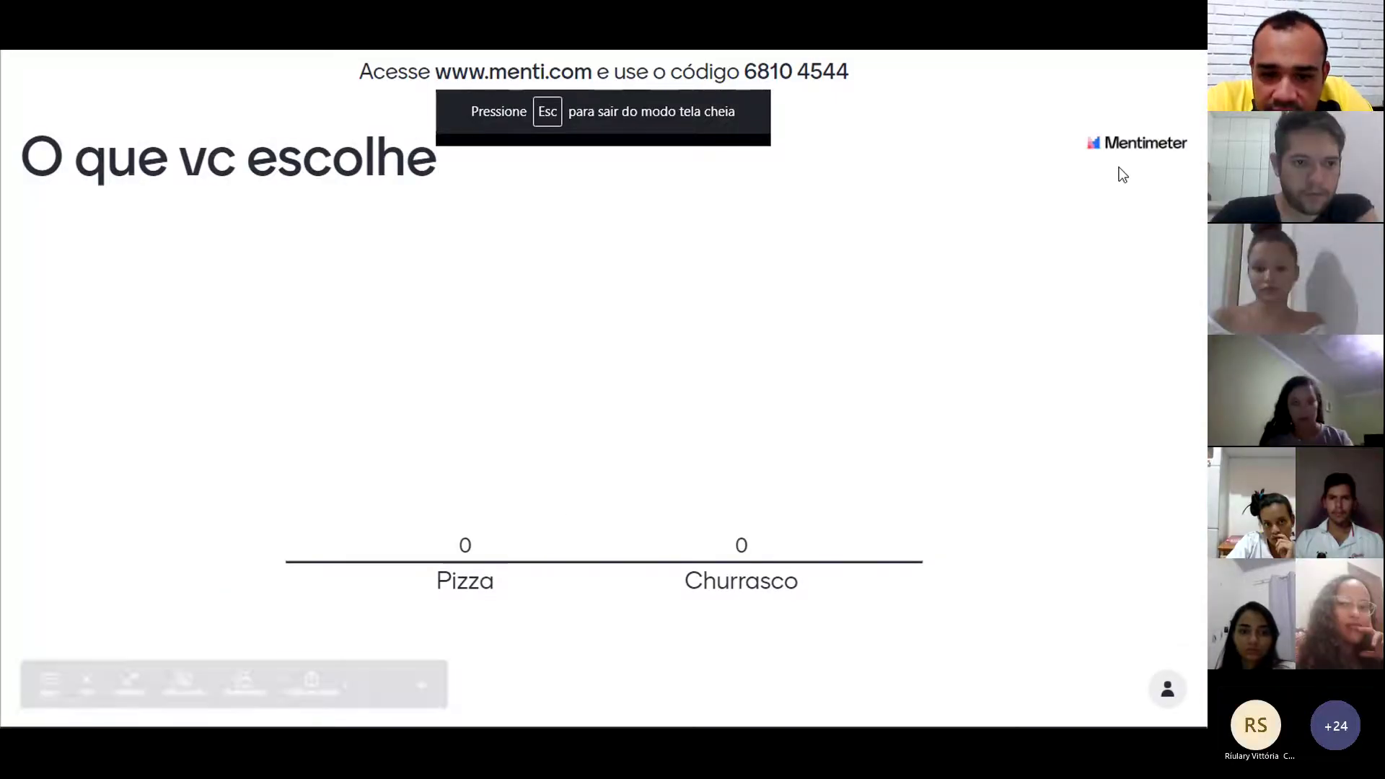
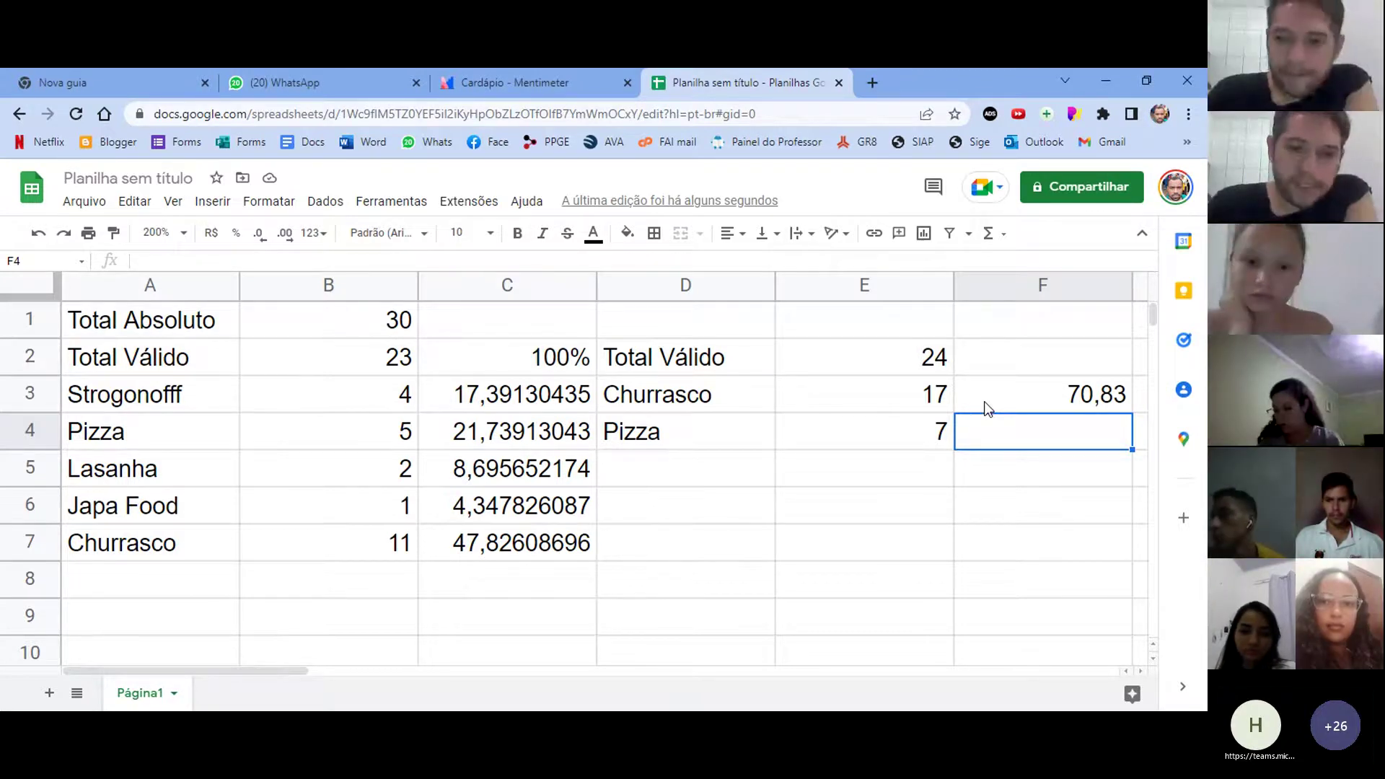
# - Enter 29,16 as Pizza's percentage in F4, then move to the empty cell G3 beside 70,83
pyautogui.write('29,1')
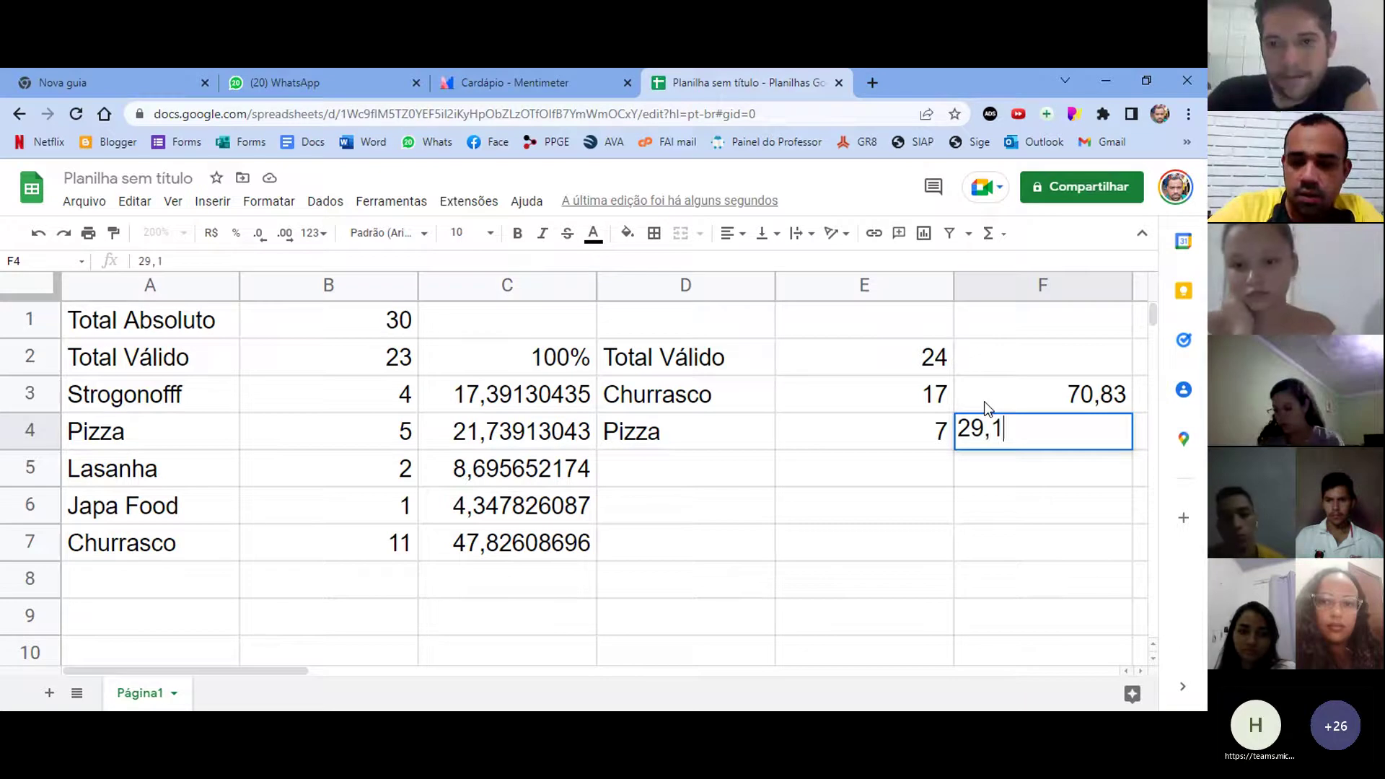
pyautogui.press('Return')
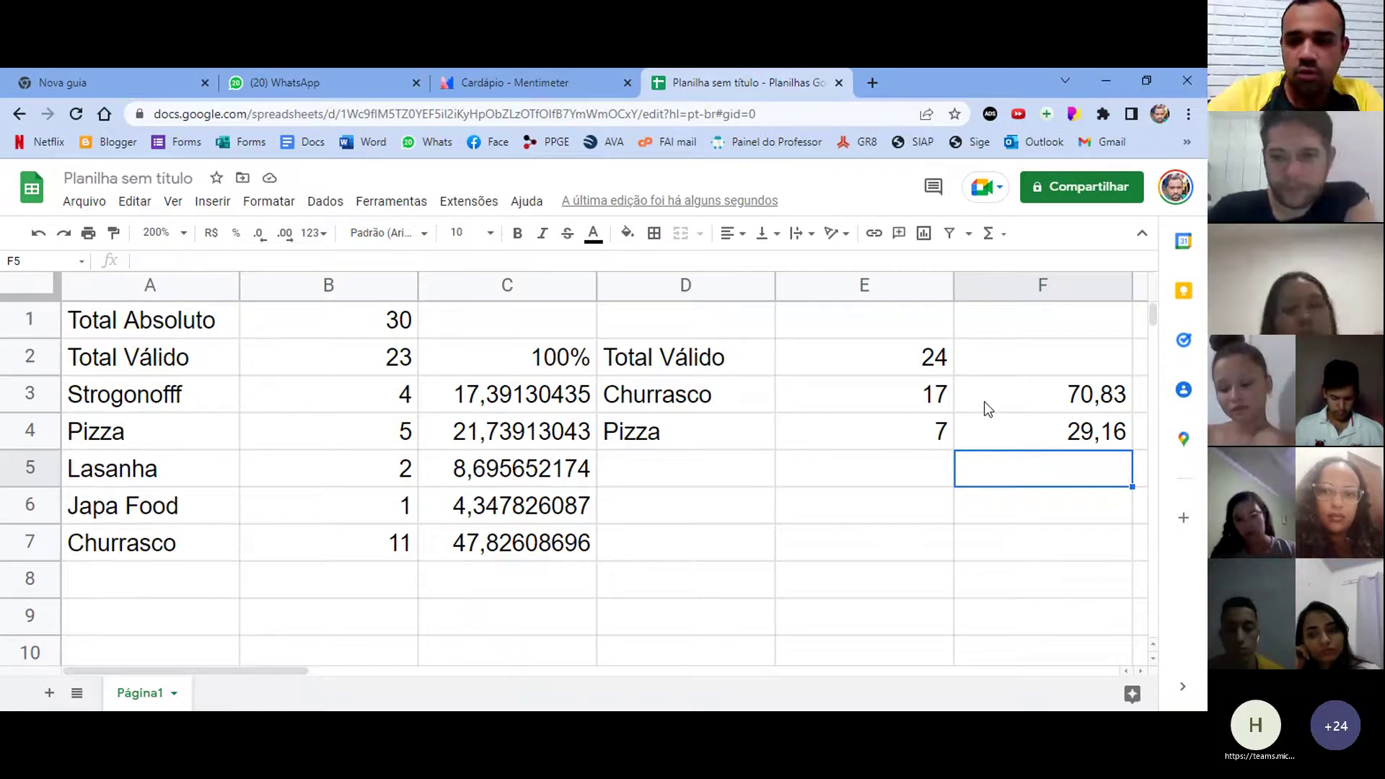
pyautogui.press('Up')
pyautogui.press('Up')
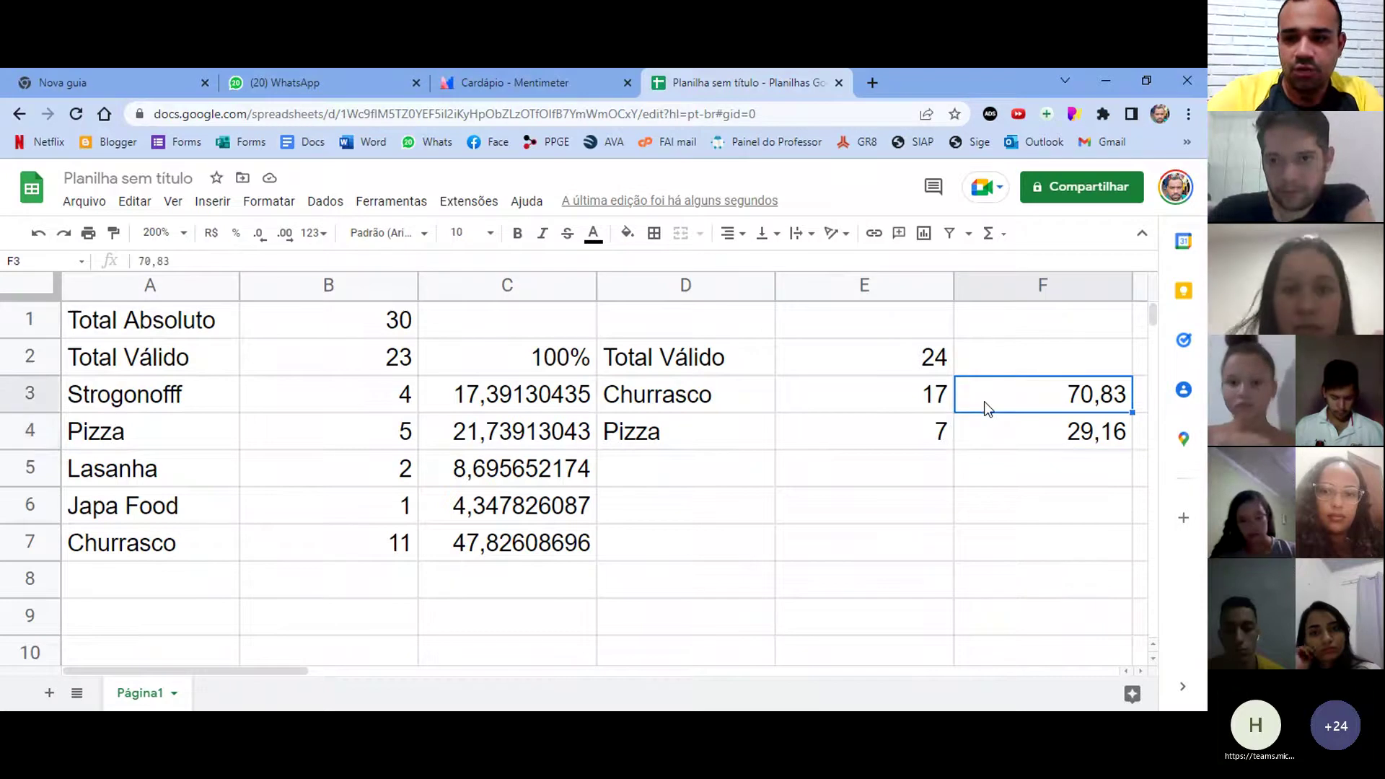
pyautogui.press('Right')
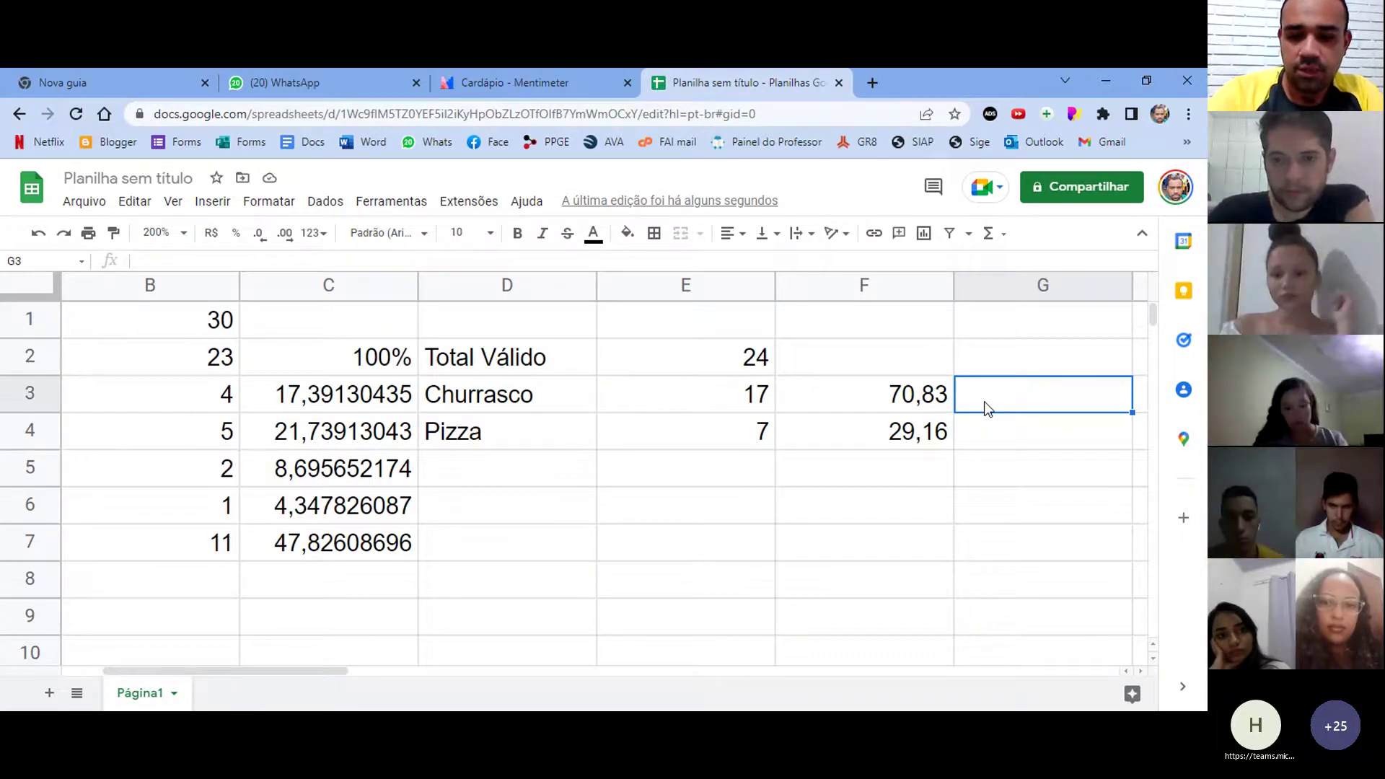
# - Enter =(E3/E2)*100 in G3 to compute Churrasco's share of the 24 valid votes
pyautogui.write('=(')
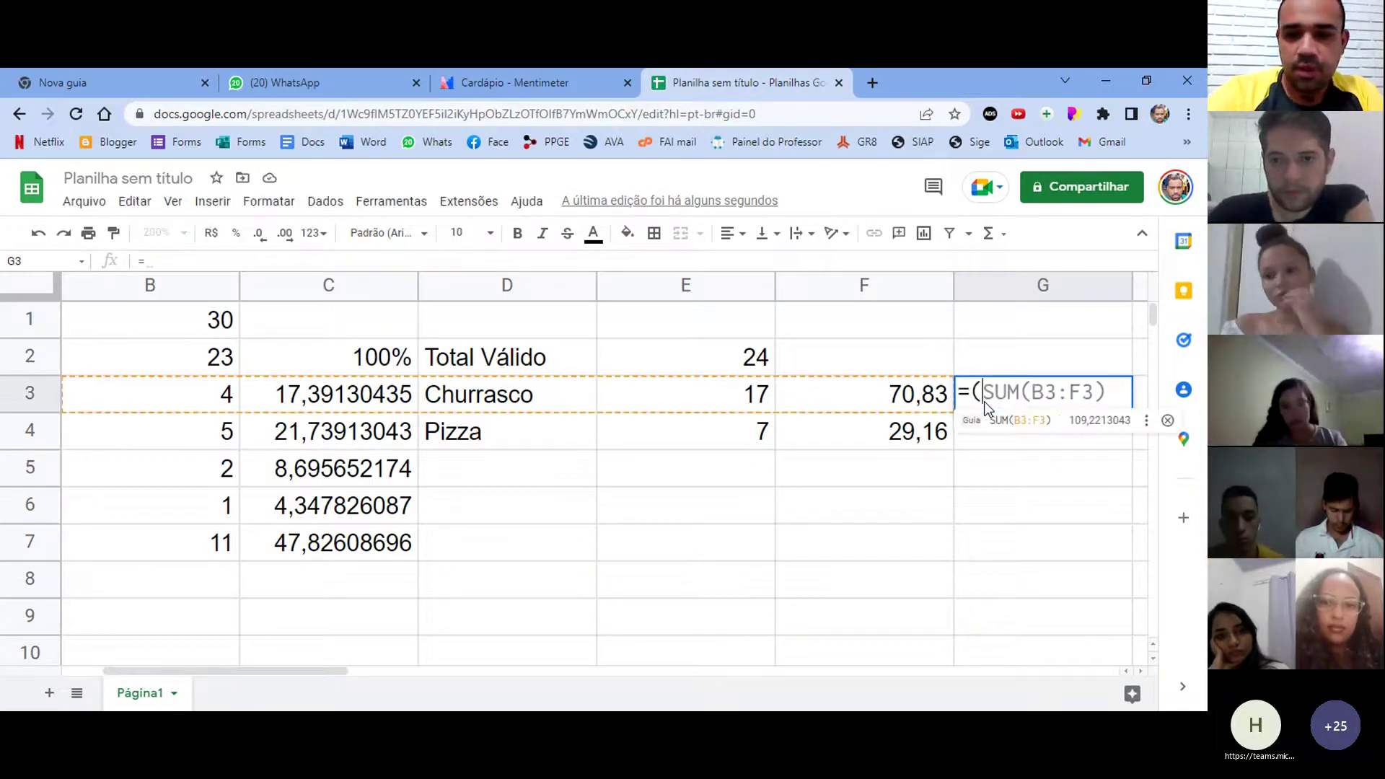
pyautogui.click(751, 395)
pyautogui.write('/')
pyautogui.click(736, 364)
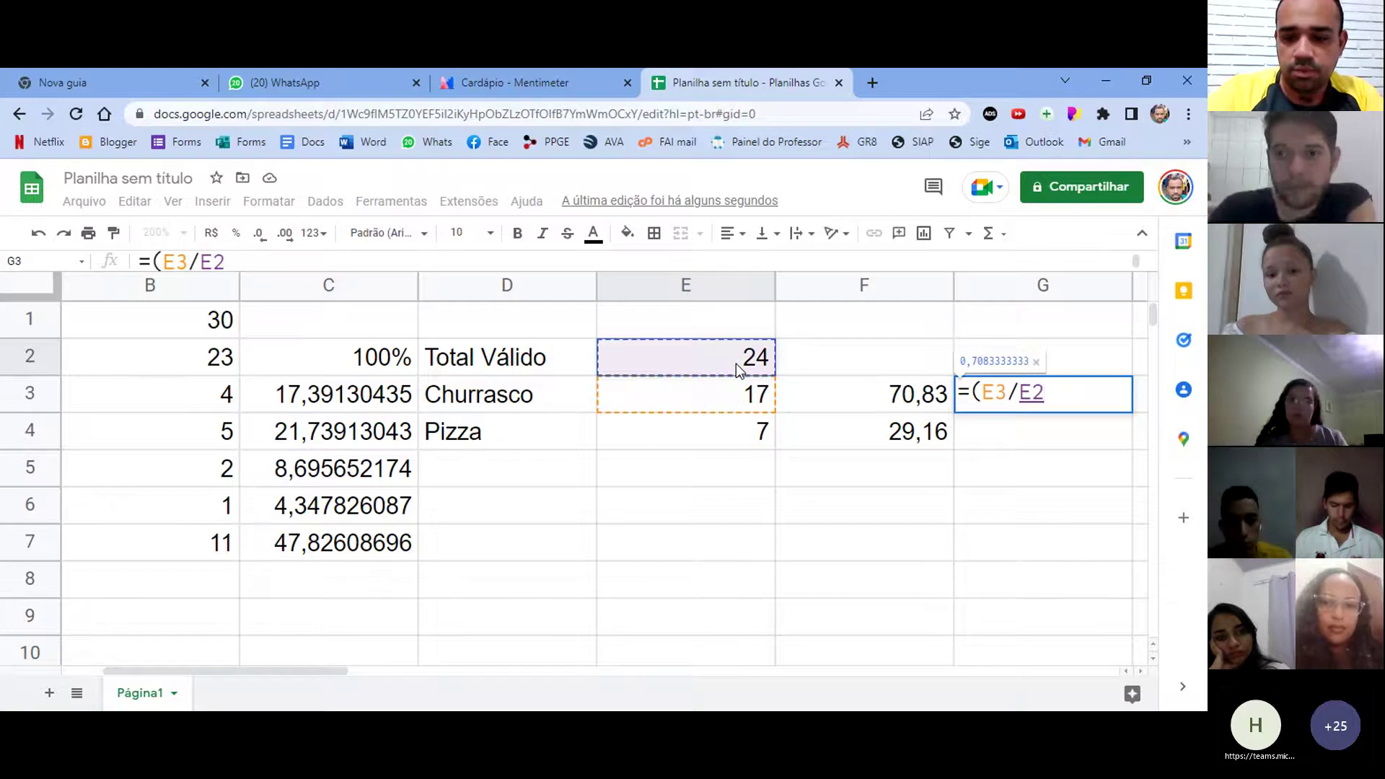
pyautogui.write(')')
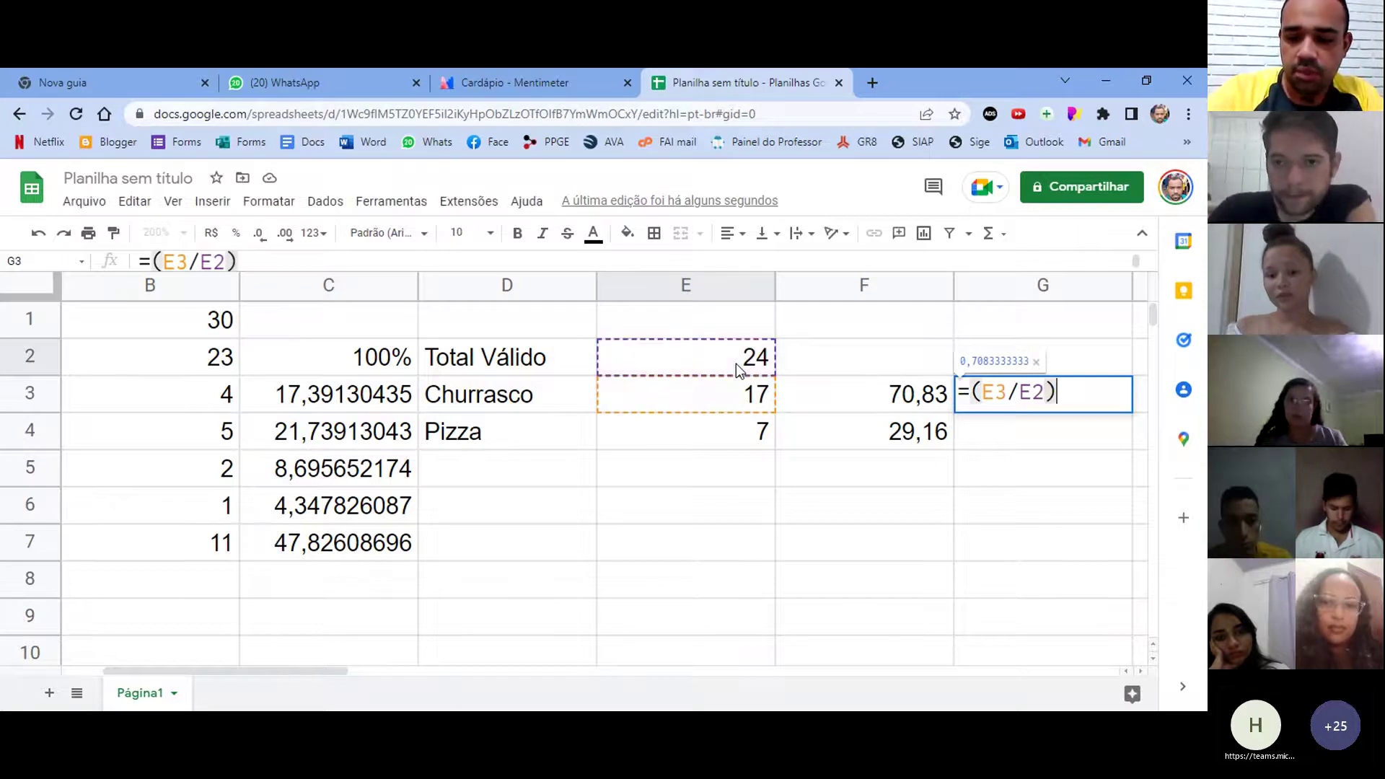
pyautogui.write('*100')
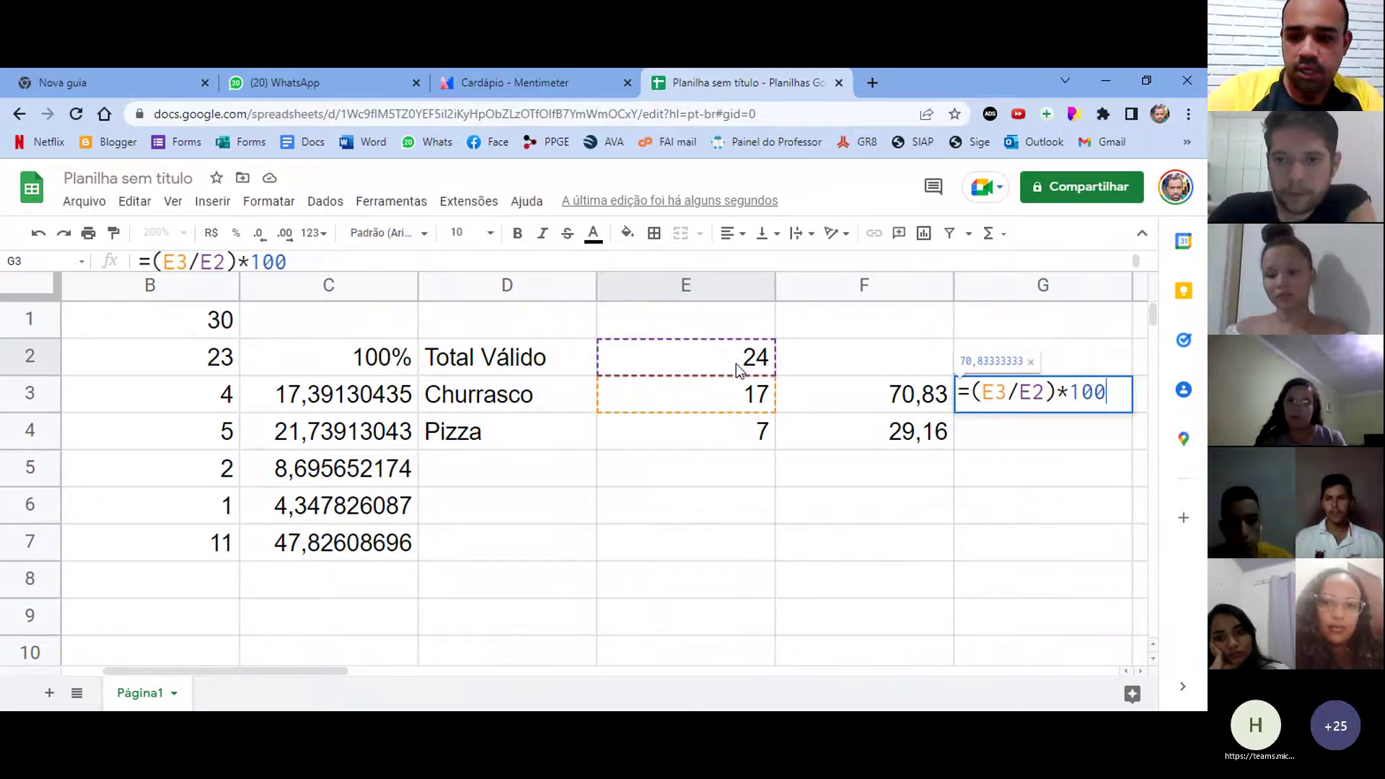
pyautogui.press('Return')
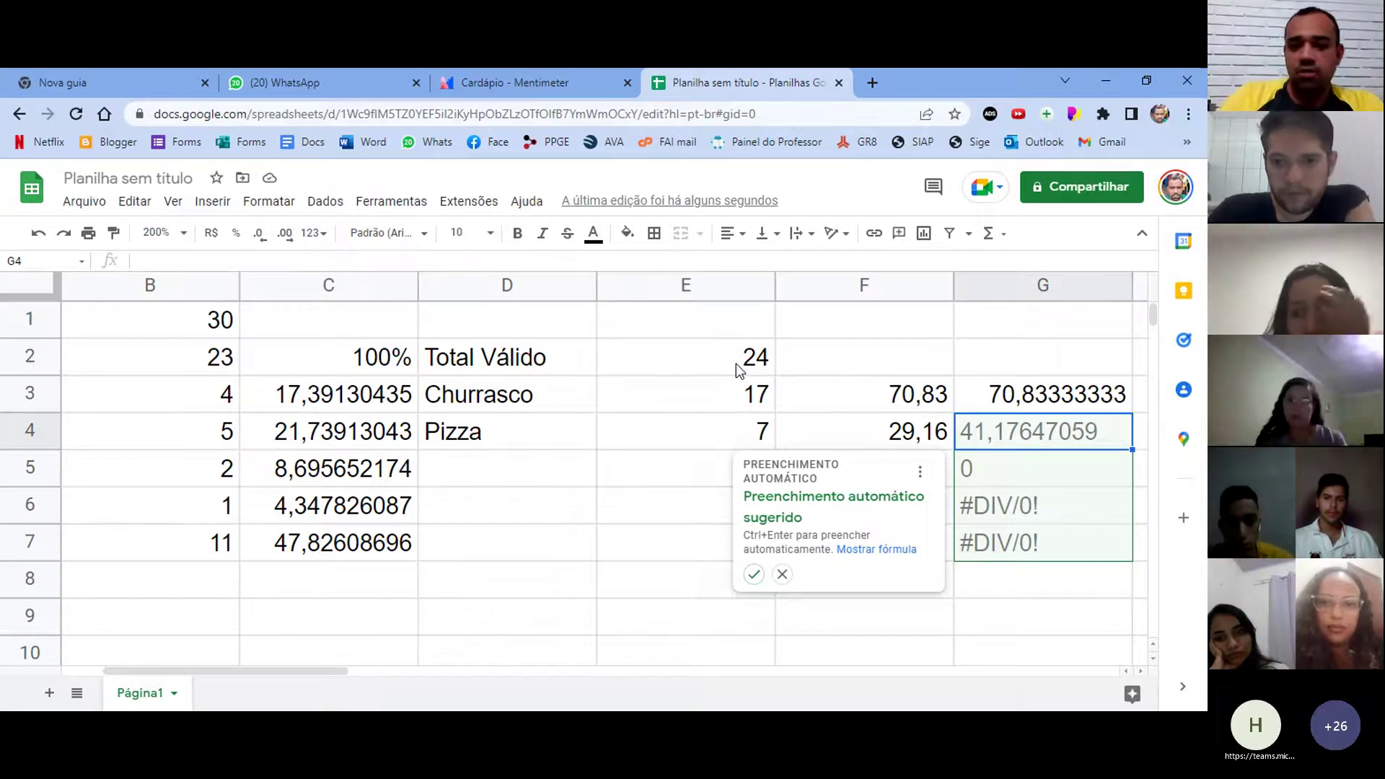
# - Decline the autofill suggestion and enter =(E4/E2)*100 in G4 for Pizza's share
pyautogui.press('BackSpace')
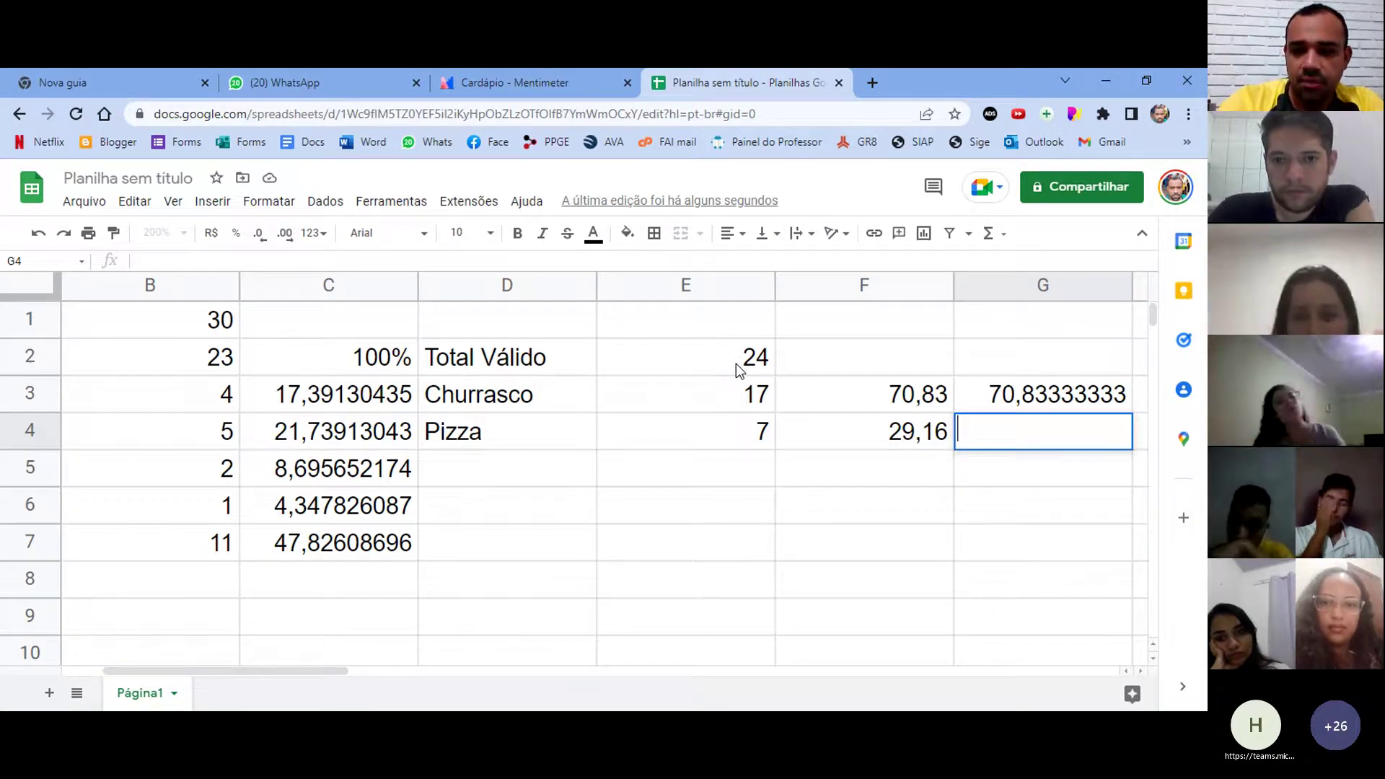
pyautogui.write('=(E4/E2)*100')
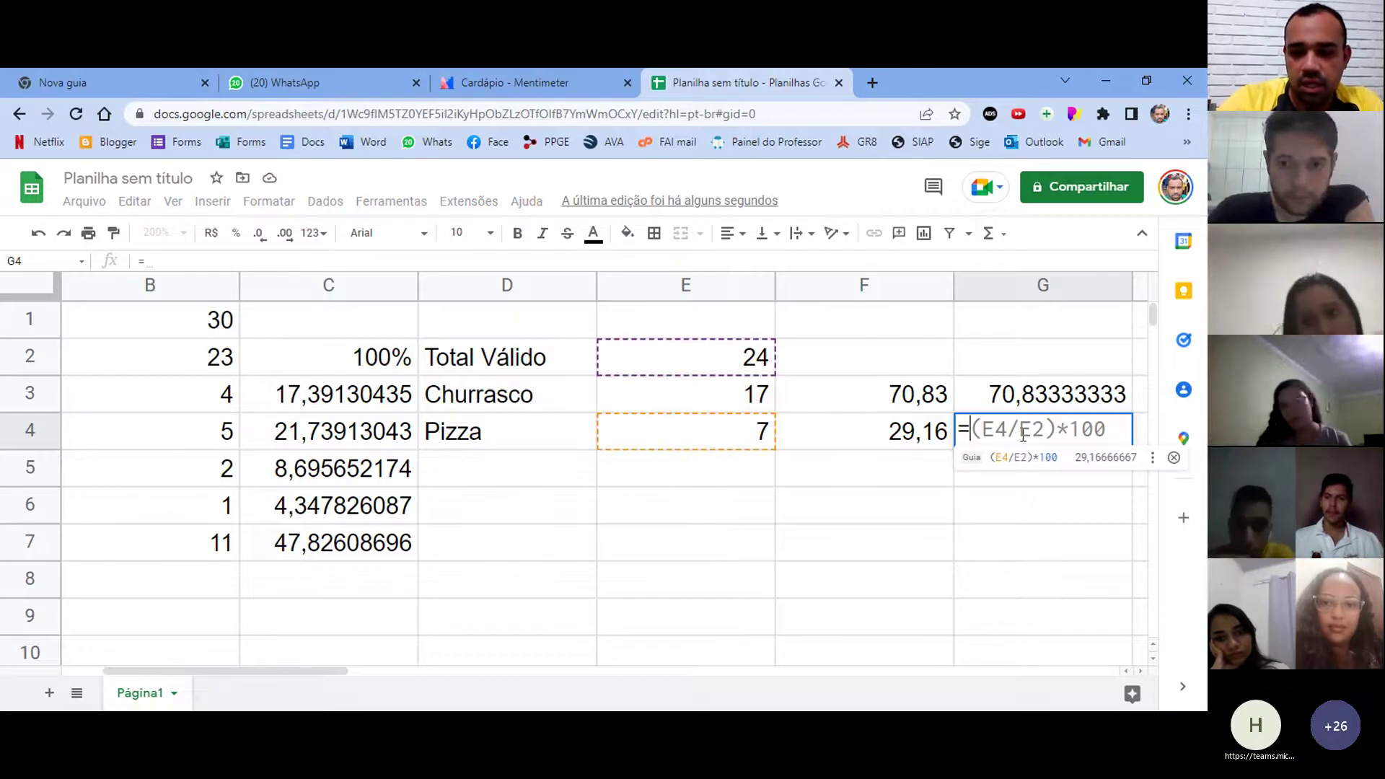
pyautogui.hotkey('ctrl', 'Return')
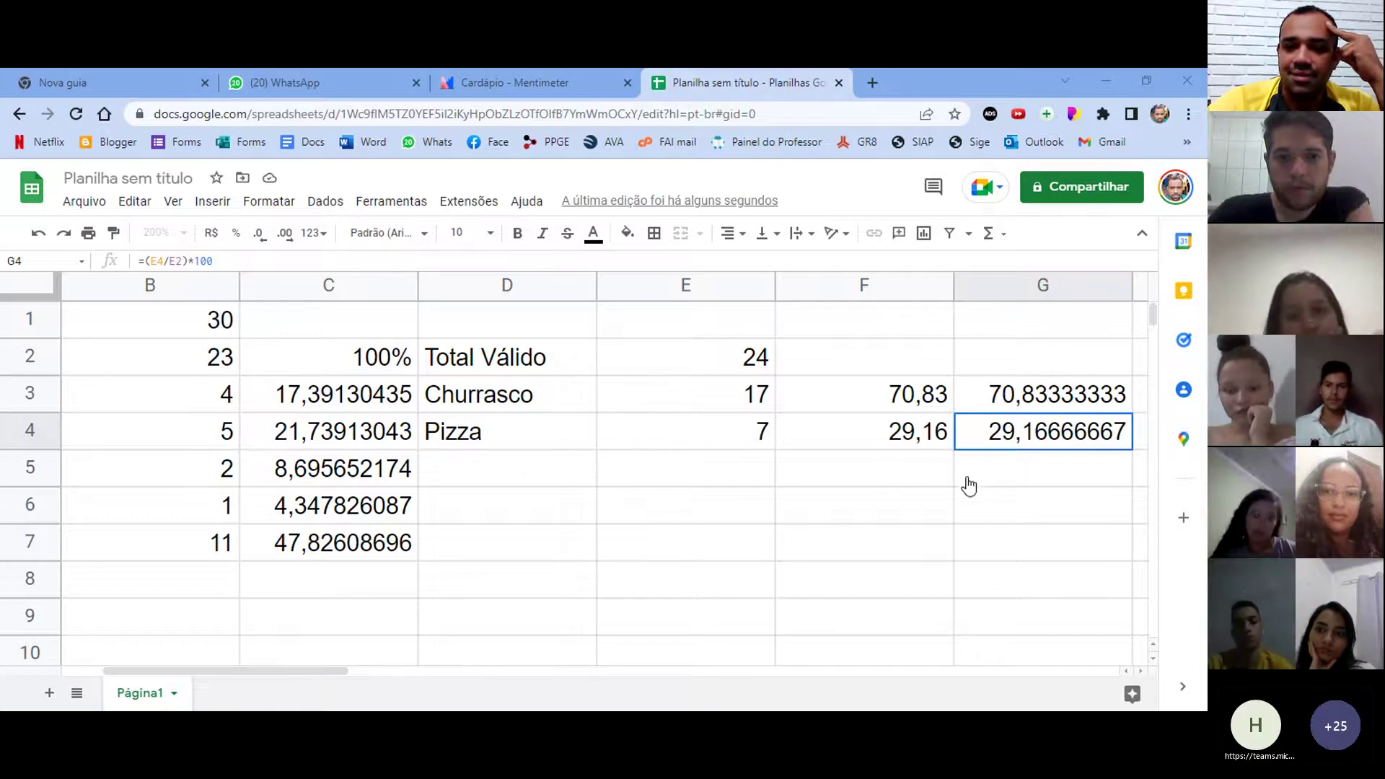
pyautogui.click(1106, 480)
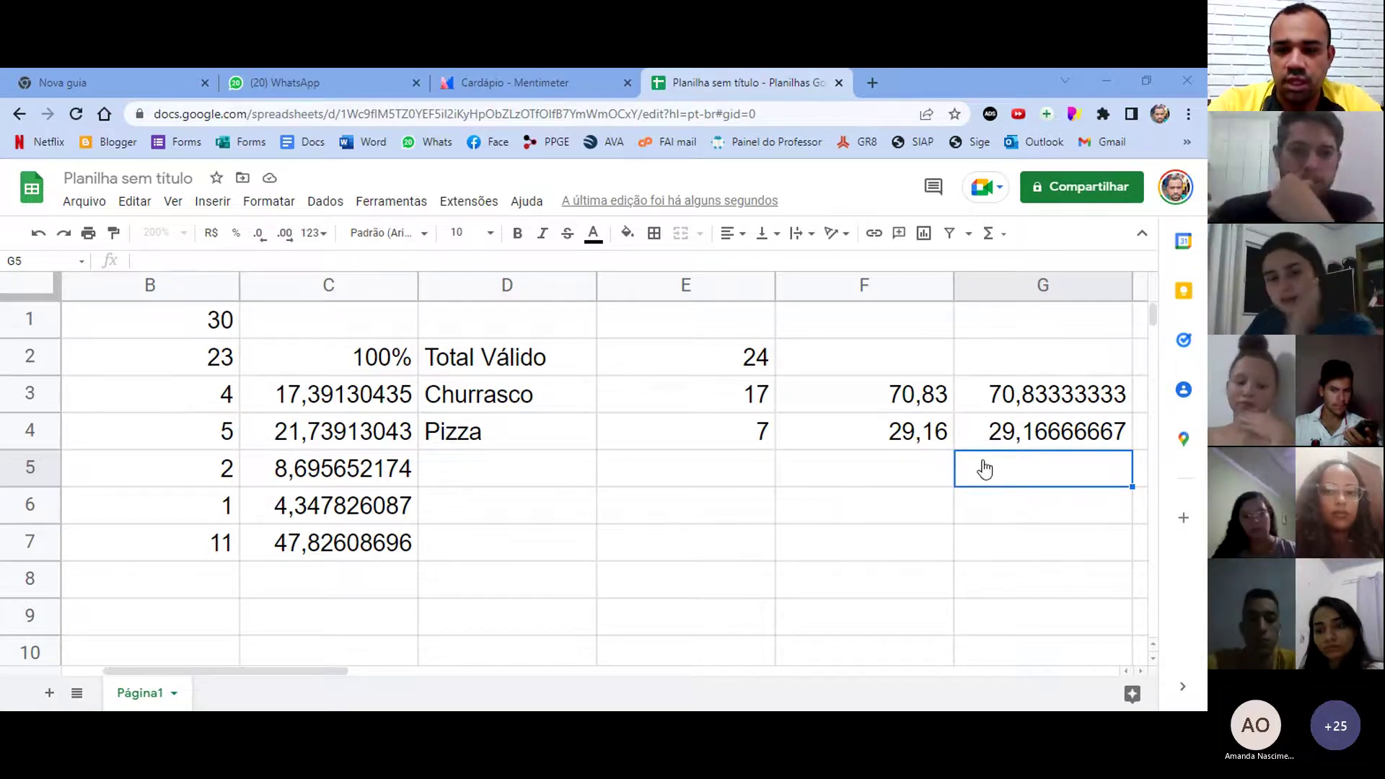
pyautogui.click(1105, 518)
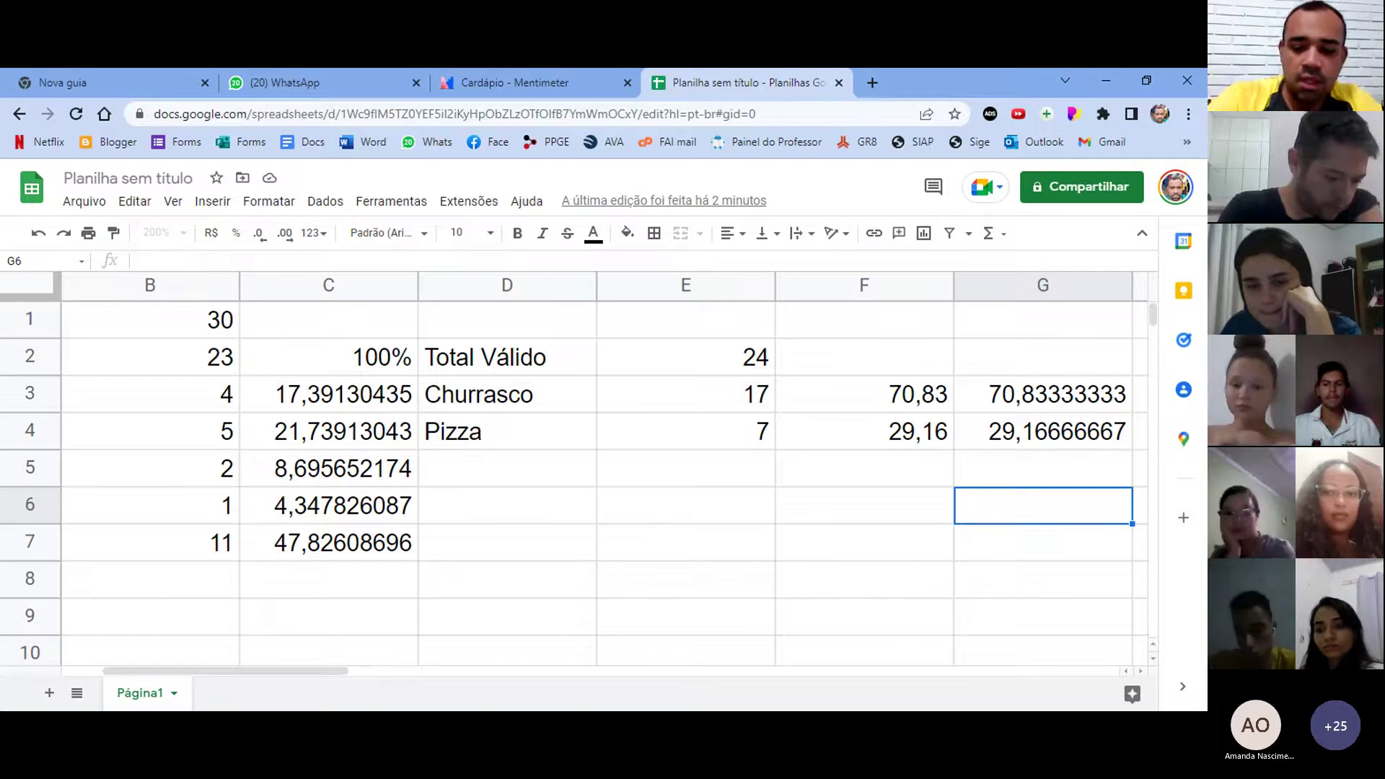
pyautogui.click(864, 506)
pyautogui.click(686, 505)
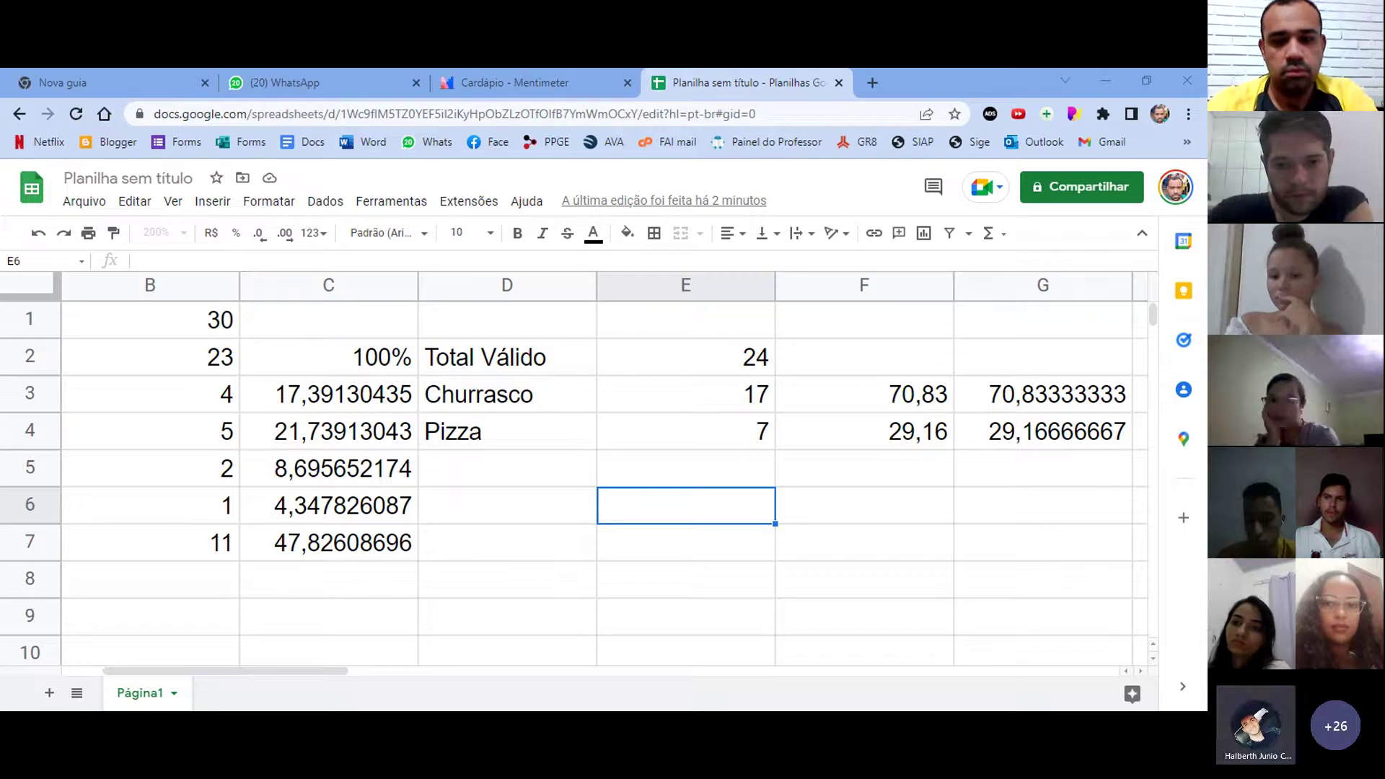
# - Enter the first participant's name in E6 and the Etanol heading above column F
pyautogui.write('Halbert')
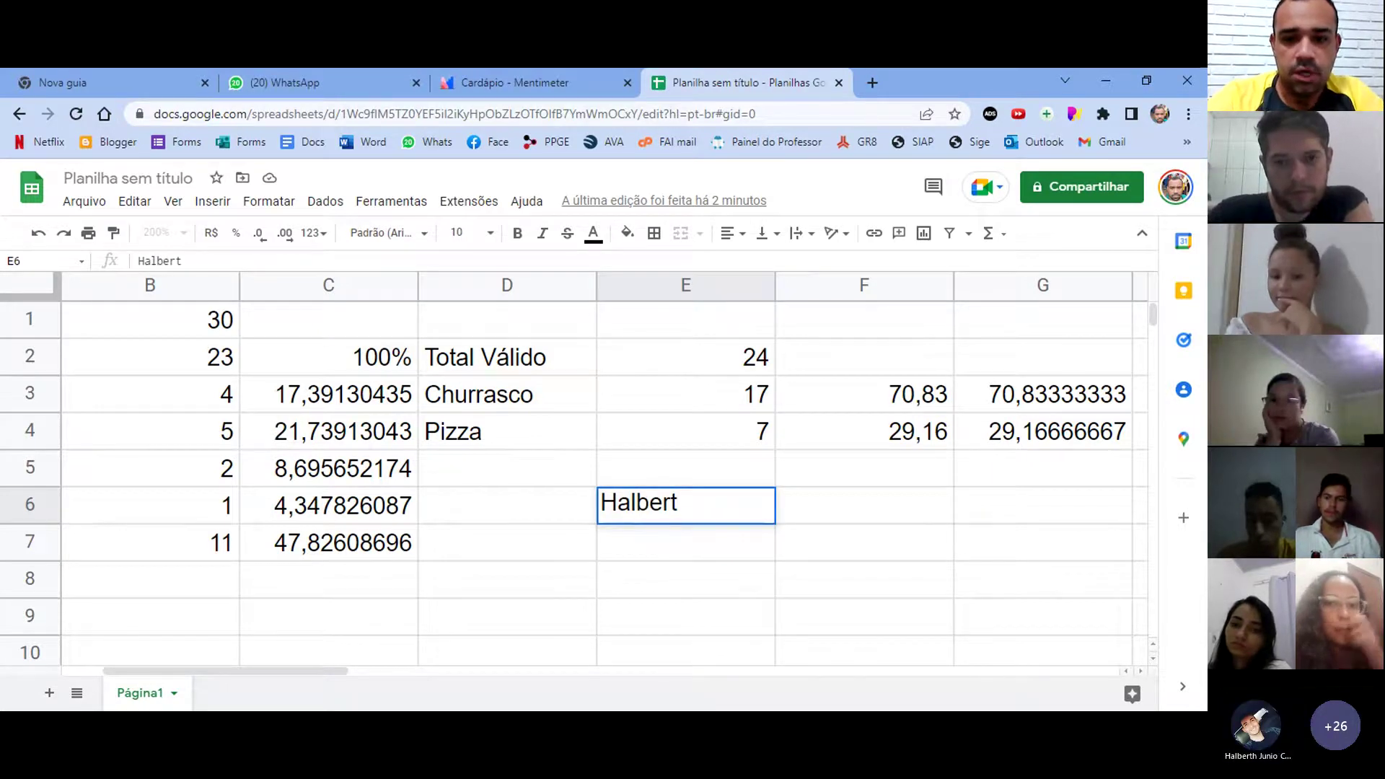
pyautogui.press('Tab')
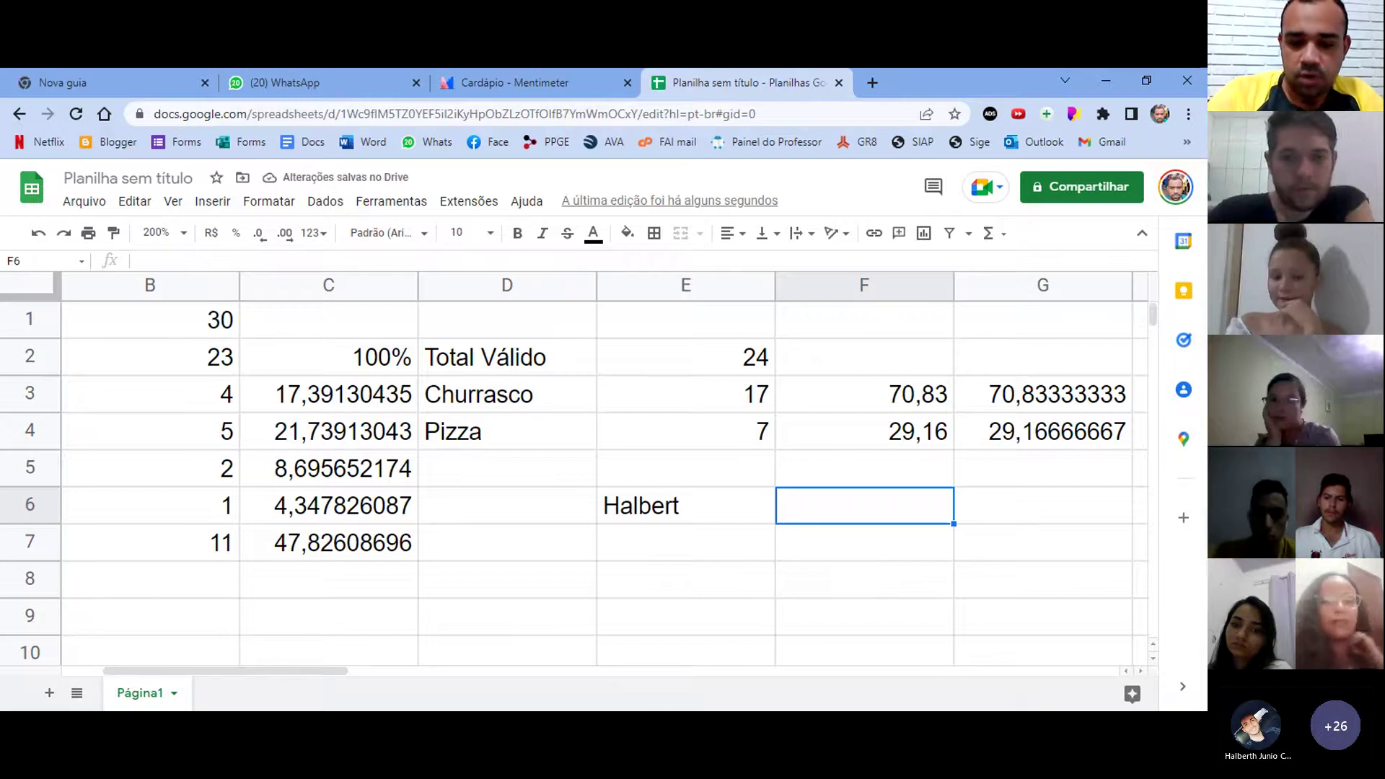
pyautogui.click(865, 469)
pyautogui.write('Etanol')
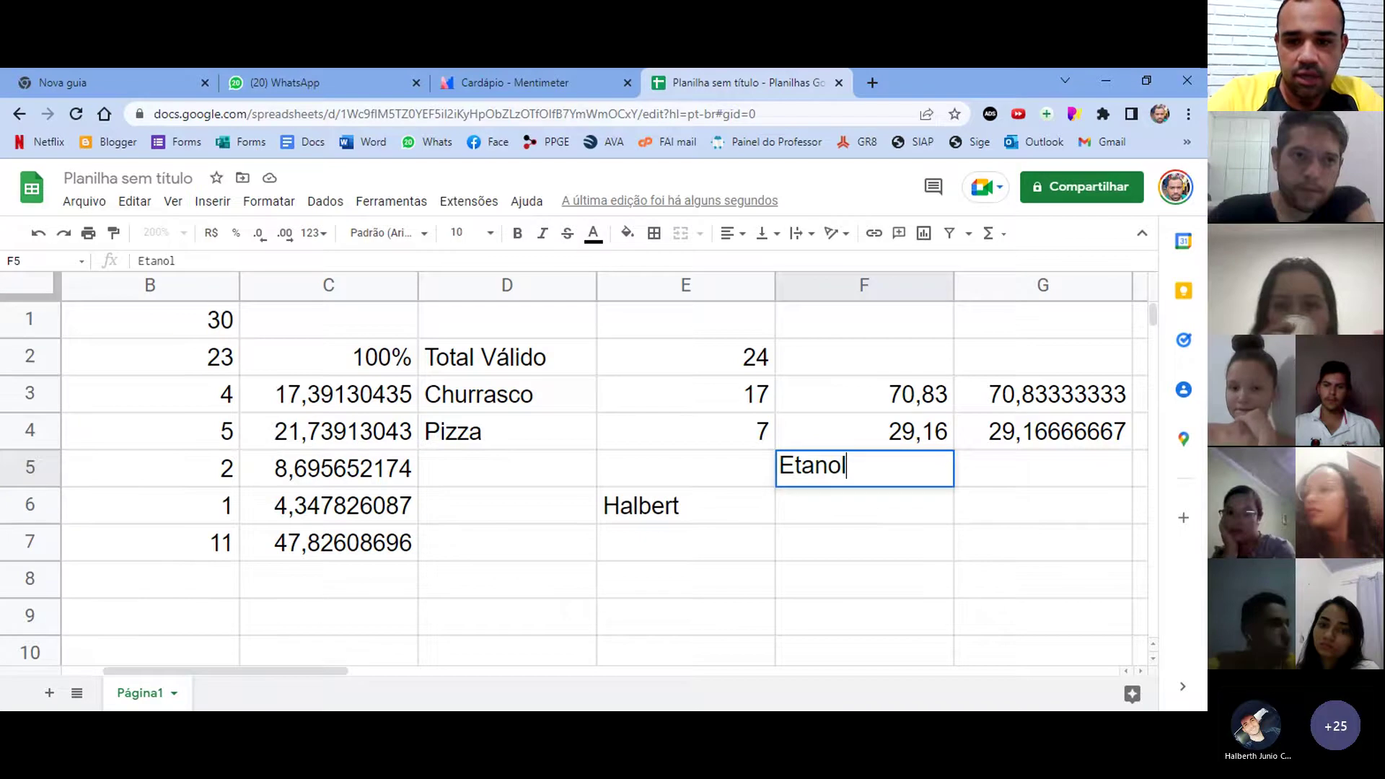
pyautogui.press('Return')
# - Enter this person's values 10 and 14, and head column G Gasolina
pyautogui.write('10')
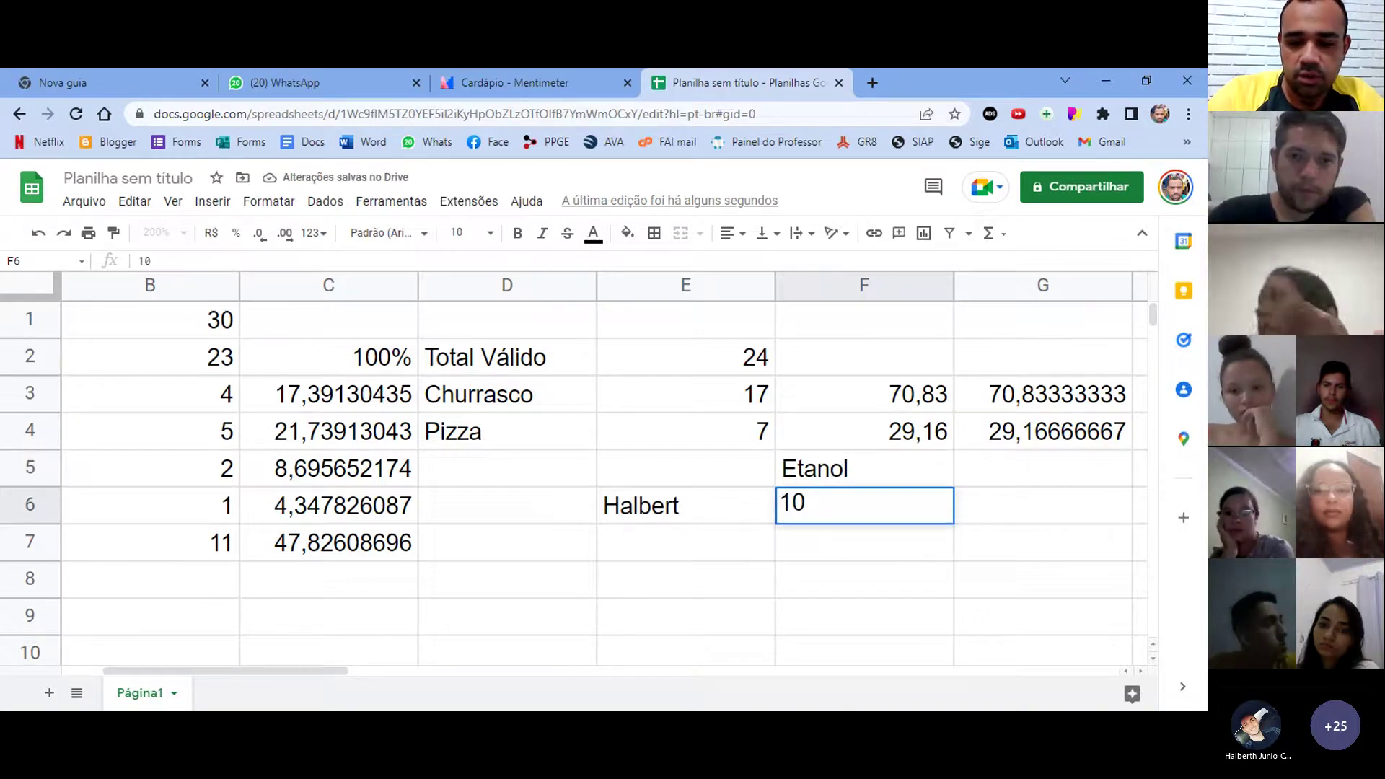
pyautogui.press('Tab')
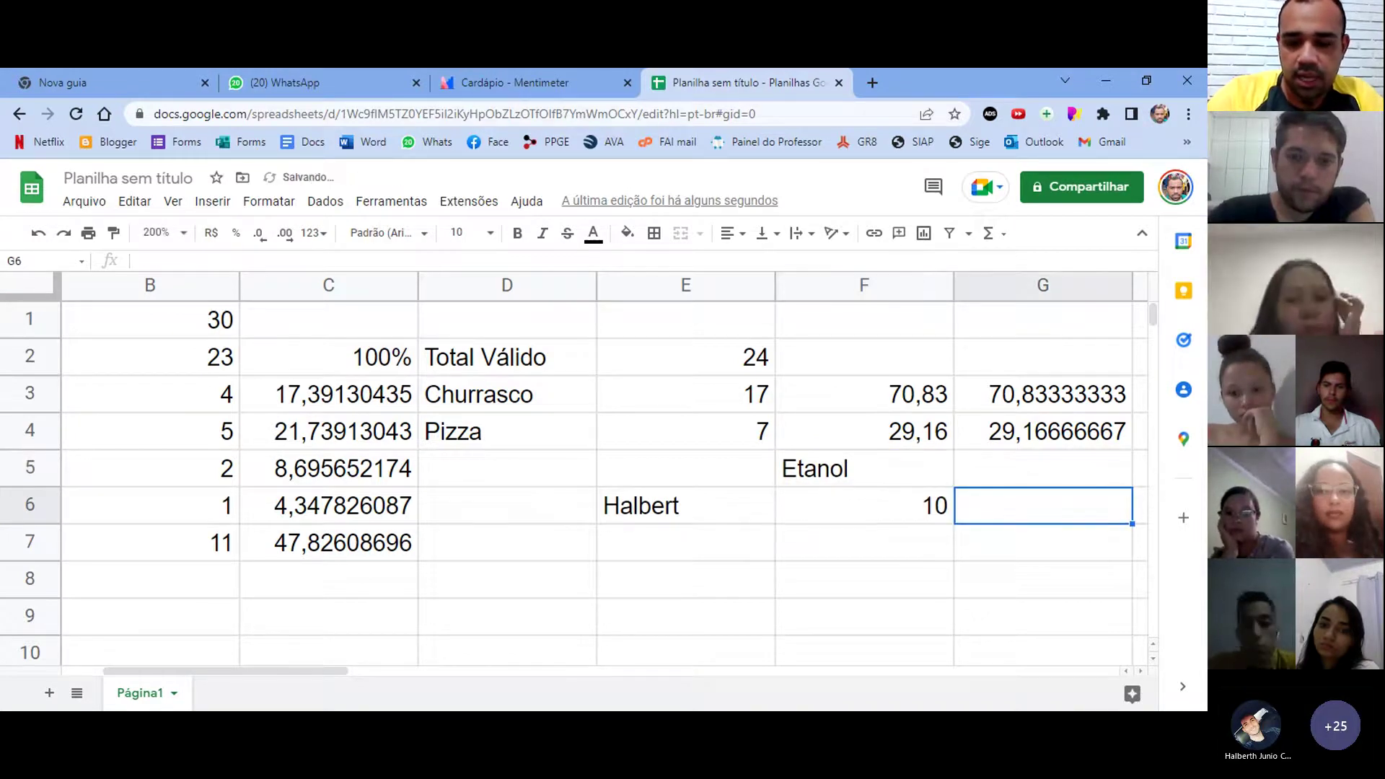
pyautogui.write('14')
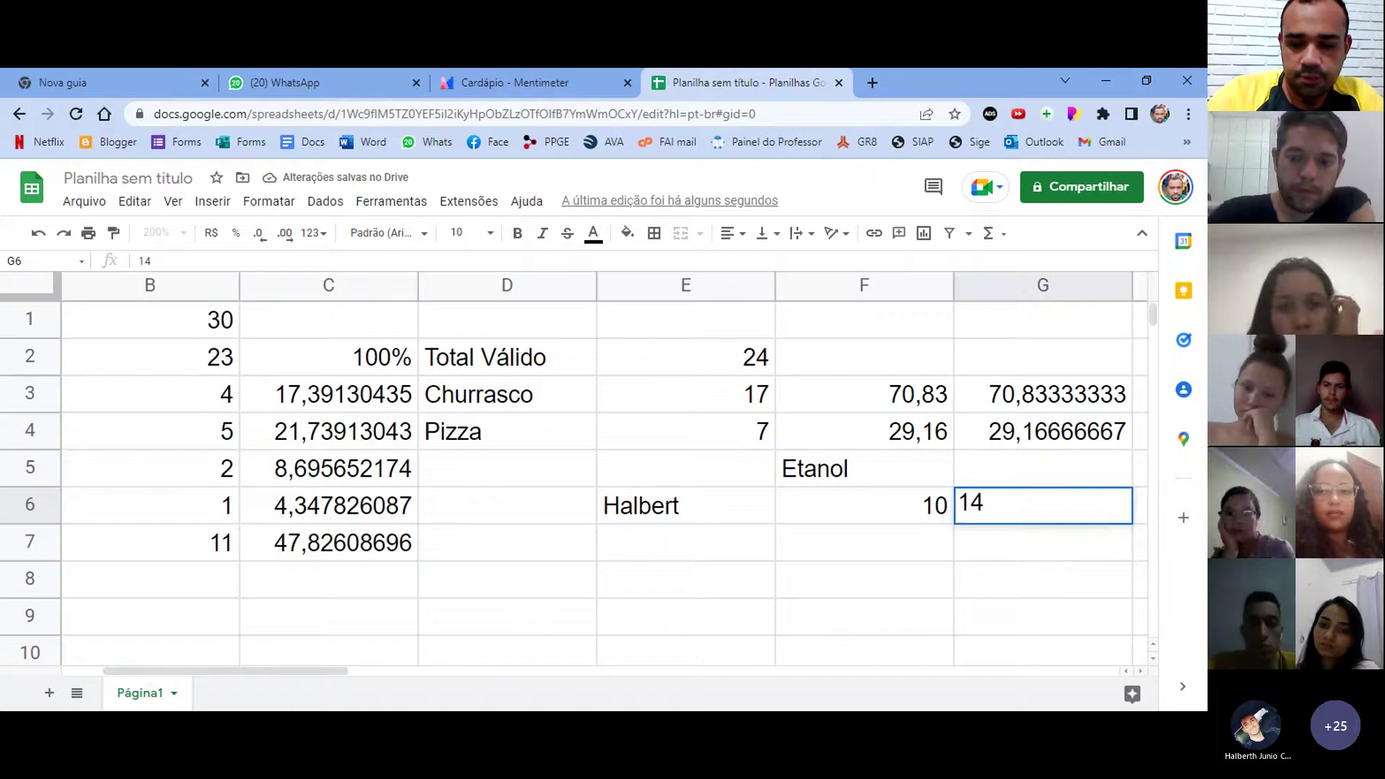
pyautogui.press('Up')
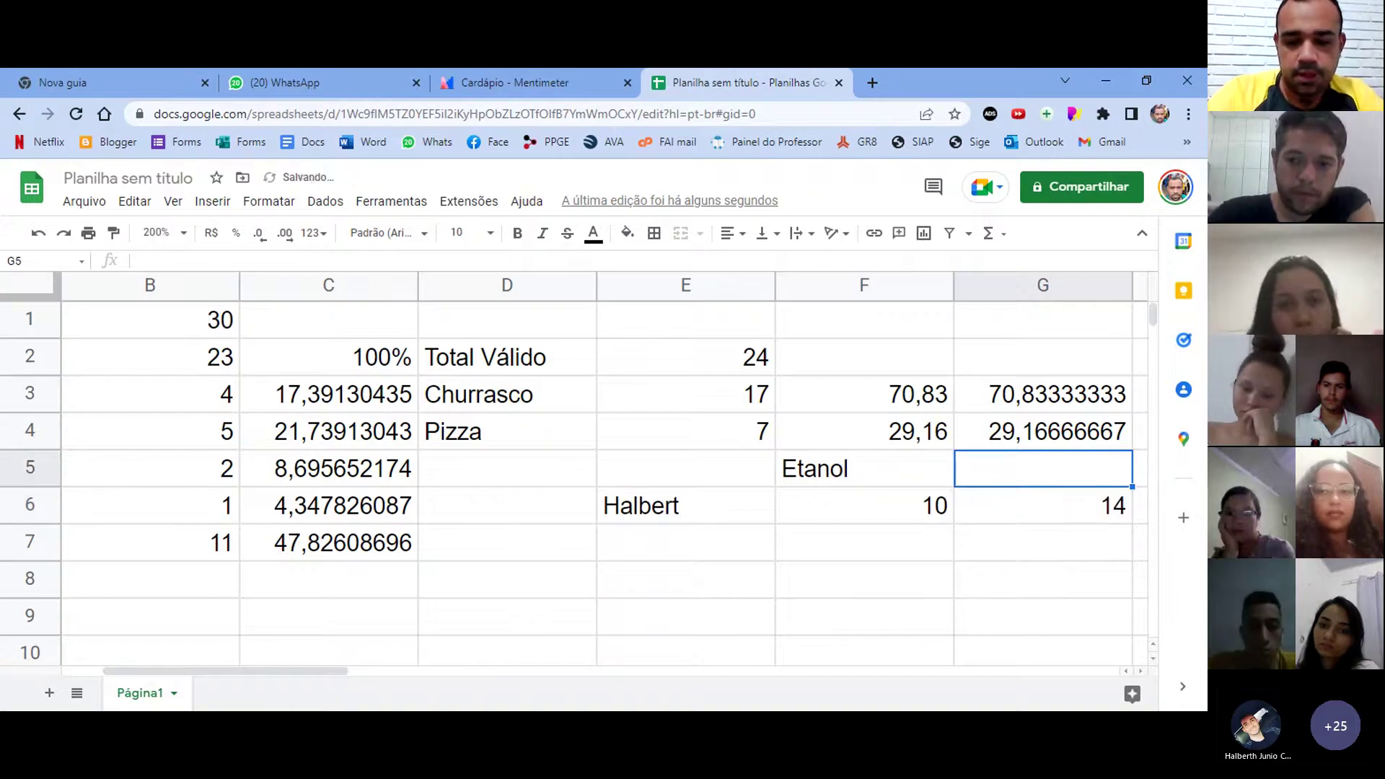
pyautogui.write('Gasolin')
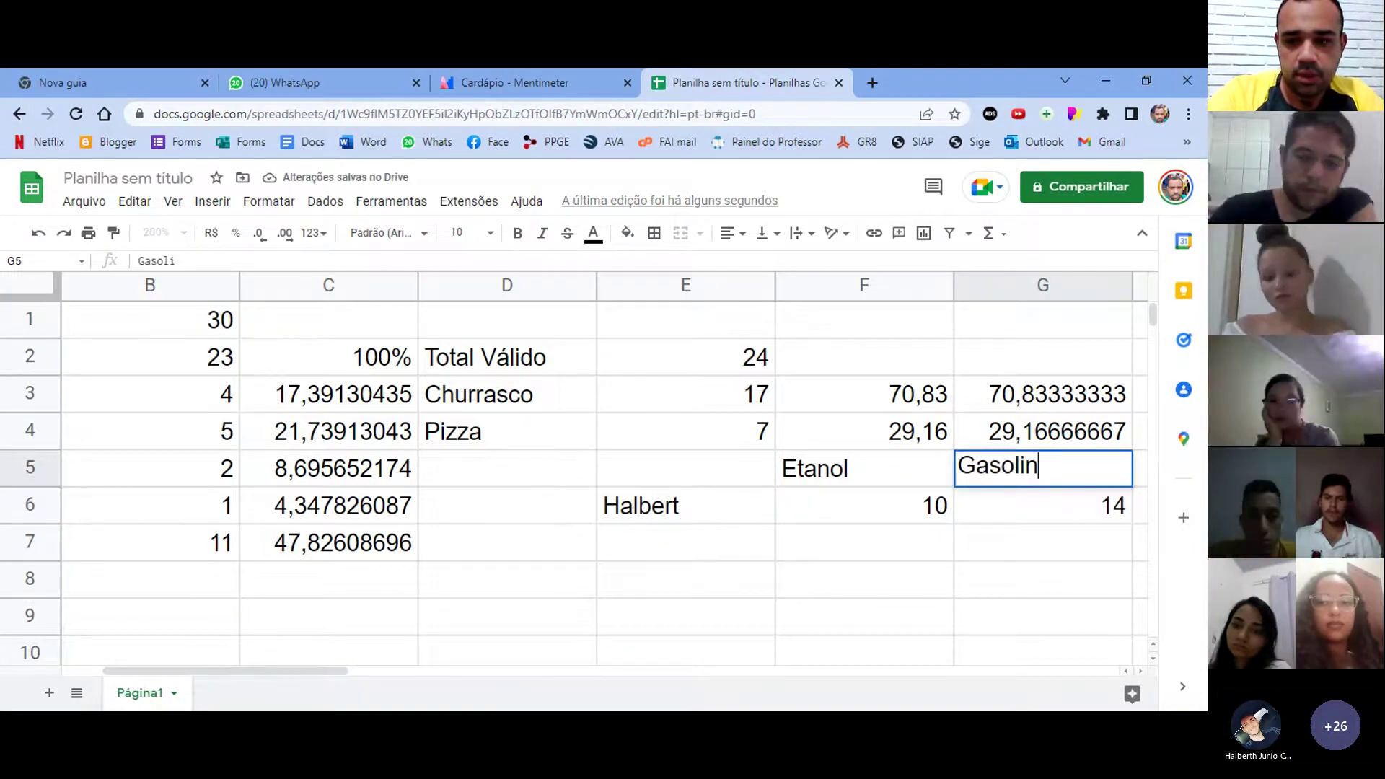
pyautogui.write('a')
pyautogui.press('Return')
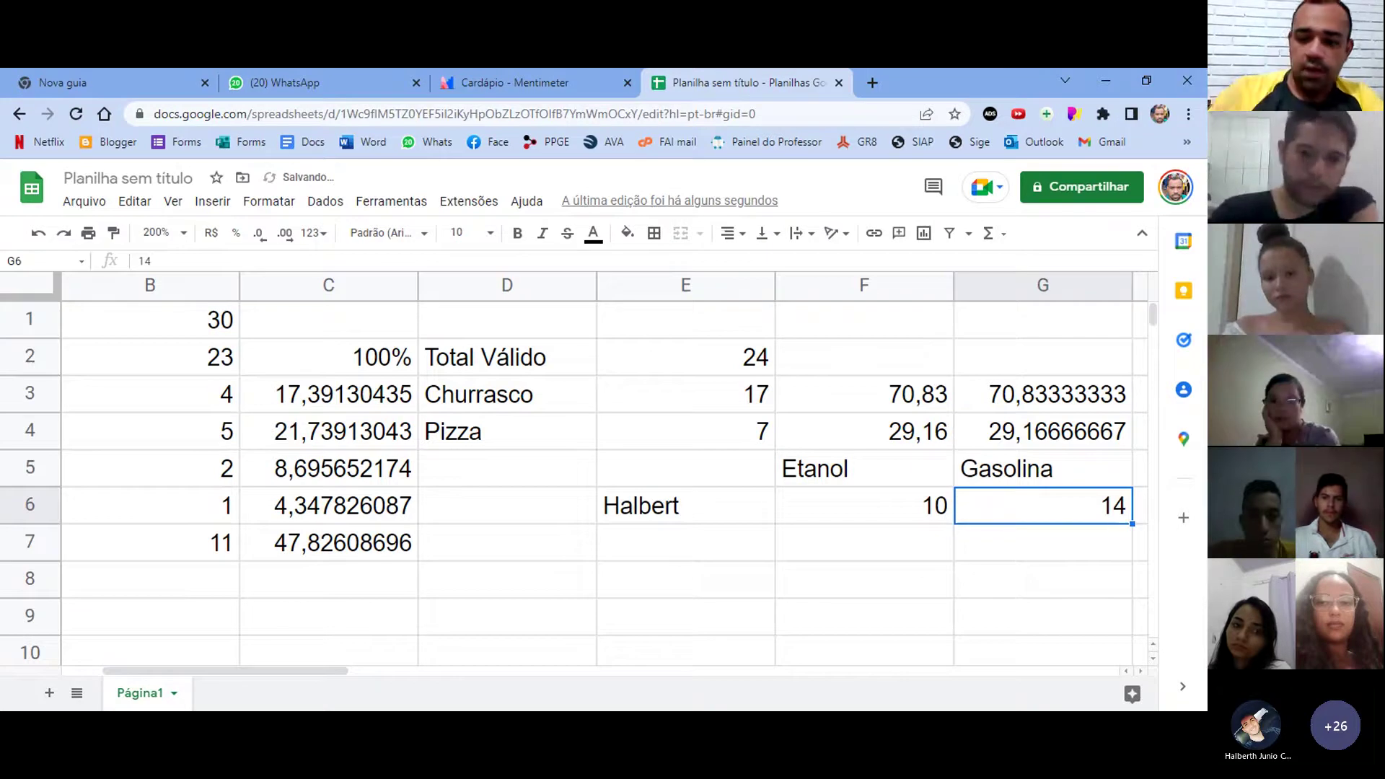
pyautogui.press('Return')
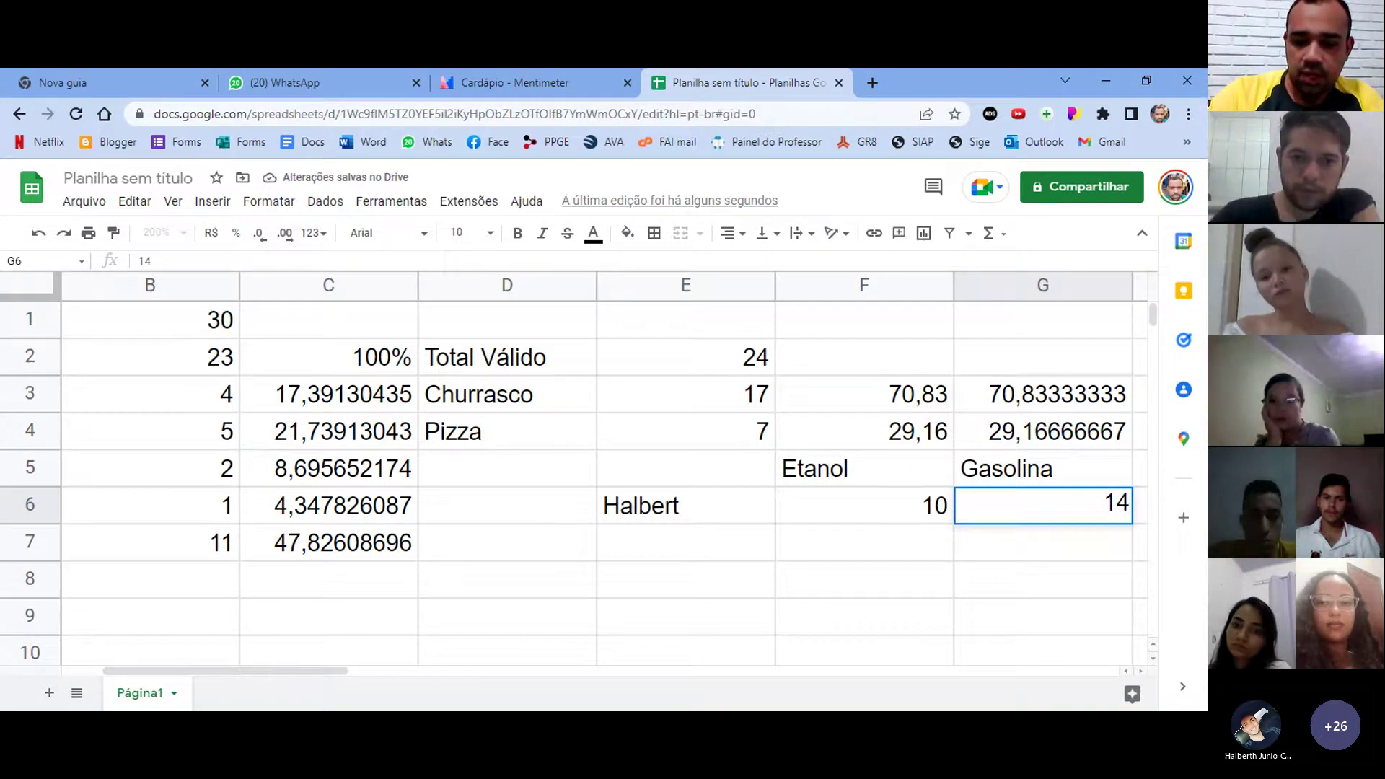
pyautogui.press('Return')
pyautogui.press('Left')
pyautogui.press('Left')
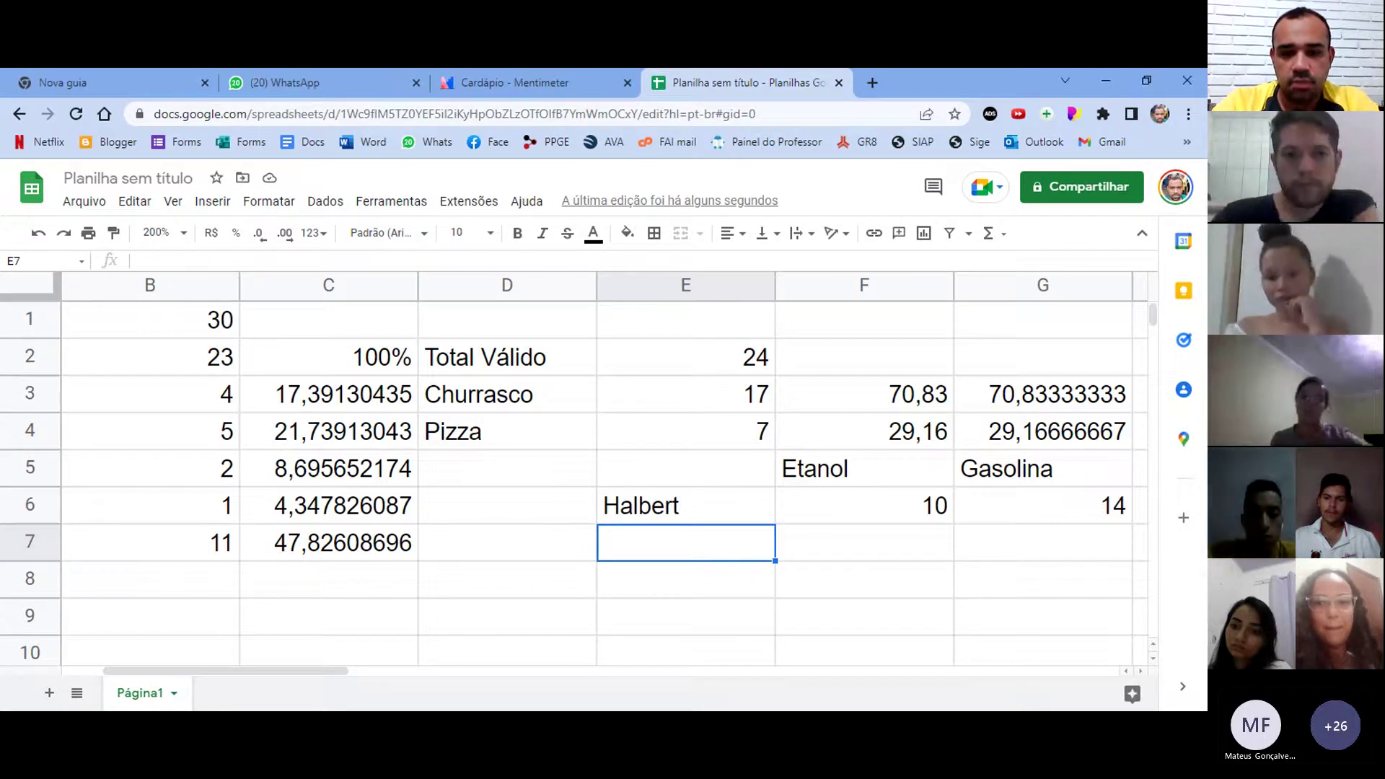
# - Add a second participant's row with 9 under Etanol and 13 under Gasolina
pyautogui.write('Mai')
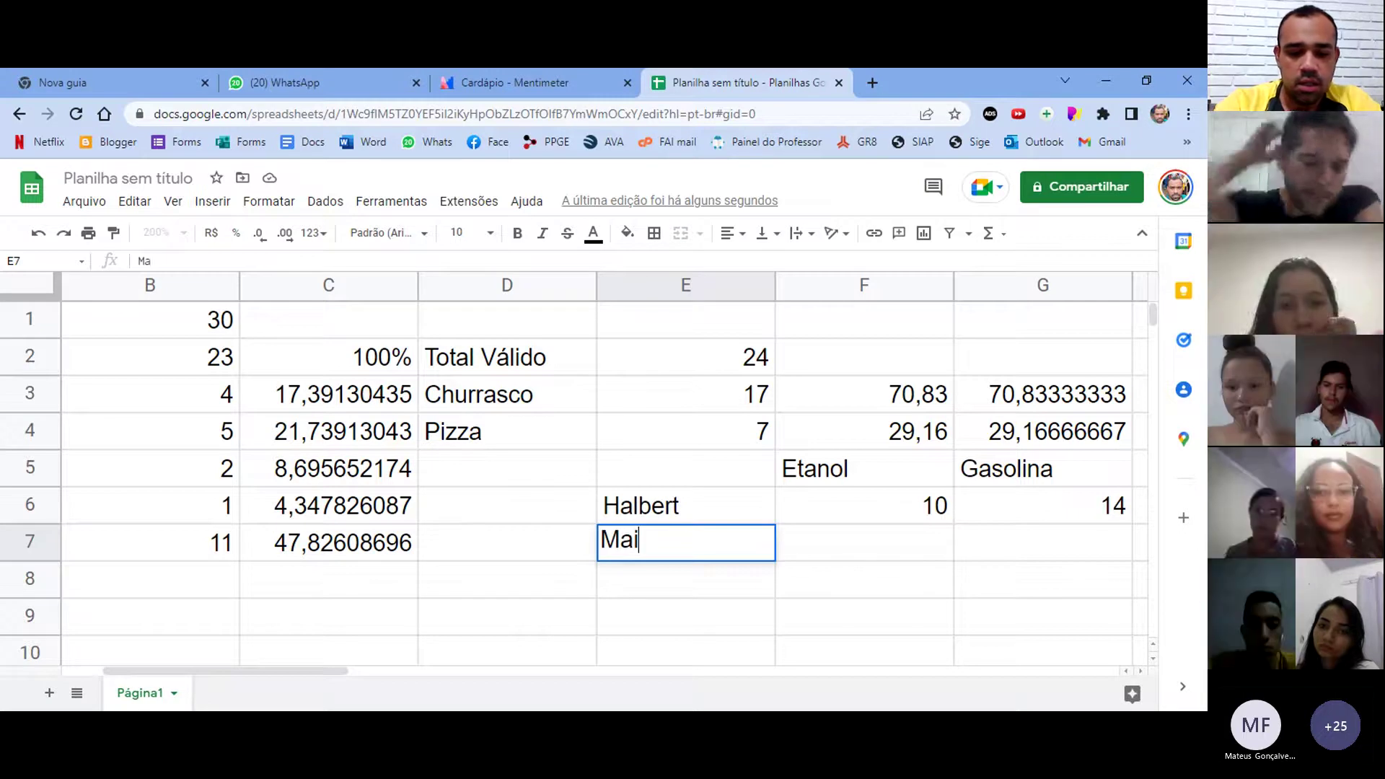
pyautogui.write('ksuel')
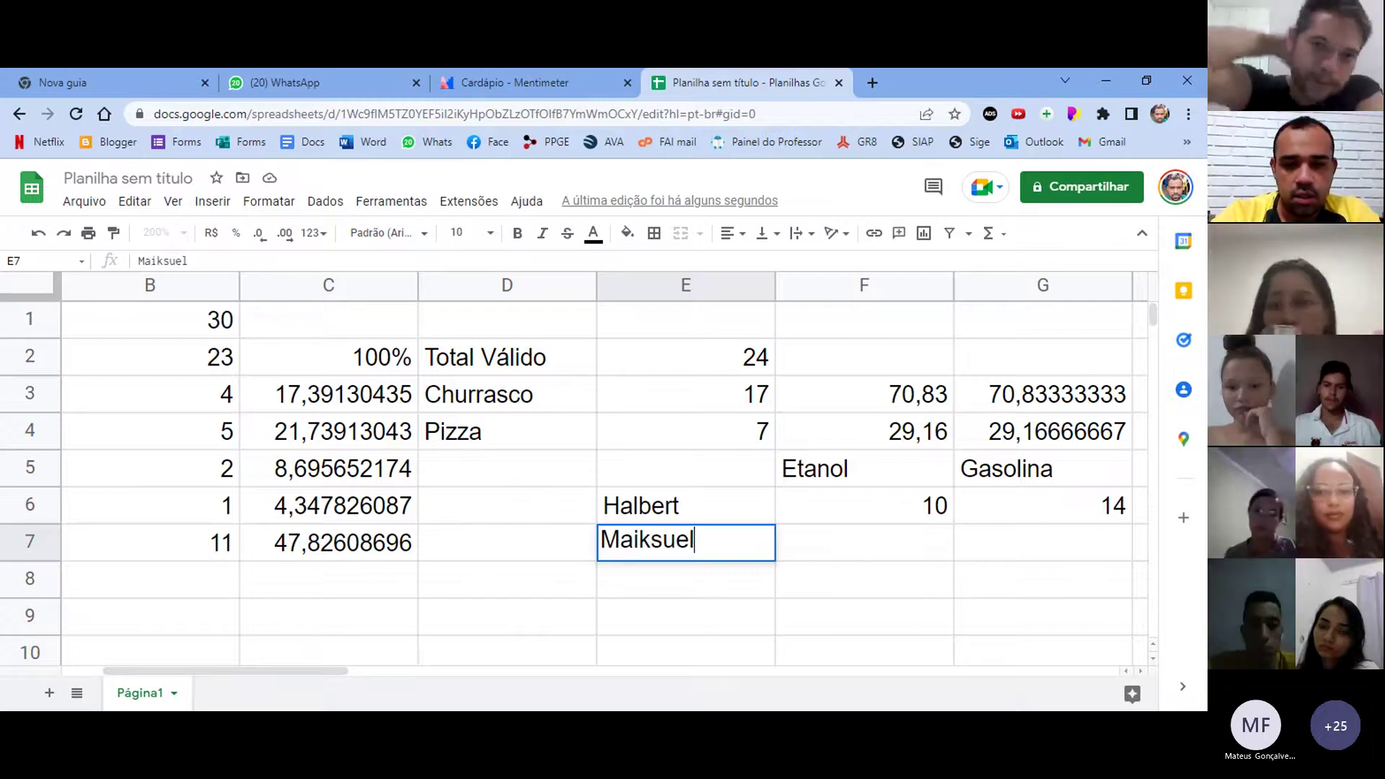
pyautogui.press('Tab')
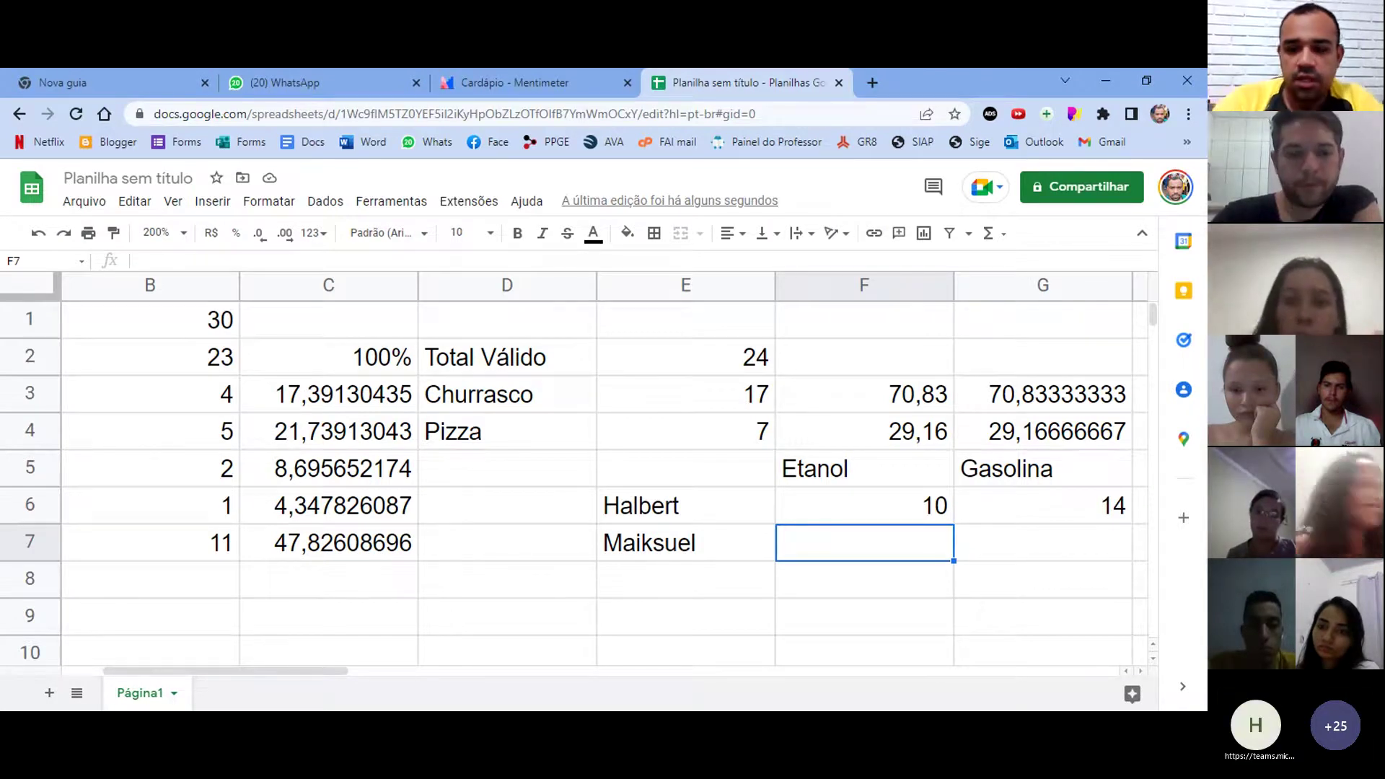
pyautogui.write('9')
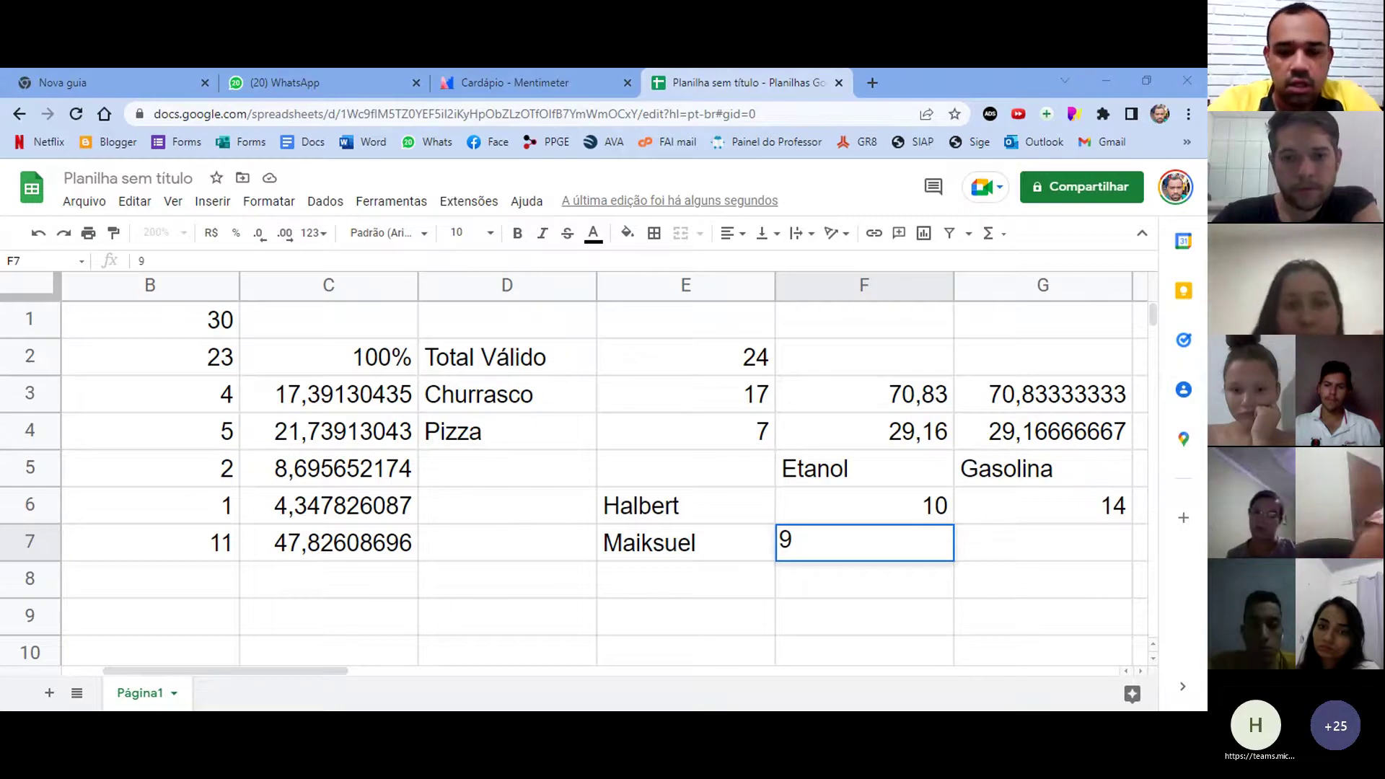
pyautogui.press('Tab')
pyautogui.write('13')
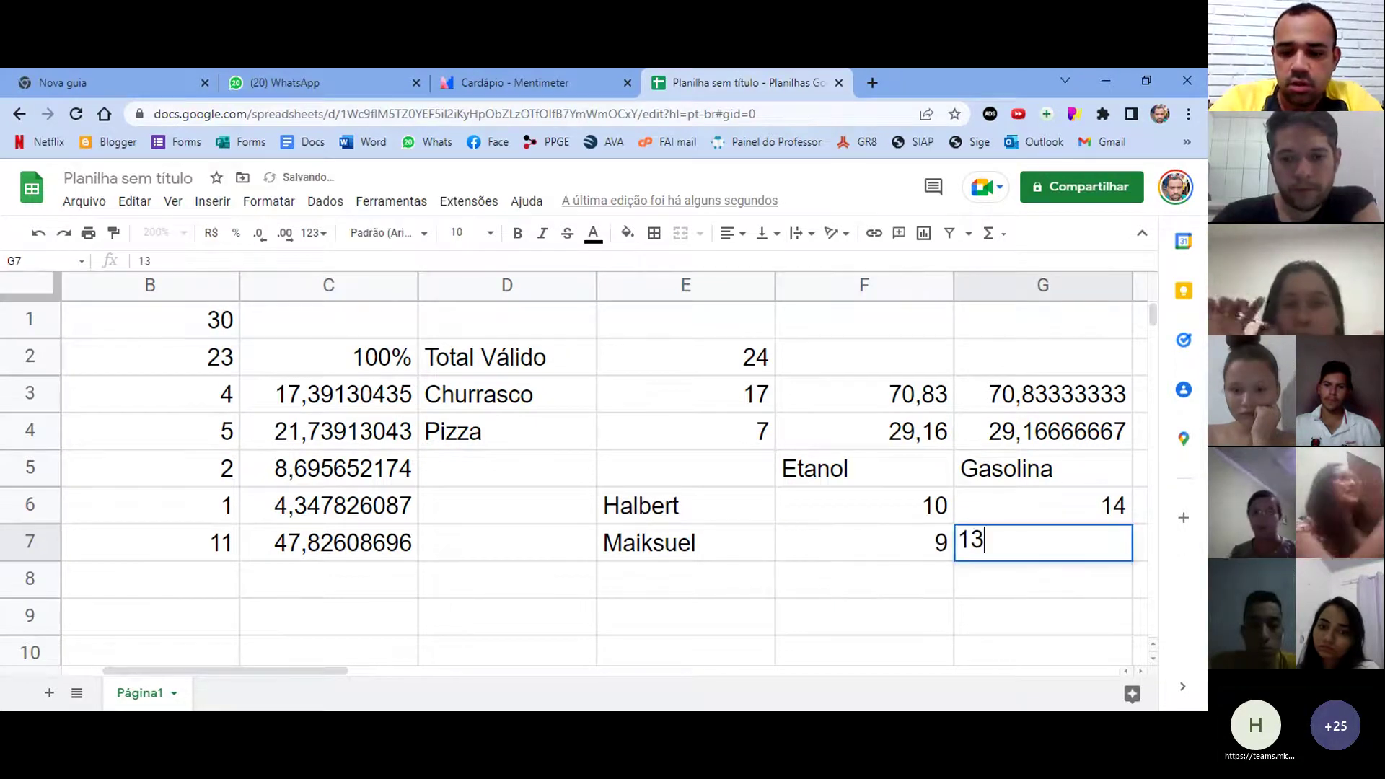
pyautogui.press('Left')
pyautogui.press('Left')
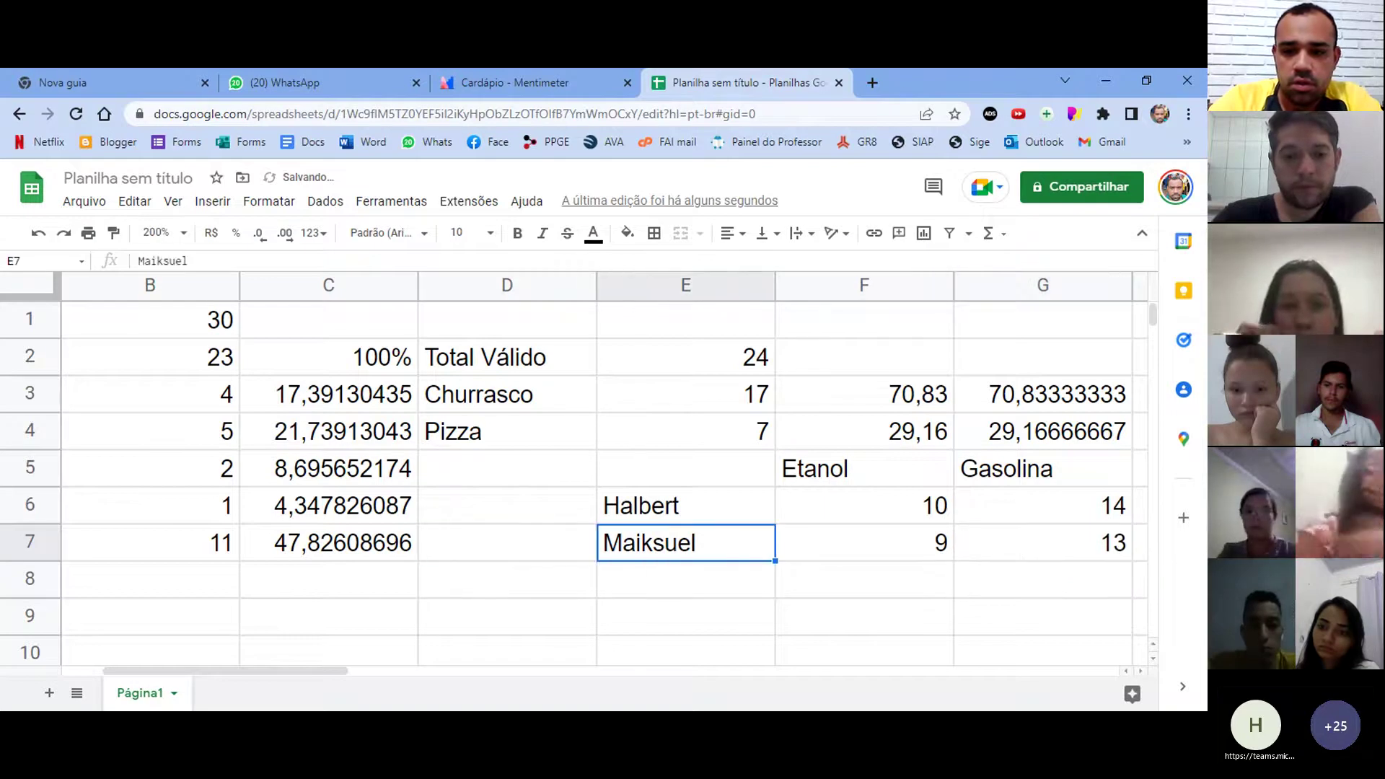
# - Replace that row's name with a different participant's name and scroll the sheet right
pyautogui.write('E')
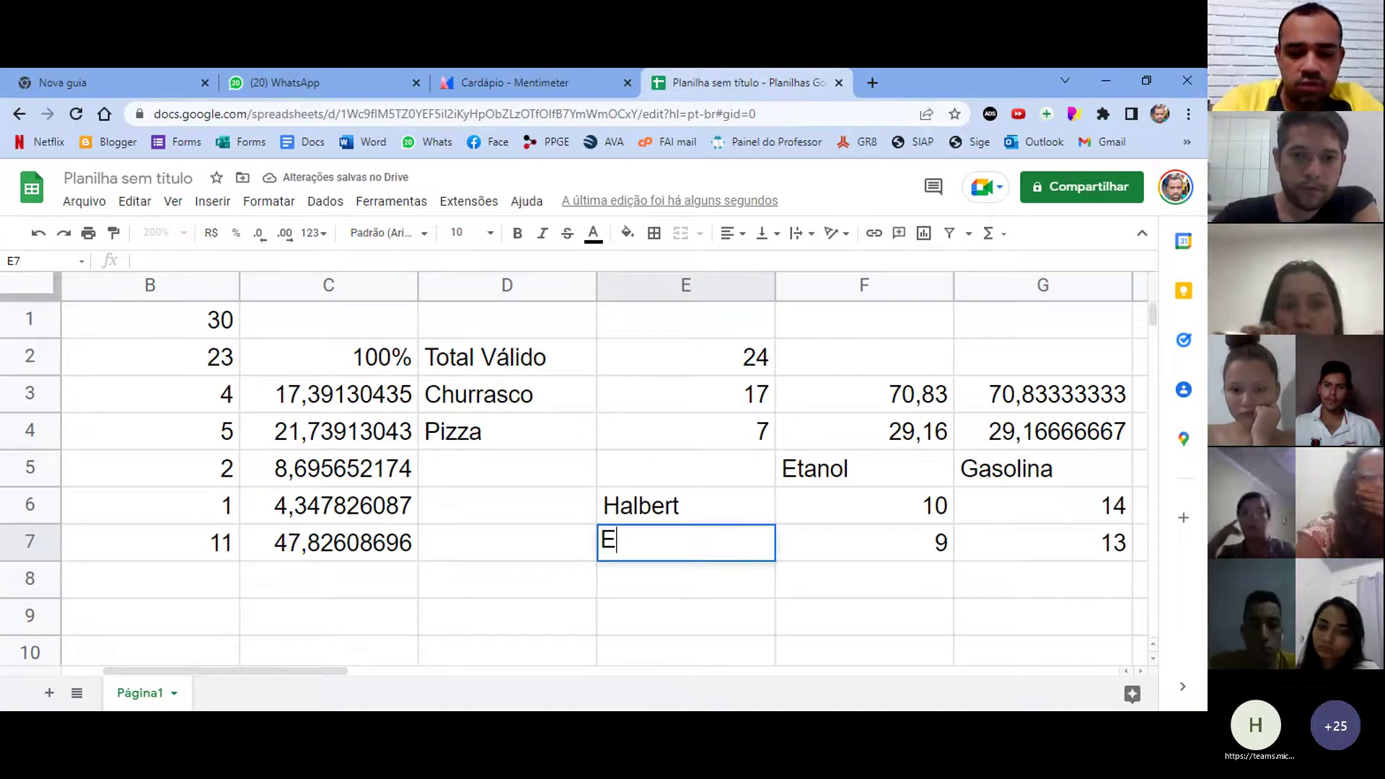
pyautogui.write('dimil')
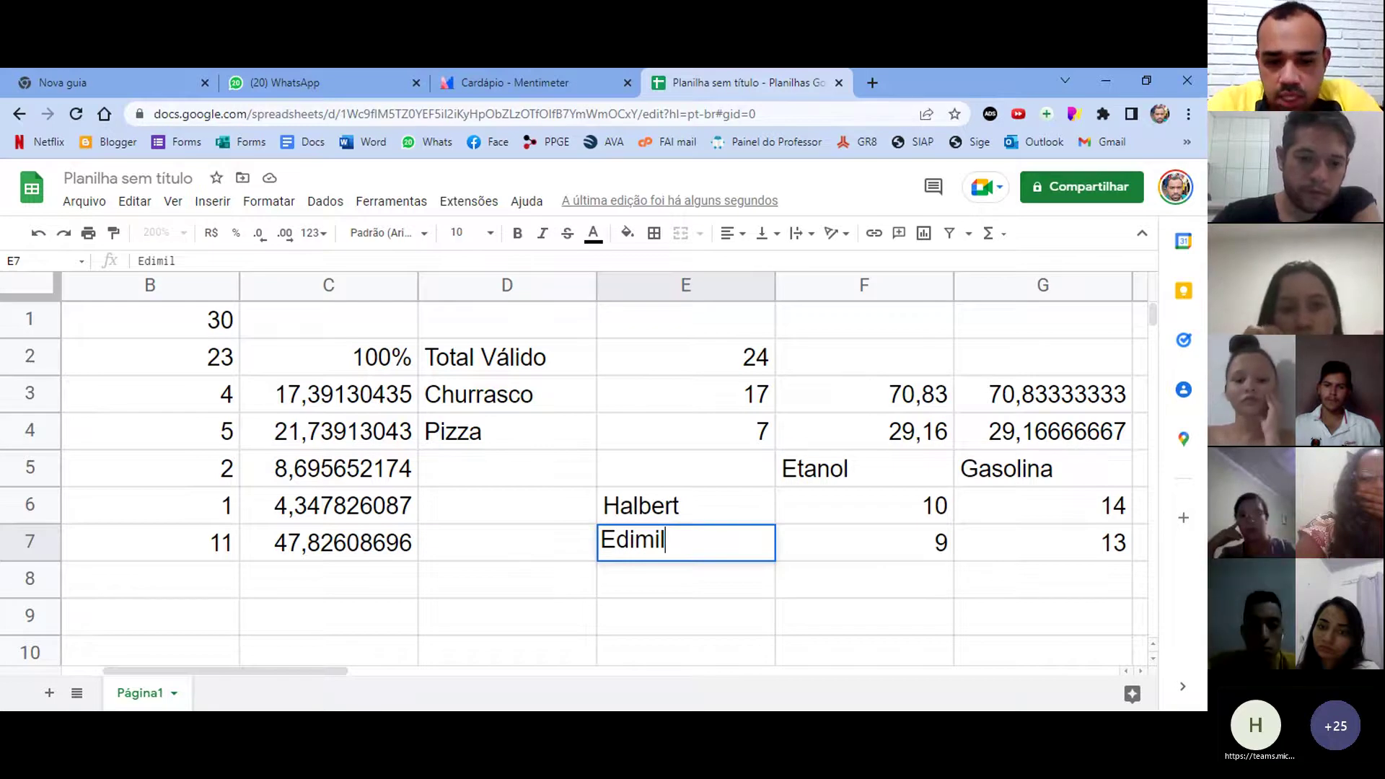
pyautogui.write('son')
pyautogui.press('Tab')
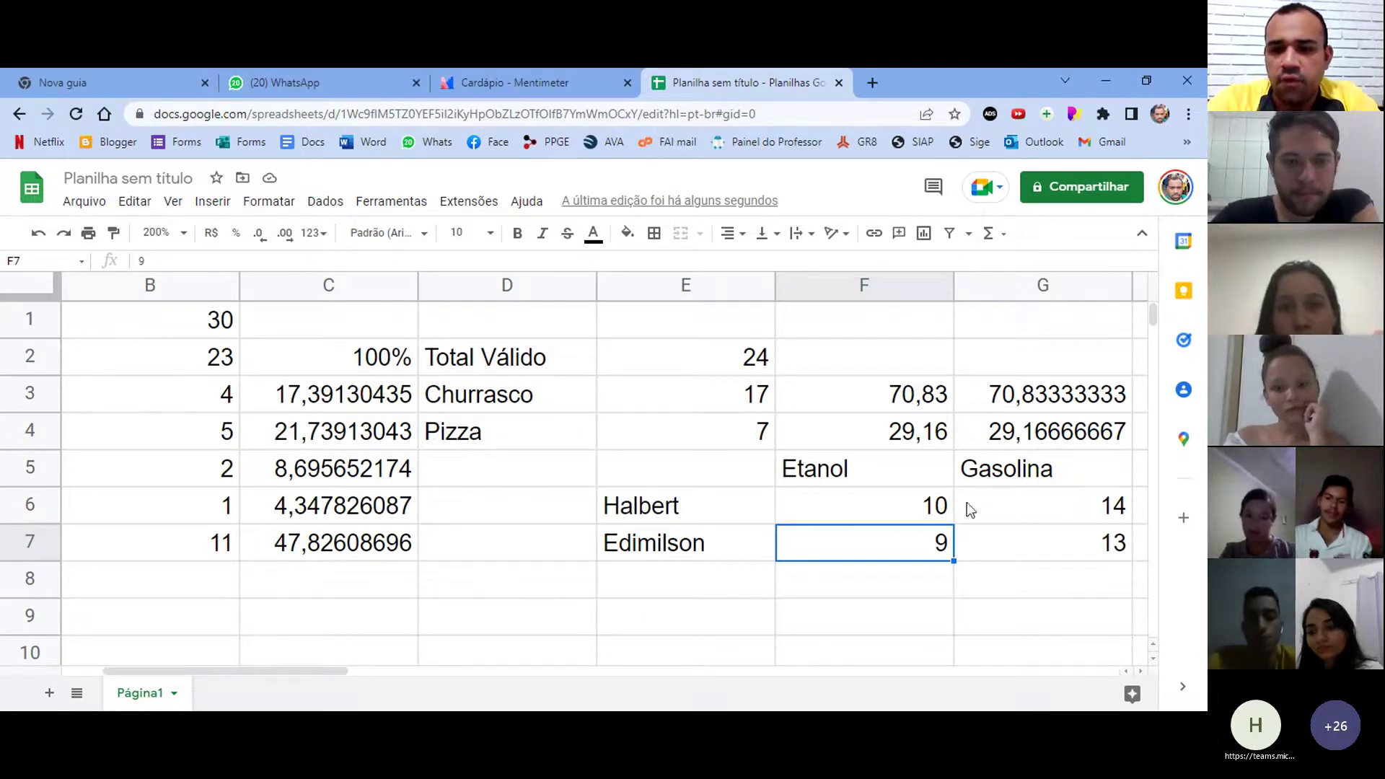
pyautogui.click(1028, 542)
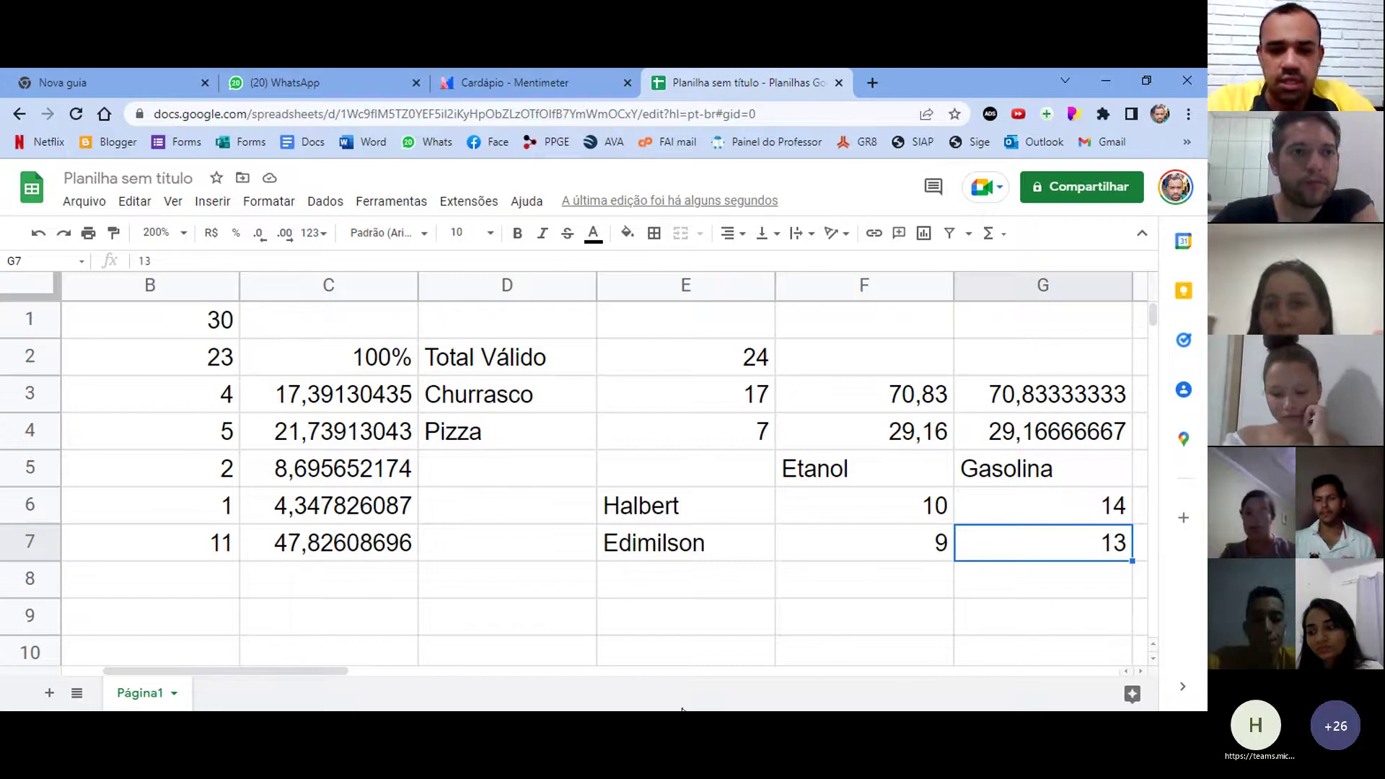
pyautogui.moveTo(243, 671); pyautogui.dragTo(352, 668)
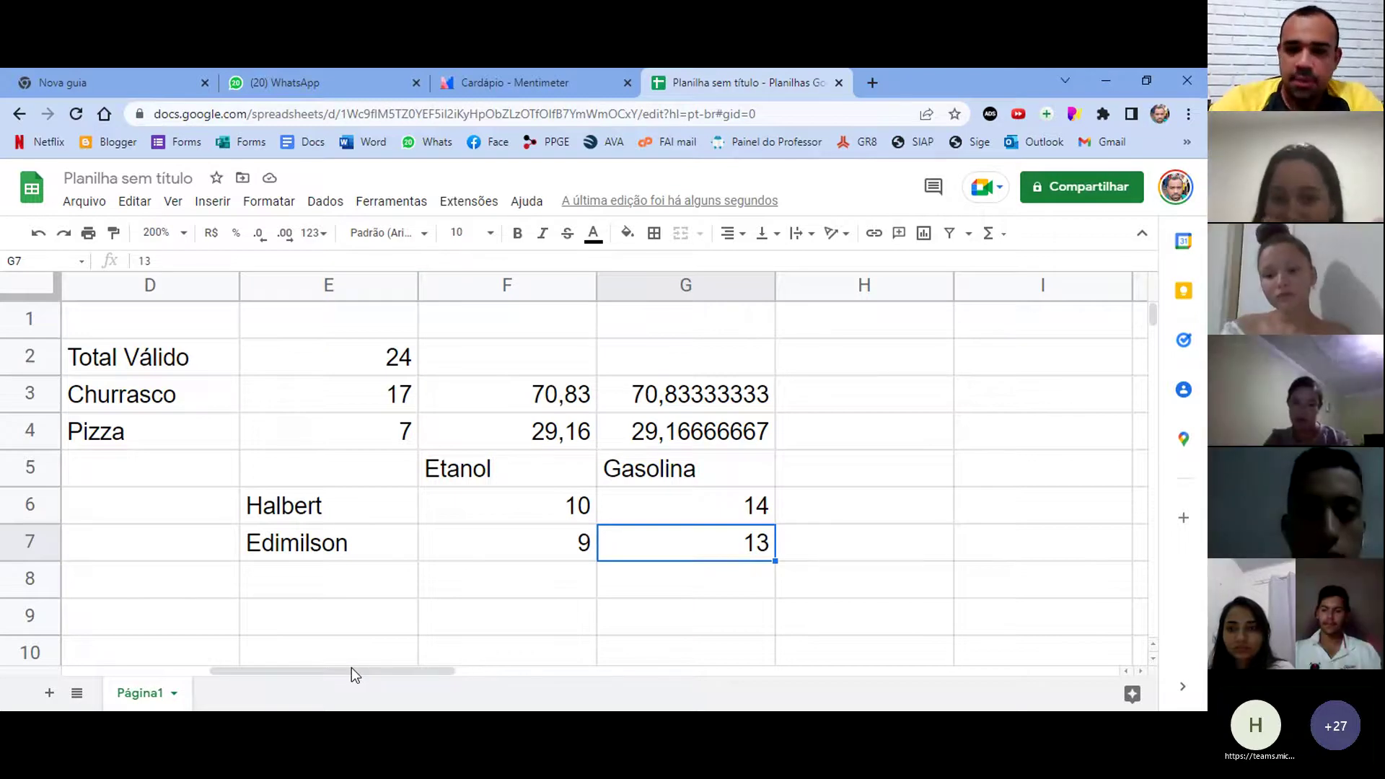
# - Add the price headings $ Etanol in H5 and a misspelled $ Gasolina in I5
pyautogui.click(895, 506)
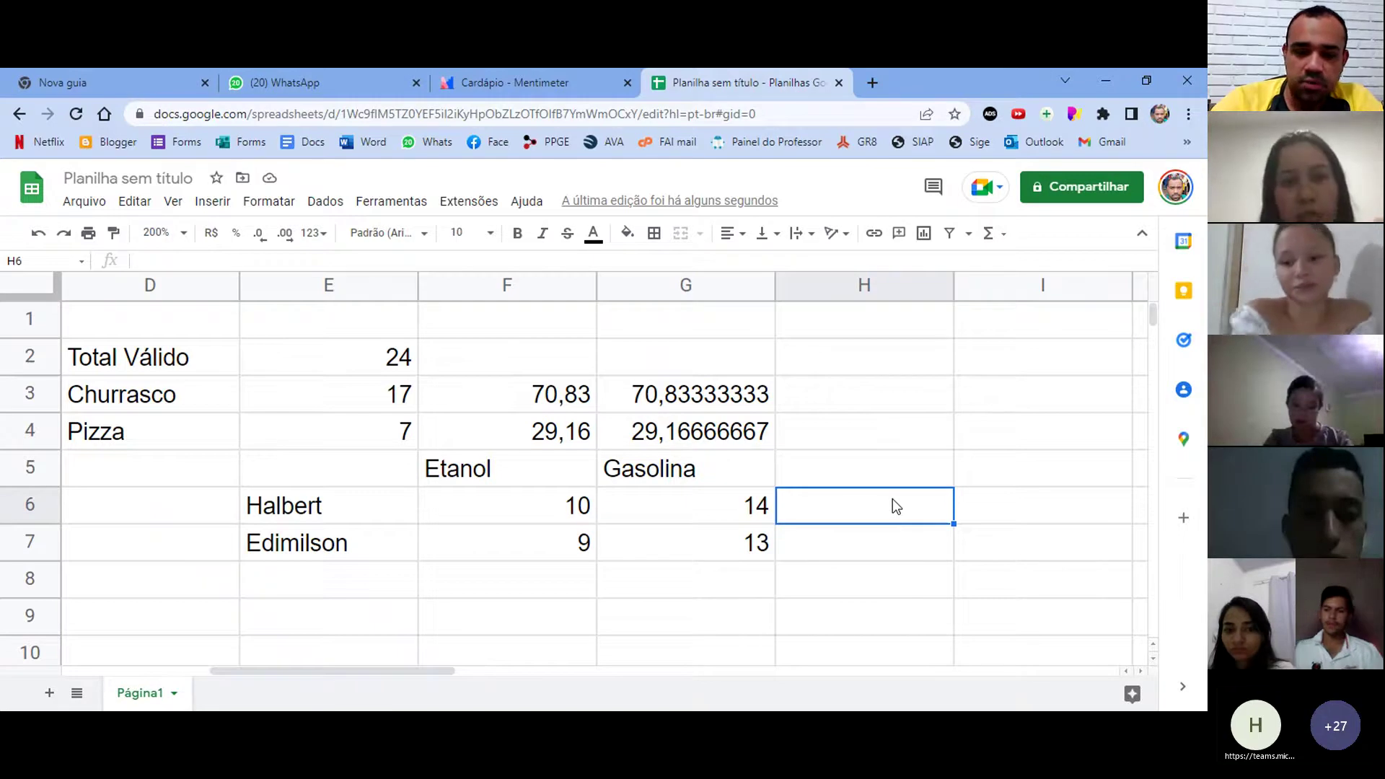
pyautogui.press('Right')
pyautogui.press('Left')
pyautogui.press('Up')
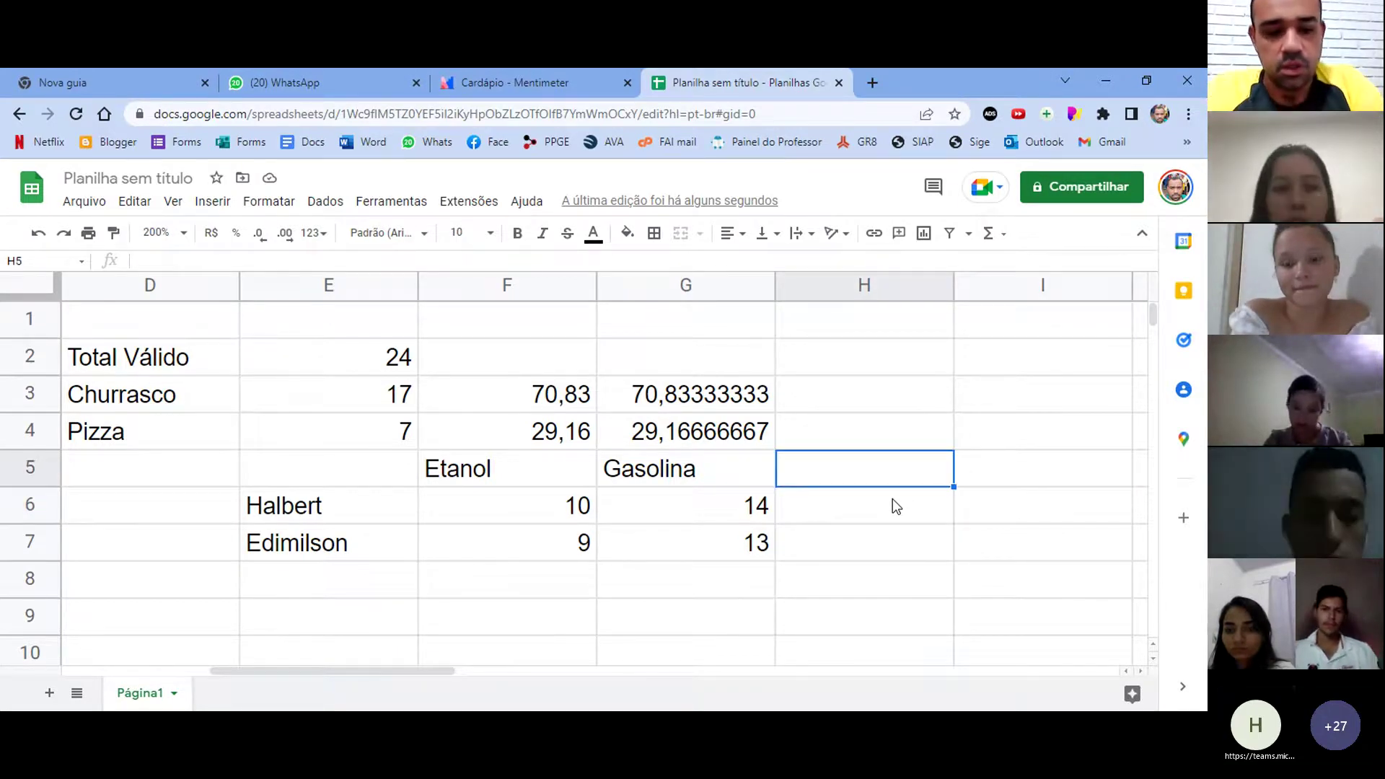
pyautogui.write('$ ')
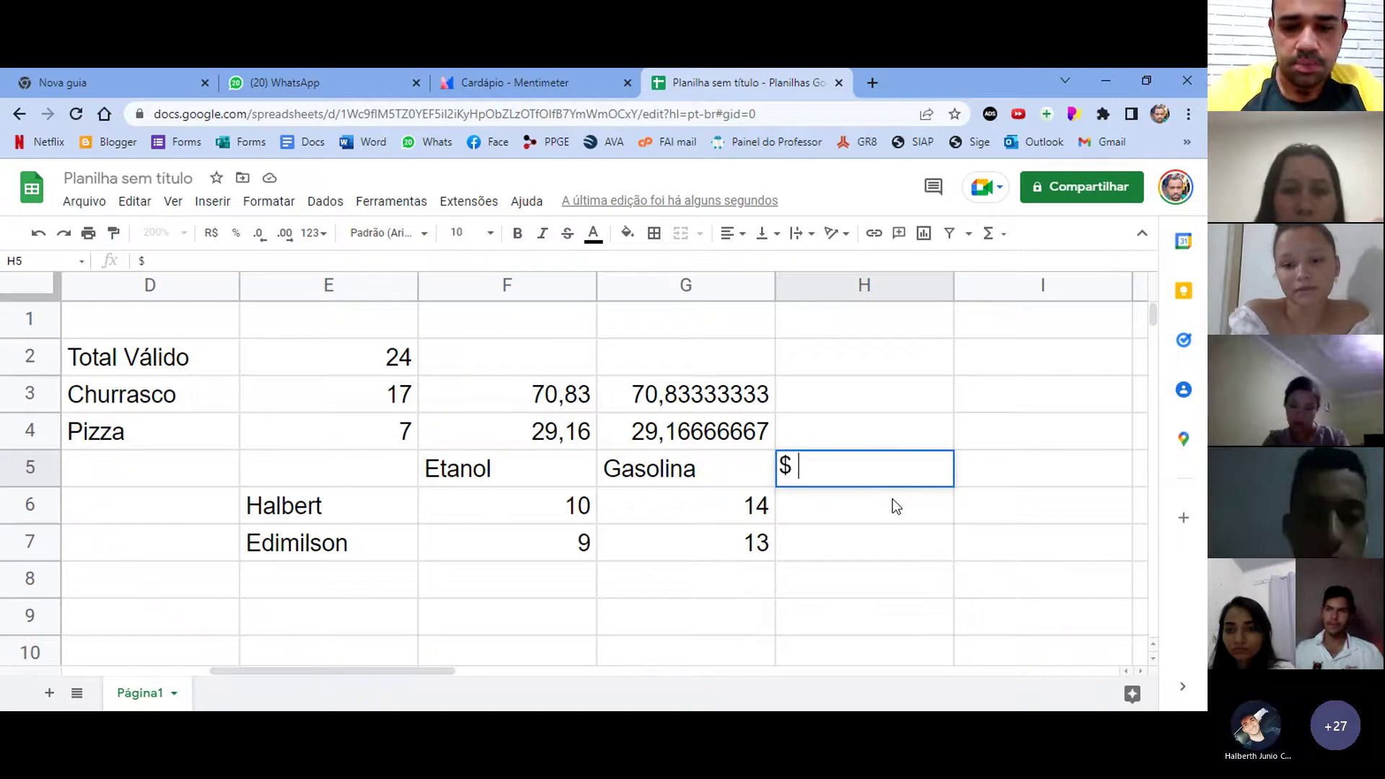
pyautogui.write('Etano')
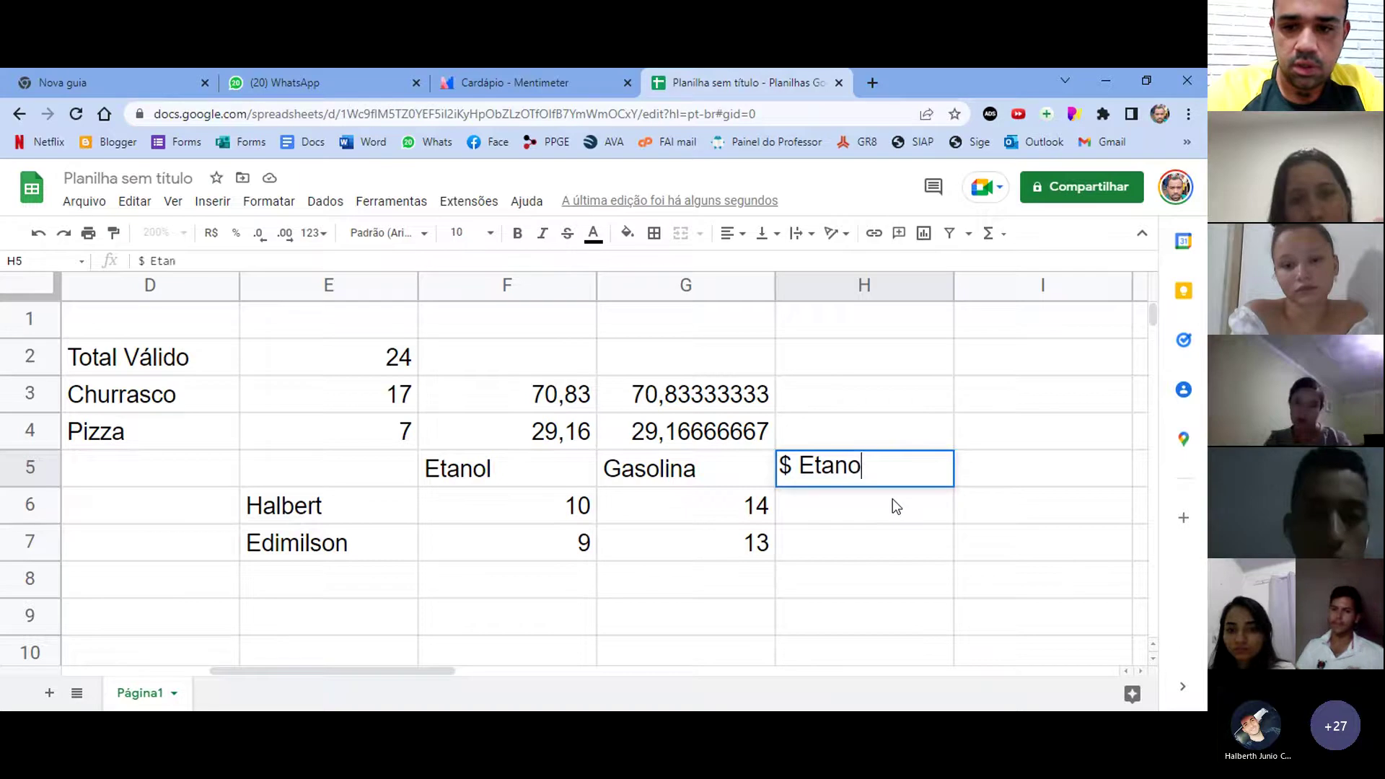
pyautogui.write('l')
pyautogui.press('Tab')
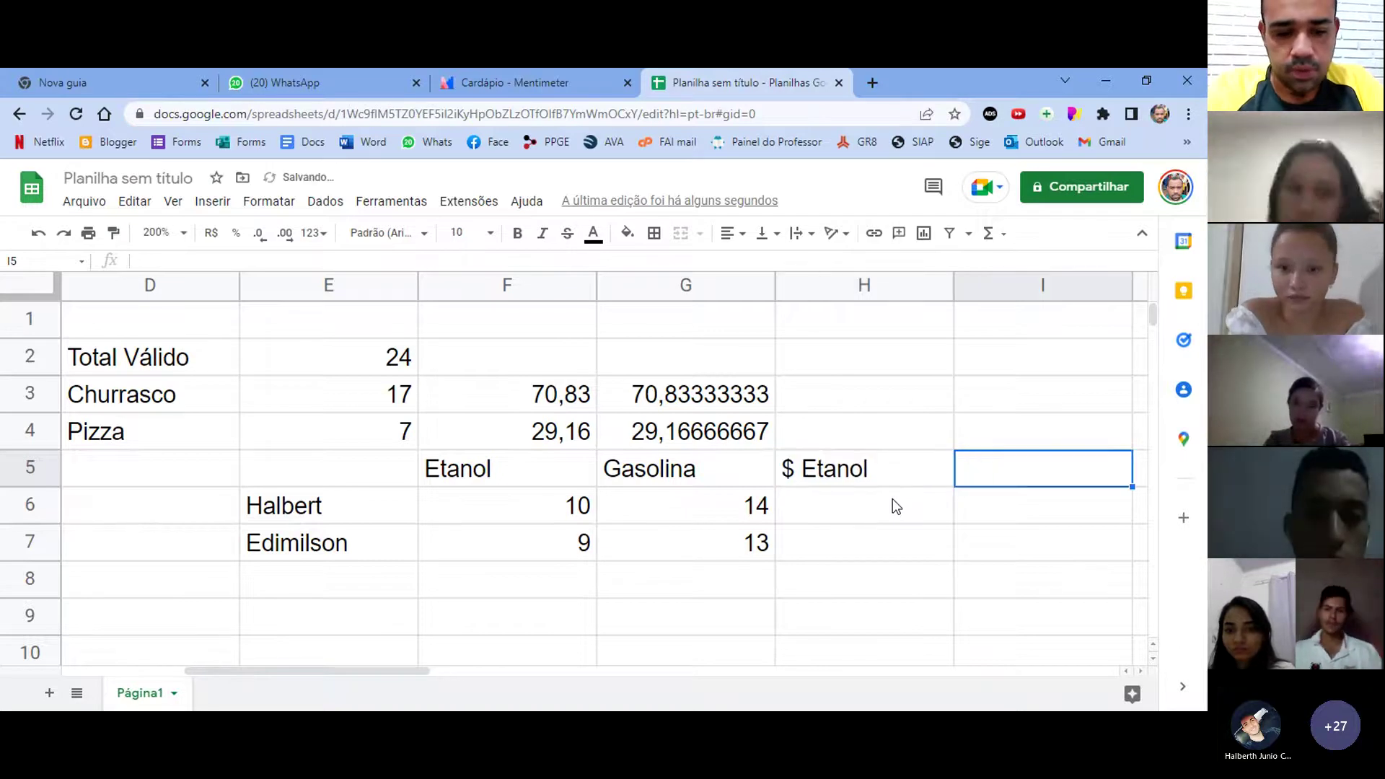
pyautogui.write('$ G')
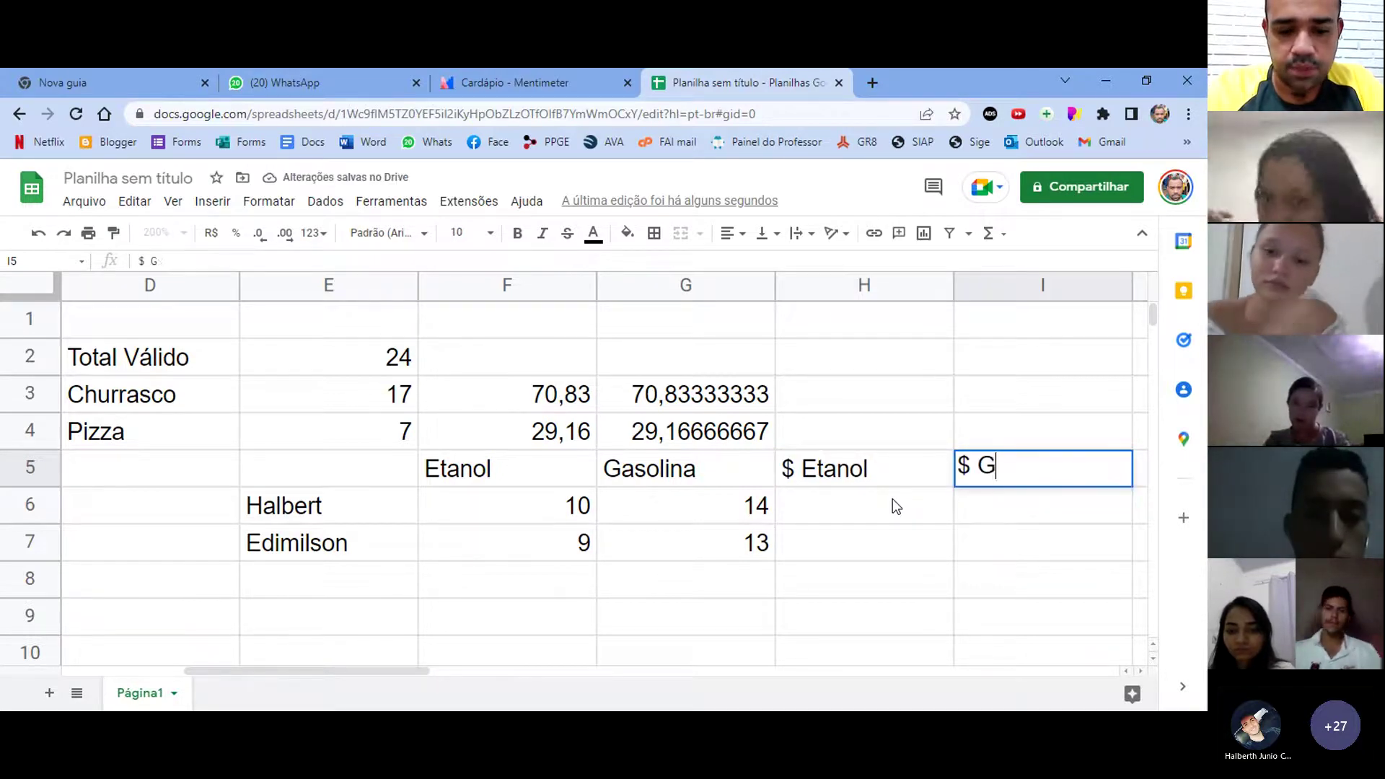
pyautogui.write('soli')
pyautogui.press('BackSpace')
pyautogui.press('BackSpace')
pyautogui.press('BackSpace')
pyautogui.press('BackSpace')
pyautogui.write('aslina')
pyautogui.press('Return')
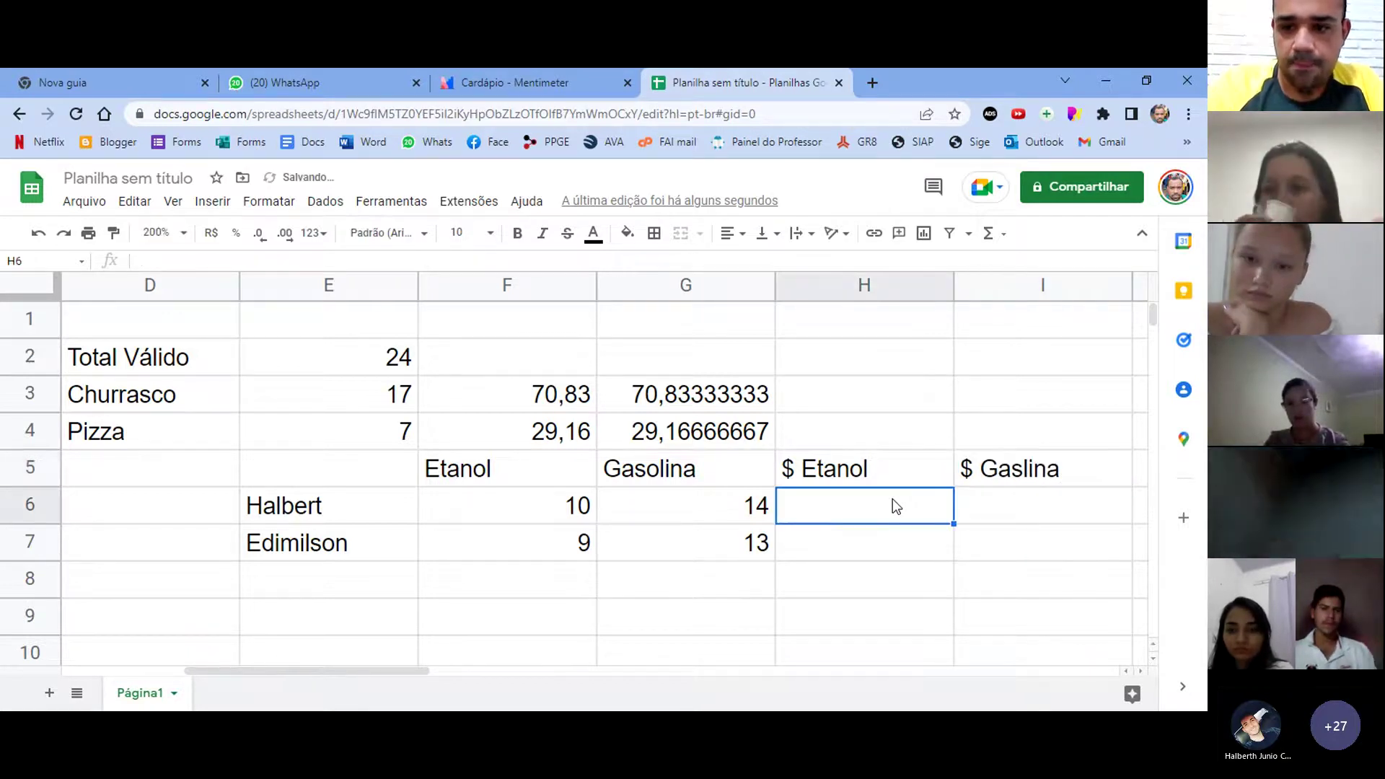
# - Correct the I5 heading's spelling so it reads $ Gasolina
pyautogui.click(1028, 471)
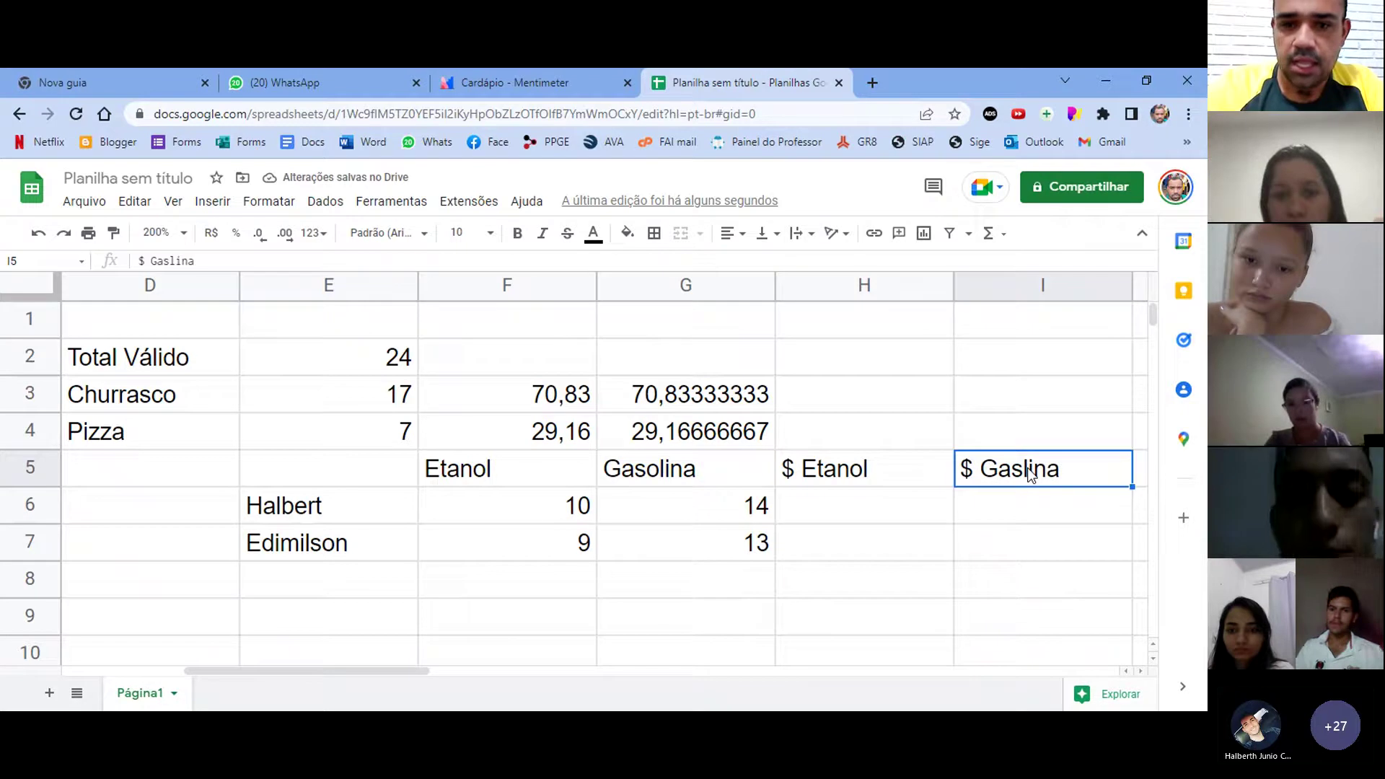
pyautogui.click(171, 261)
pyautogui.write('s')
pyautogui.press('BackSpace')
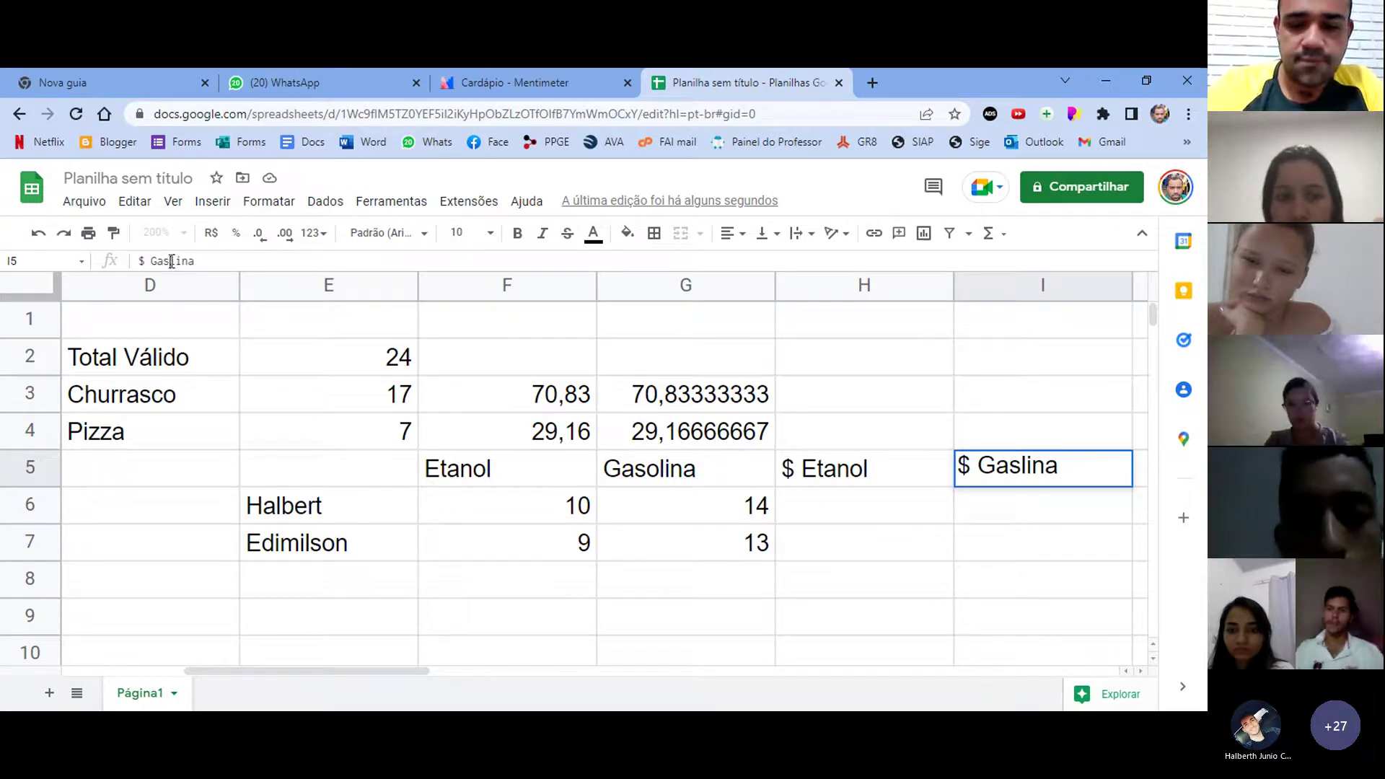
pyautogui.write('o')
pyautogui.press('Return')
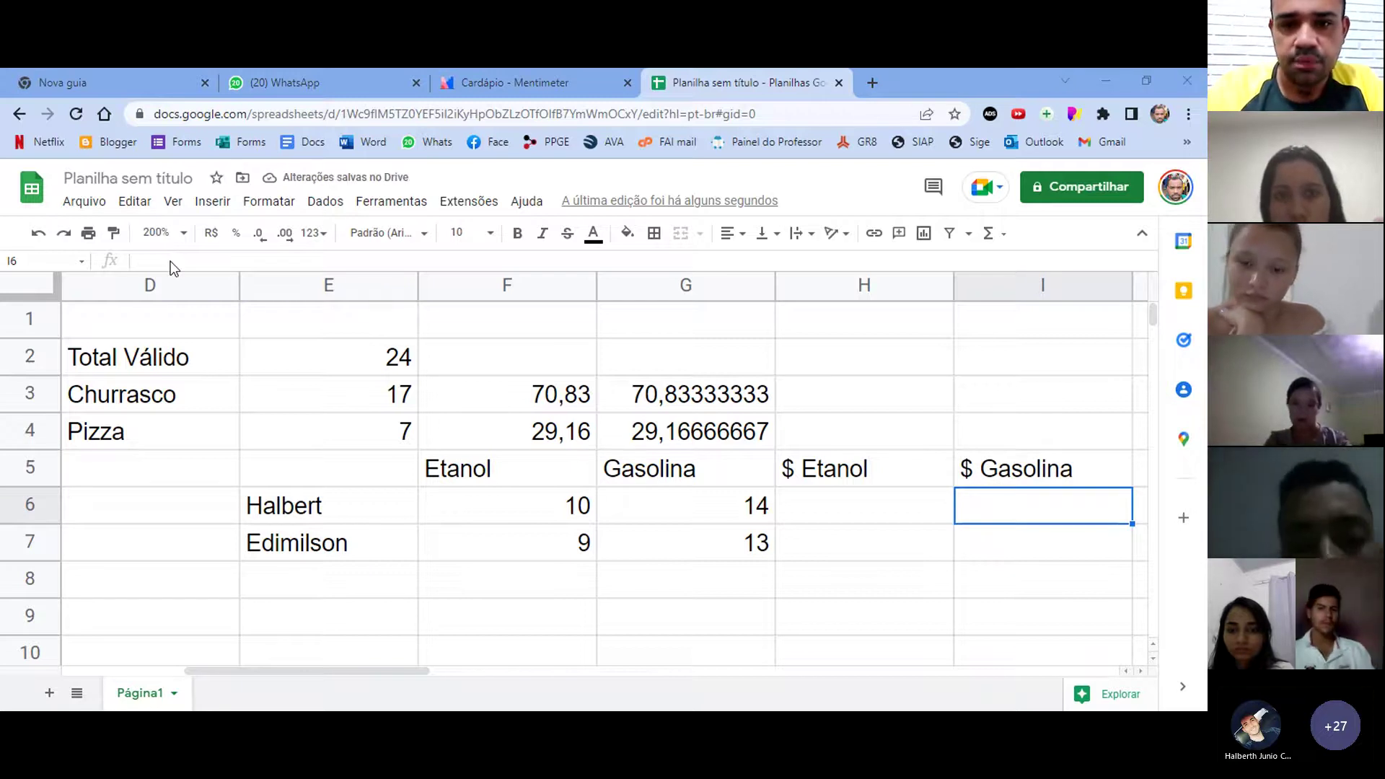
# - Enter 7,89 as the $ Gasolina price and 5,69 as the $ Etanol price in row 6
pyautogui.write('7,89')
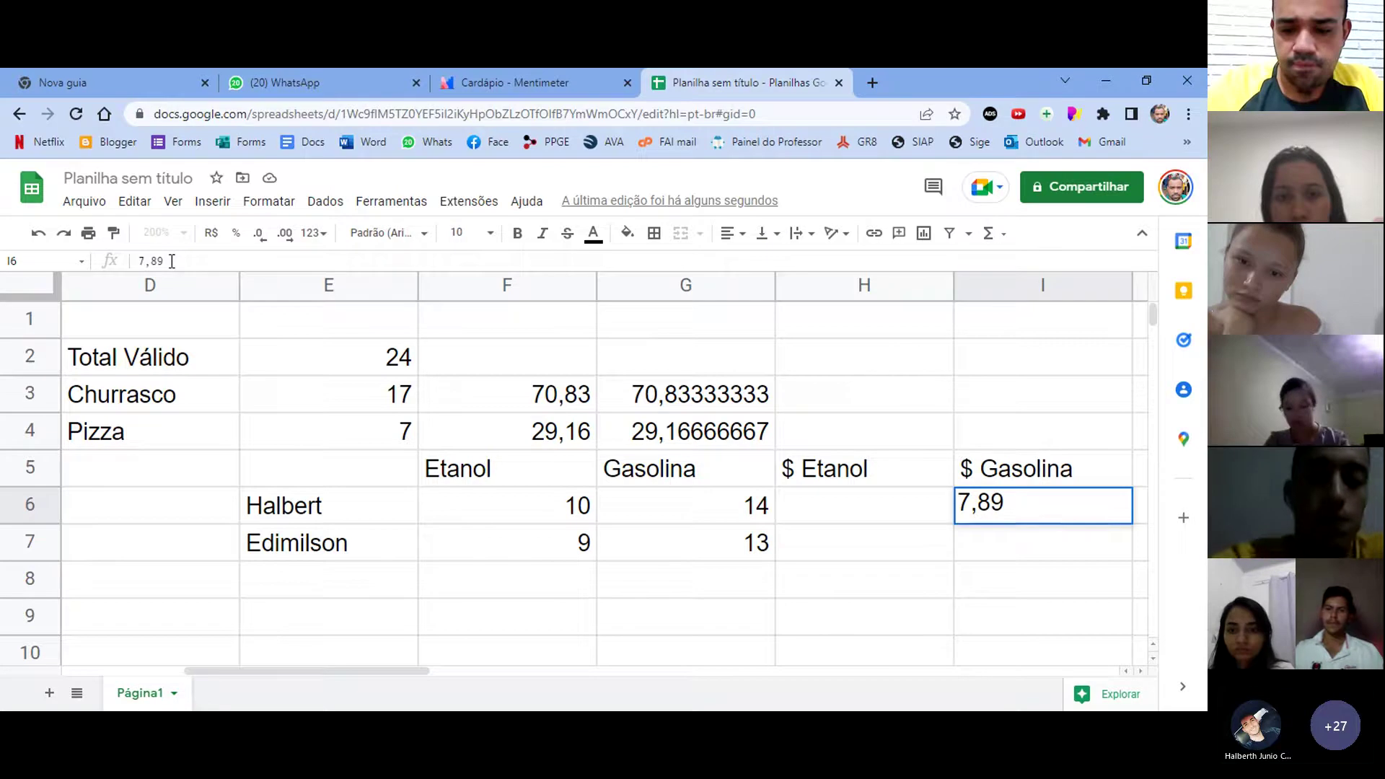
pyautogui.press('Left')
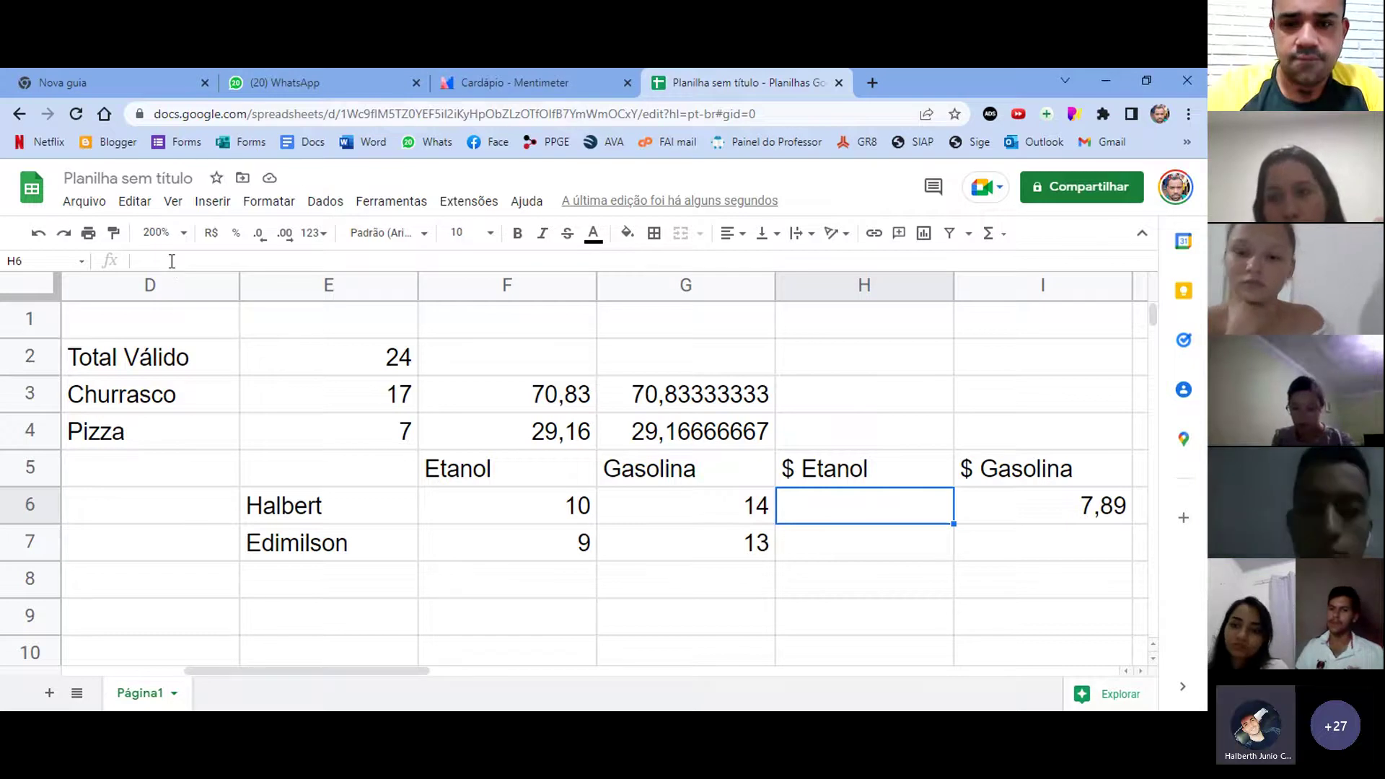
pyautogui.write('5,')
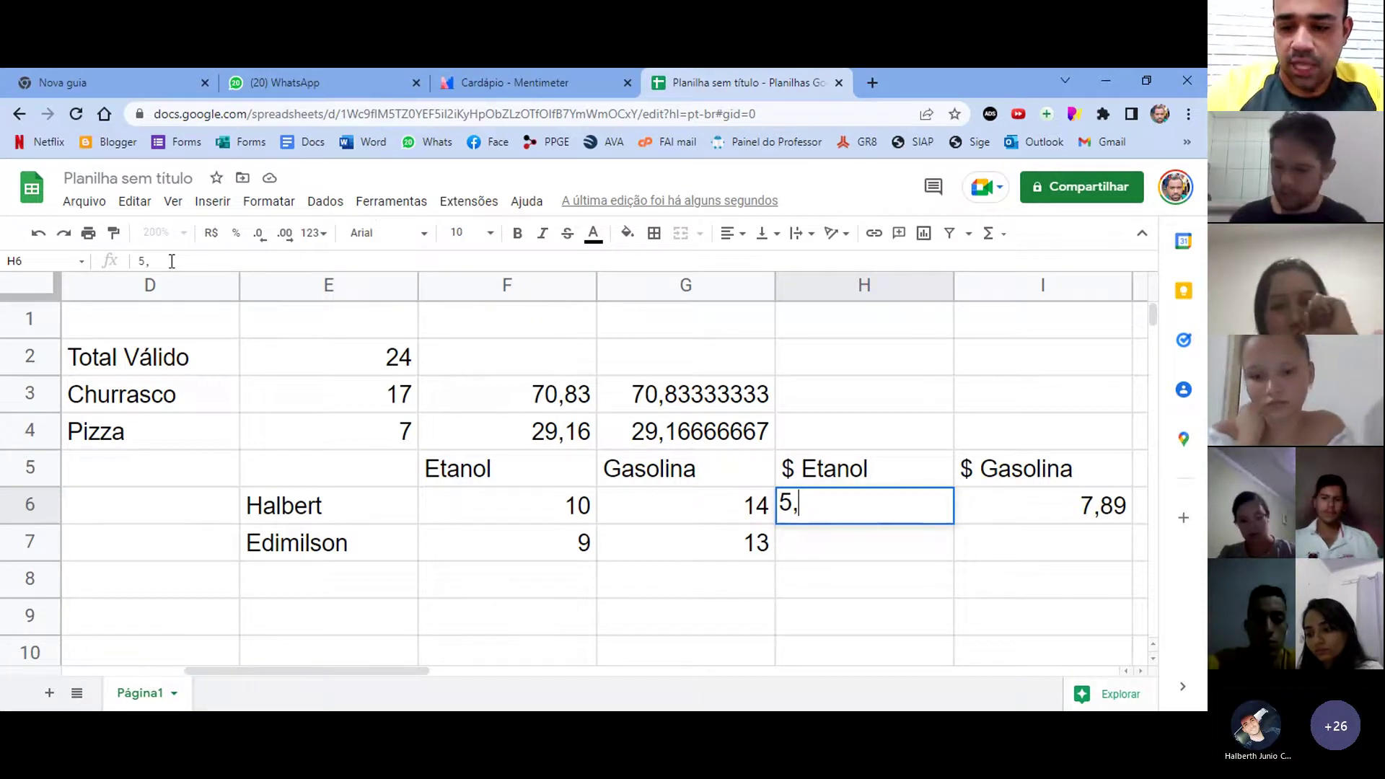
pyautogui.write('69')
pyautogui.press('Tab')
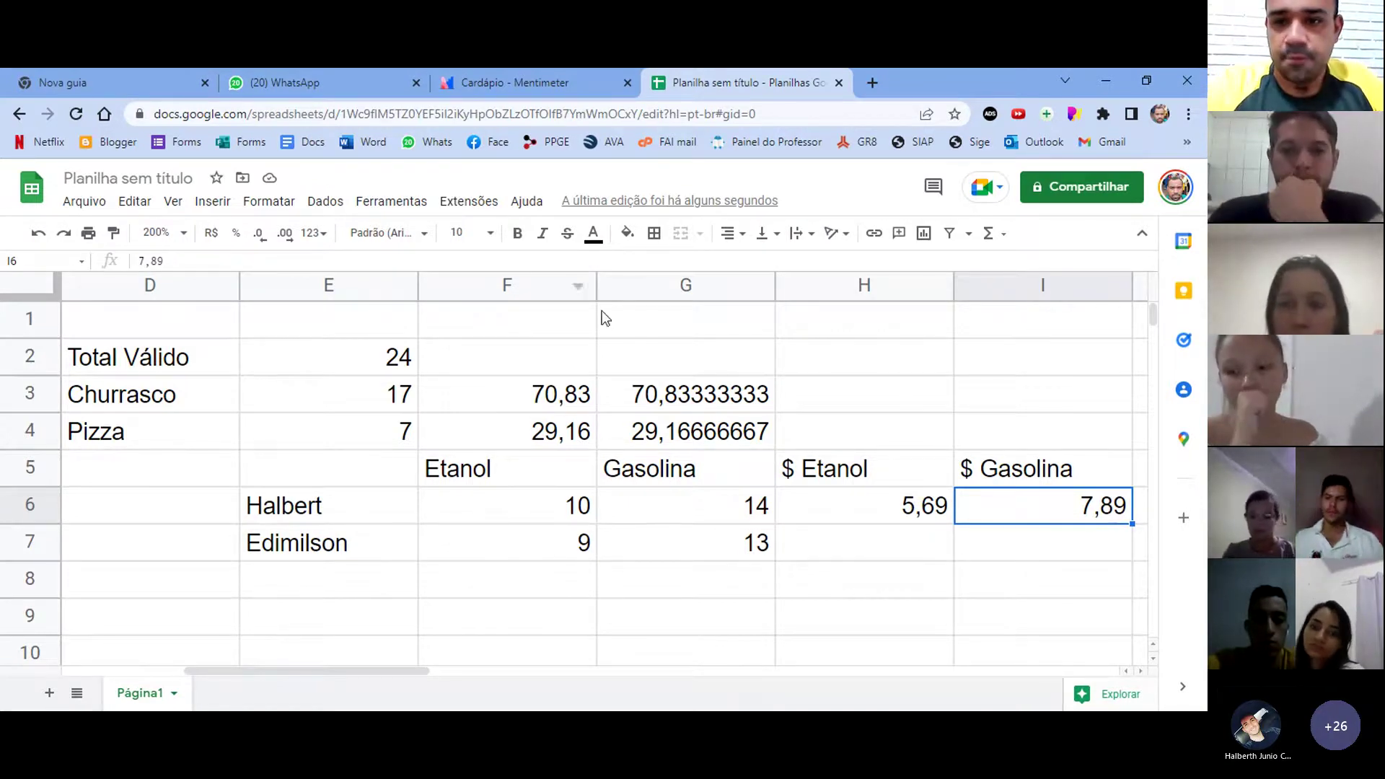
pyautogui.click(833, 288)
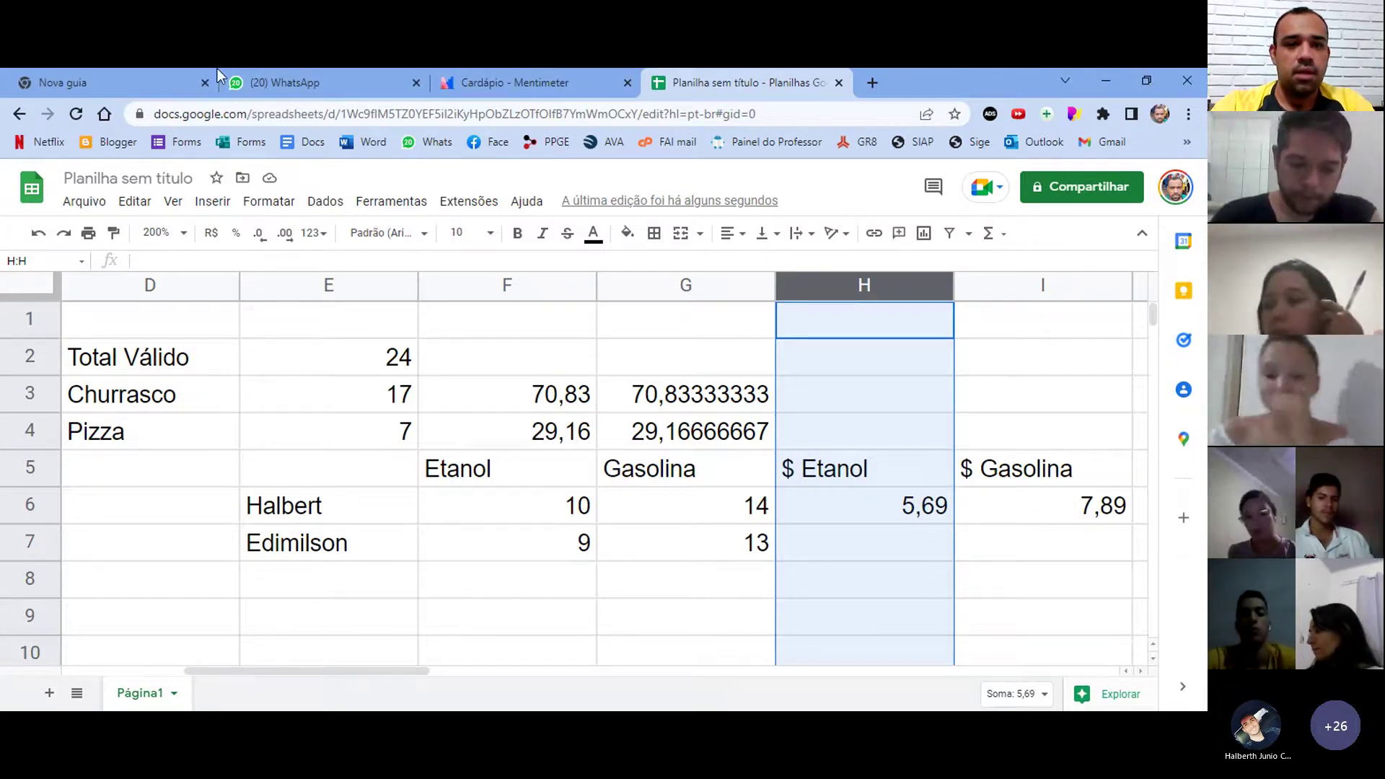
# - Search Google for 'proporção etanol gasolina' in the new tab and show image results
pyautogui.click(136, 81)
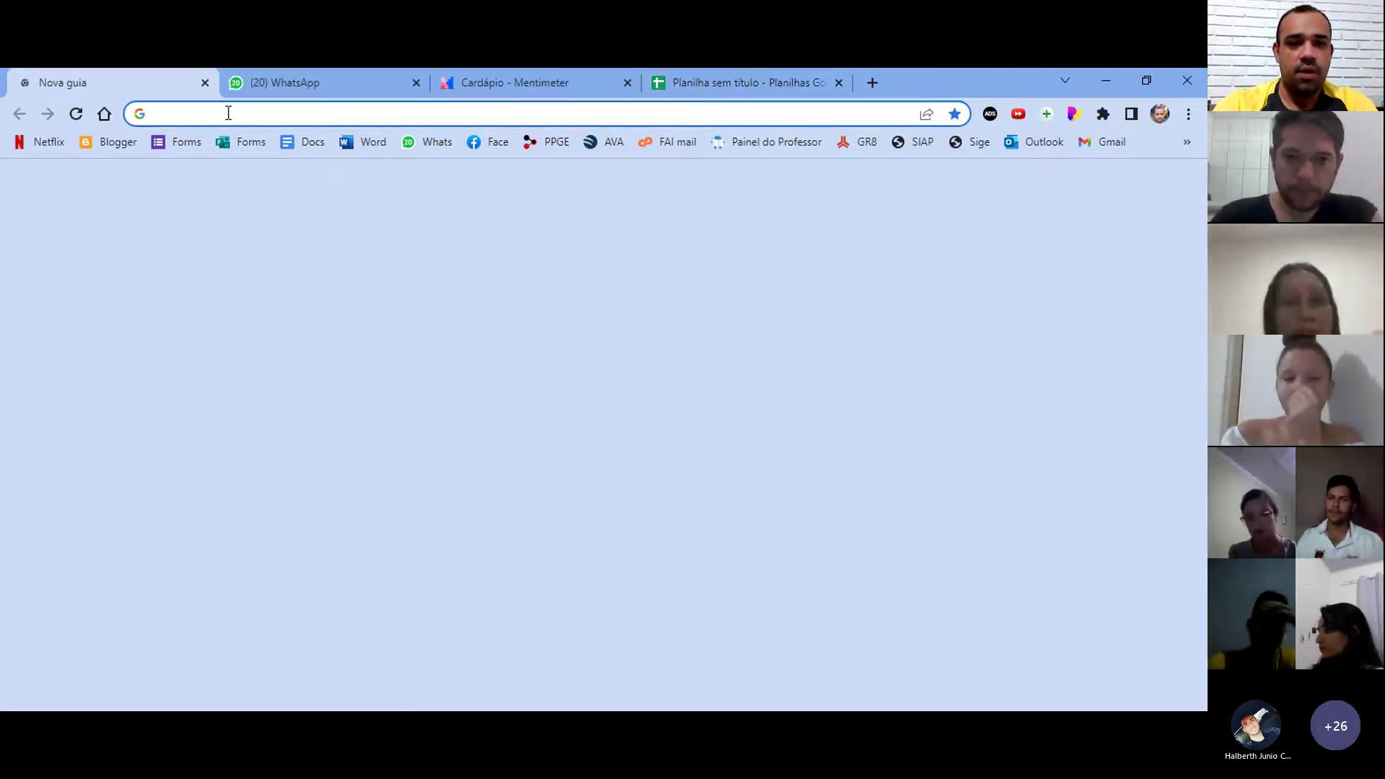
pyautogui.click(228, 114)
pyautogui.write('pro')
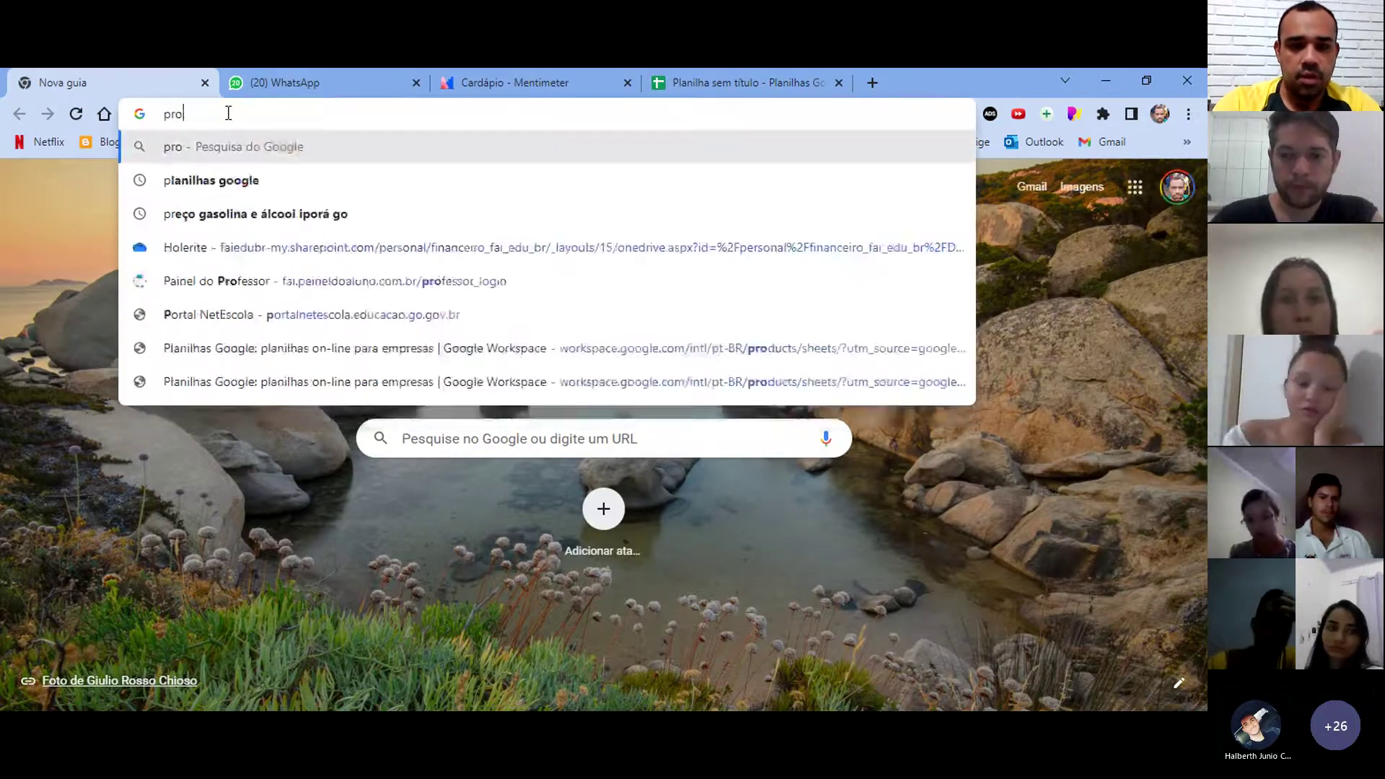
pyautogui.write('porção eta')
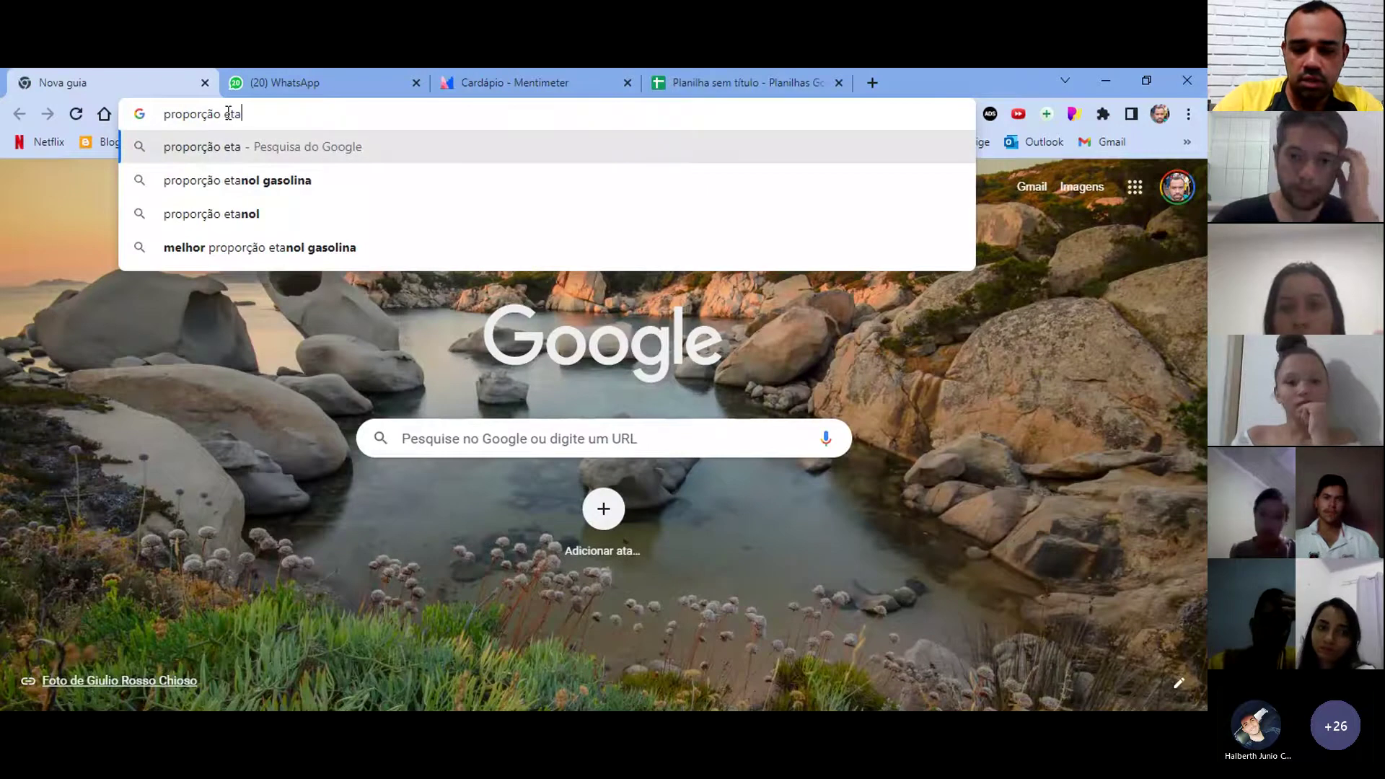
pyautogui.press('Down')
pyautogui.press('Return')
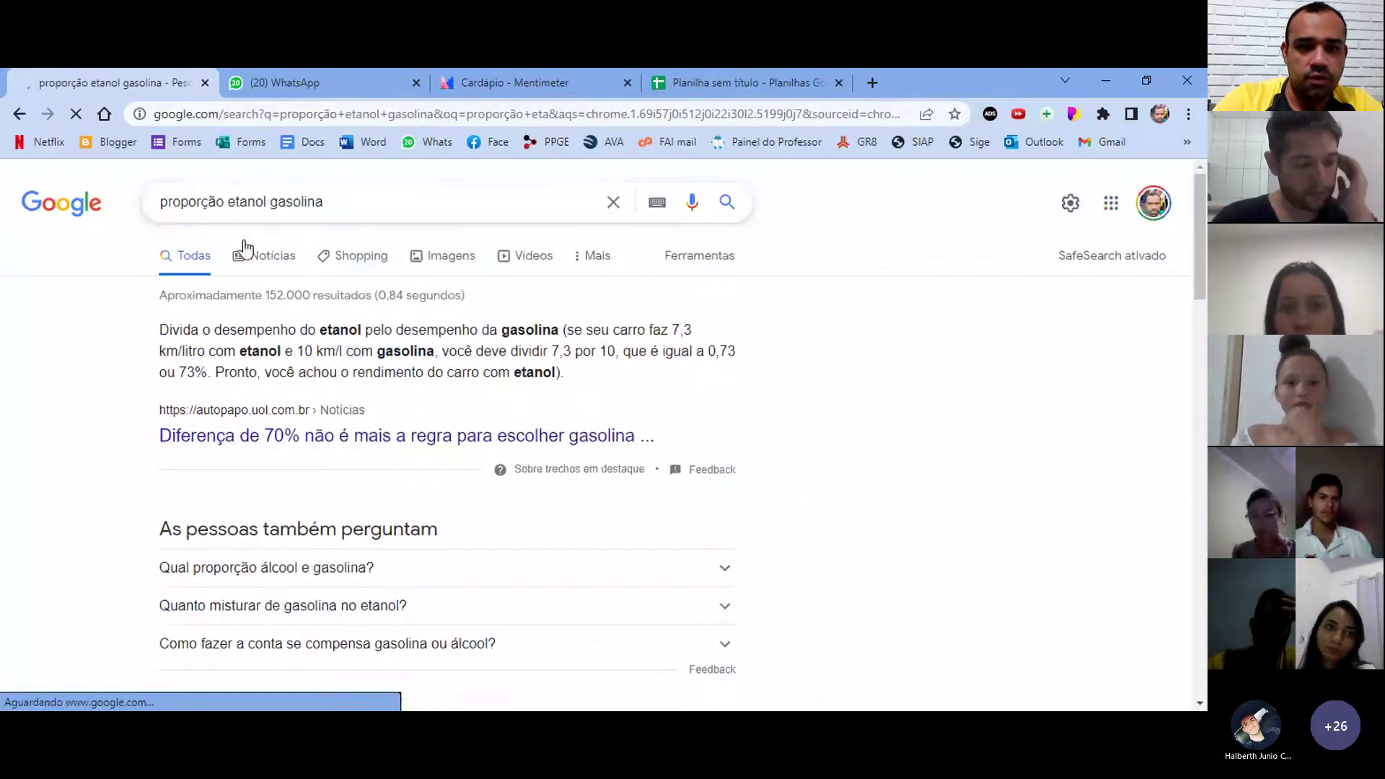
pyautogui.click(458, 263)
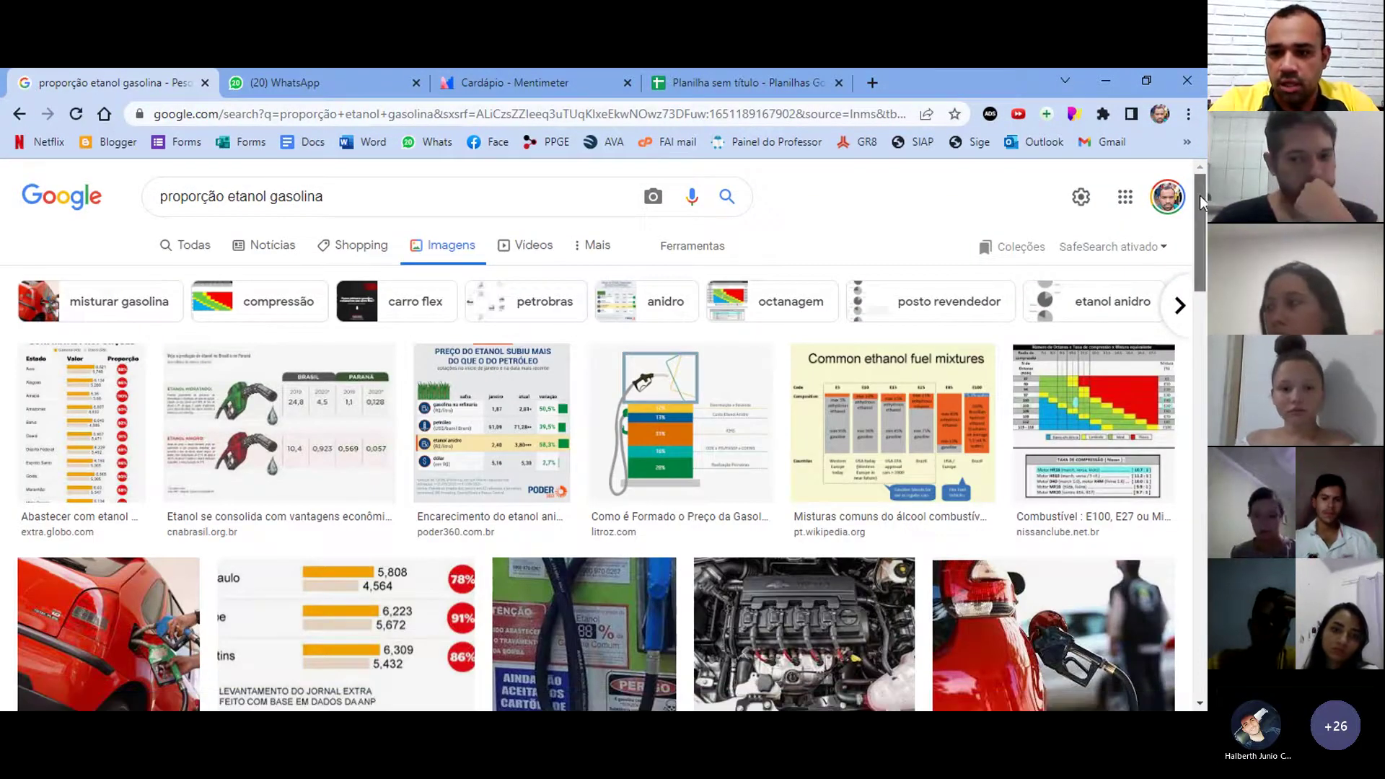
# - Scroll through the image results, then return to the top of the page
pyautogui.moveTo(1199, 195); pyautogui.dragTo(1195, 415)
pyautogui.scroll(-7, 1180, 506)
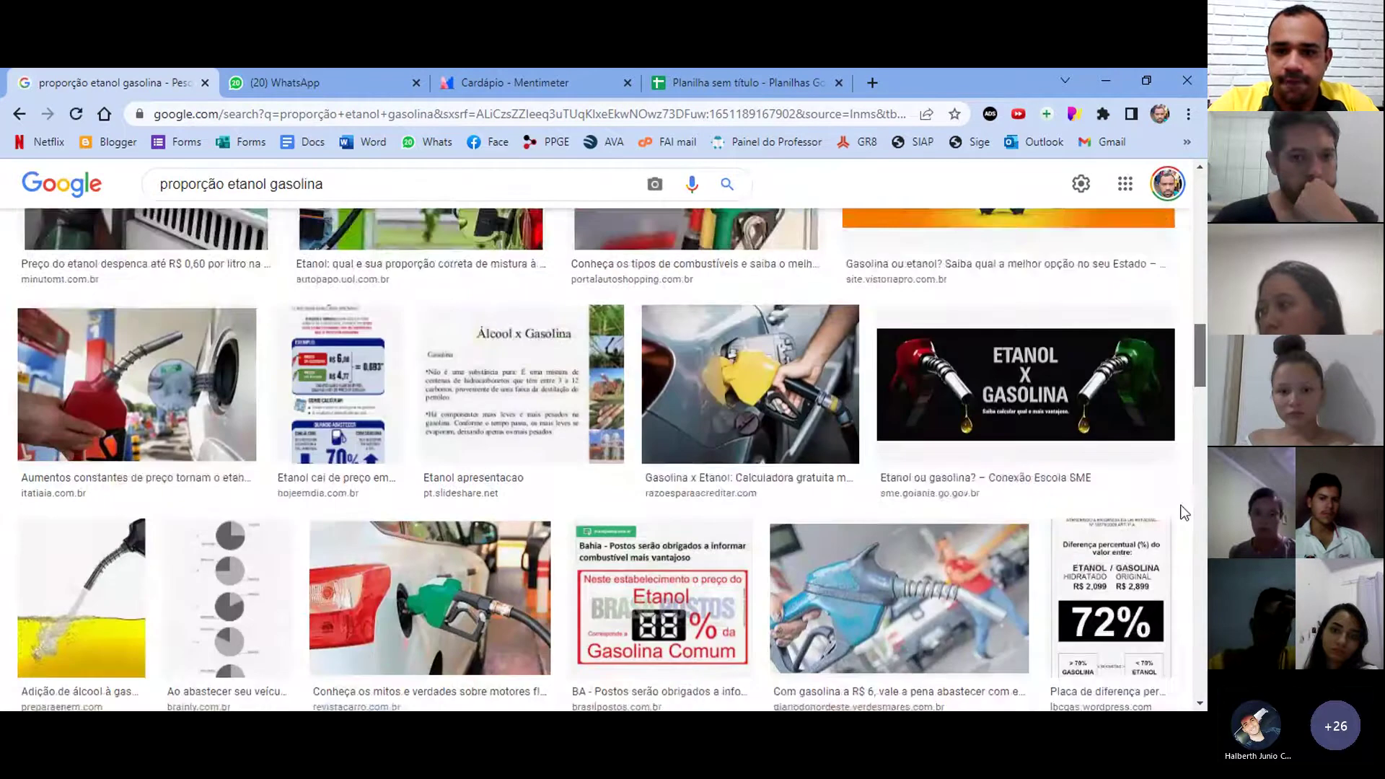
pyautogui.scroll(-8, 1172, 541)
pyautogui.scroll(-1, 1168, 572)
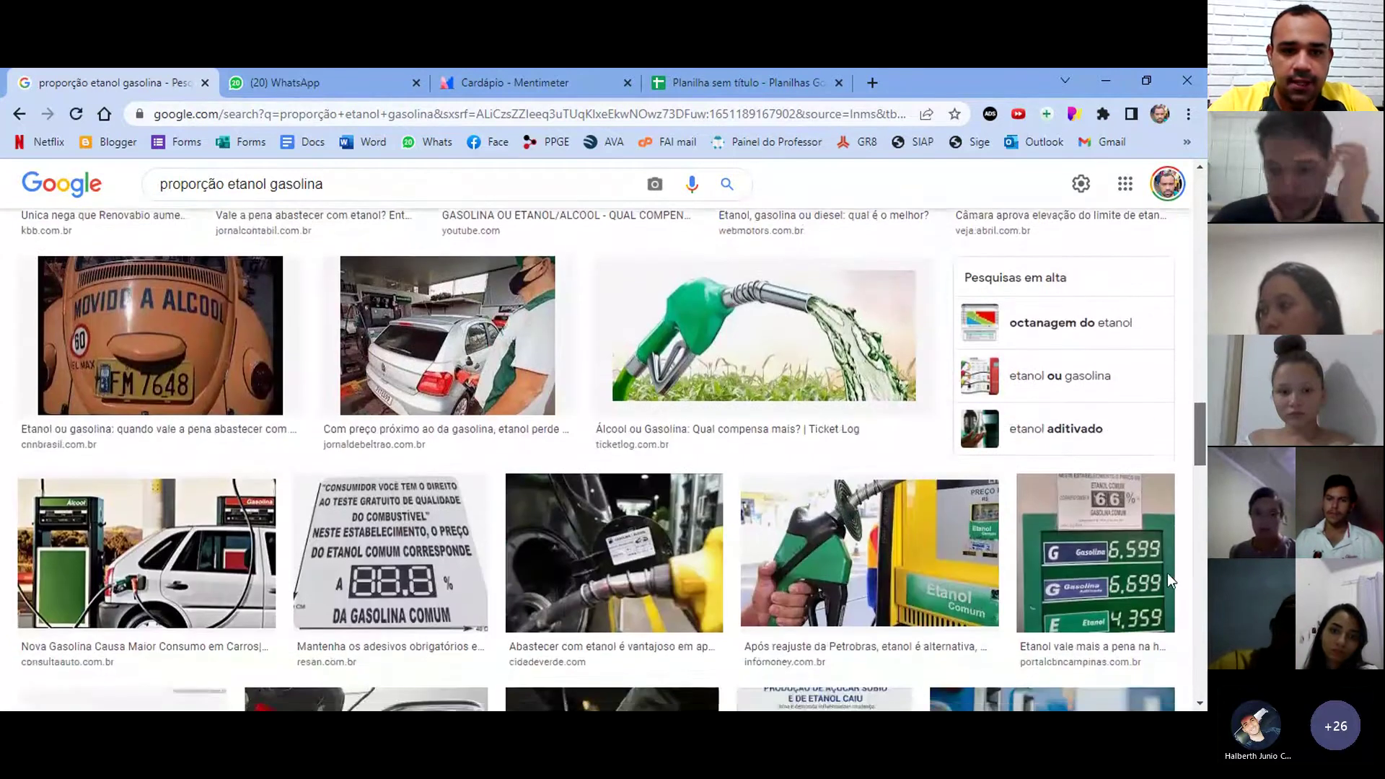
pyautogui.scroll(-4, 1167, 595)
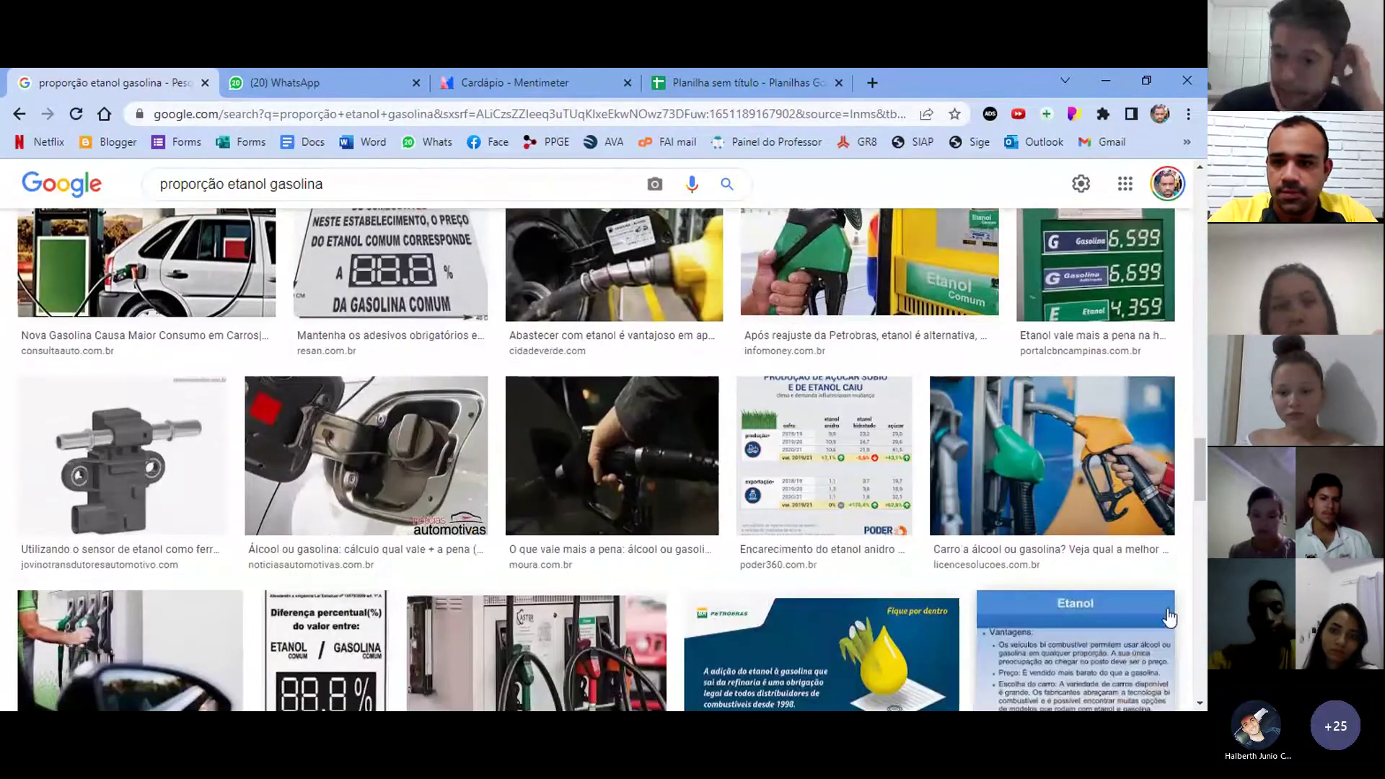
pyautogui.moveTo(1202, 476); pyautogui.dragTo(1198, 603)
pyautogui.scroll(-5, 1199, 603)
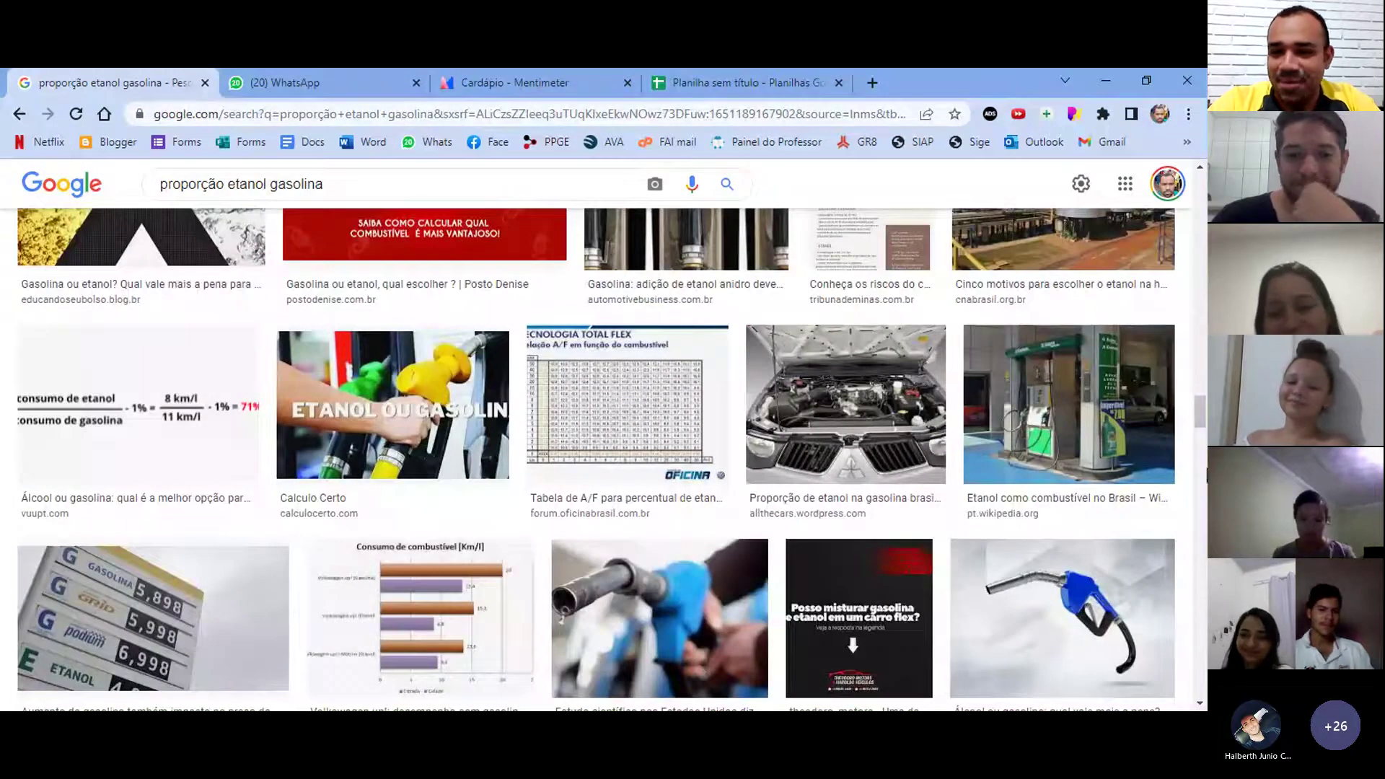
pyautogui.scroll(-1, 1198, 429)
pyautogui.moveTo(1198, 429); pyautogui.dragTo(1191, 636)
pyautogui.press('Home')
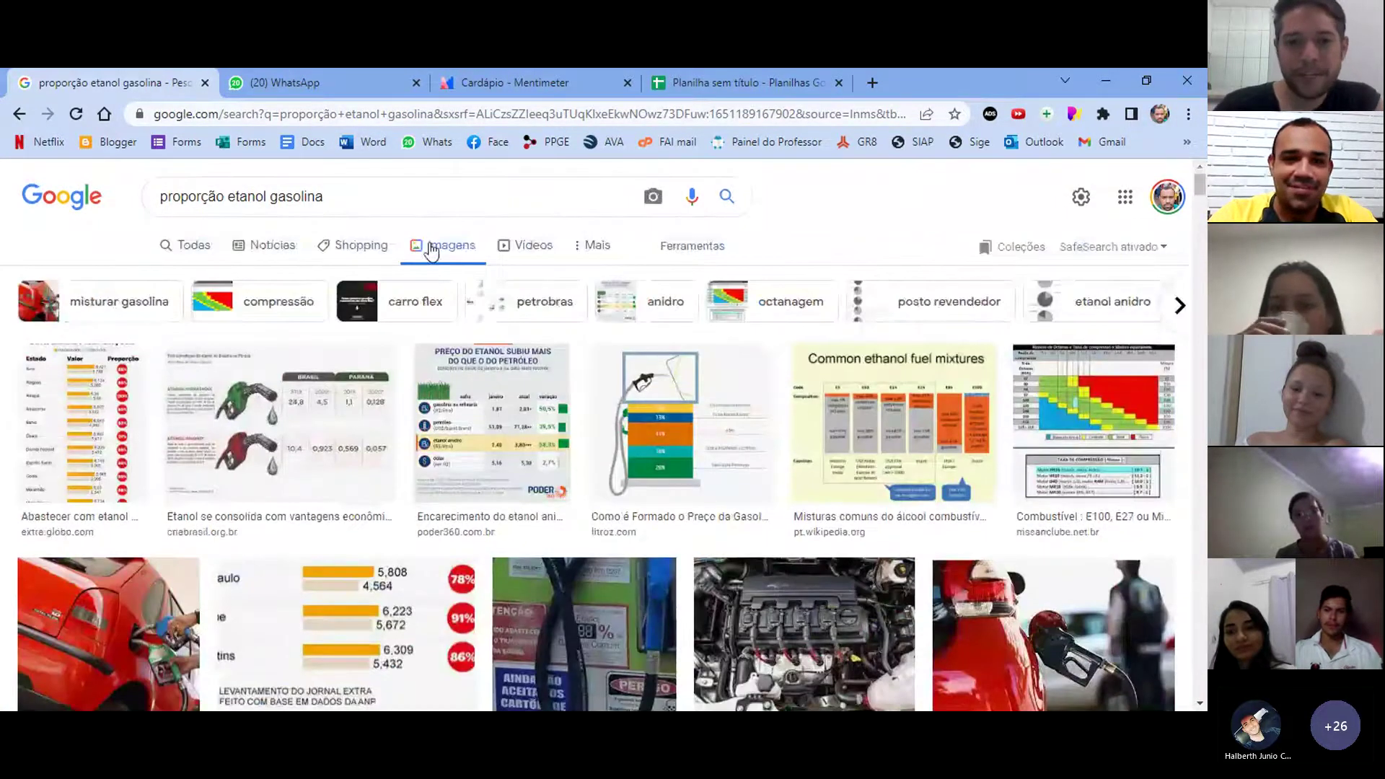
# - Refine the search with 'placa posto', filter to percentual images, and preview the 72% plate
pyautogui.click(395, 198)
pyautogui.write('placa pos')
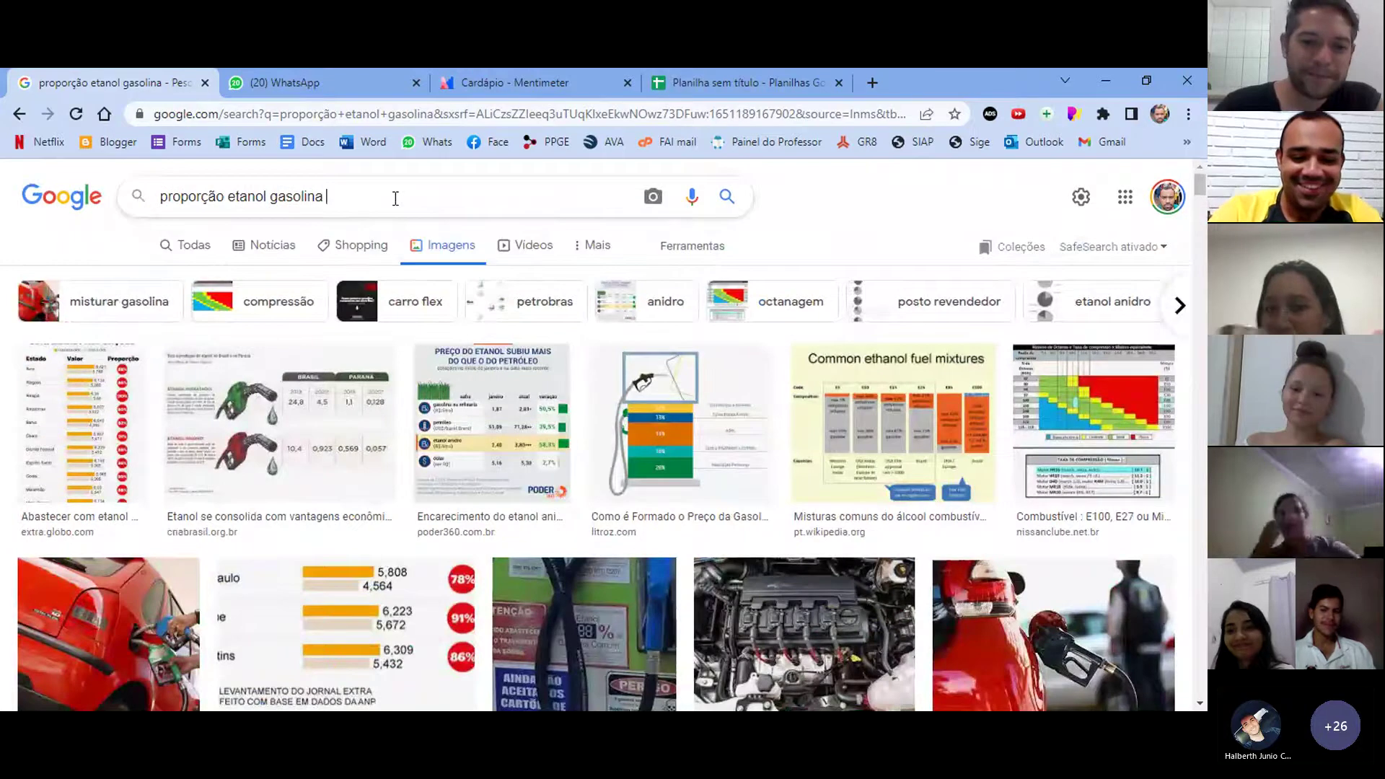
pyautogui.write('to')
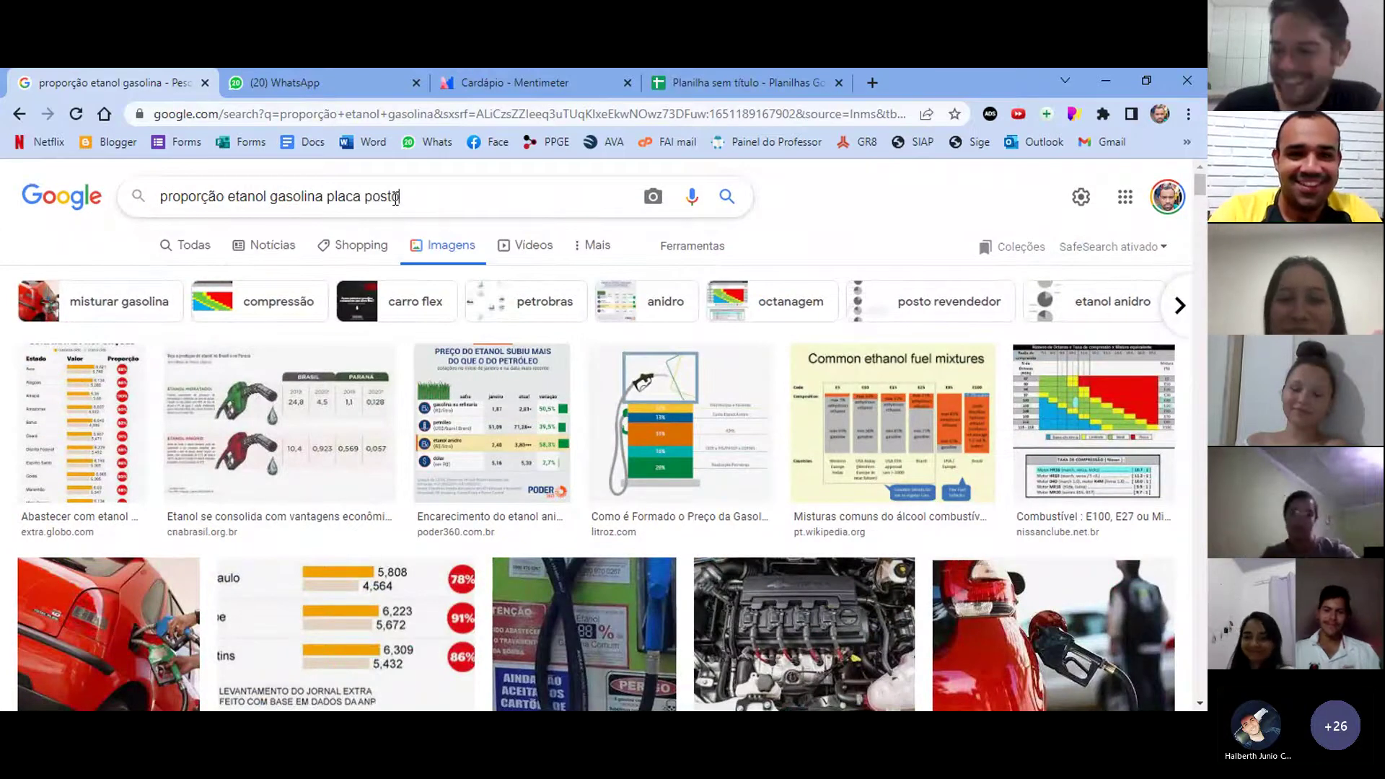
pyautogui.press('Return')
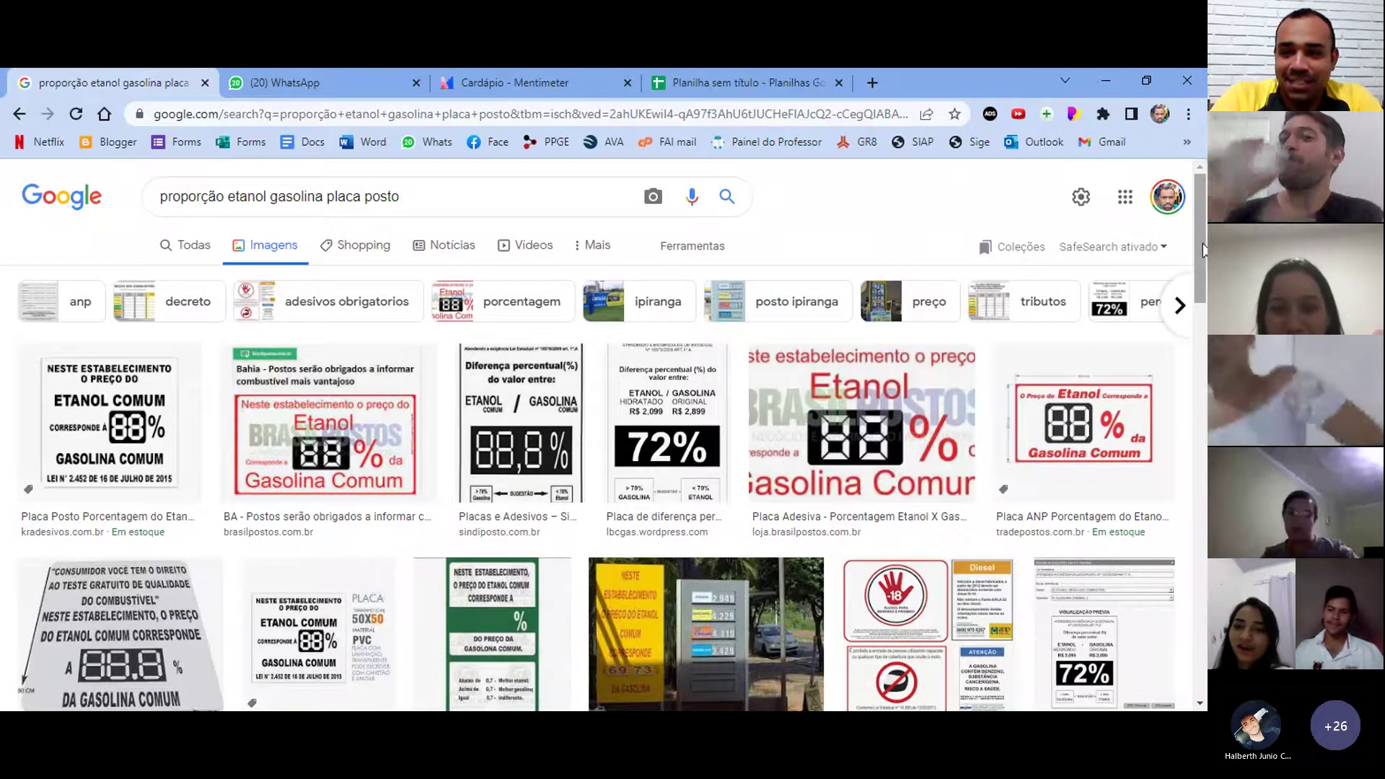
pyautogui.click(1111, 304)
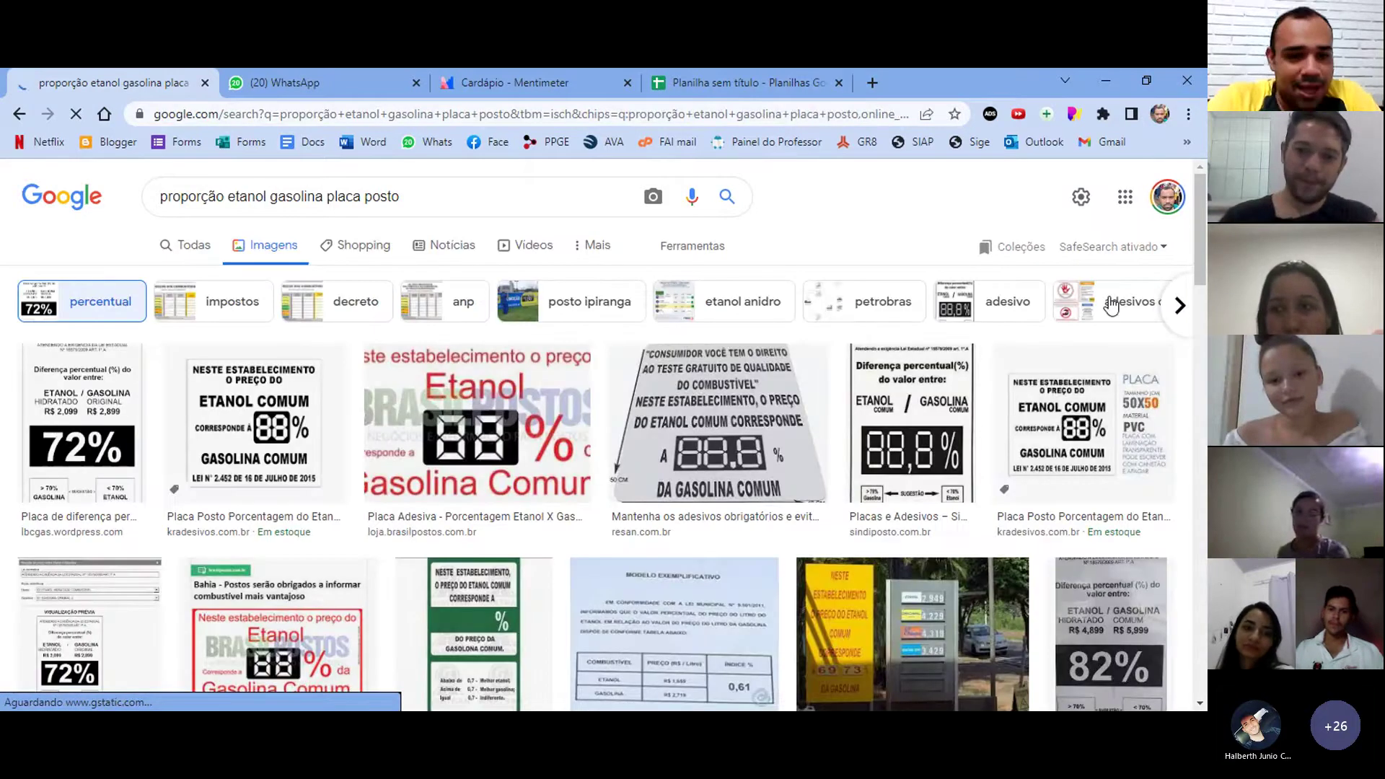
pyautogui.click(89, 415)
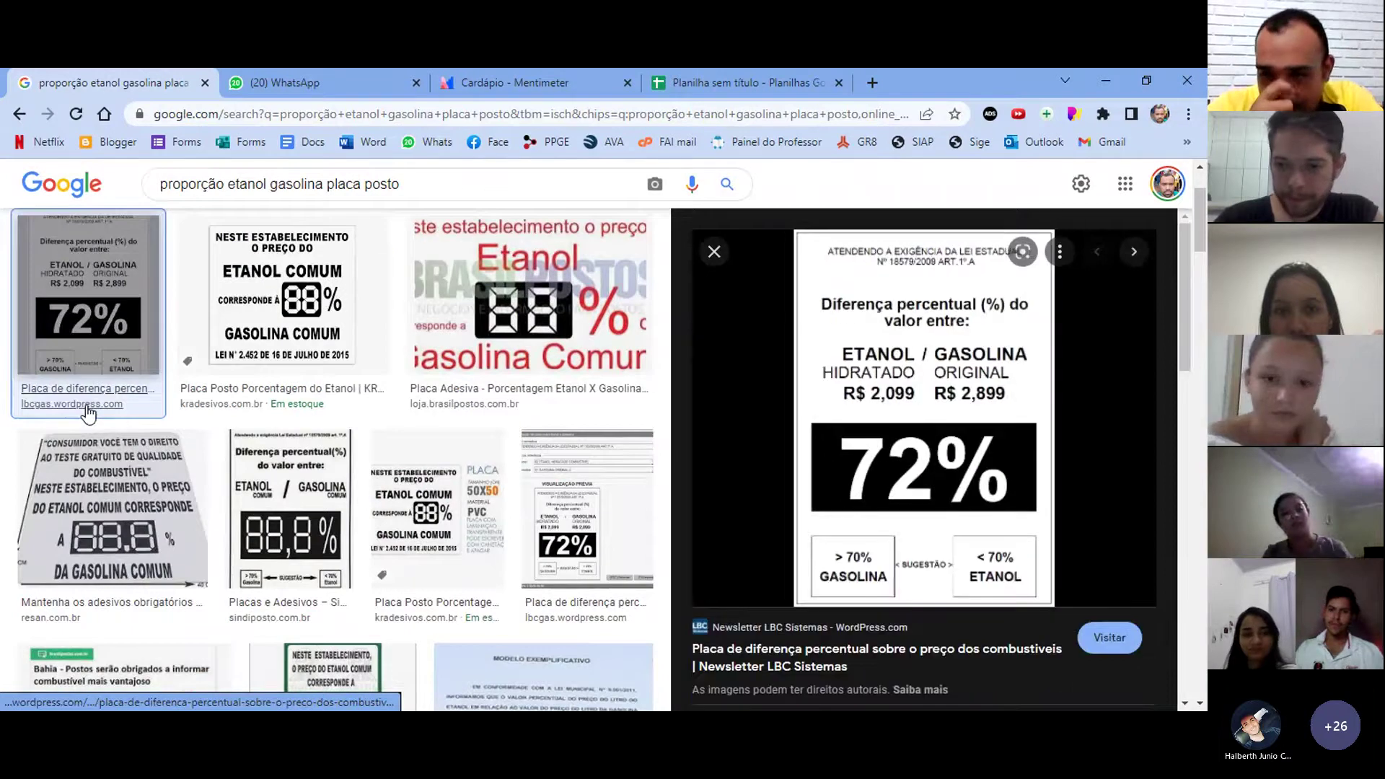
pyautogui.click(88, 414)
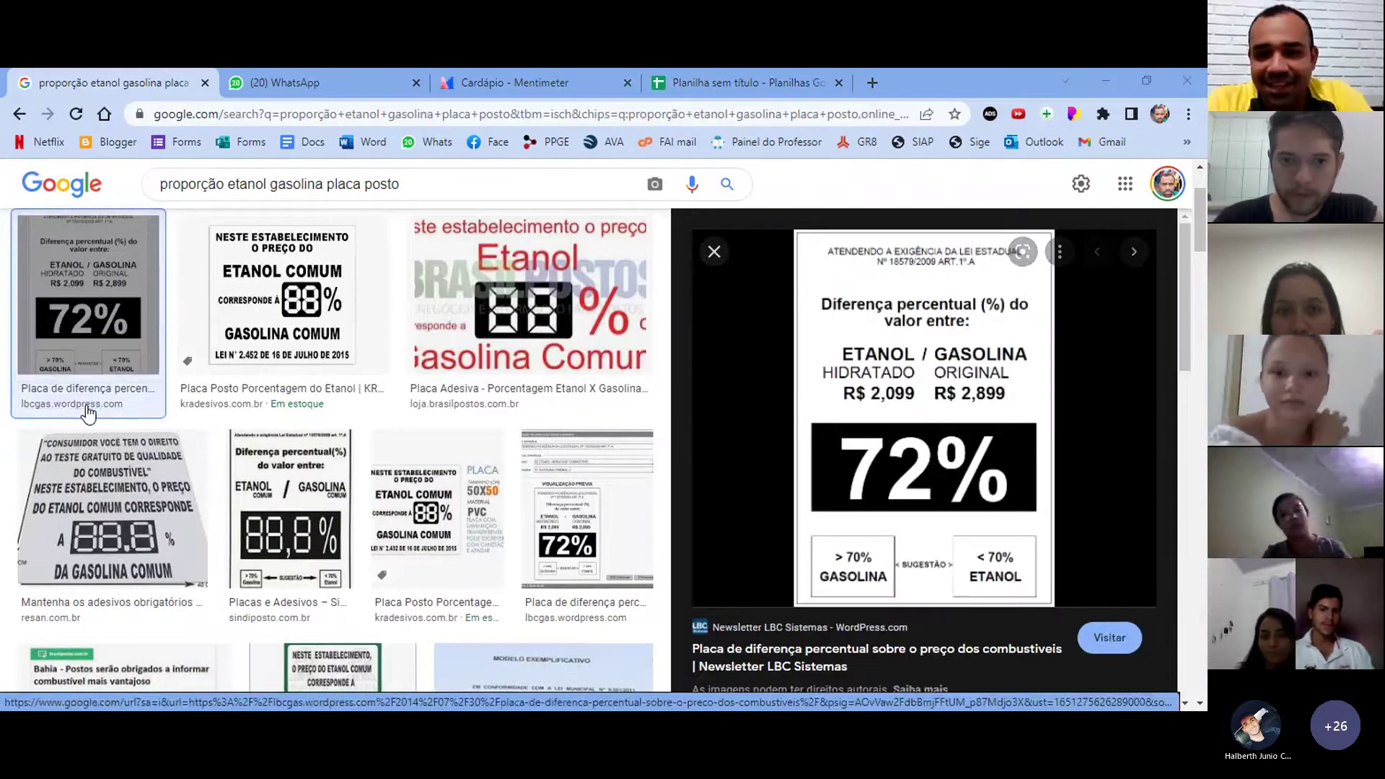
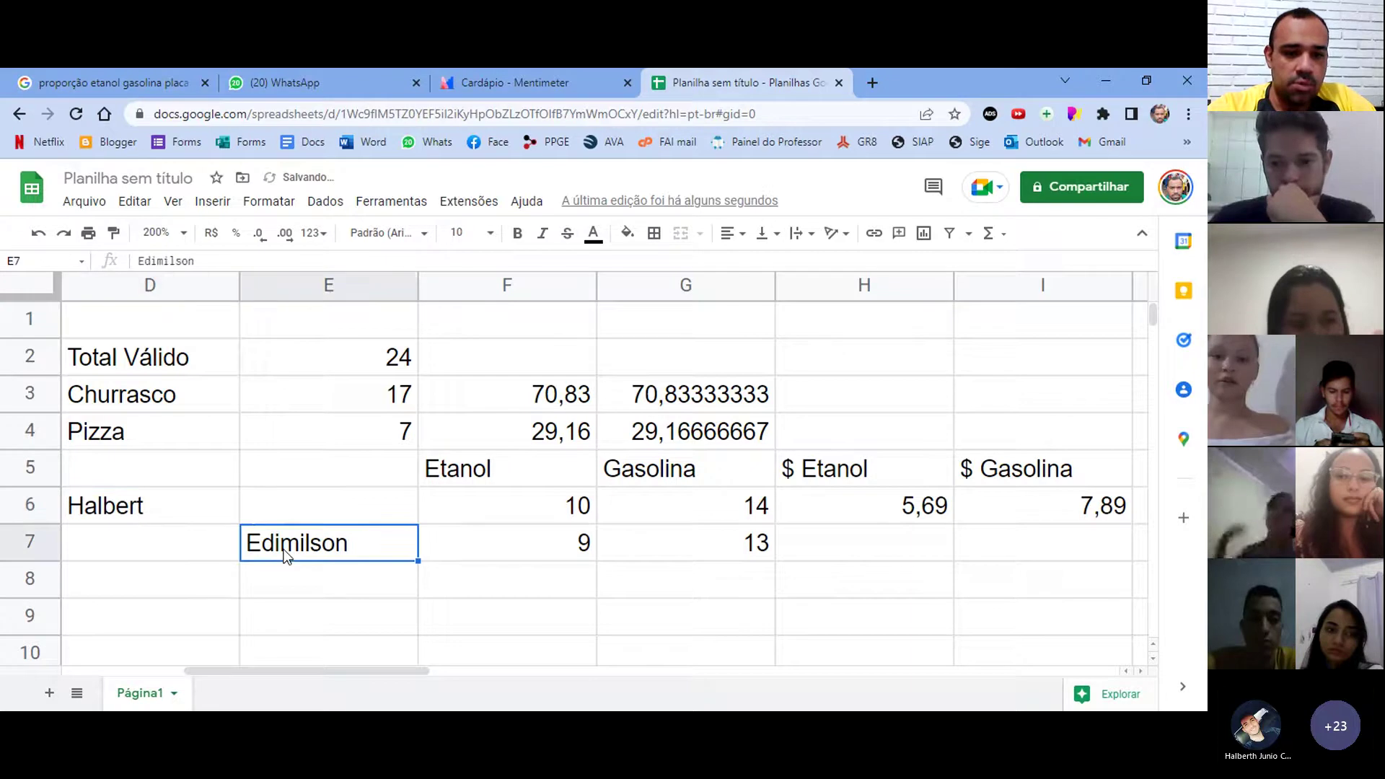
# - Move the second person's name from E7 to D7 and enter =(F6/G6)*100 in E6, giving 71,42857143
pyautogui.moveTo(240, 542); pyautogui.dragTo(211, 545)
pyautogui.click(308, 511)
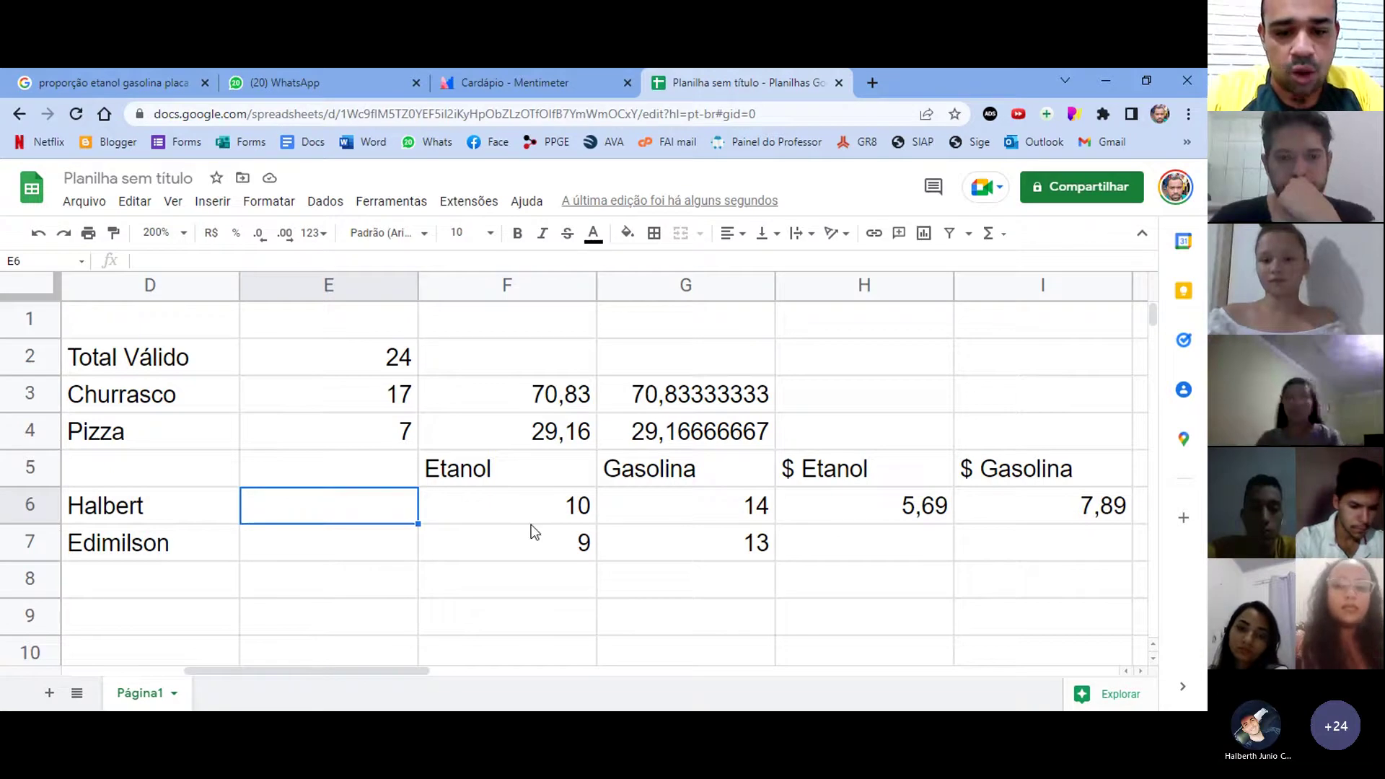
pyautogui.write('=')
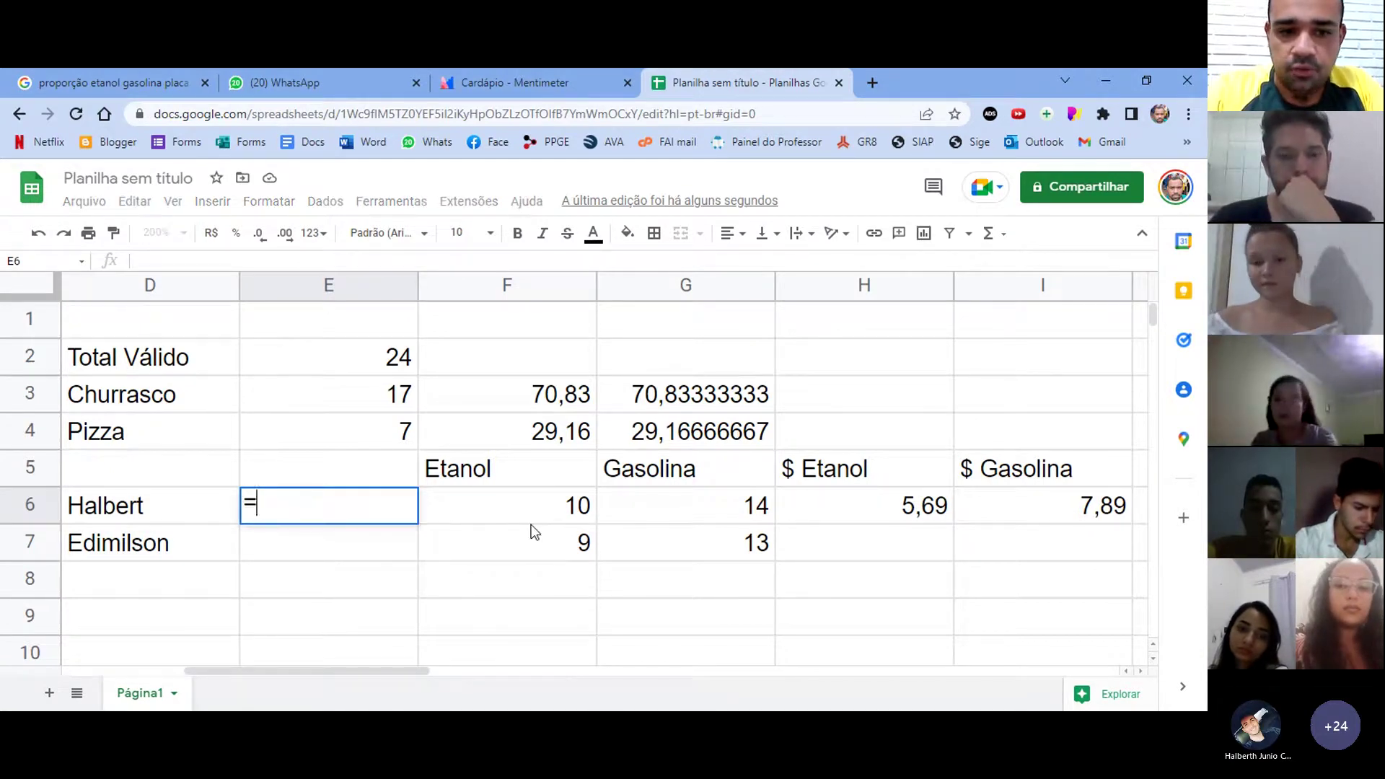
pyautogui.write('(')
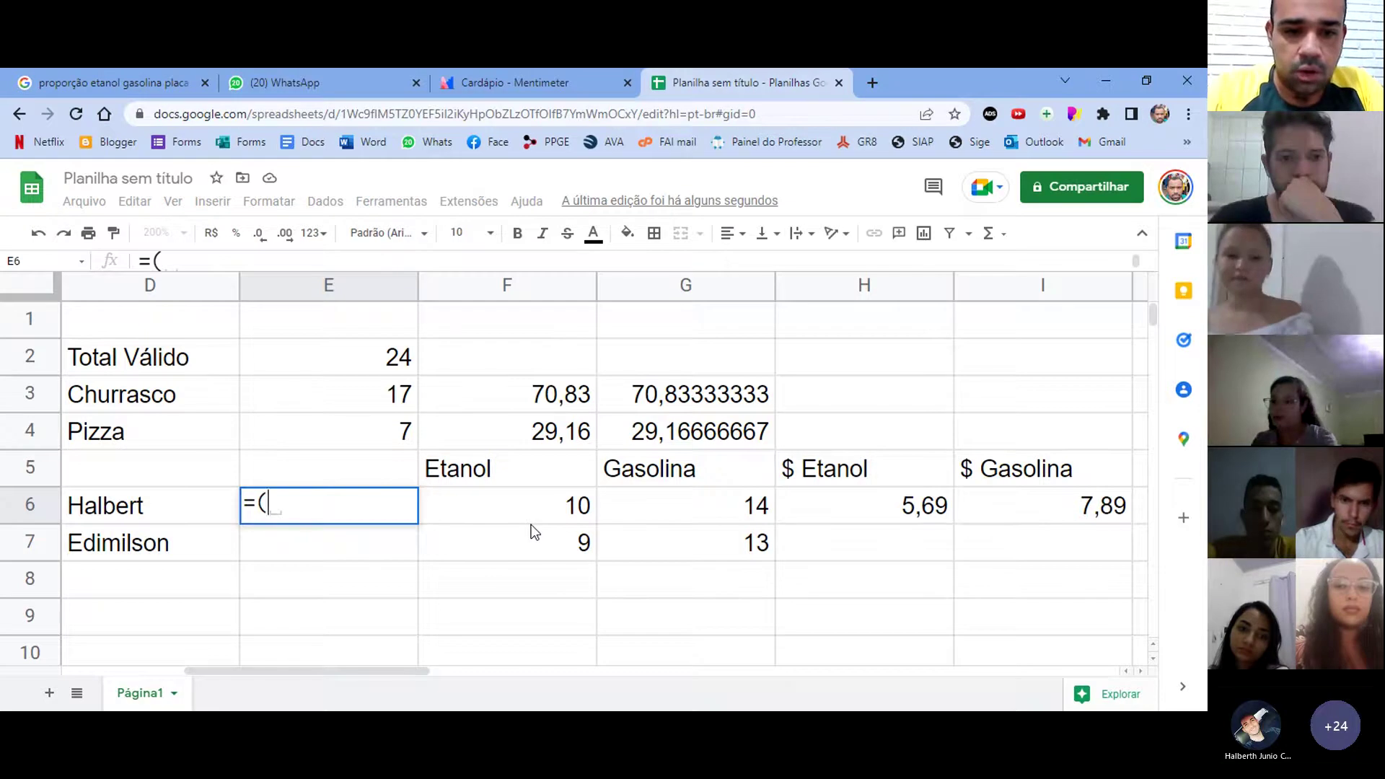
pyautogui.click(528, 504)
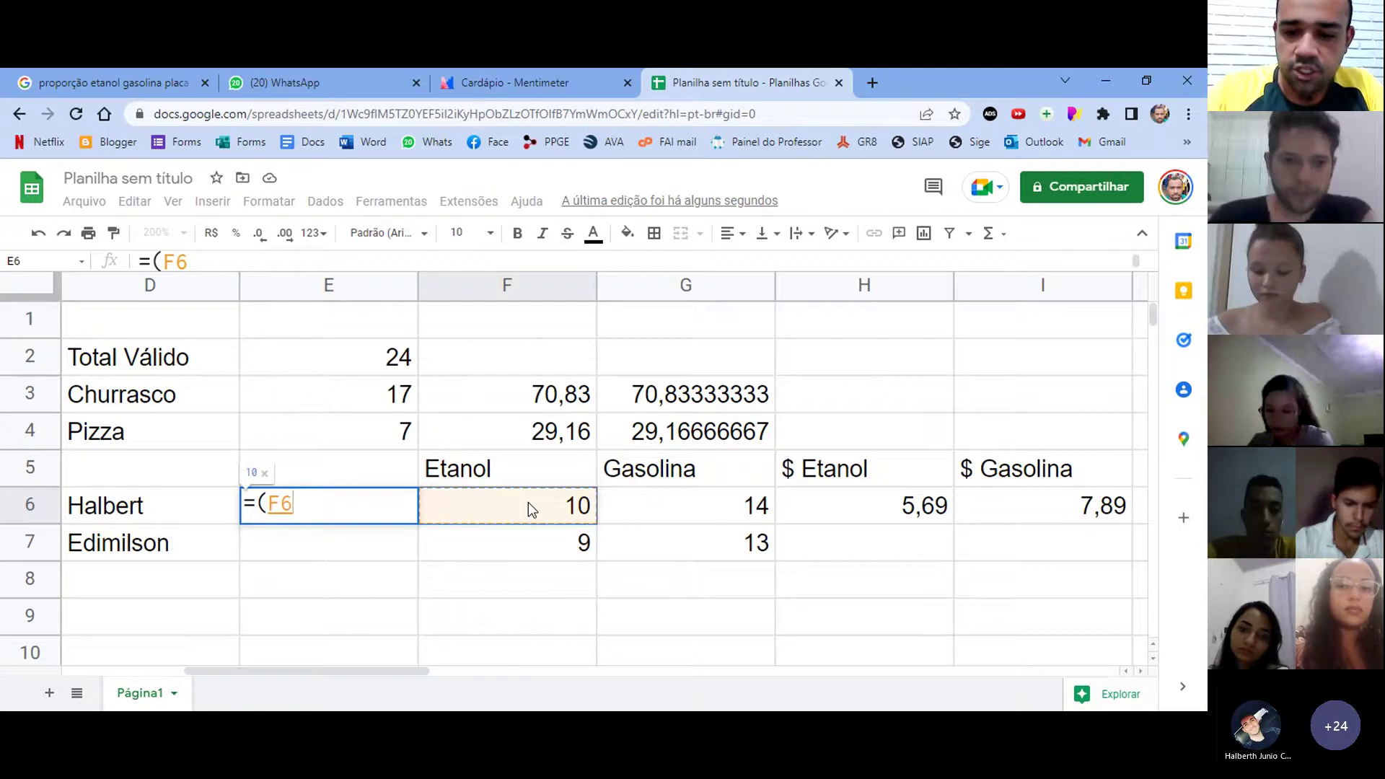
pyautogui.write('/')
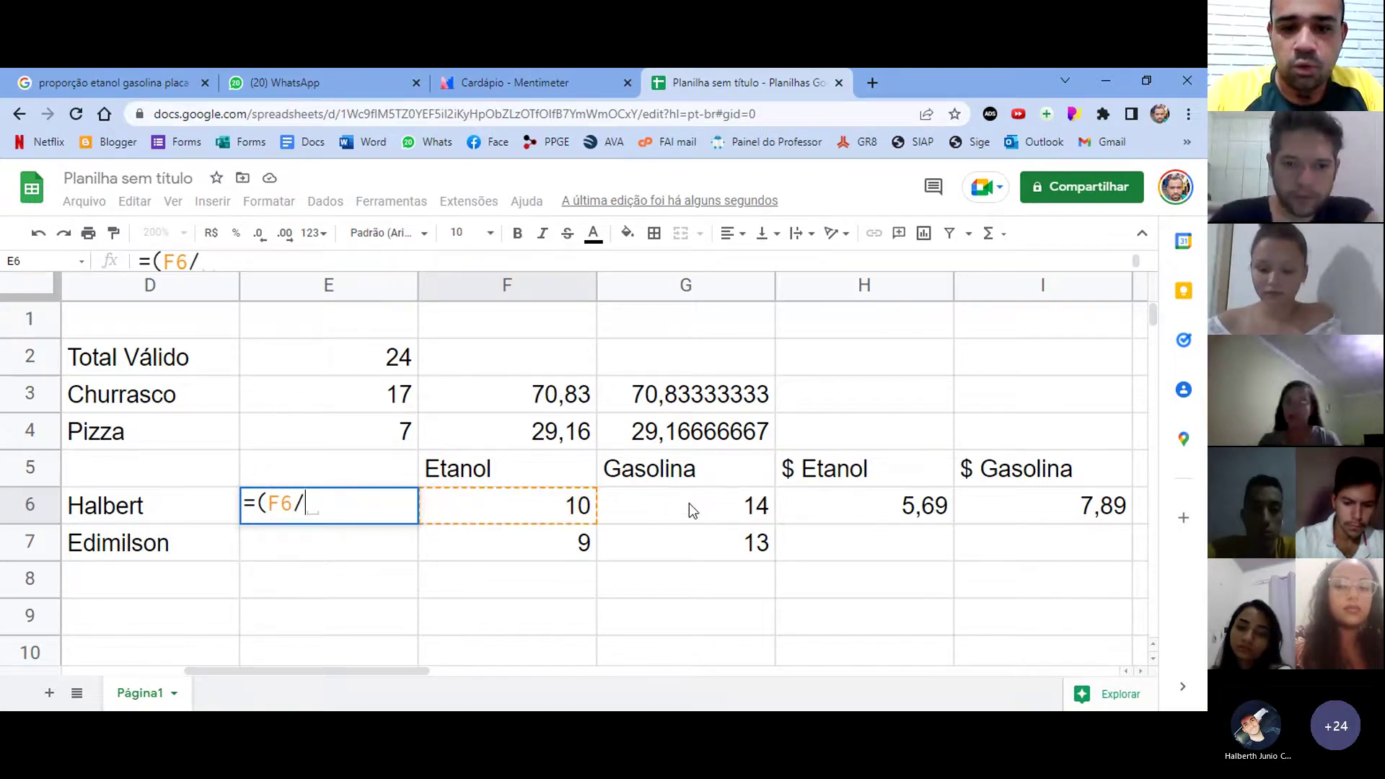
pyautogui.click(684, 504)
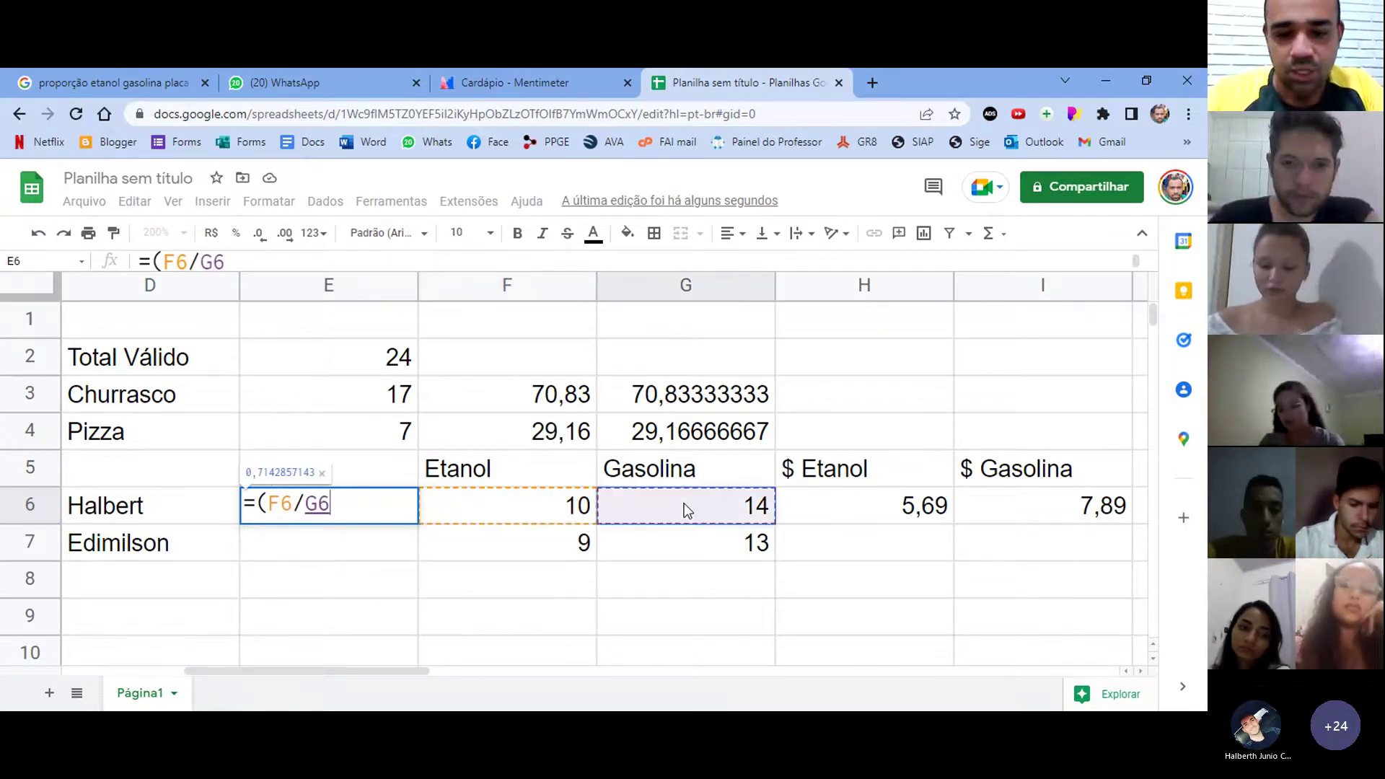
pyautogui.write(')*1')
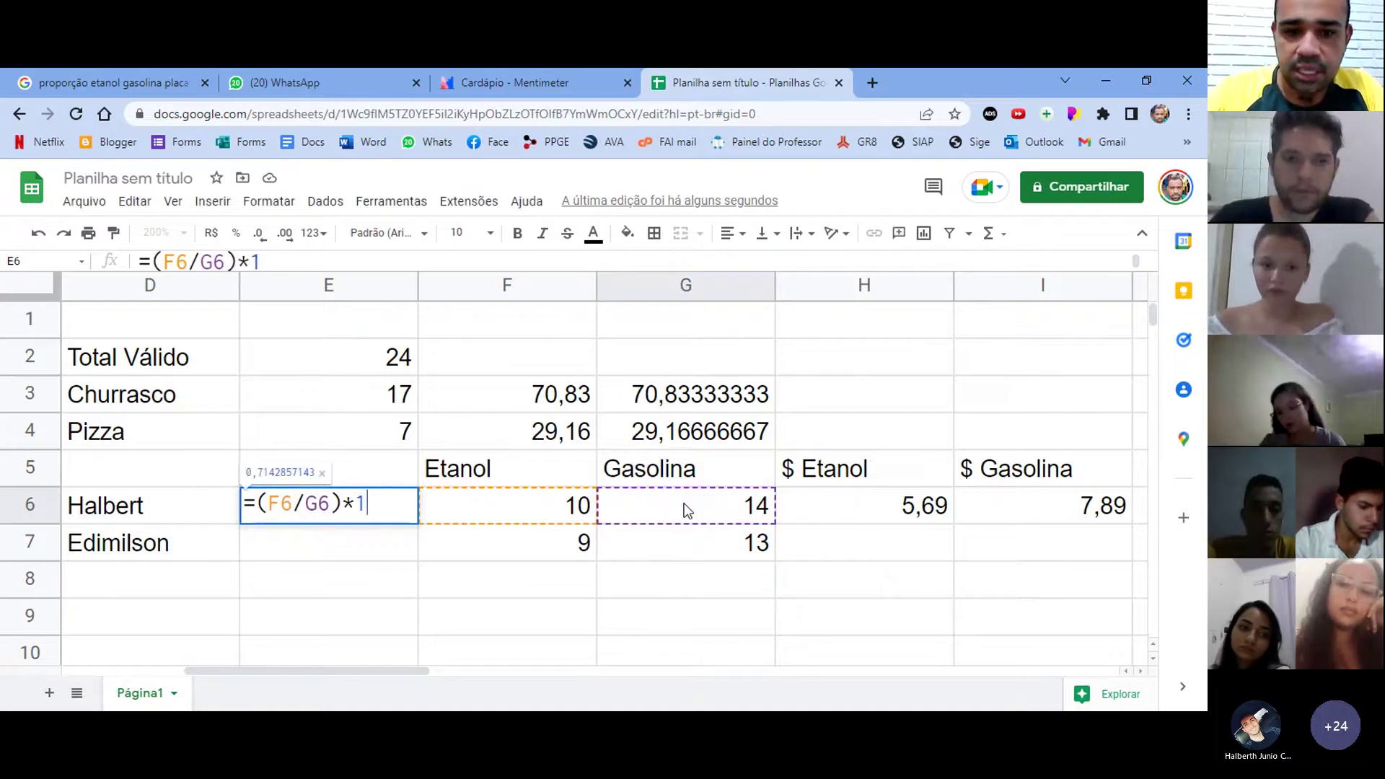
pyautogui.write('00')
pyautogui.press('Return')
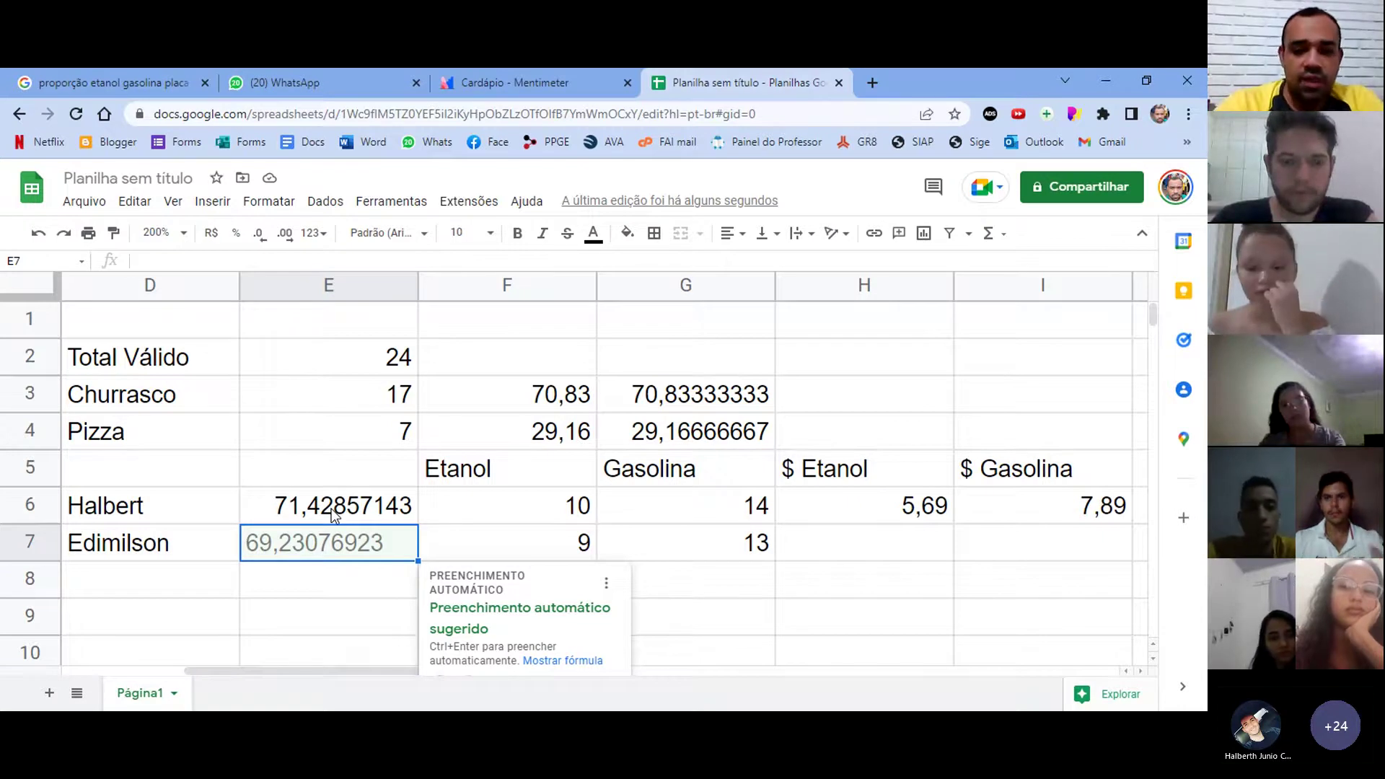
# - Enter =(F7/G7)*100 in E7, showing 69,23076923, and check its formula
pyautogui.write('=(')
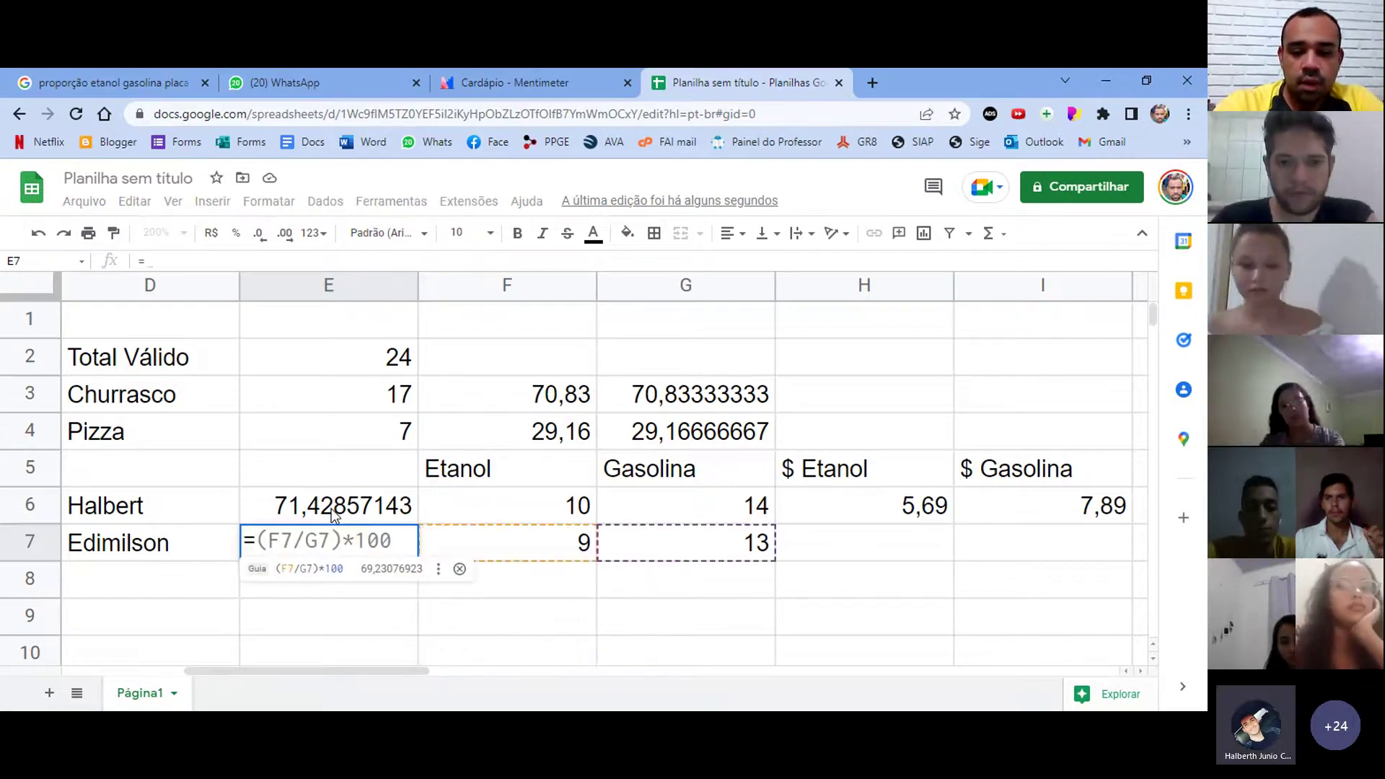
pyautogui.click(506, 549)
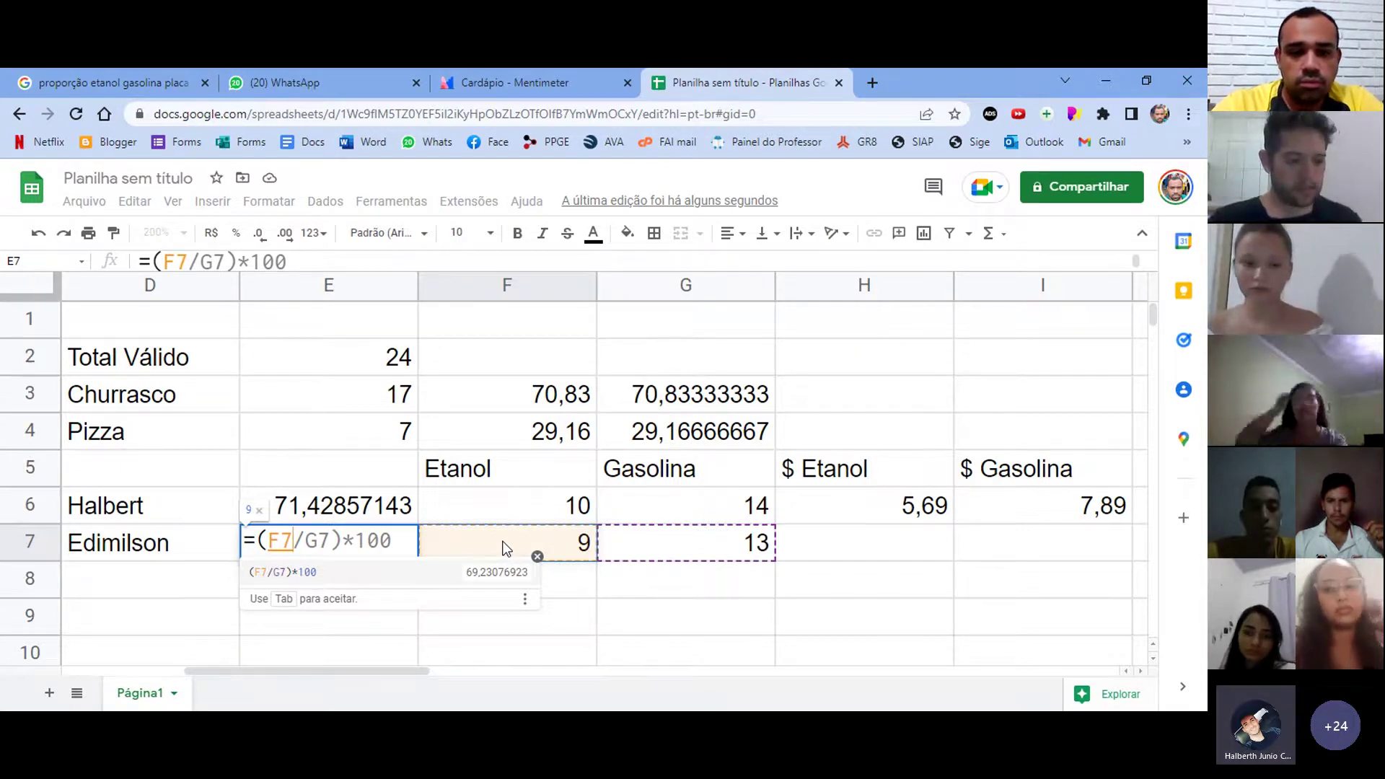
pyautogui.press('Return')
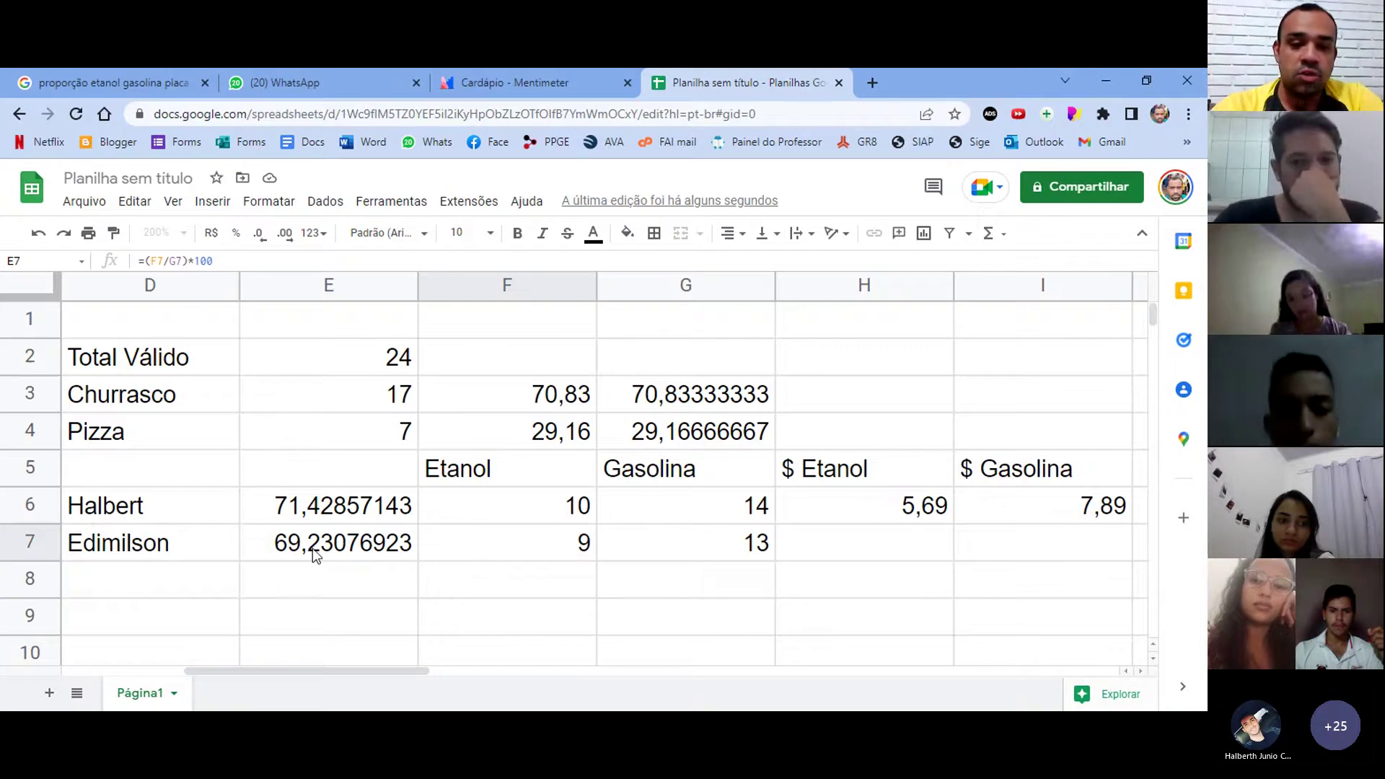
pyautogui.click(320, 548)
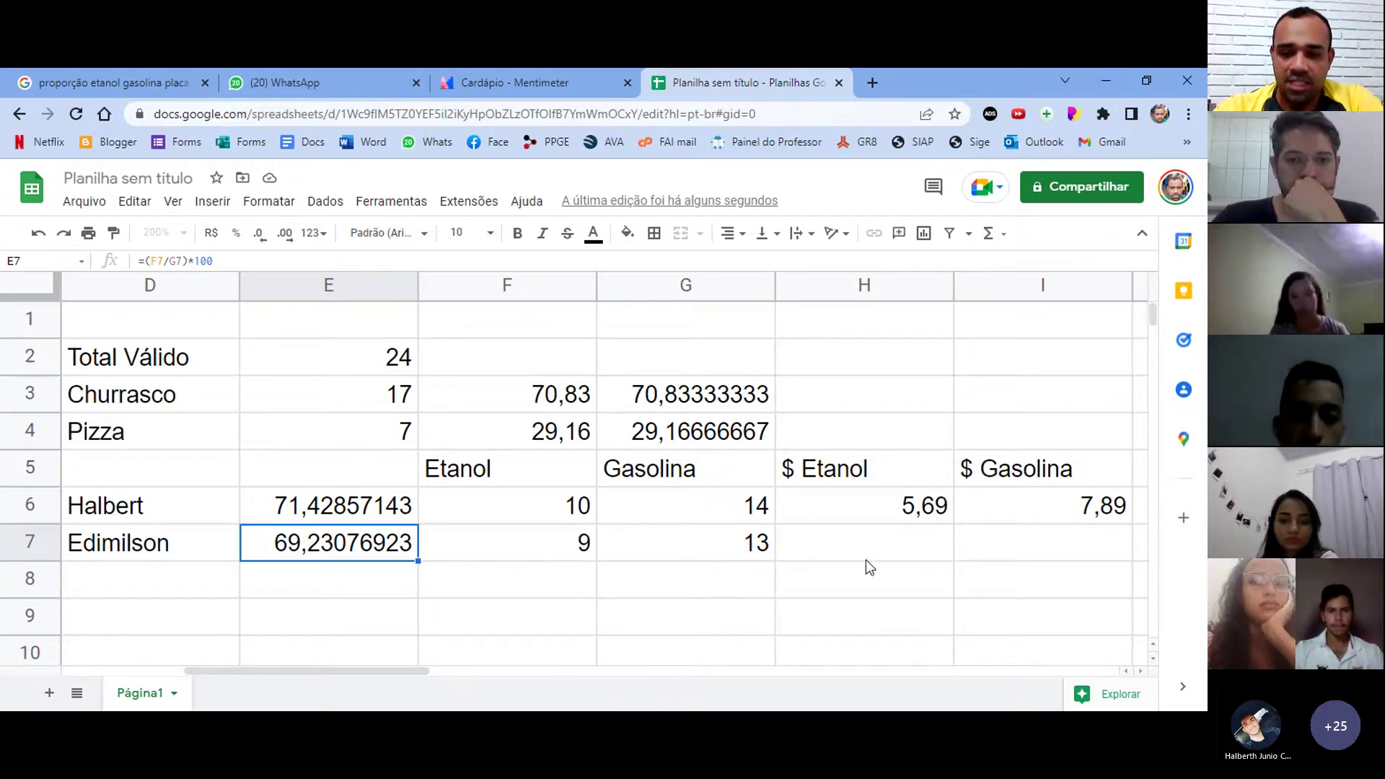
# - Enter =H6/F6 in F8 for the Etanol price ratio, giving 0,569
pyautogui.click(831, 598)
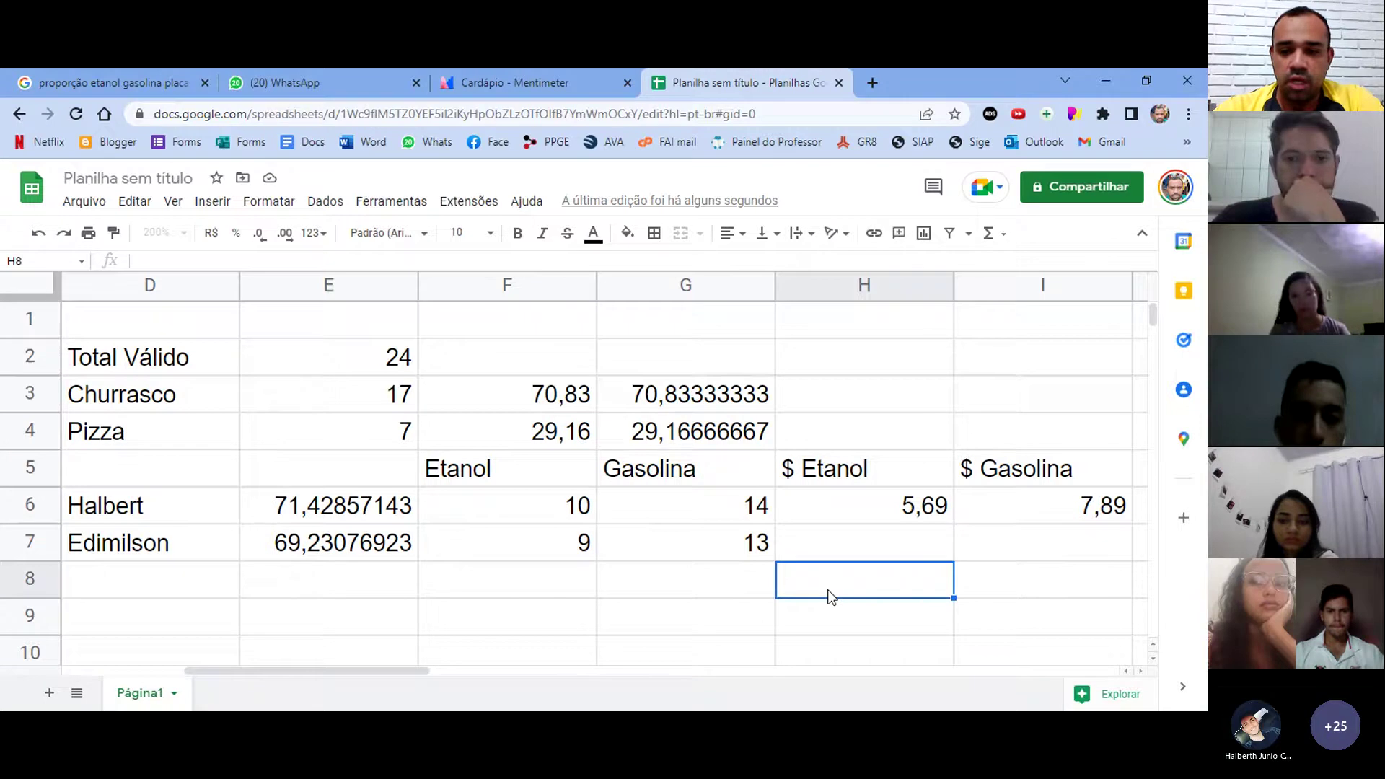
pyautogui.click(539, 584)
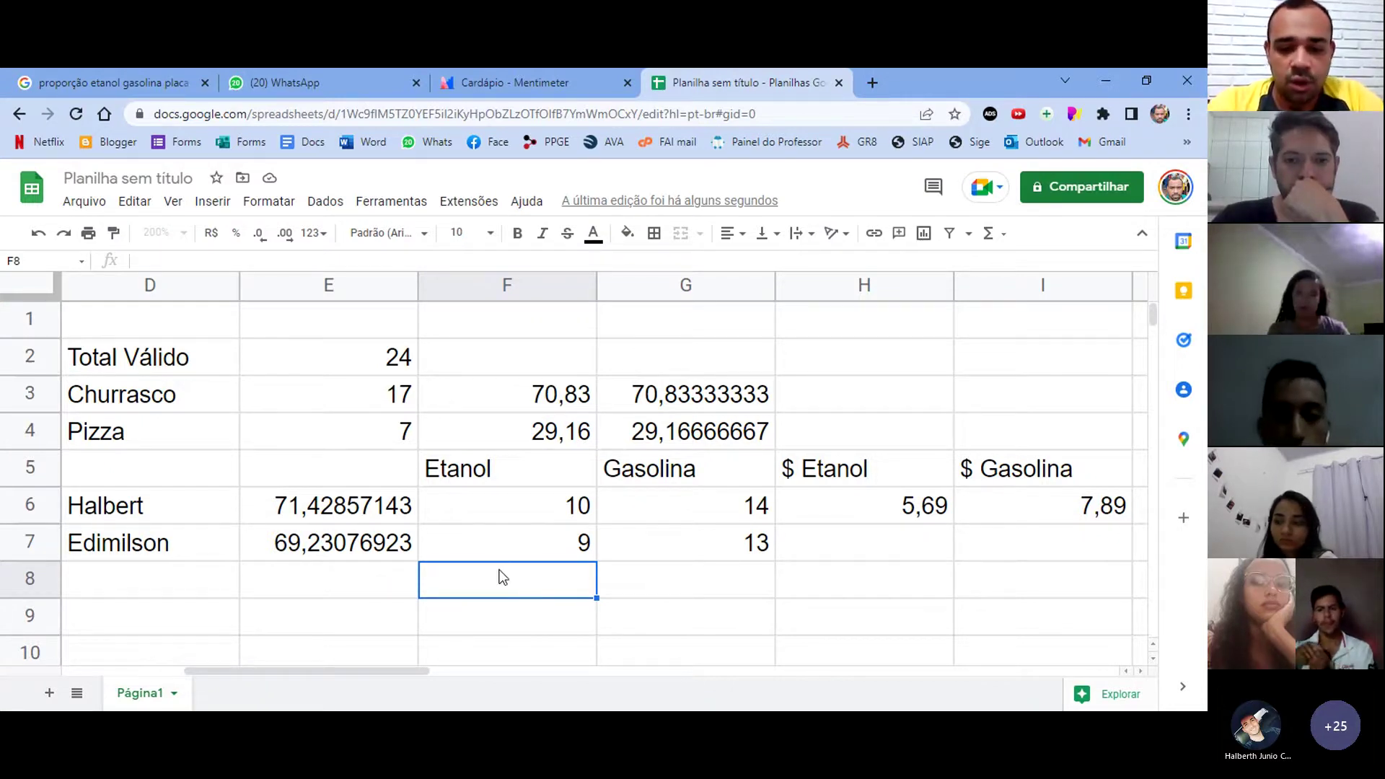
pyautogui.write('=')
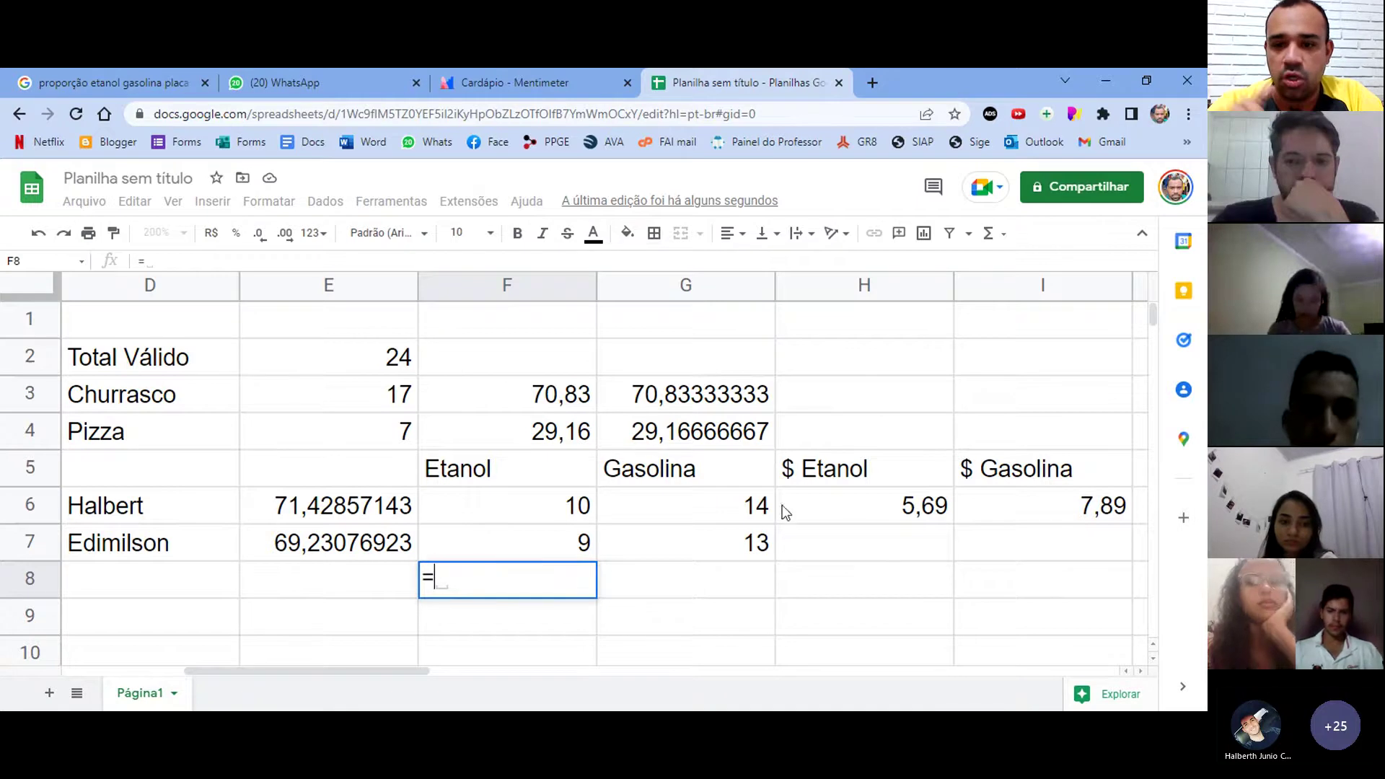
pyautogui.click(880, 507)
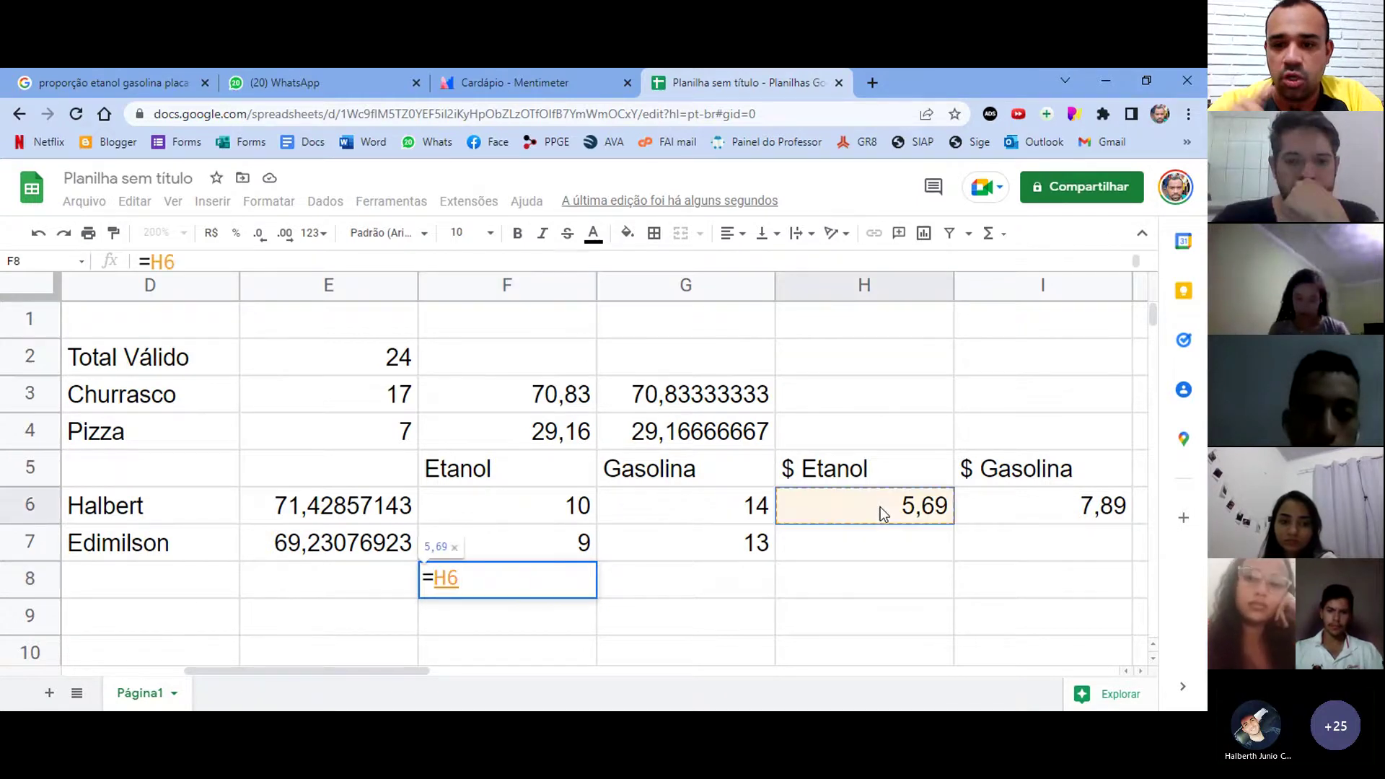
pyautogui.write('/')
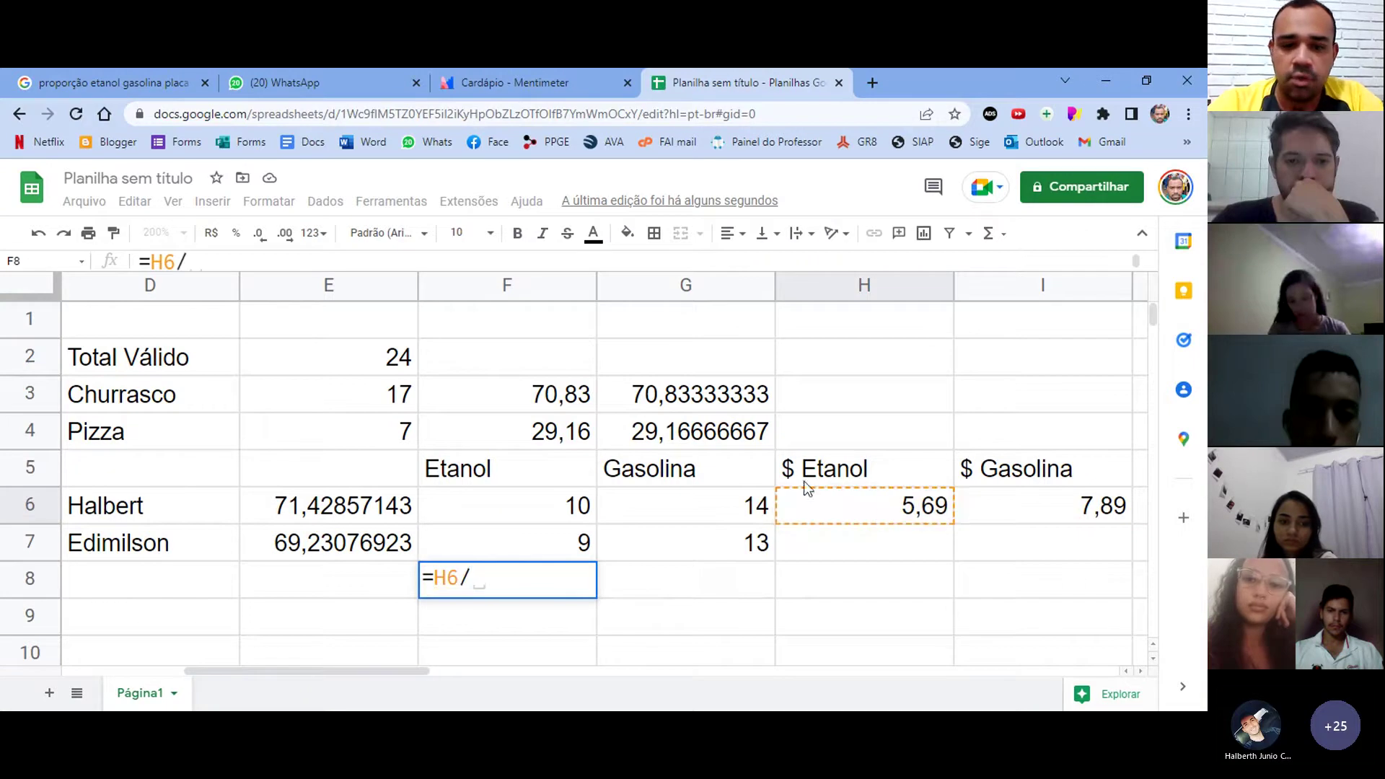
pyautogui.click(541, 515)
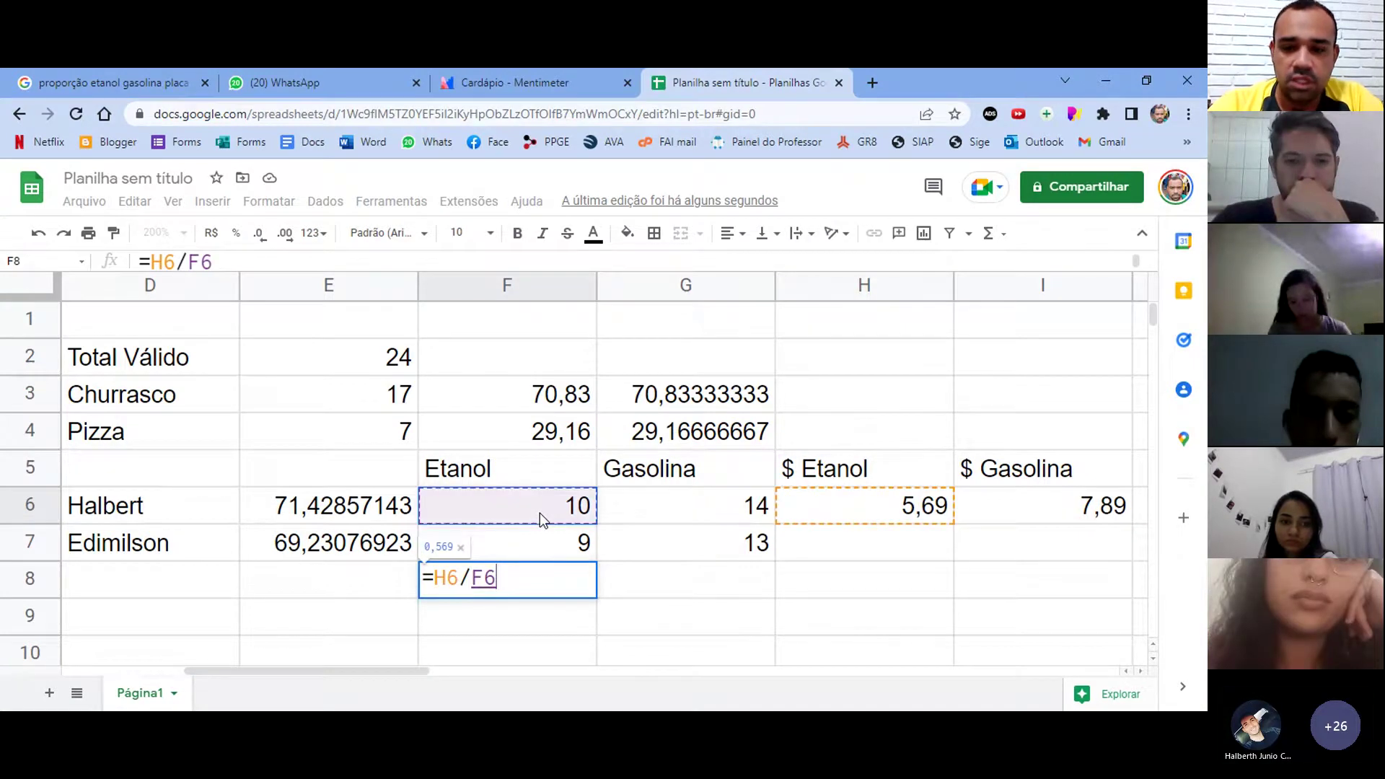
pyautogui.press('Return')
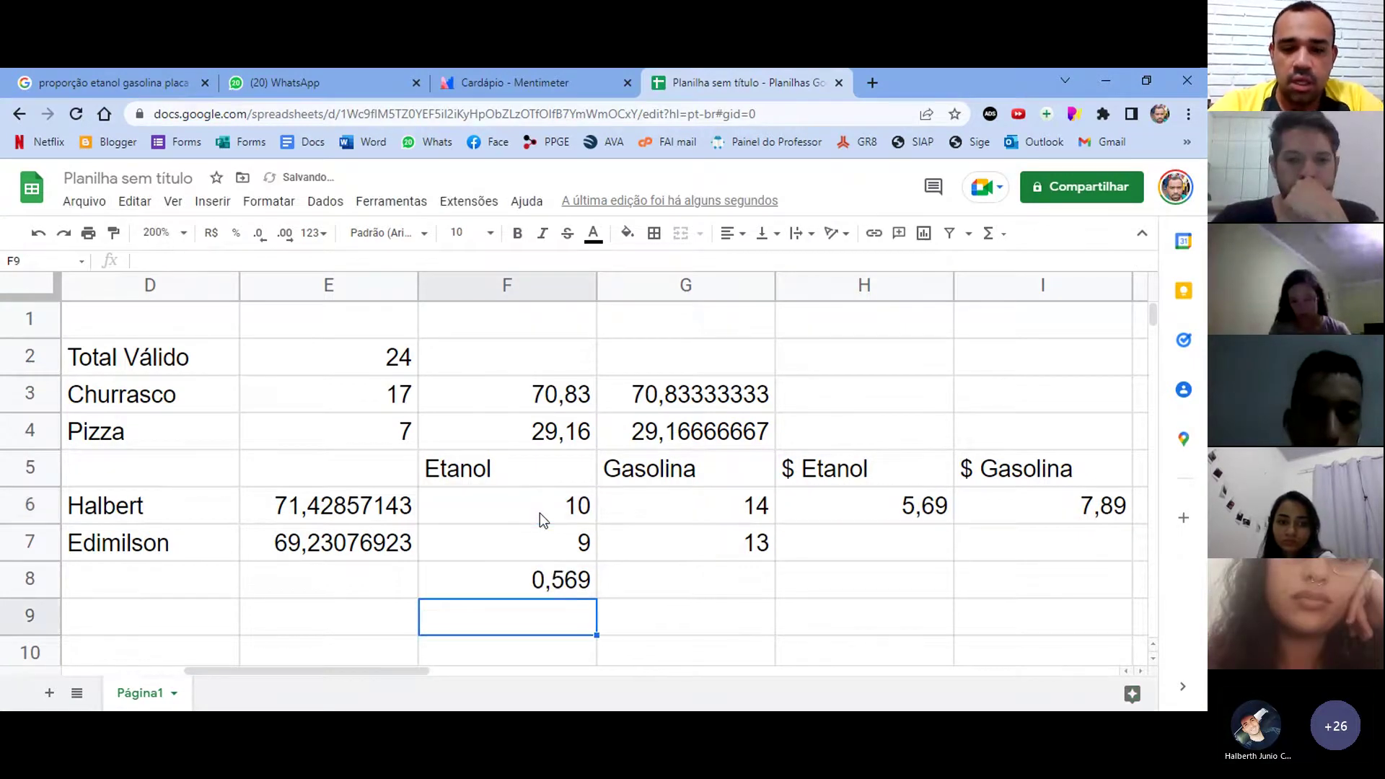
pyautogui.click(442, 578)
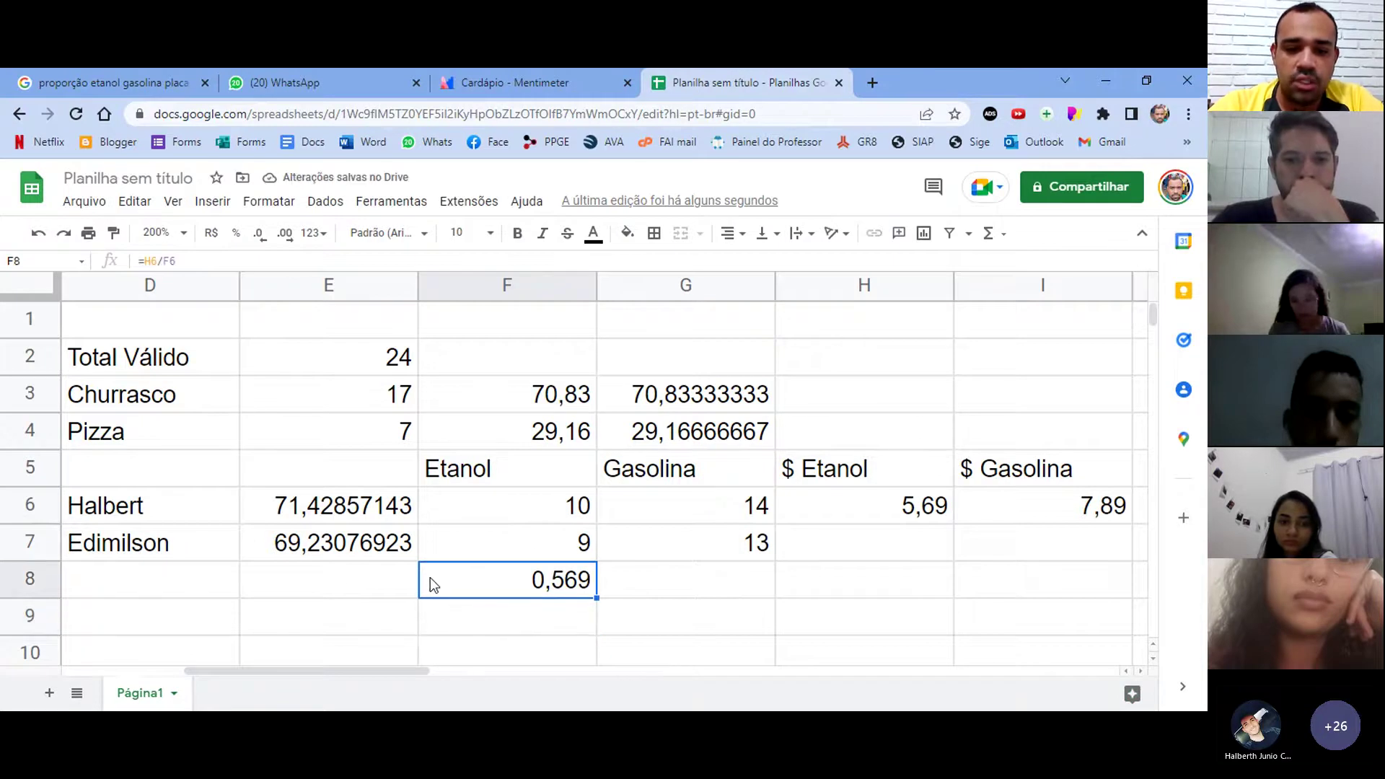
pyautogui.click(334, 575)
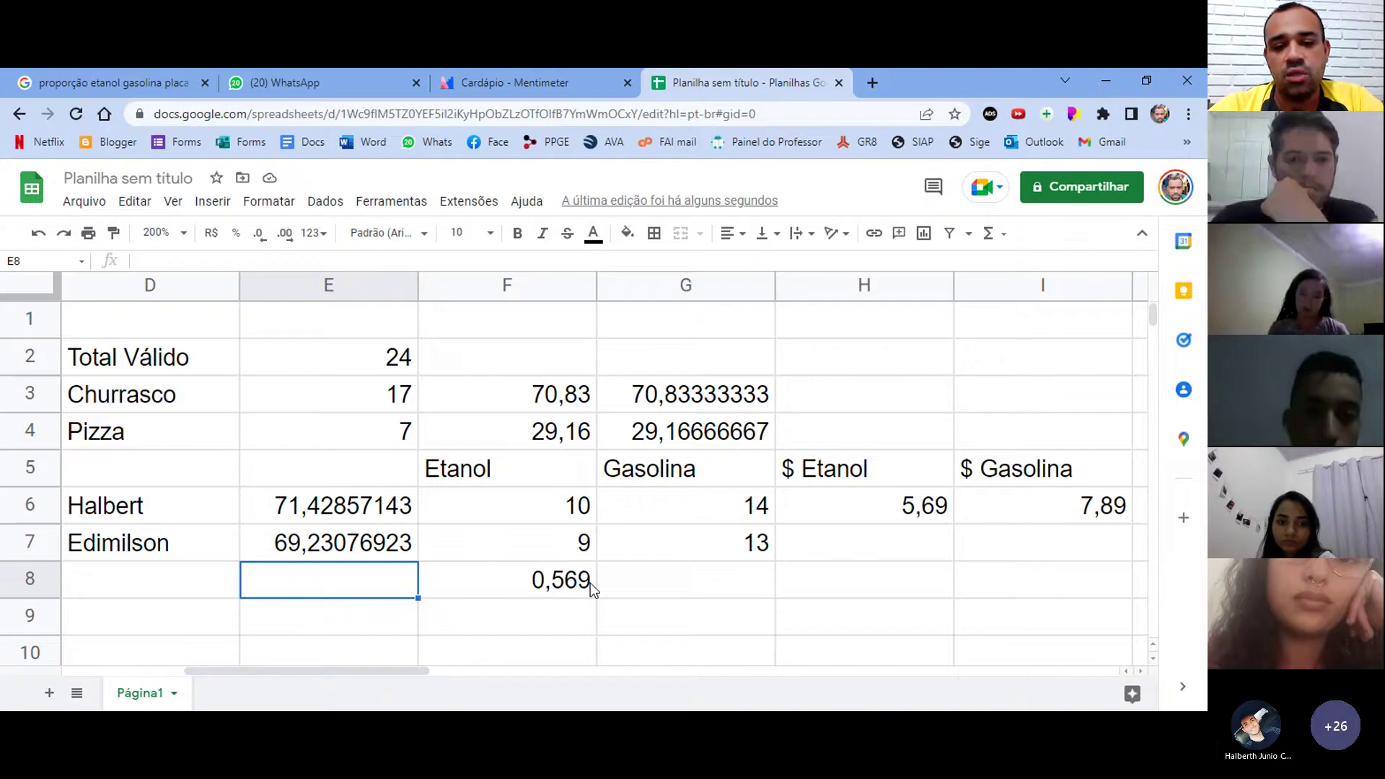
pyautogui.click(669, 579)
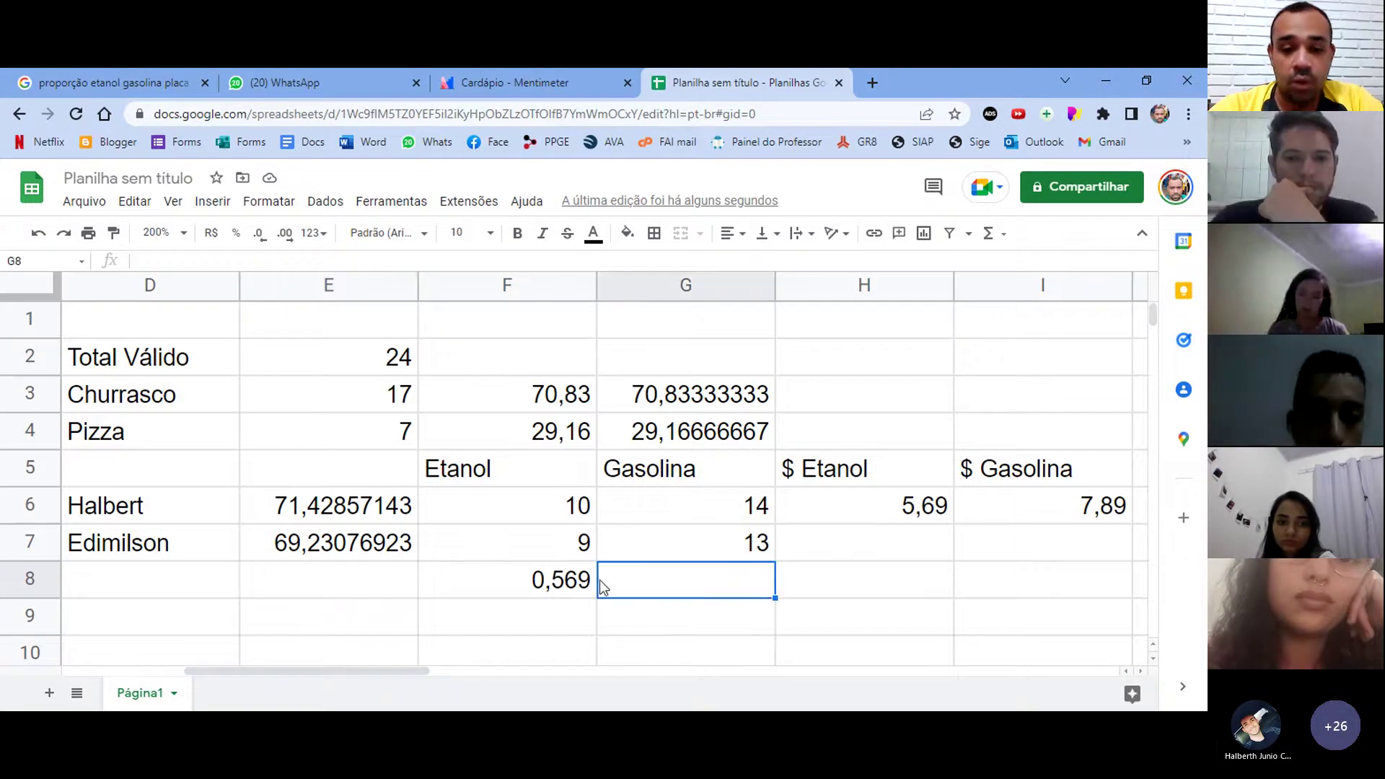
pyautogui.write('=')
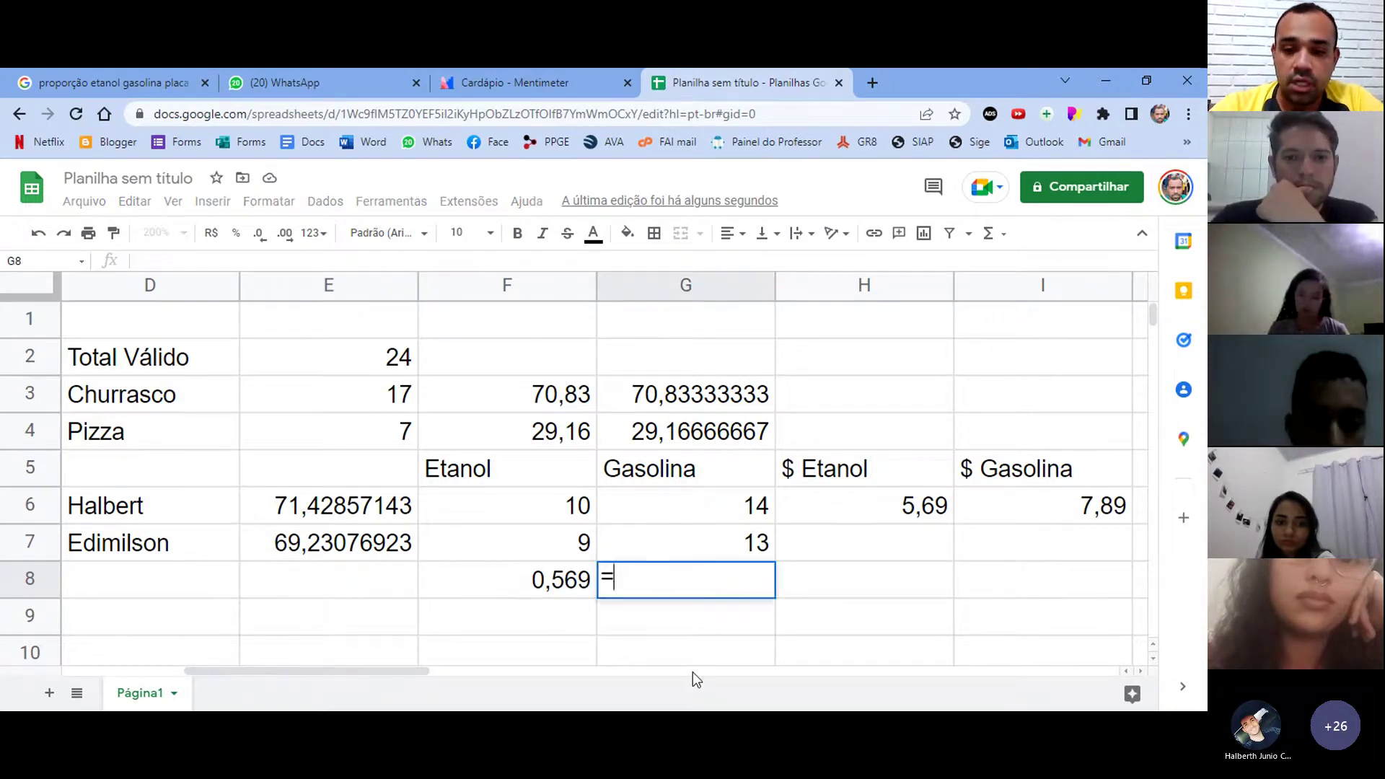
pyautogui.click(1037, 505)
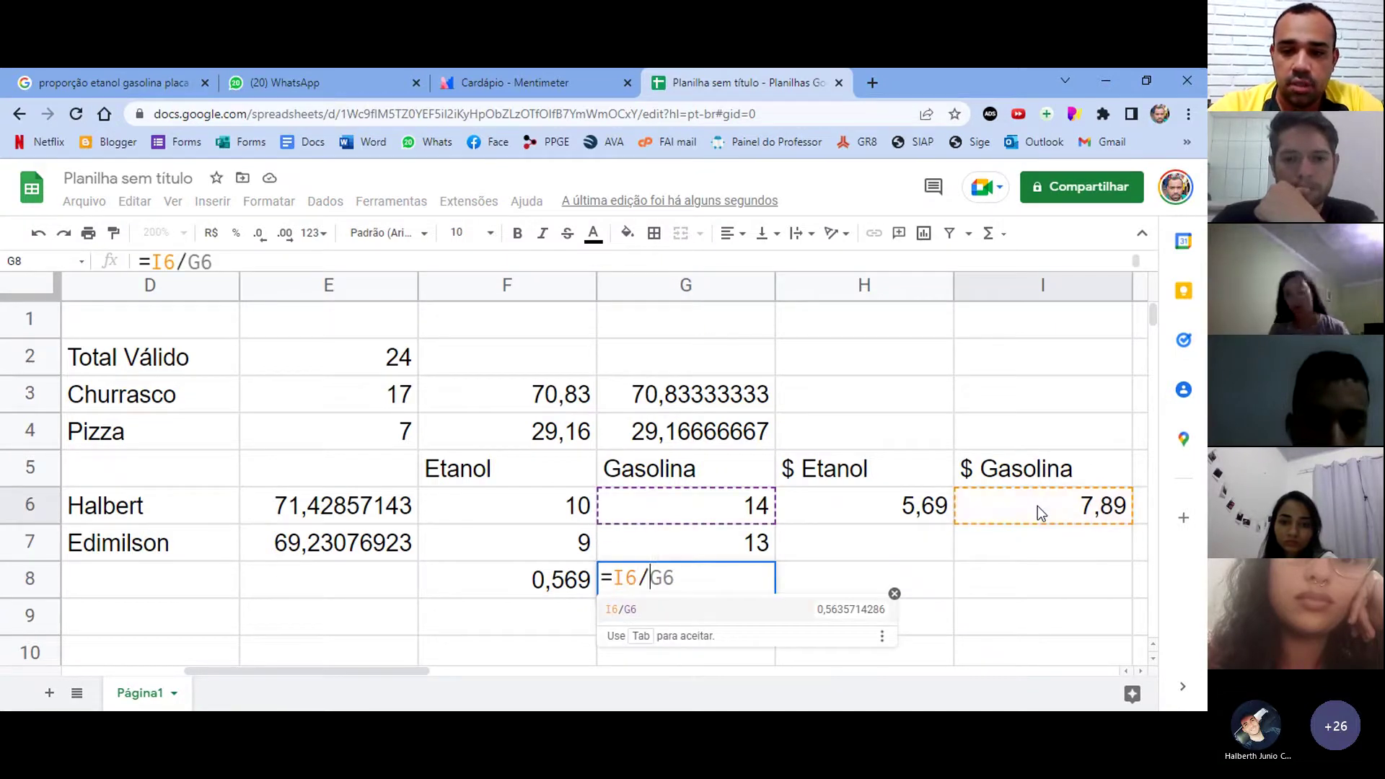
pyautogui.click(731, 505)
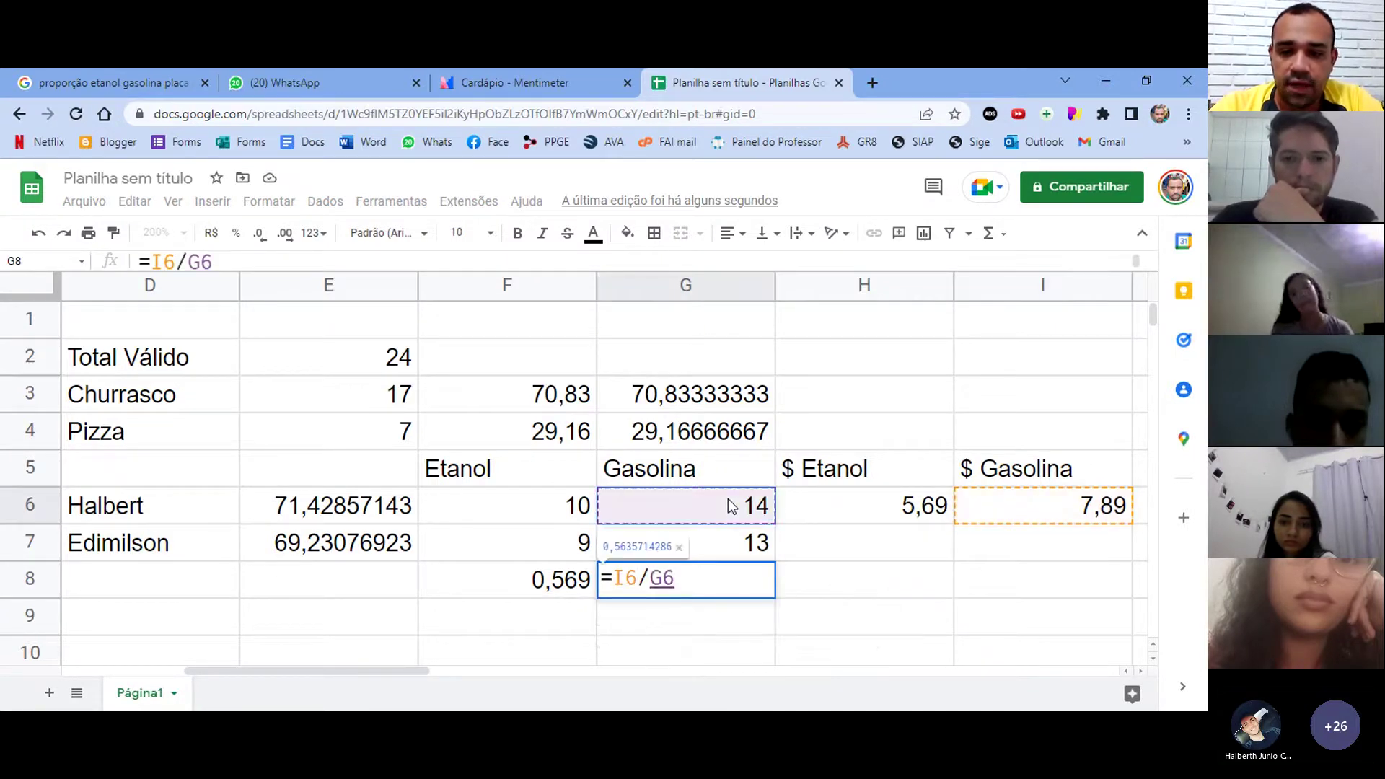
pyautogui.press('Return')
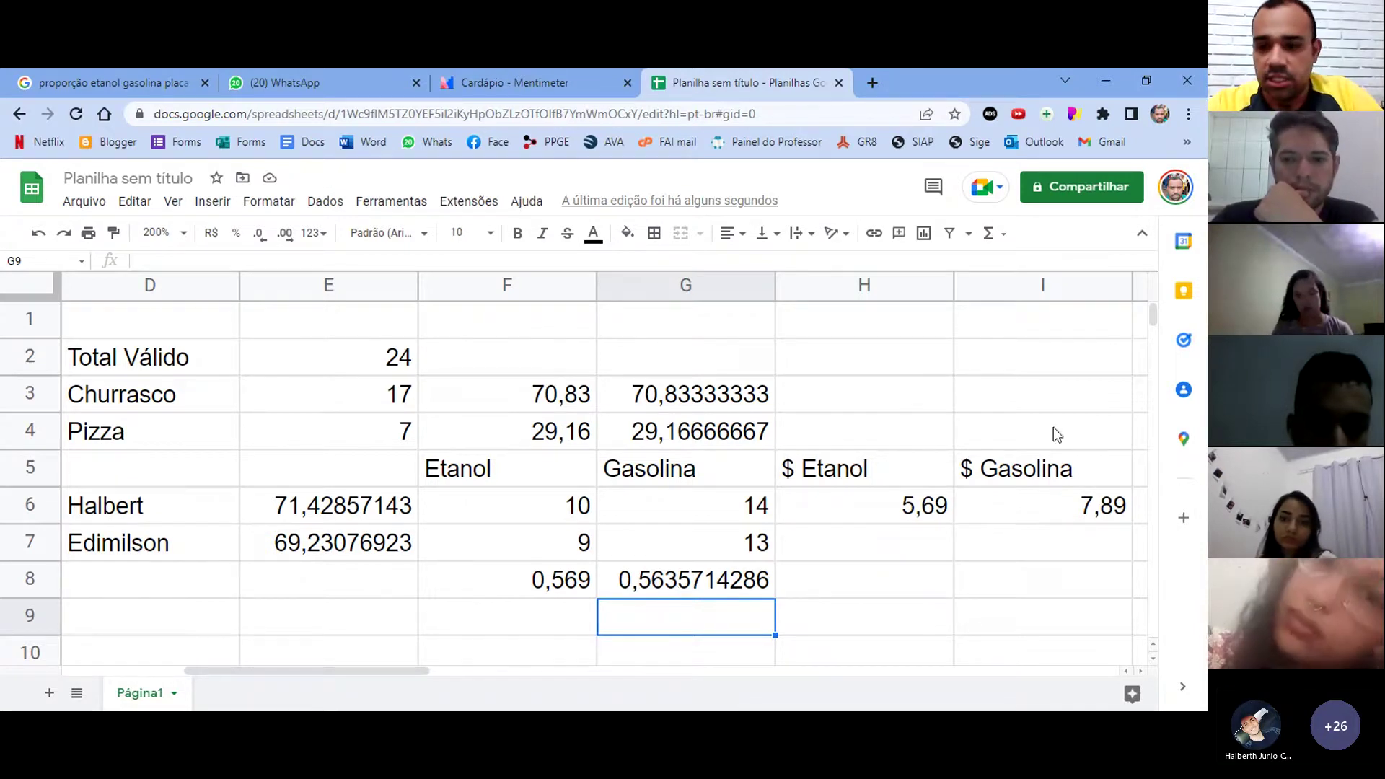
# - Enter =(H6/I6)*100 in I4, showing the ethanol-to-gasoline price percentage 72,1166033
pyautogui.click(1006, 439)
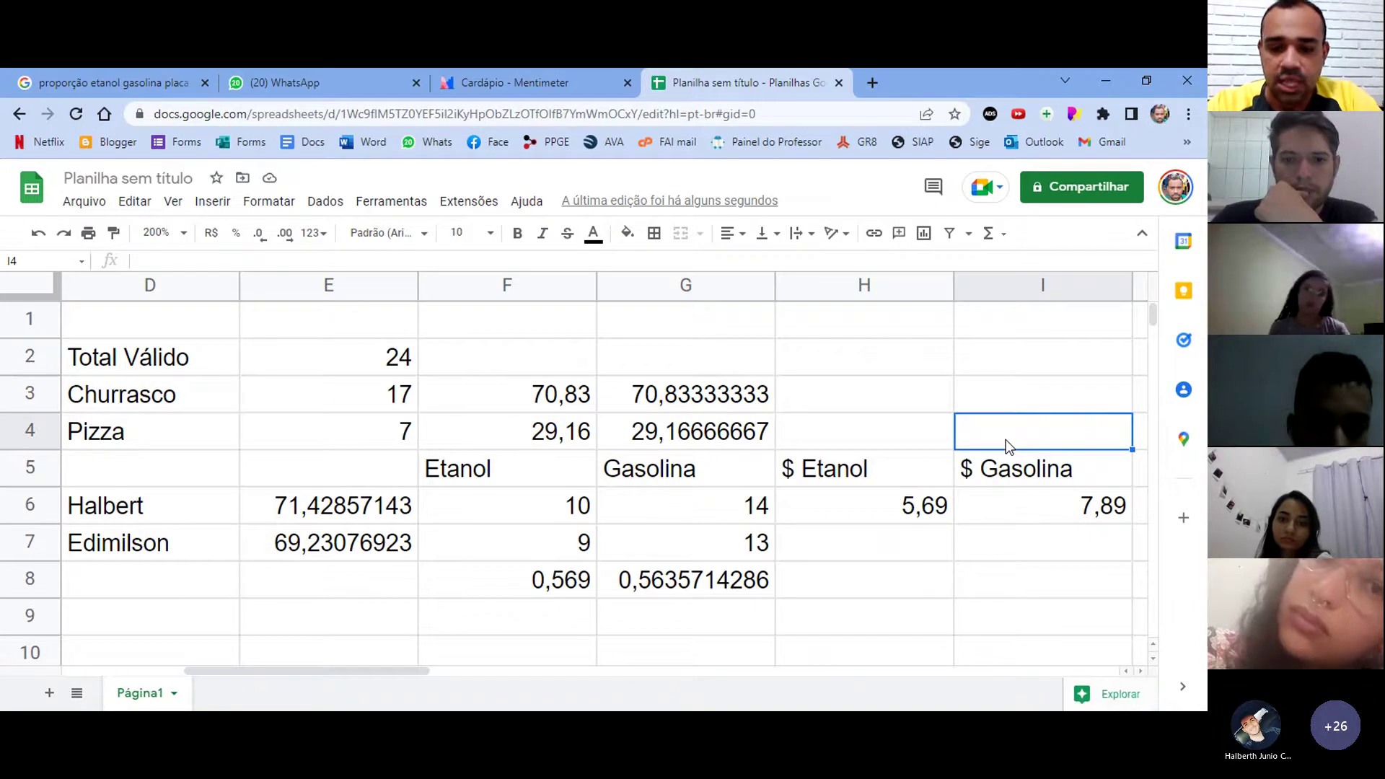
pyautogui.write('=')
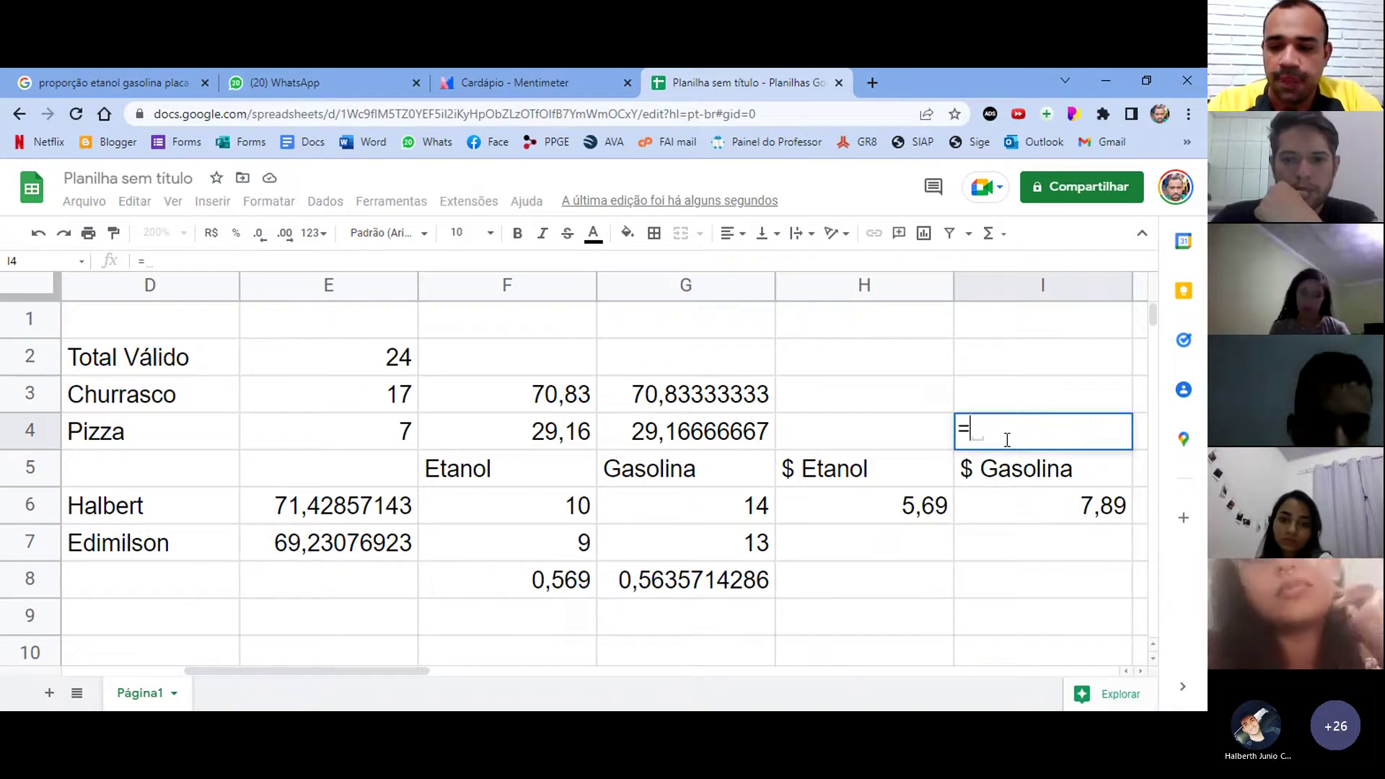
pyautogui.write('(')
pyautogui.click(892, 508)
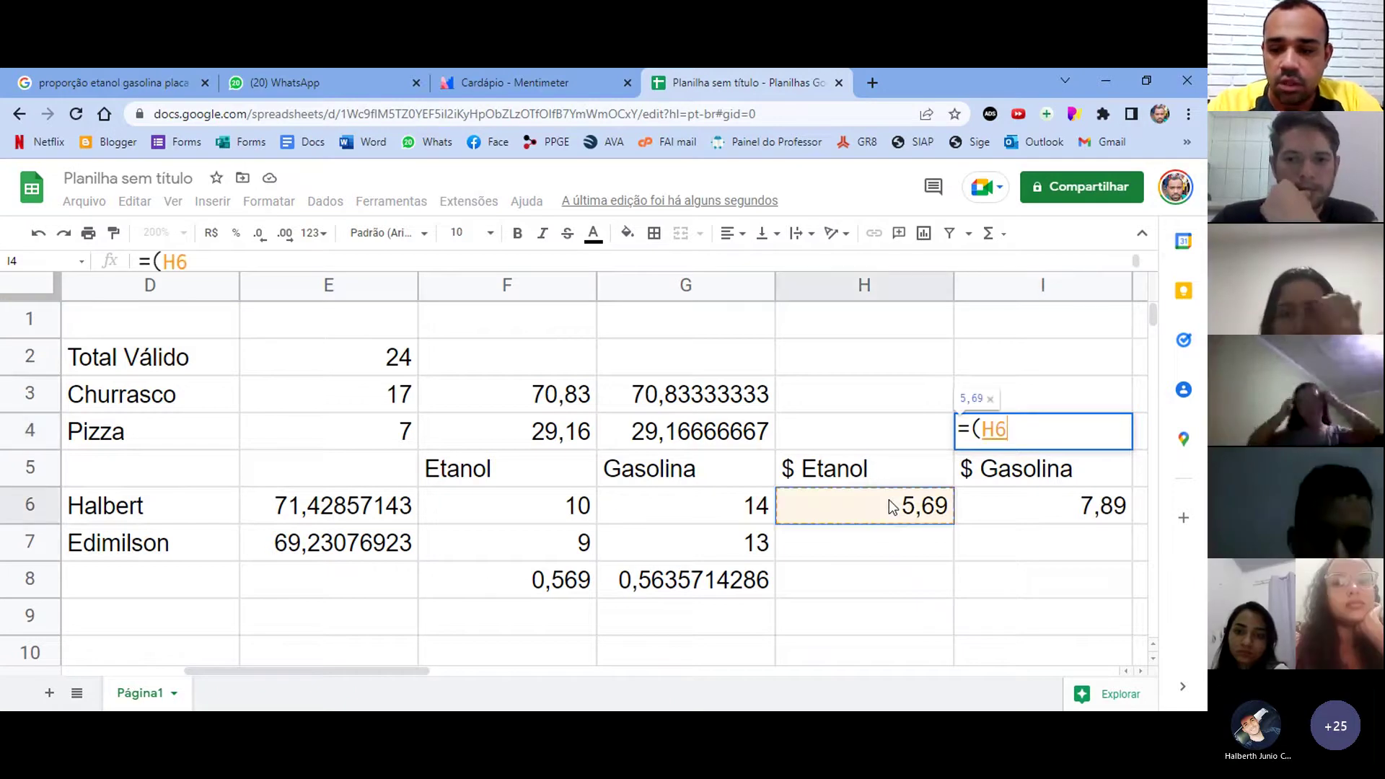
pyautogui.write('/')
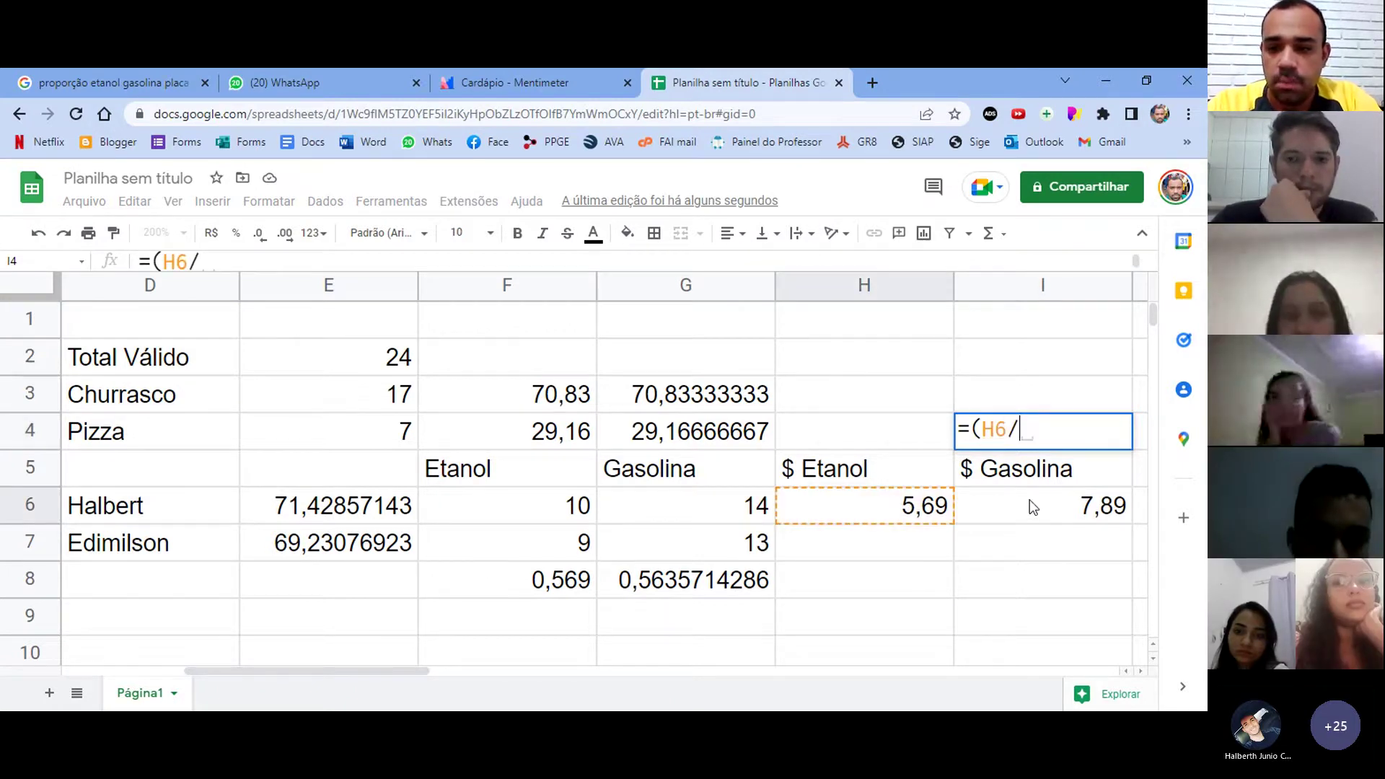
pyautogui.click(1032, 505)
pyautogui.write(')*1')
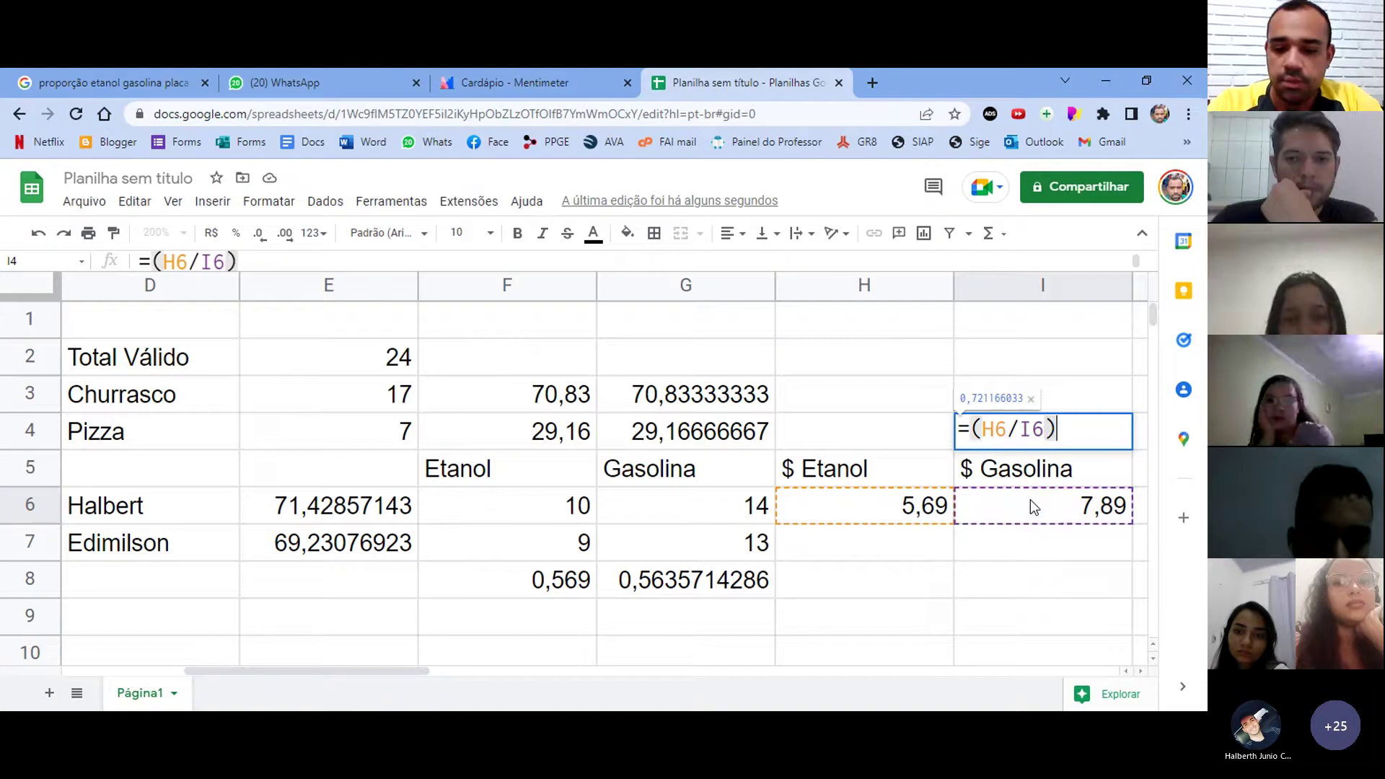
pyautogui.write('00')
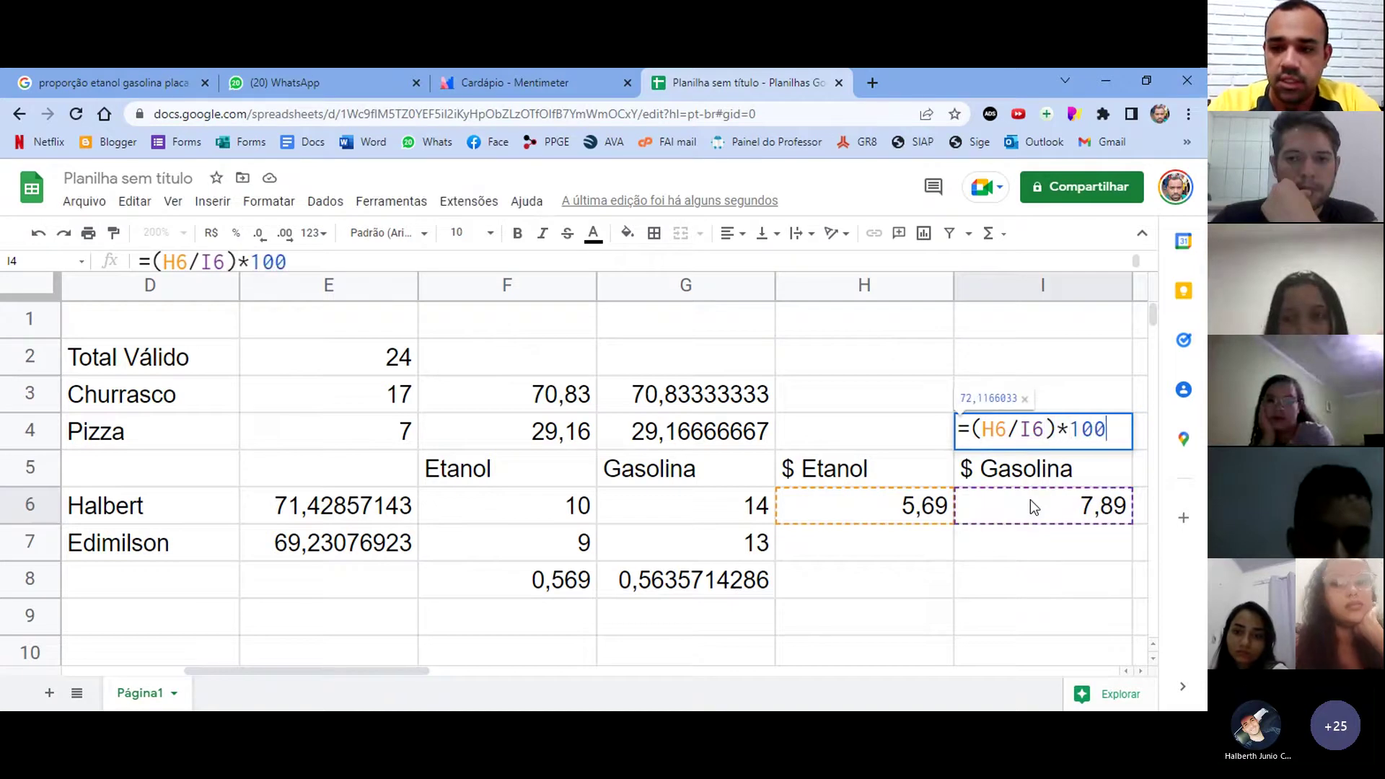
pyautogui.press('Return')
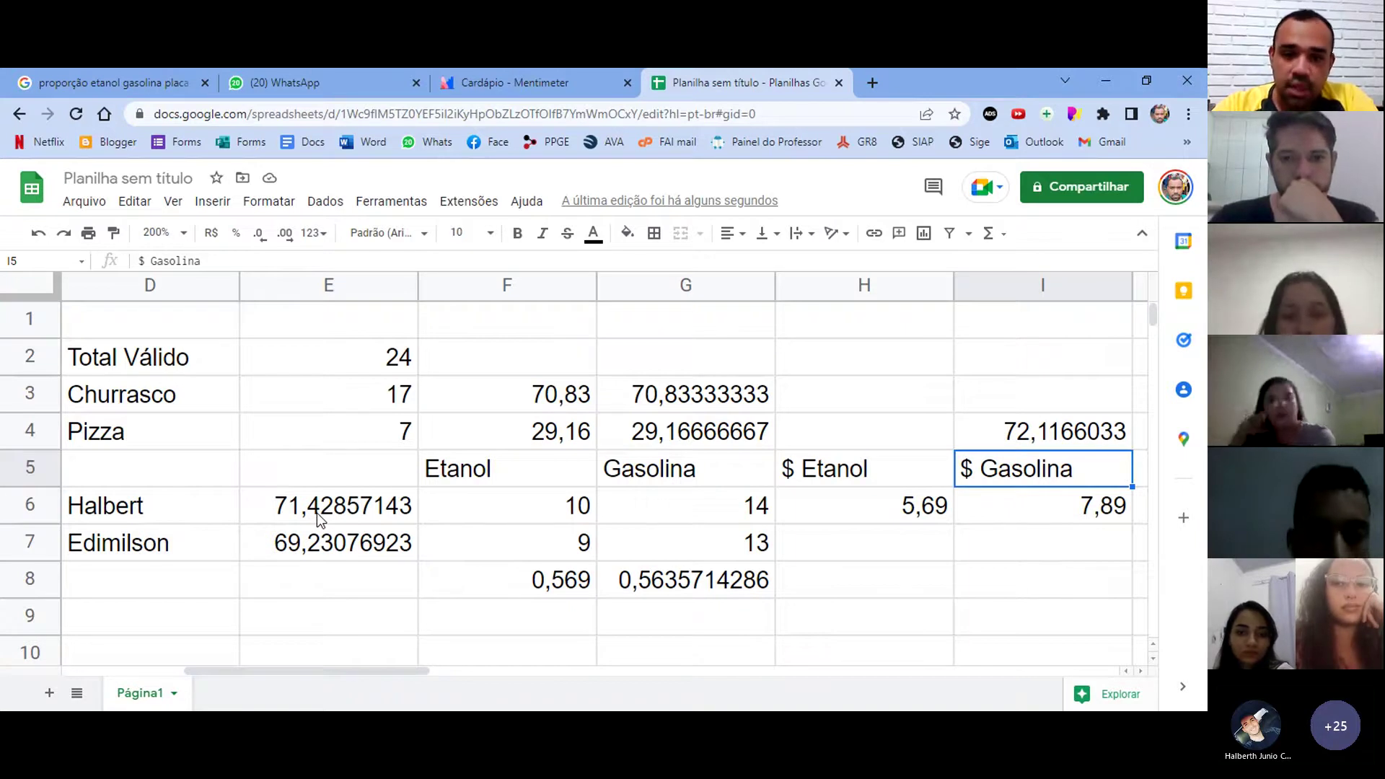
pyautogui.click(665, 586)
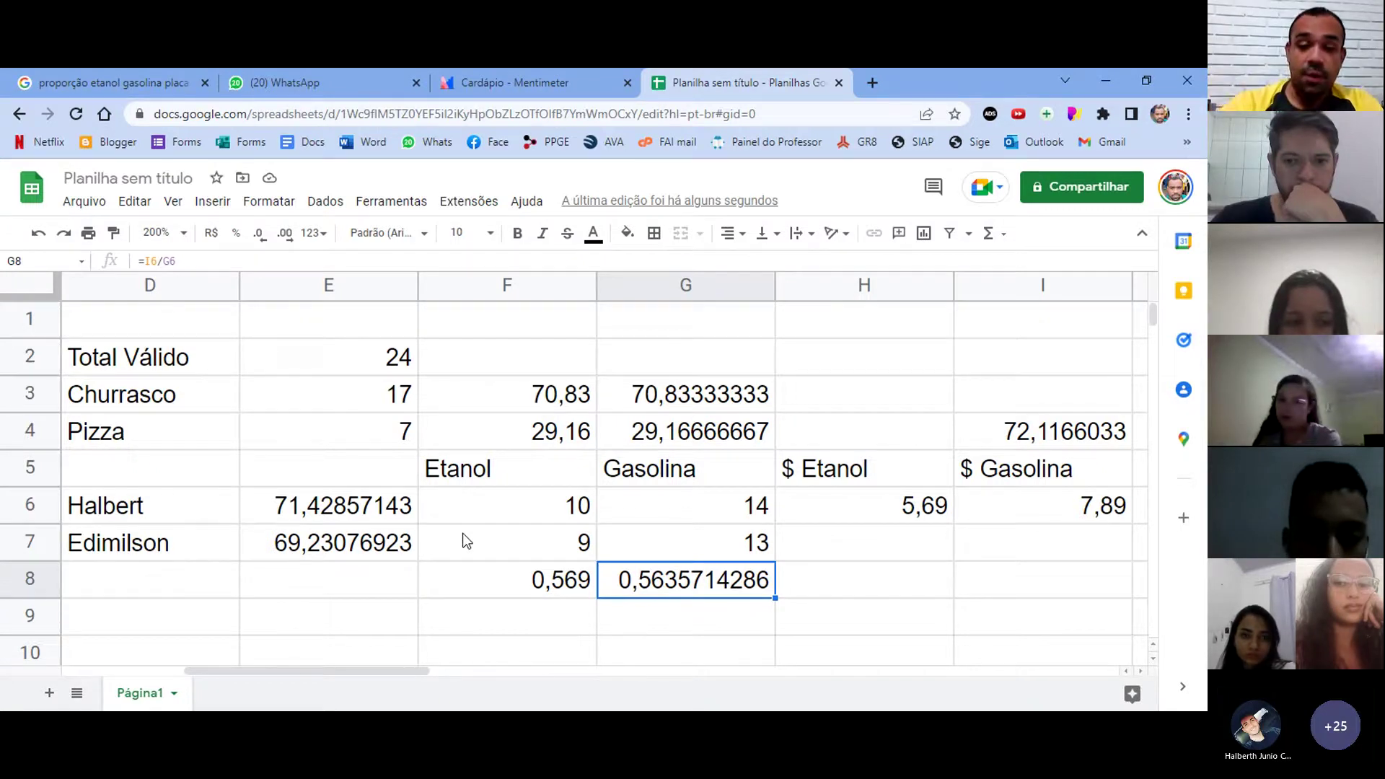
pyautogui.press('Down')
pyautogui.press('Left')
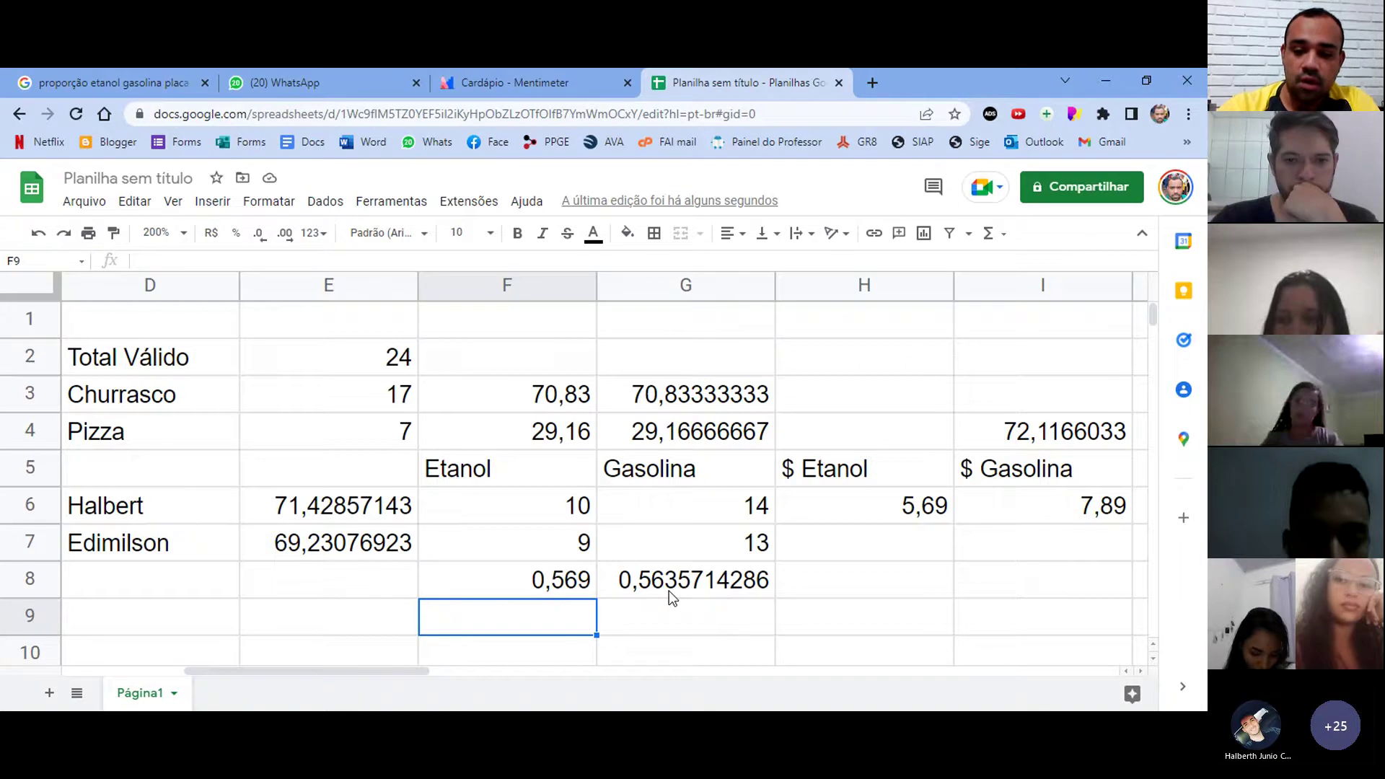
pyautogui.write('=')
pyautogui.click(907, 512)
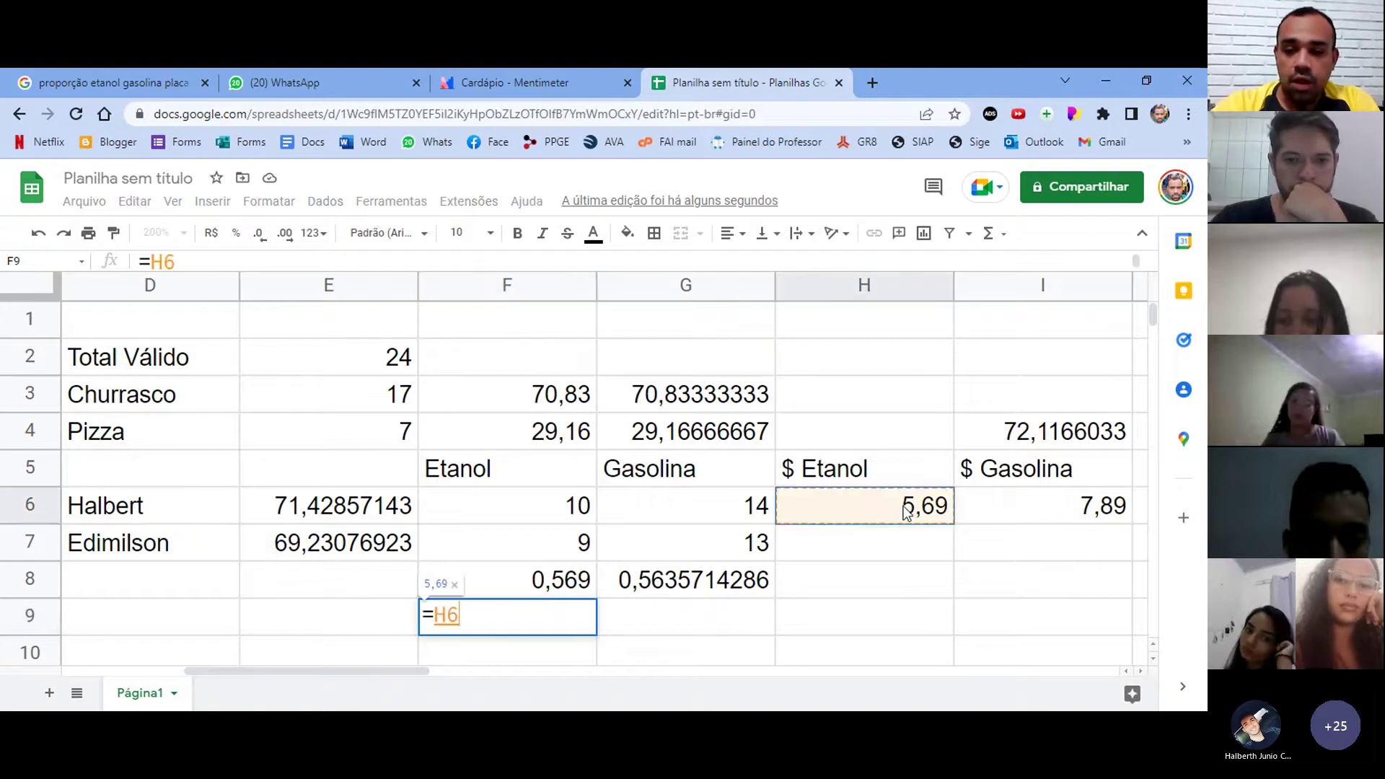
pyautogui.write('/')
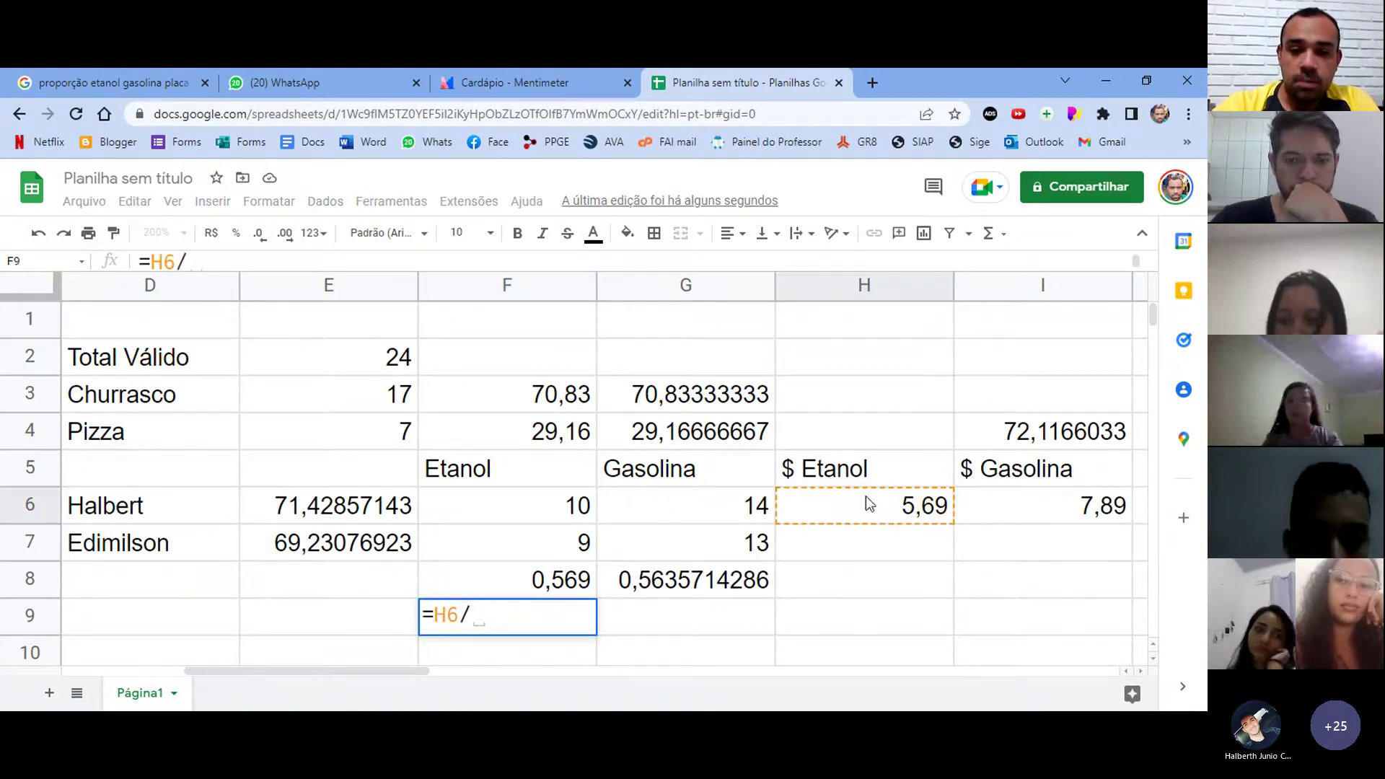
pyautogui.click(570, 544)
pyautogui.press('Return')
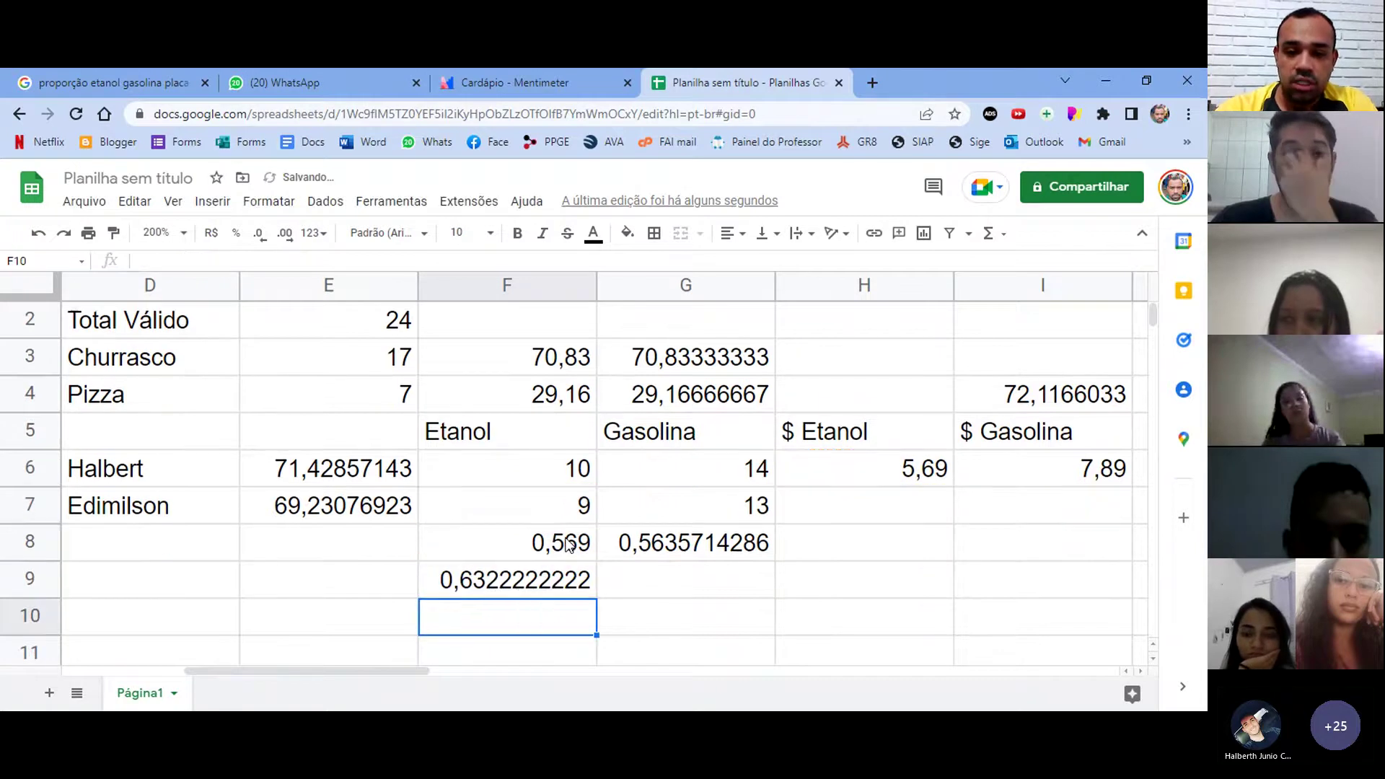
pyautogui.click(712, 580)
pyautogui.write('=')
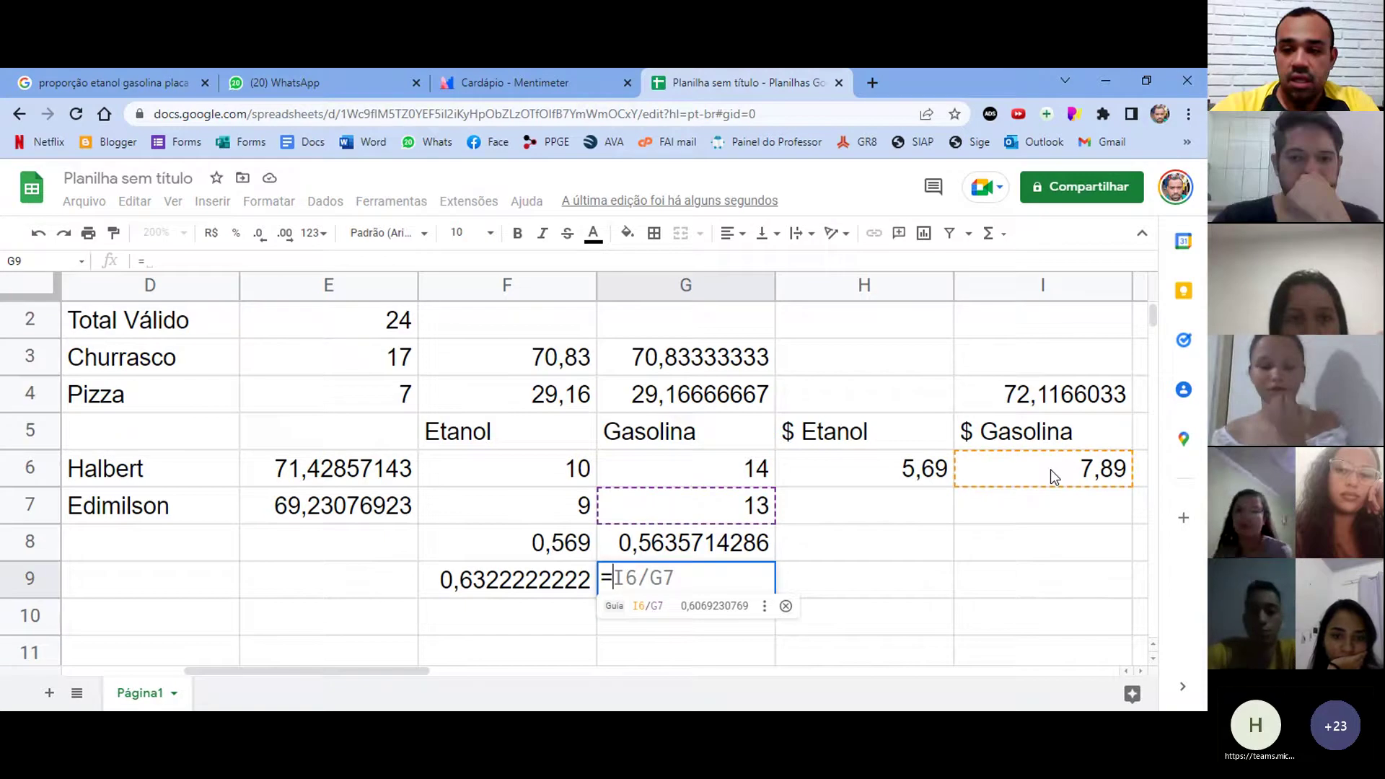
pyautogui.press('Tab')
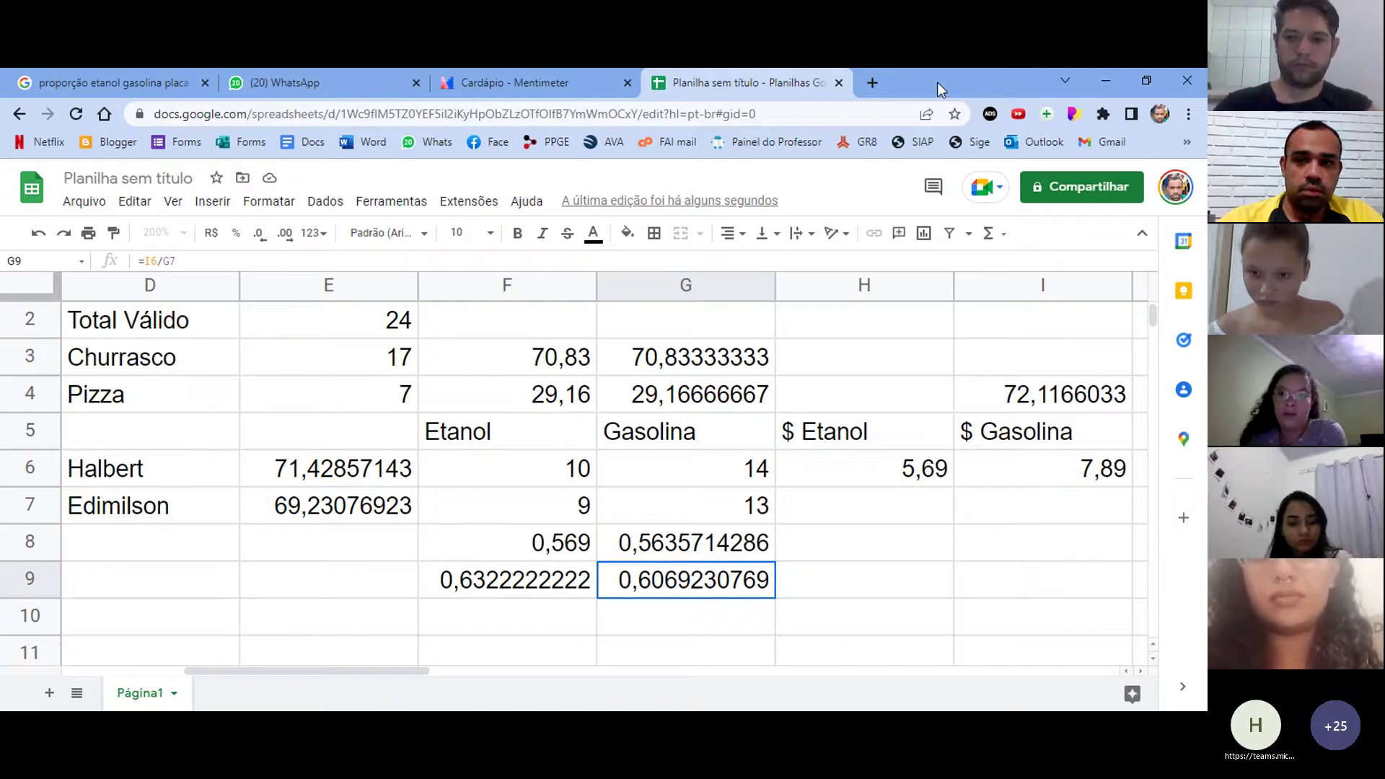
pyautogui.click(870, 81)
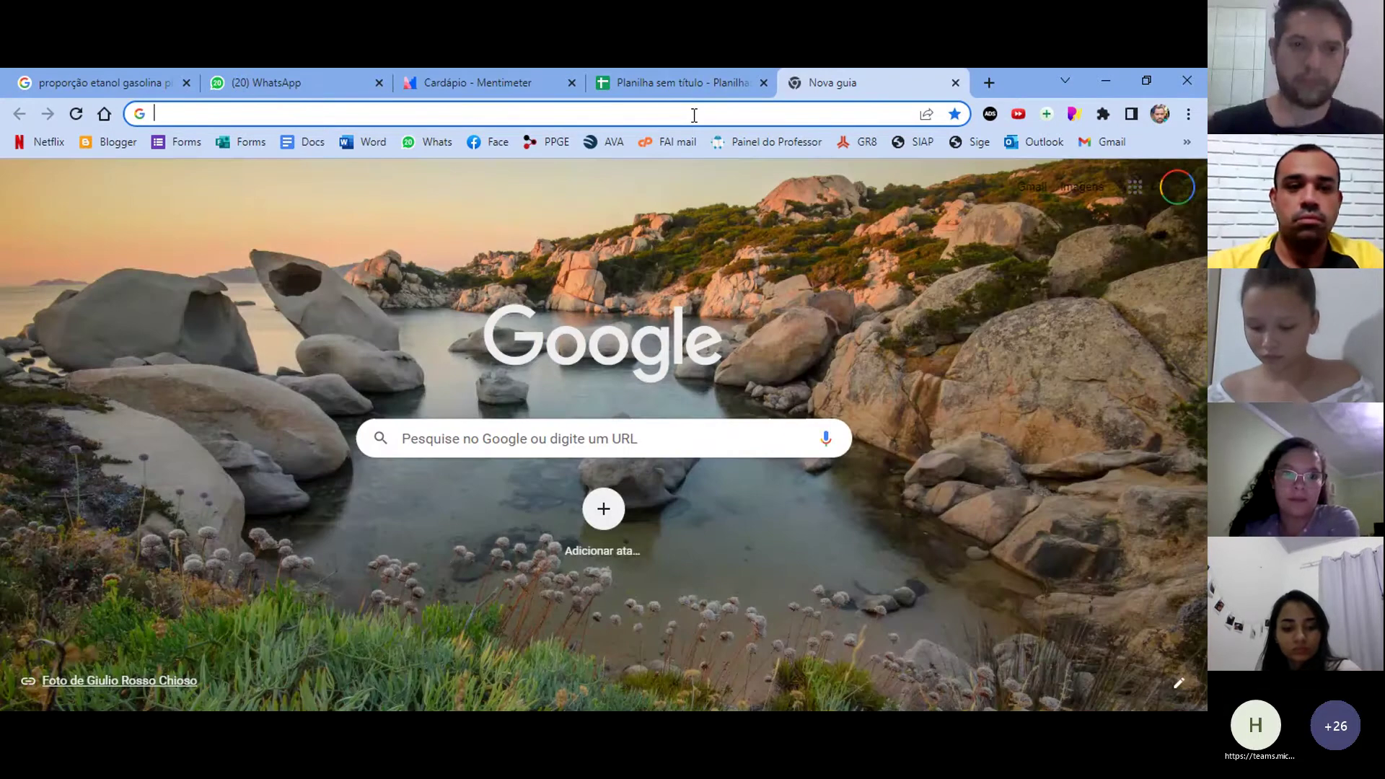
# - Go to the Google Forms home page and choose to add another account from the avatar menu
pyautogui.click(173, 141)
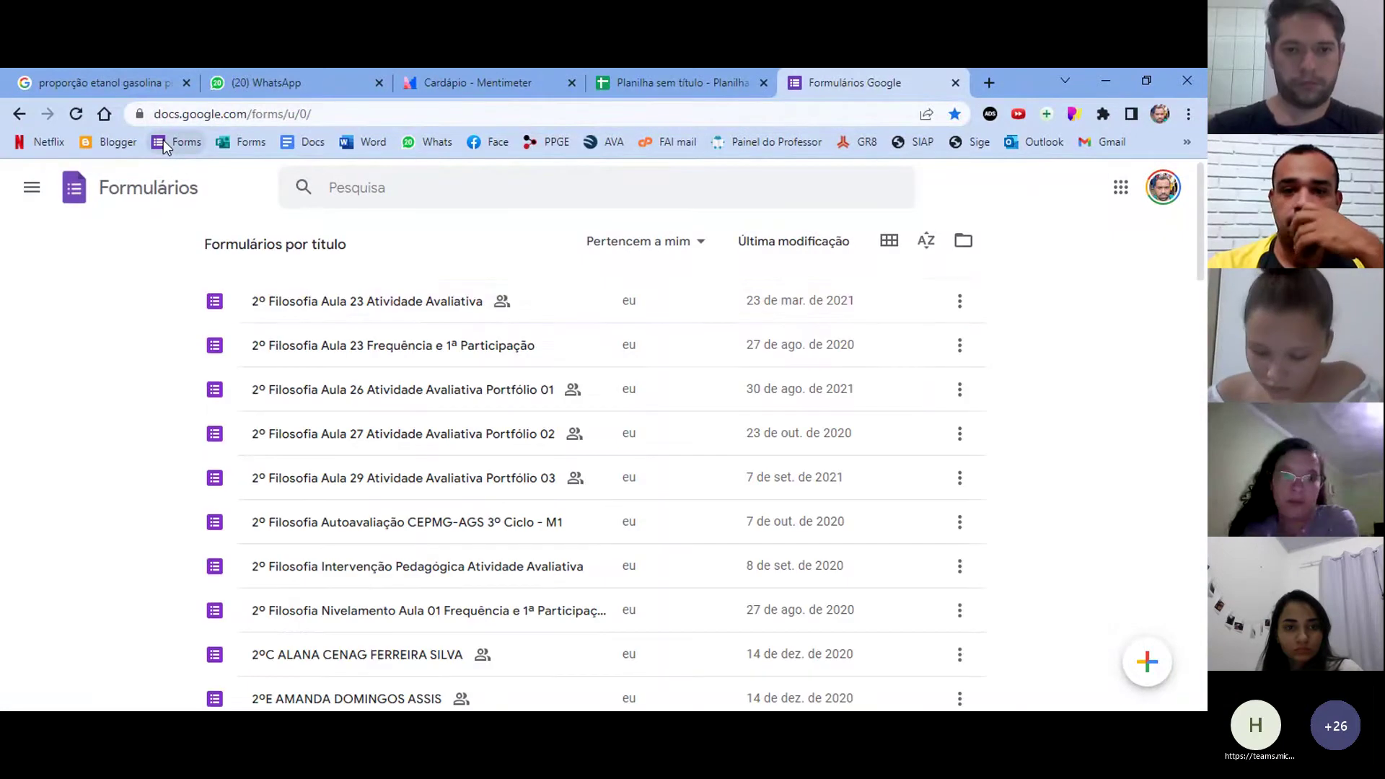
pyautogui.click(1163, 189)
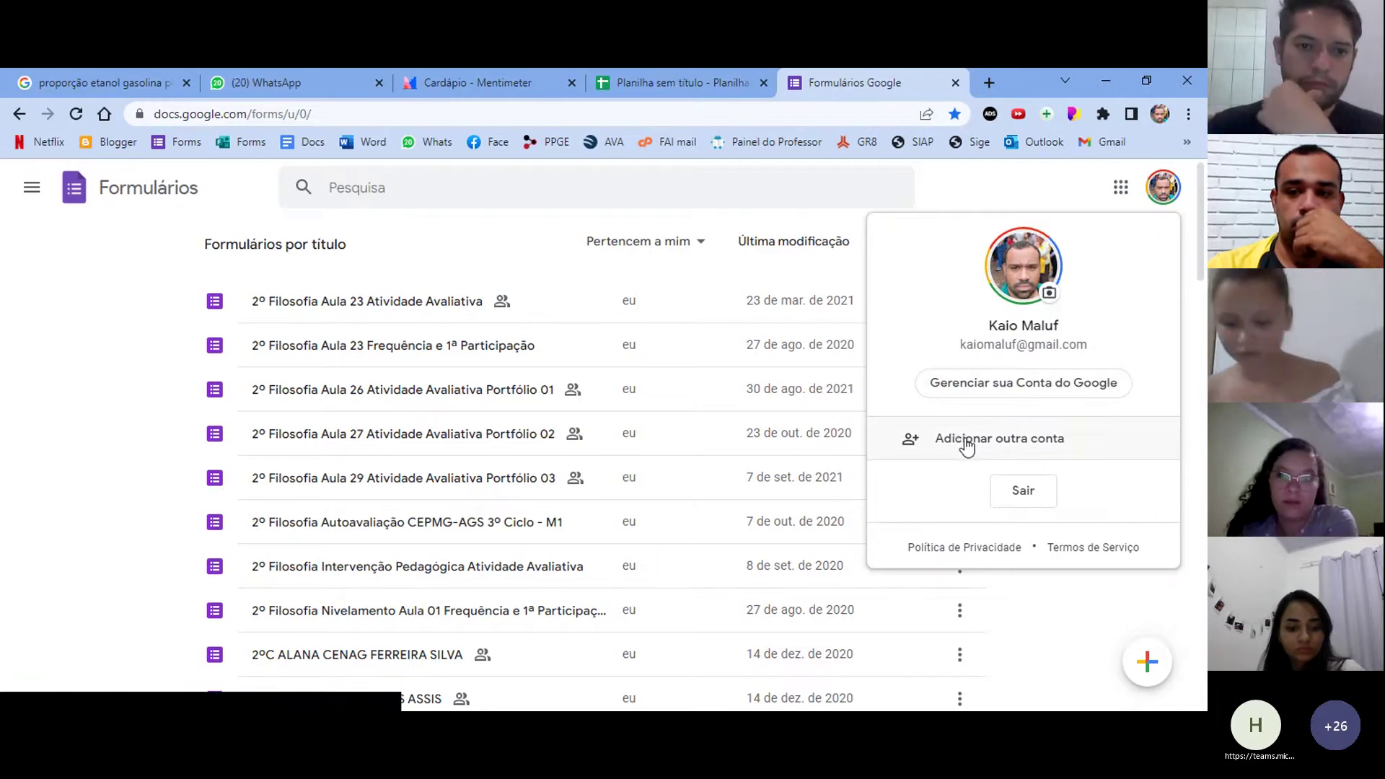
pyautogui.click(966, 438)
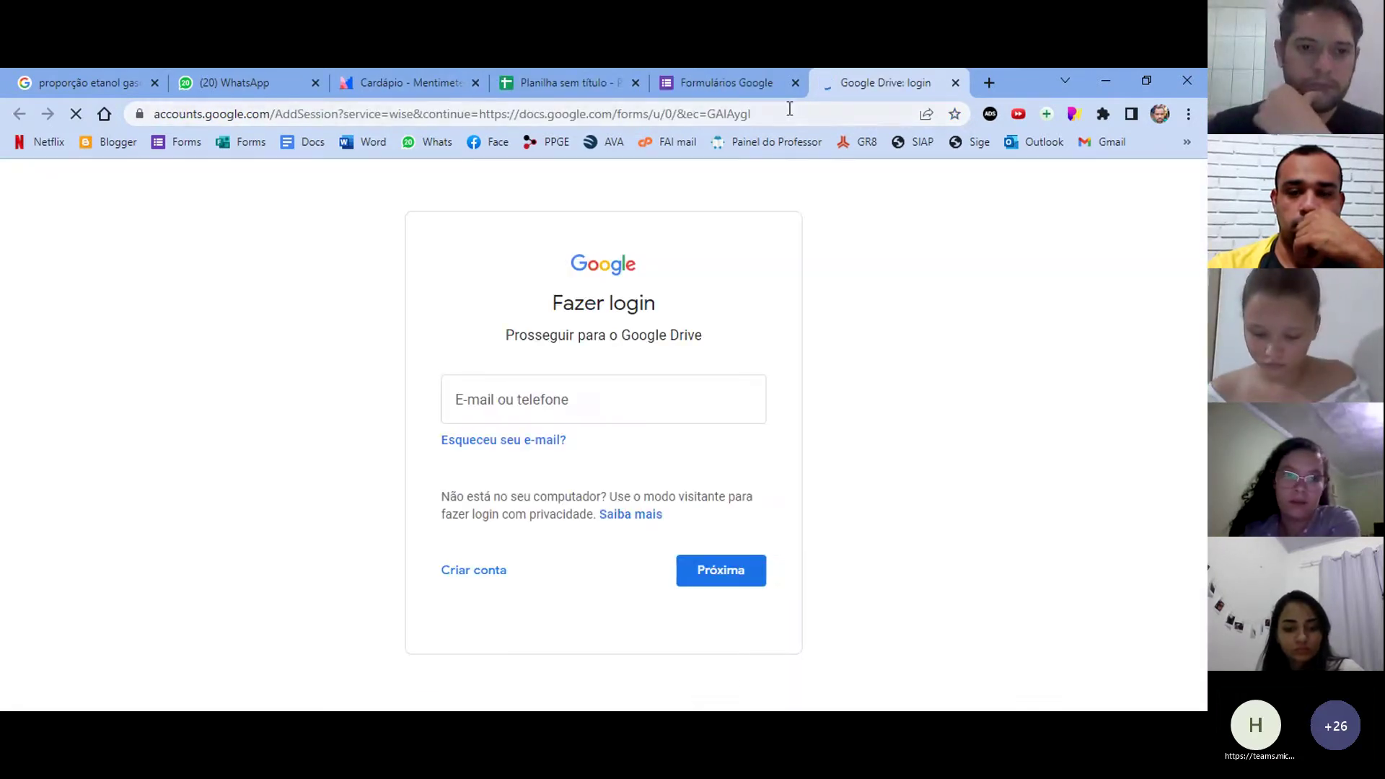
# - Sign in with the second account's e-mail address and password
pyautogui.click(494, 403)
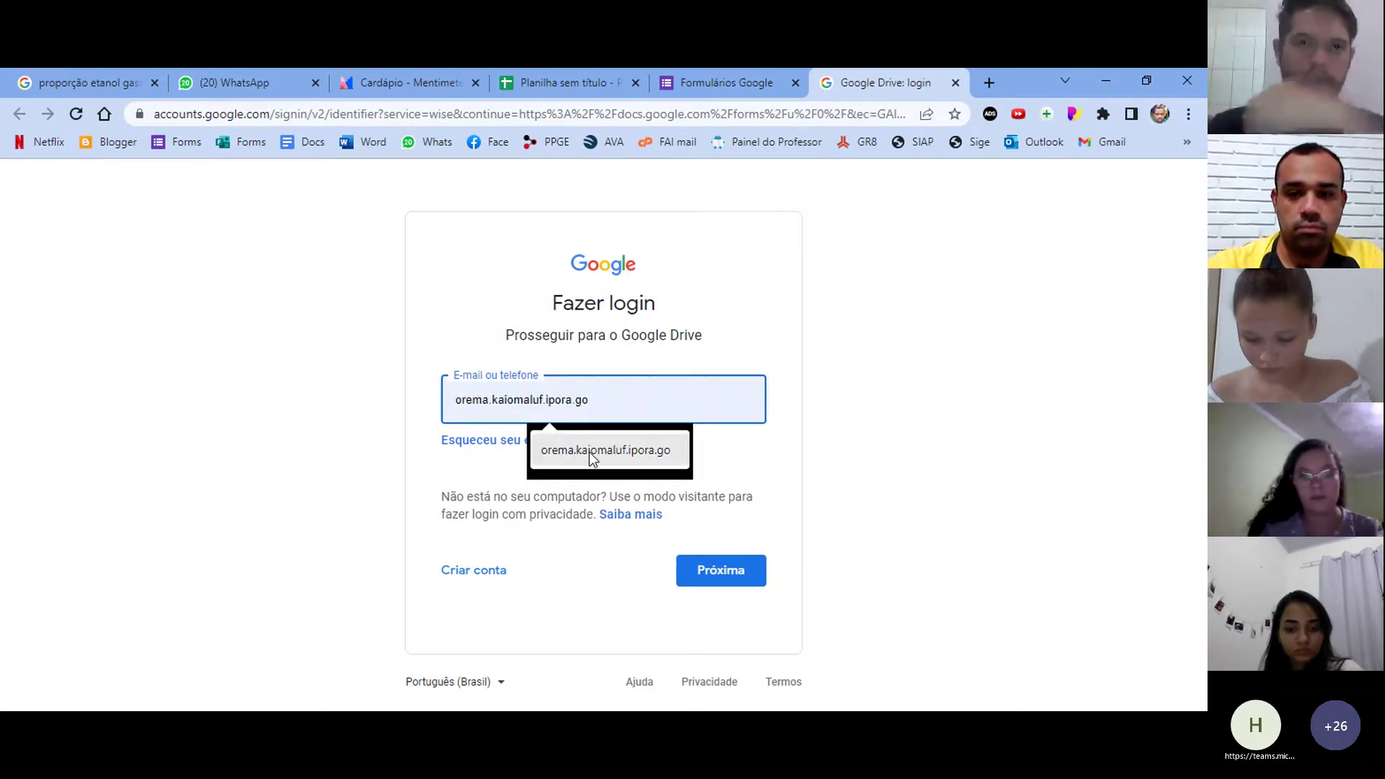
pyautogui.click(591, 451)
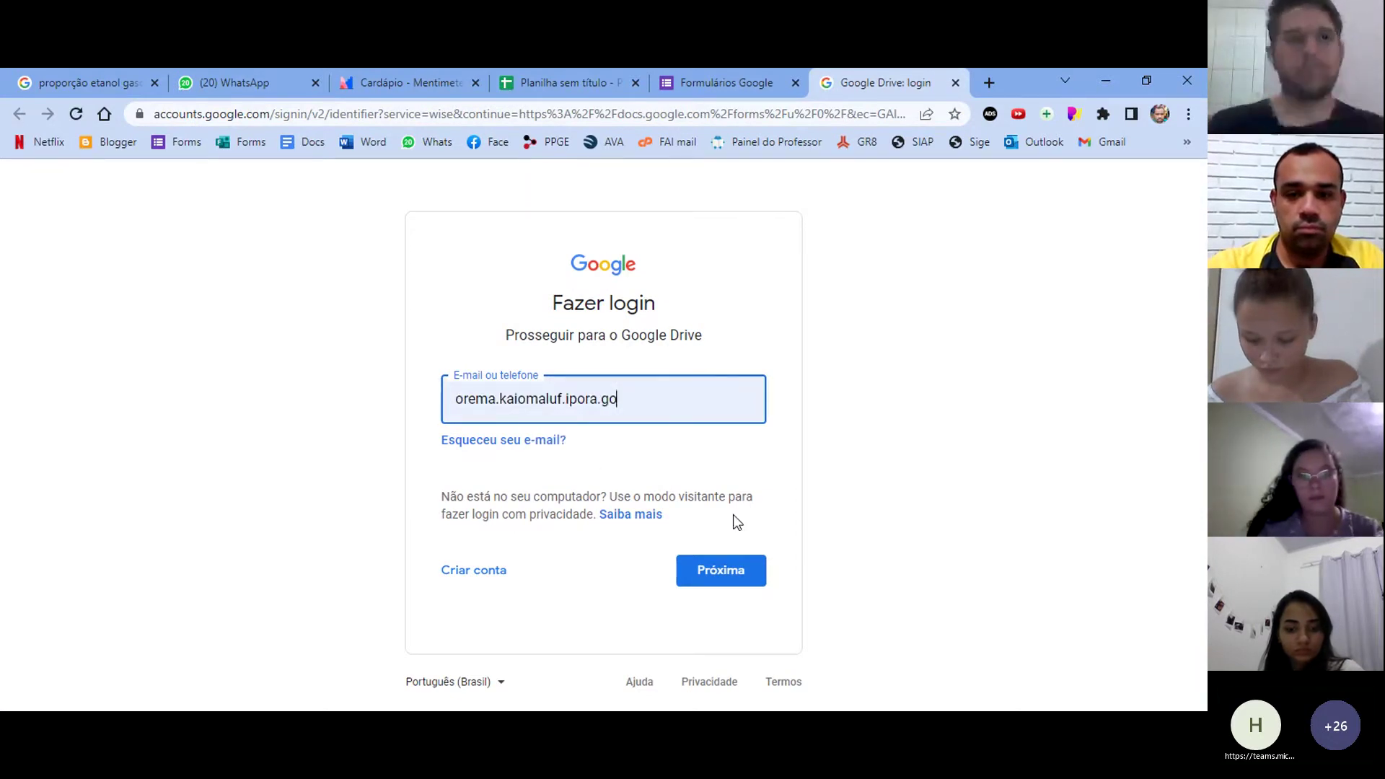
pyautogui.click(721, 571)
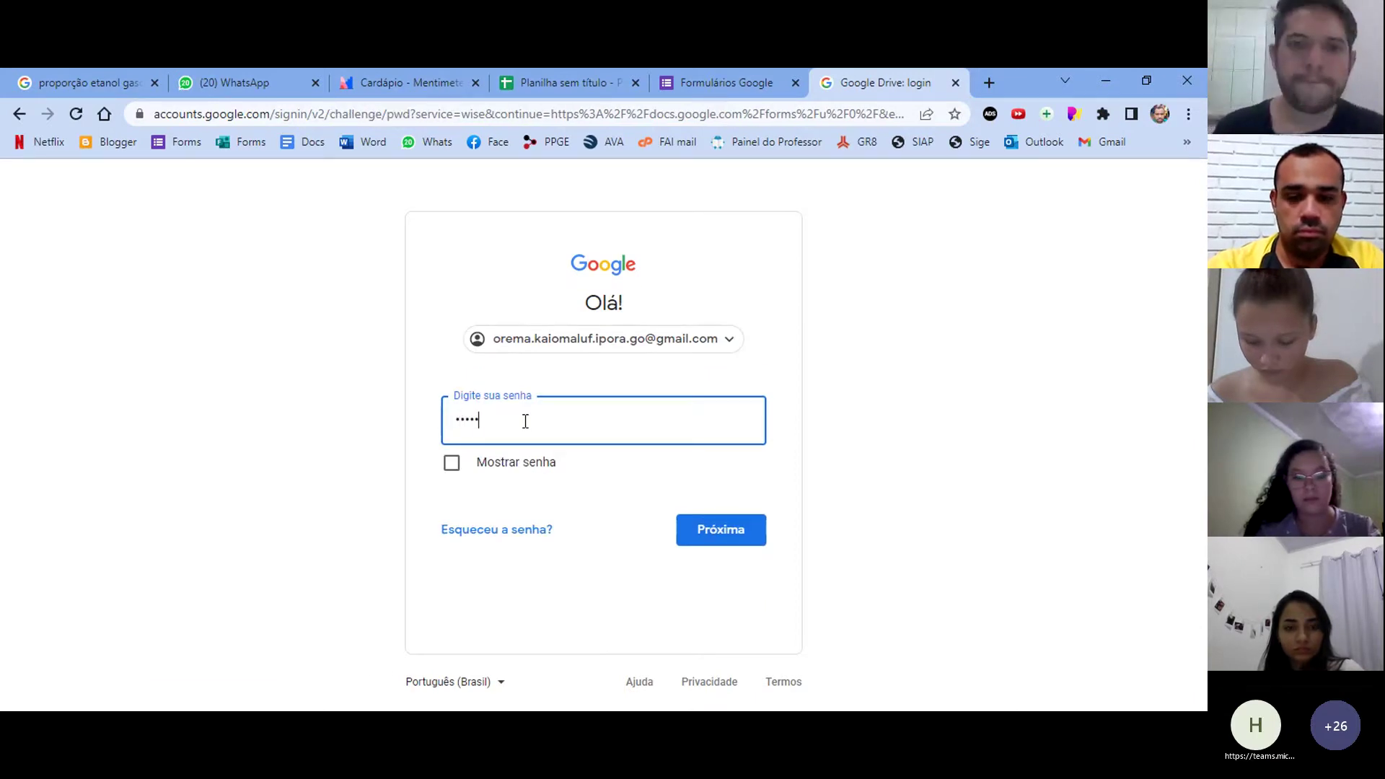
pyautogui.write('•••')
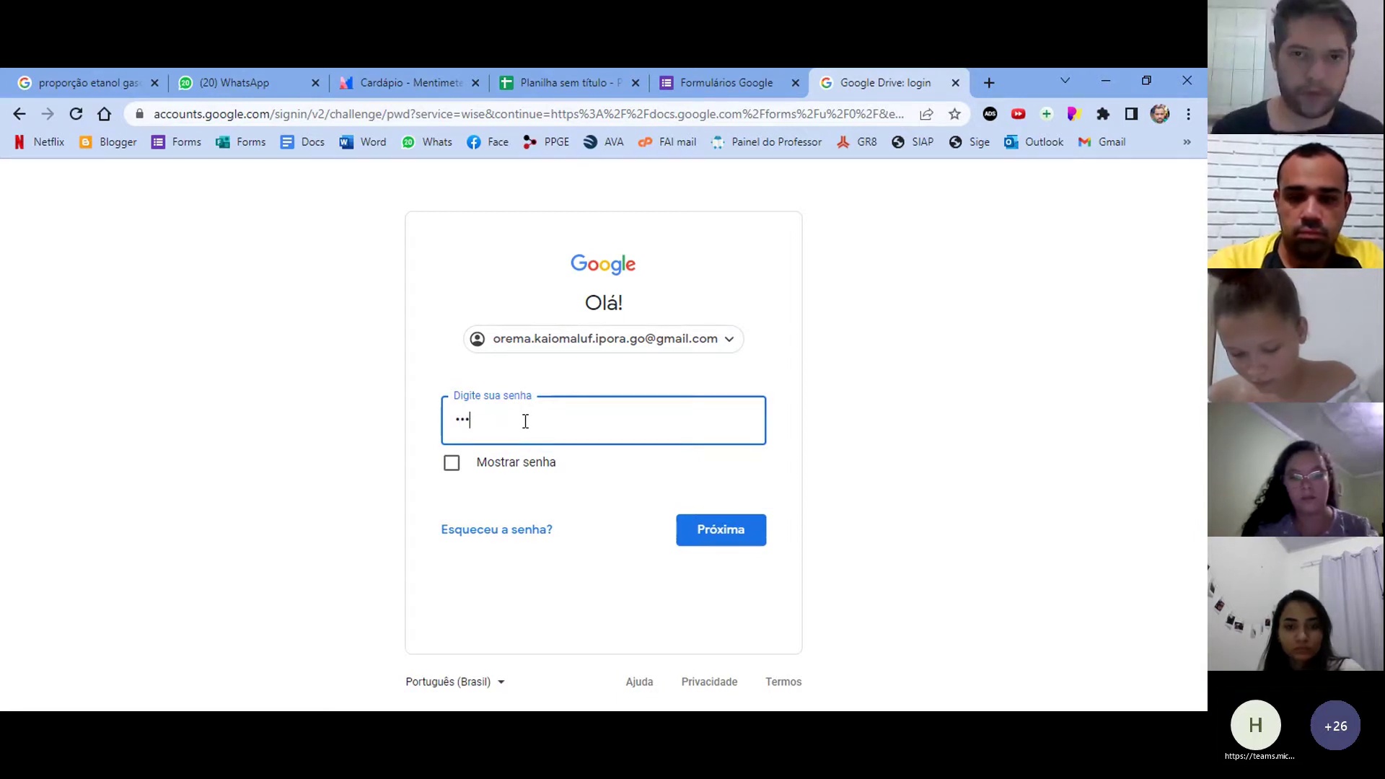
pyautogui.write('••••••')
pyautogui.click(719, 530)
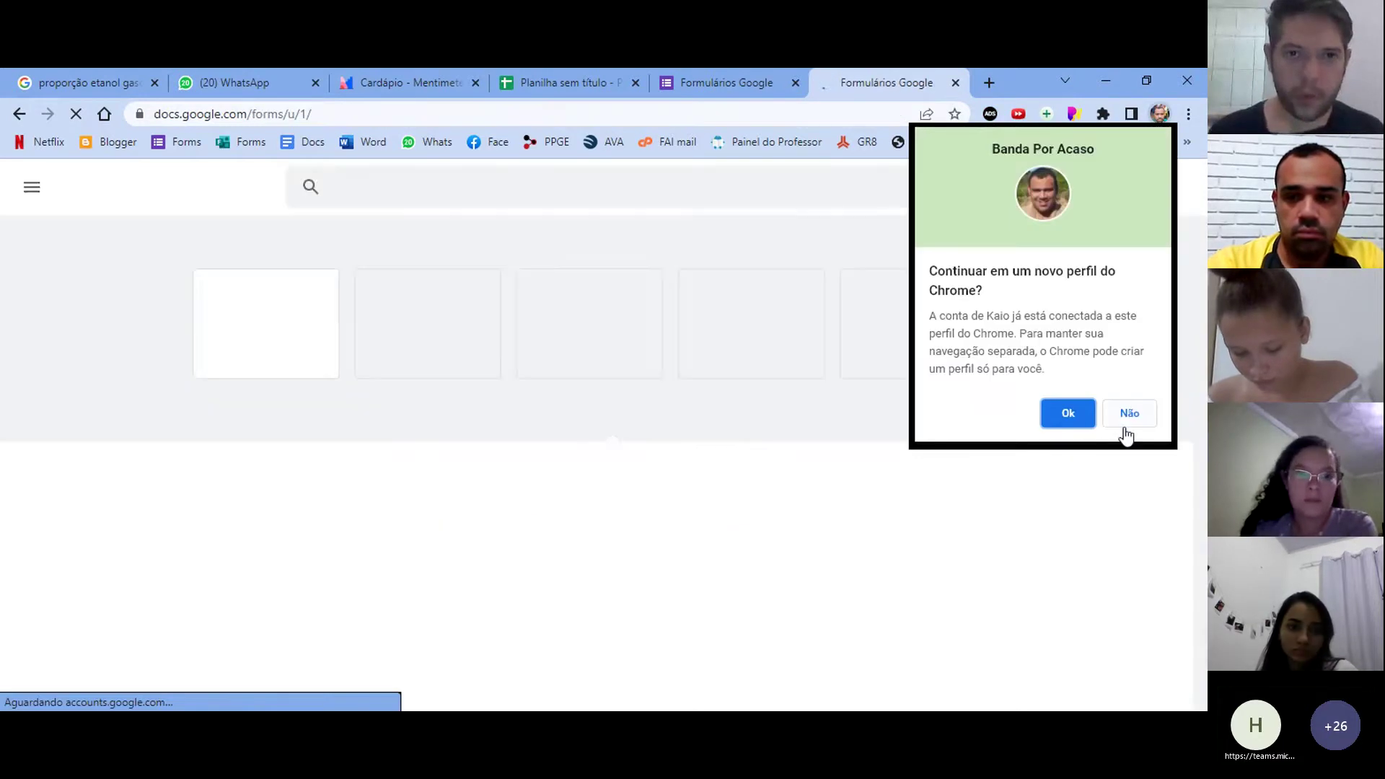
# - Decline the separate Chrome profile, open the Aula 05 Lógica Atividade Avaliativa form and view its responses
pyautogui.click(1131, 413)
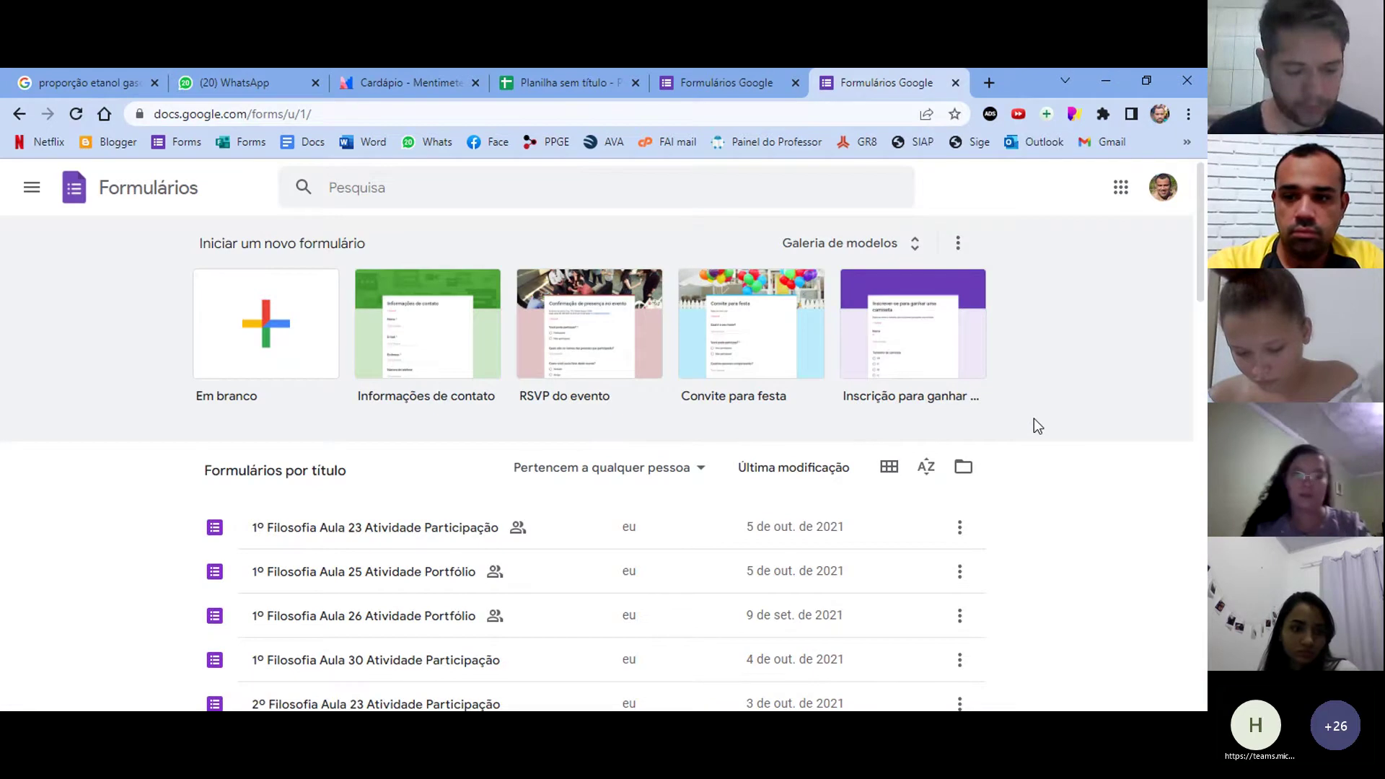
pyautogui.scroll(-15, 1034, 418)
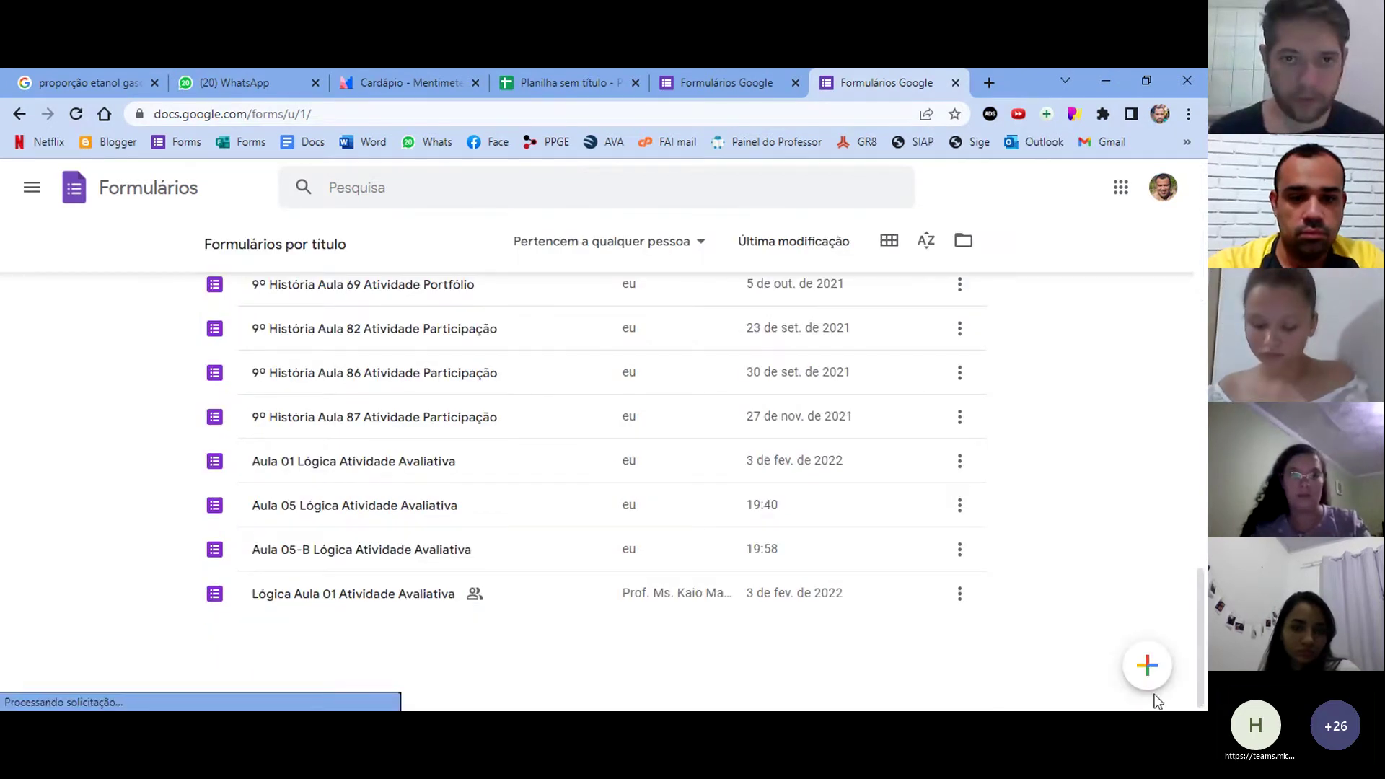
pyautogui.click(326, 514)
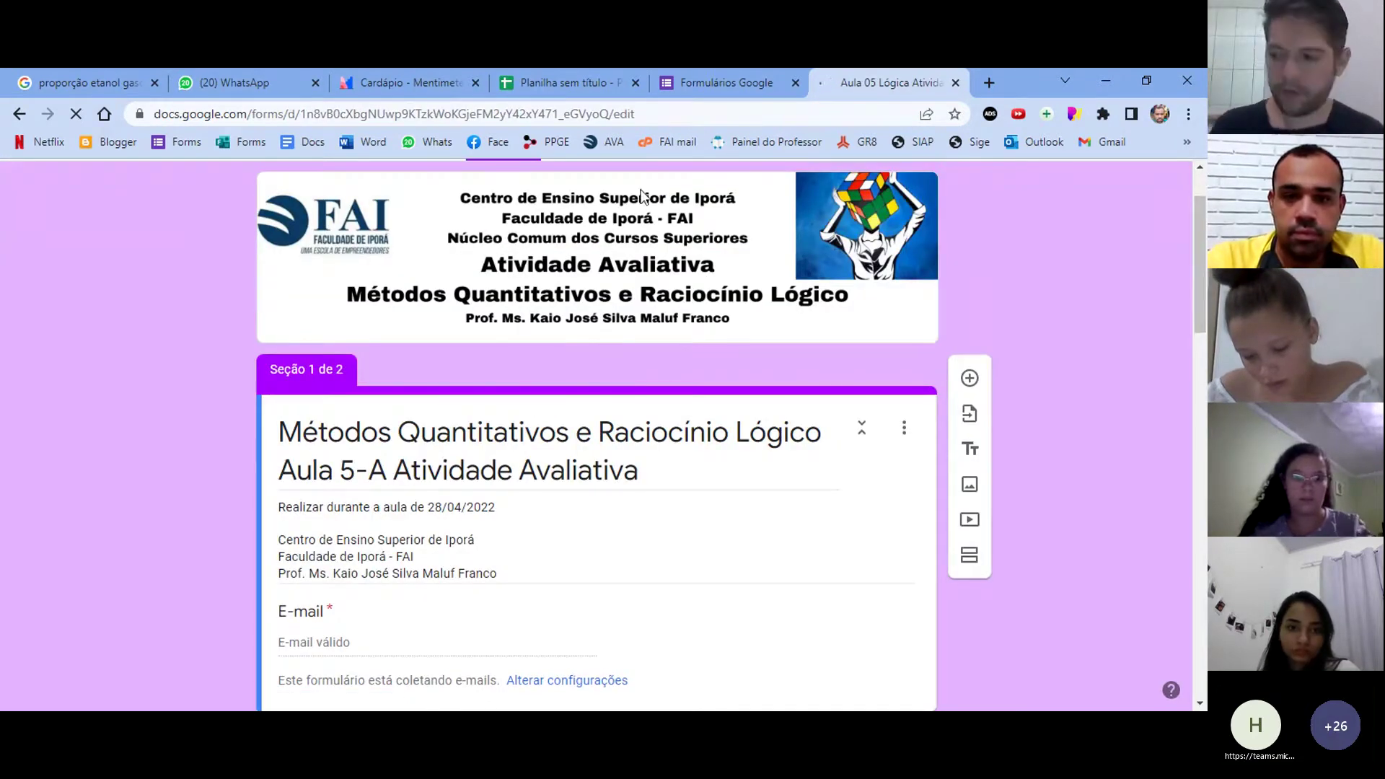
pyautogui.scroll(1, 1201, 250)
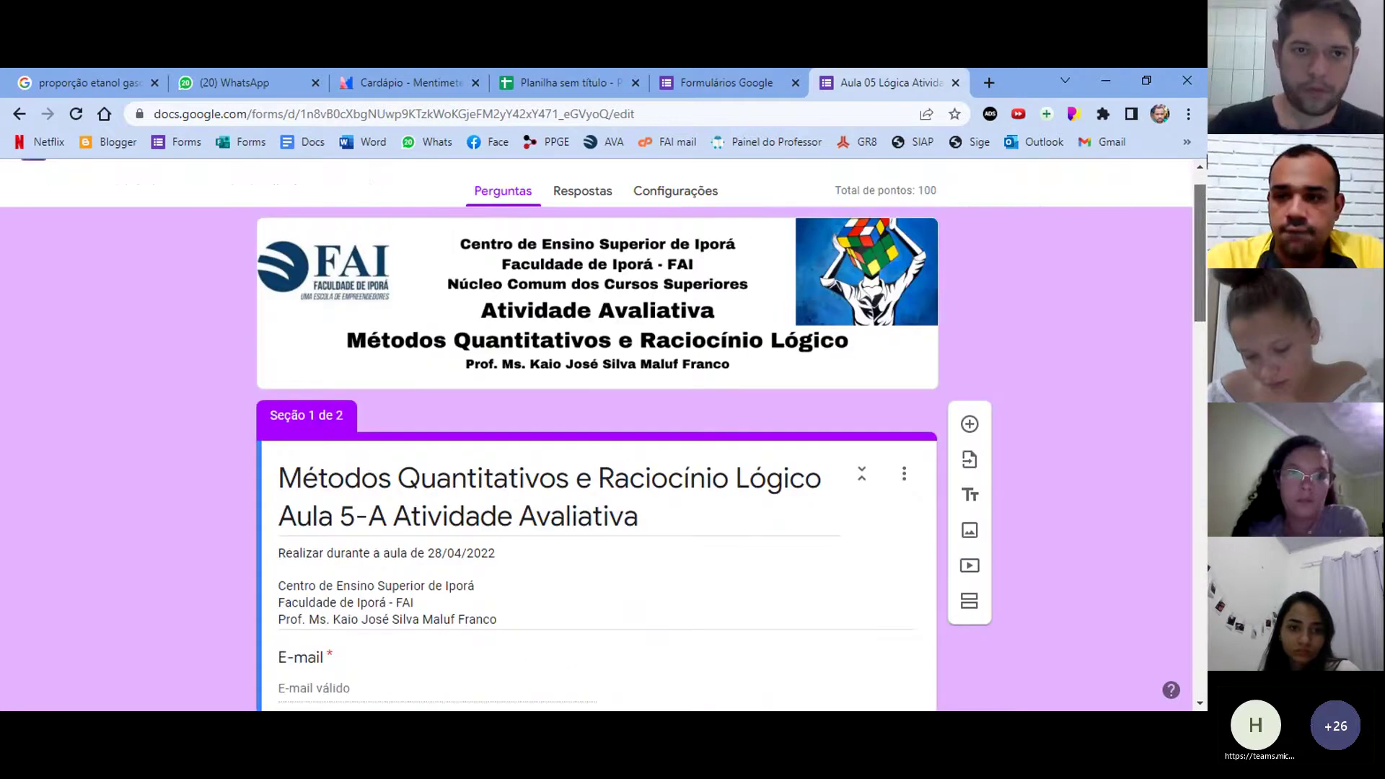
pyautogui.click(599, 239)
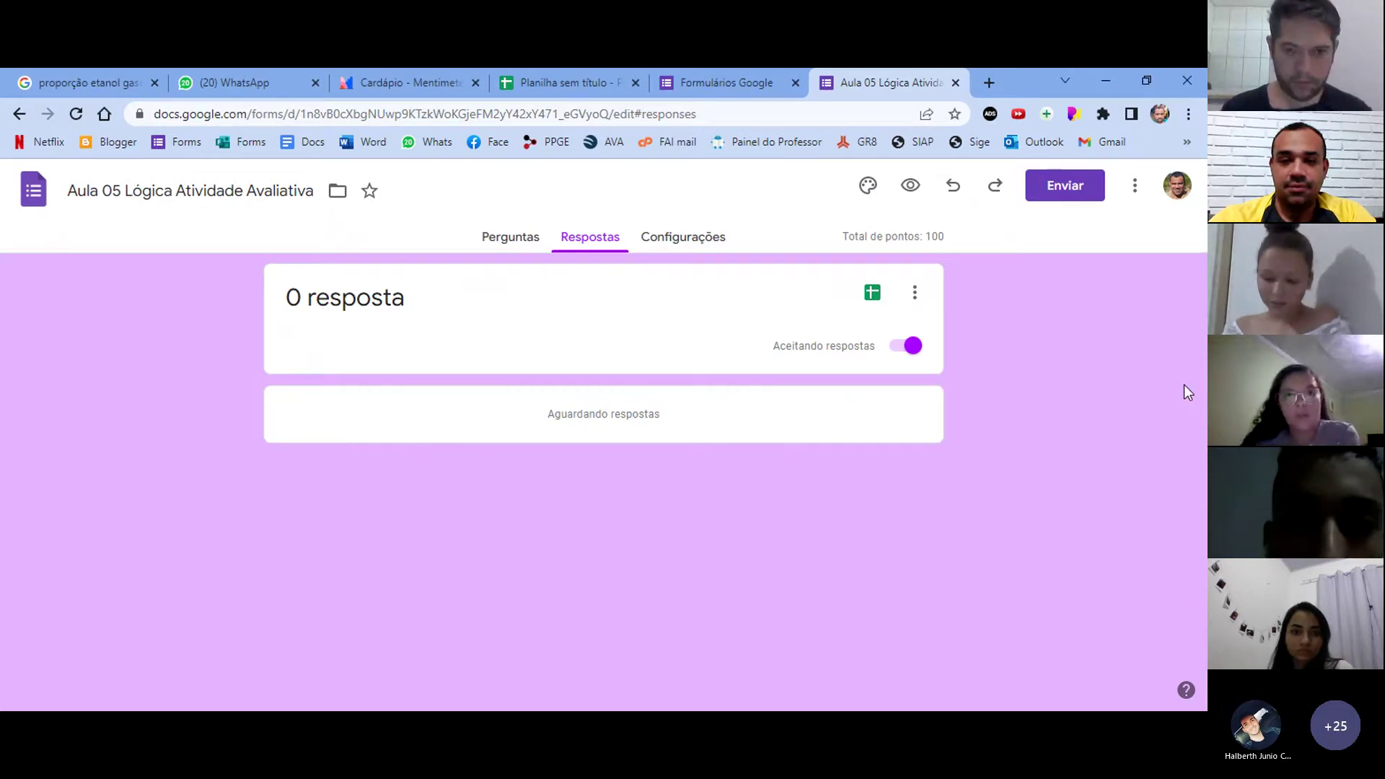
# - Reload the form, check WhatsApp and the form's questions, then return to the untitled spreadsheet
pyautogui.click(595, 112)
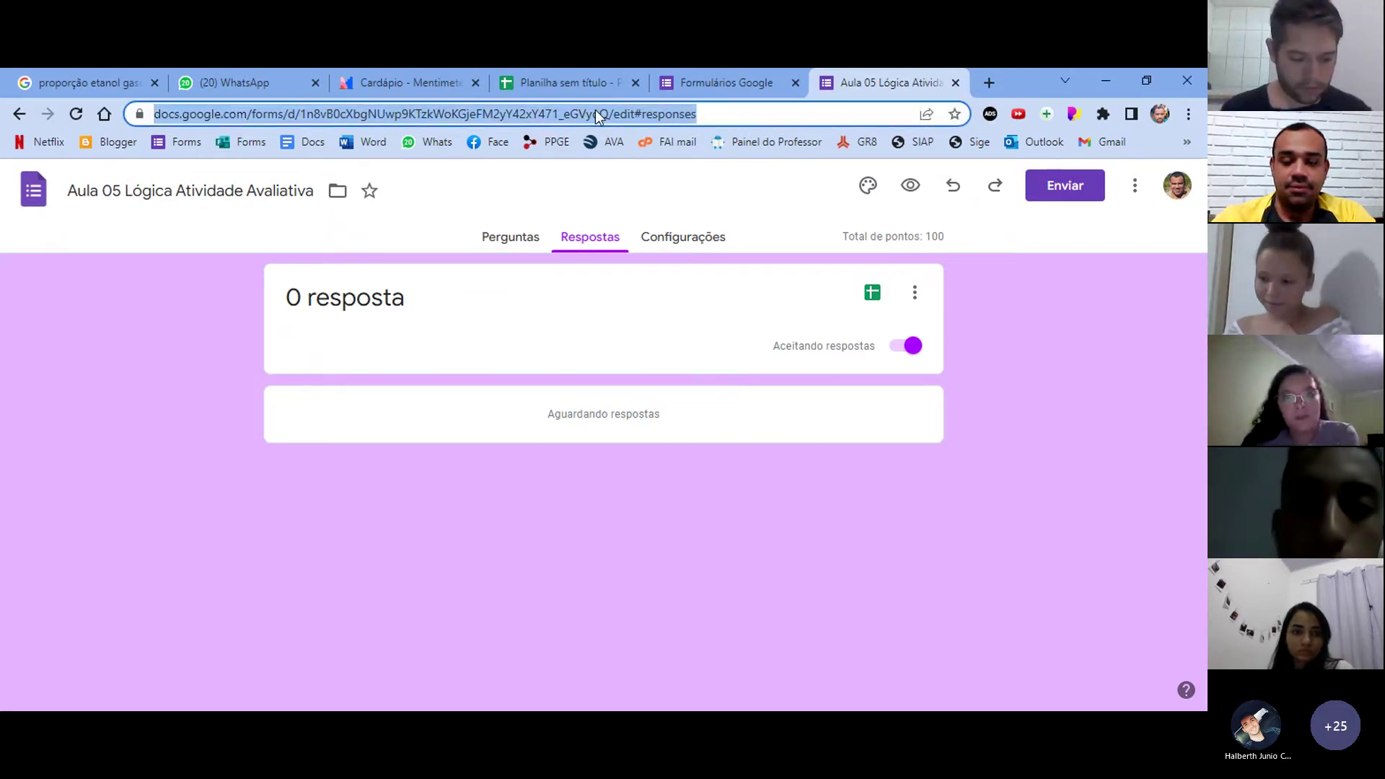
pyautogui.press('Return')
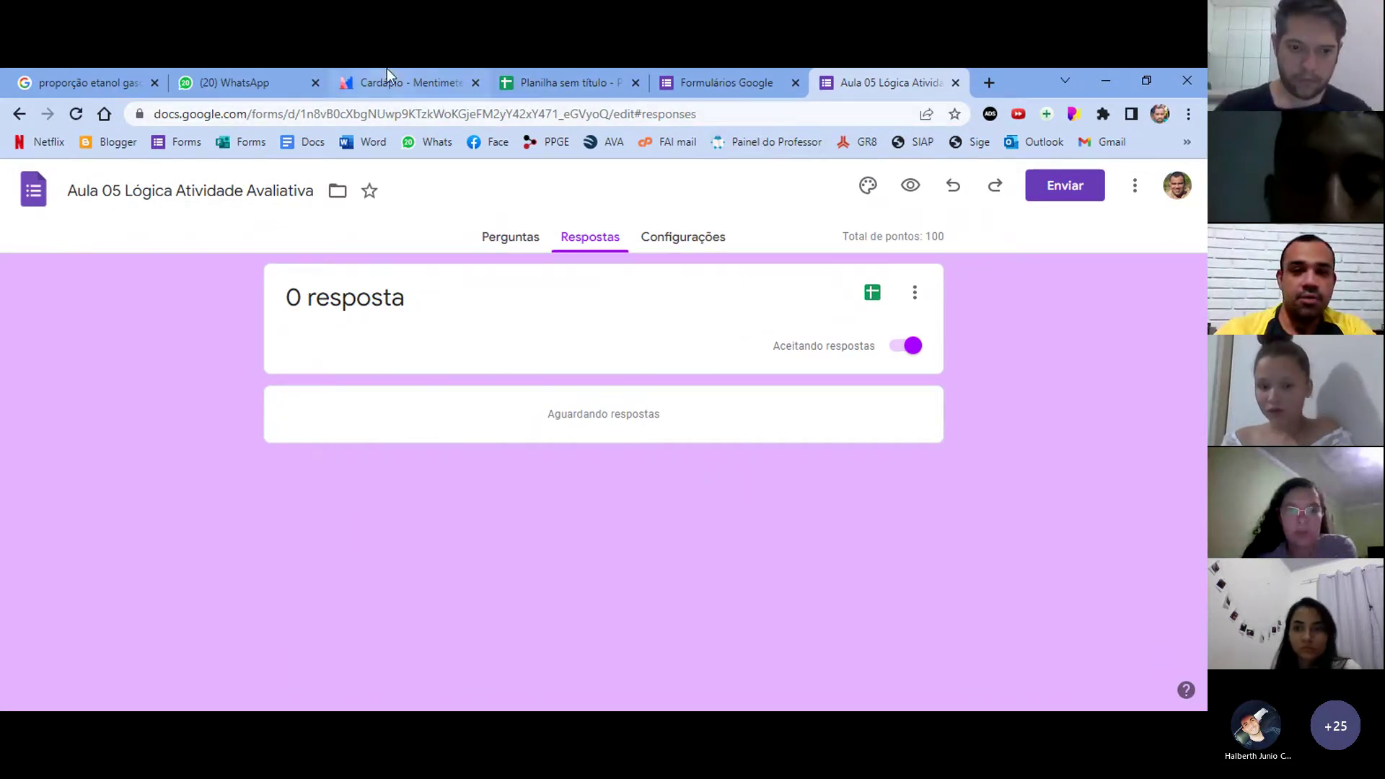
pyautogui.click(234, 79)
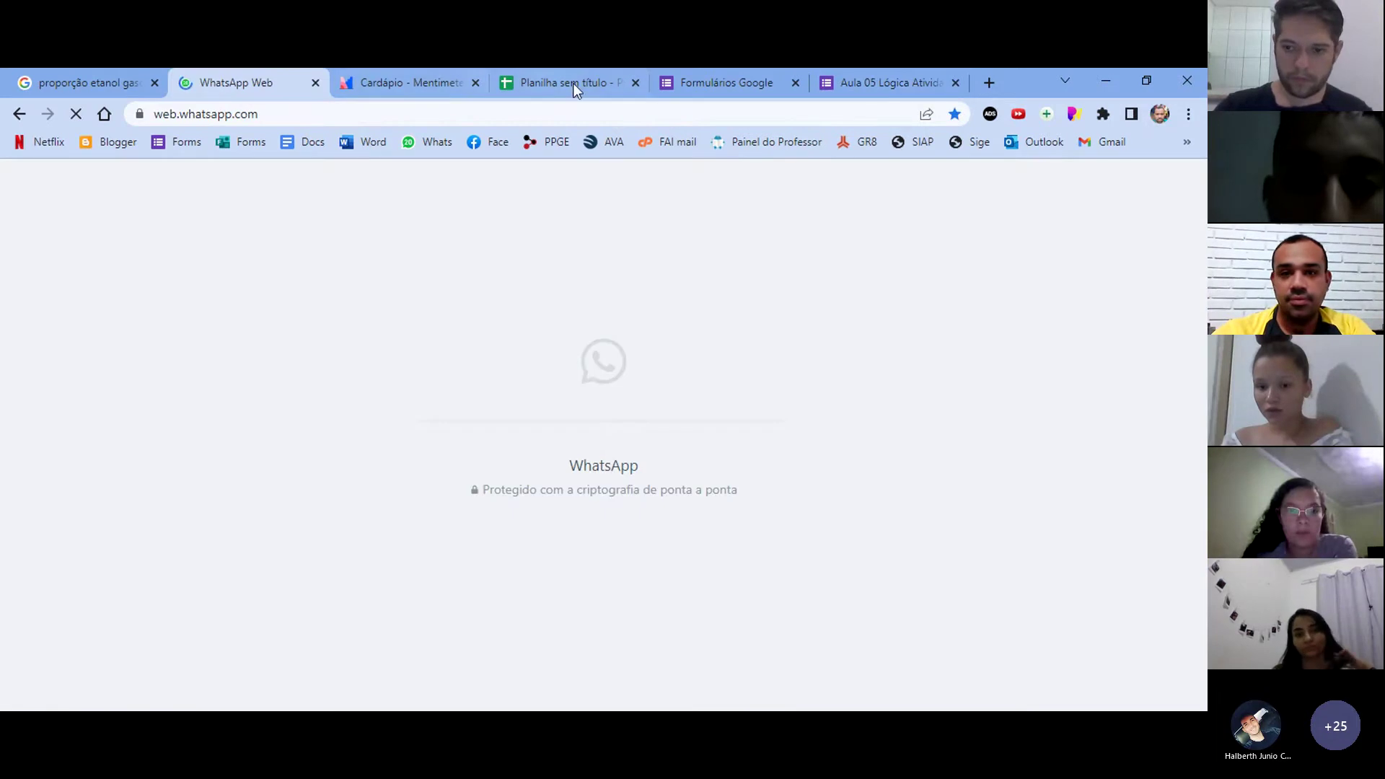
pyautogui.click(866, 85)
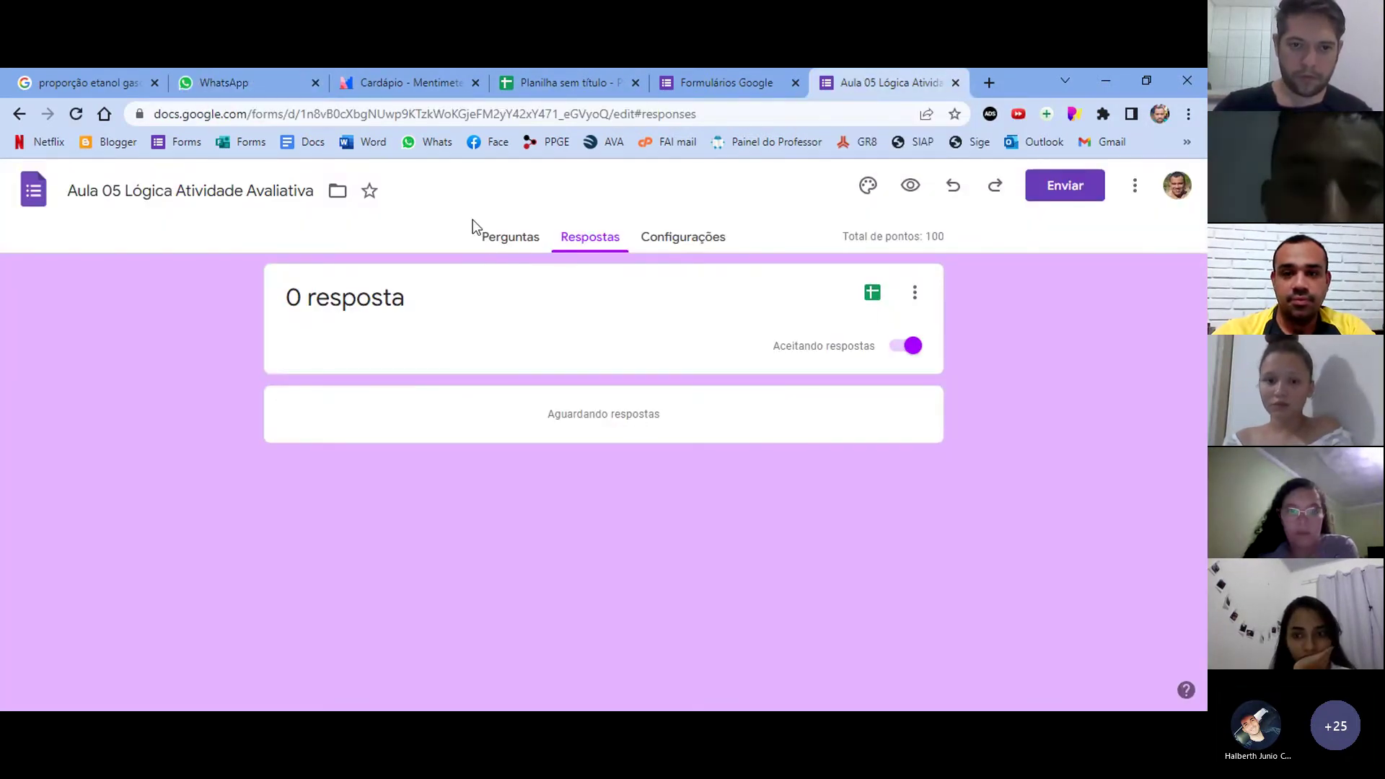
pyautogui.click(508, 241)
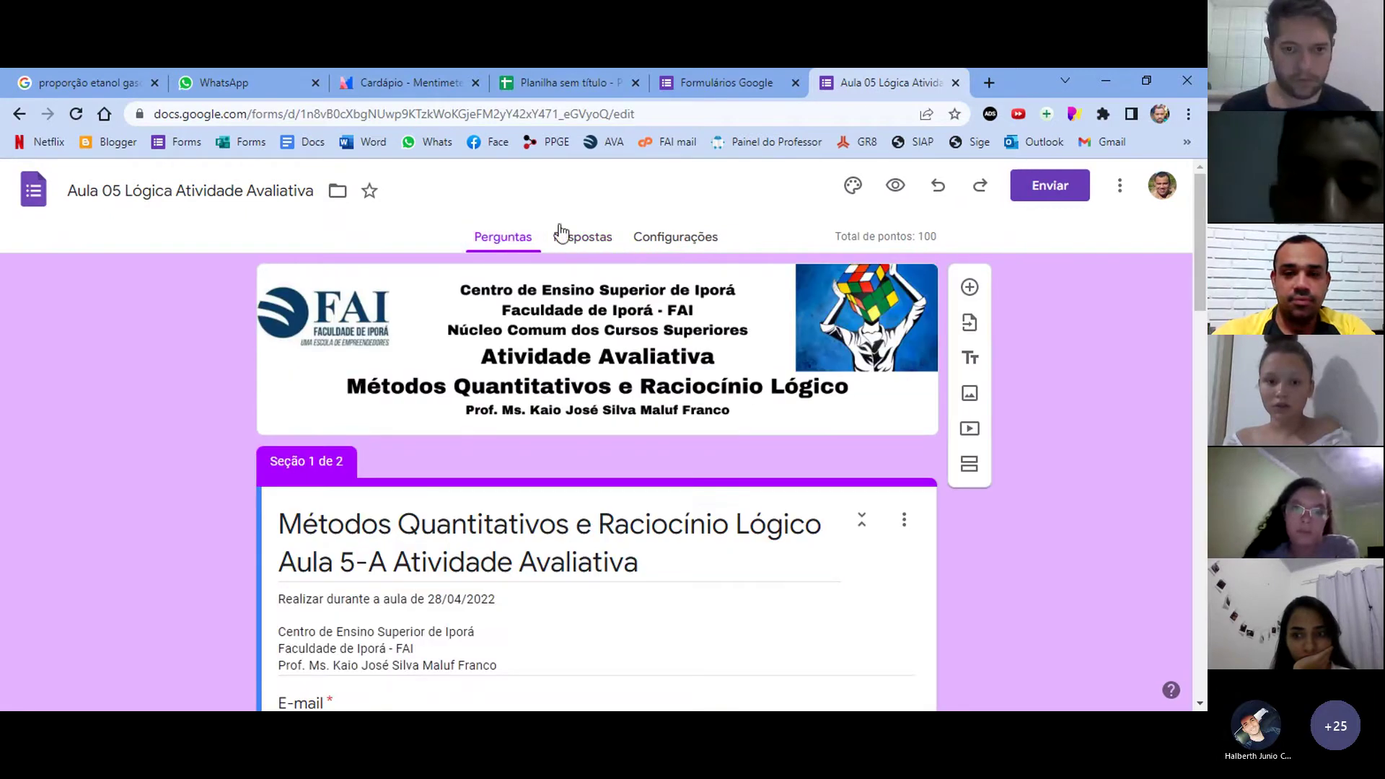
pyautogui.click(583, 239)
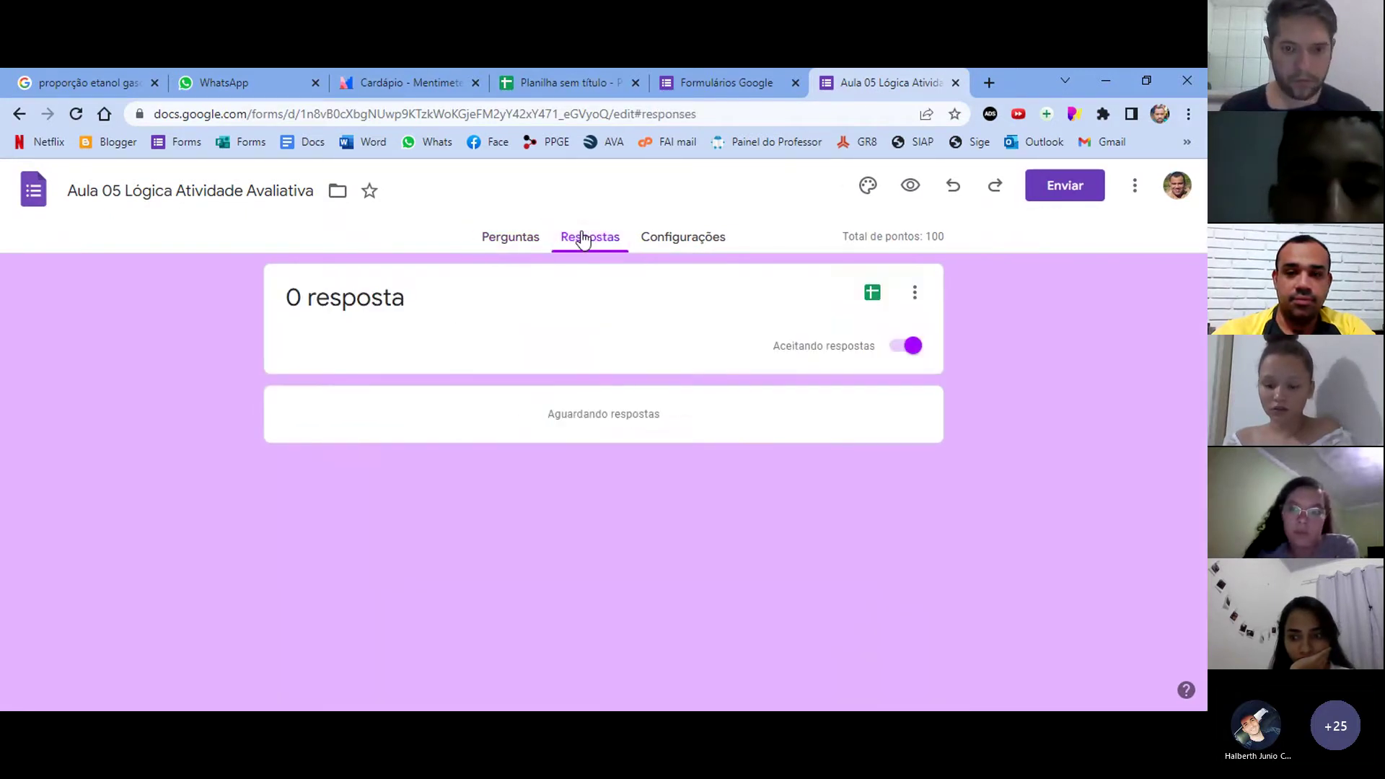
pyautogui.click(547, 74)
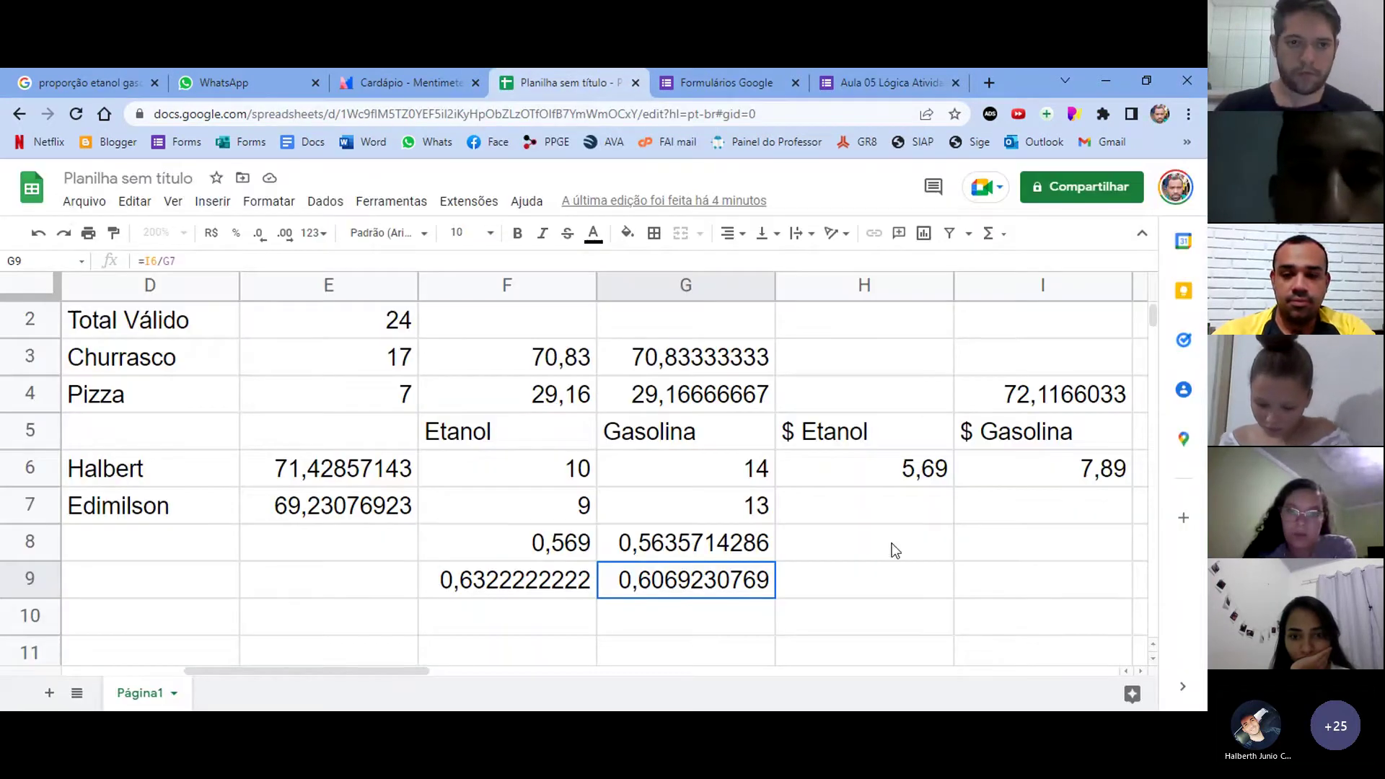
# - Enter Carro A, Carro B, Carro C and Carro D in cells D10 to D13
pyautogui.click(881, 553)
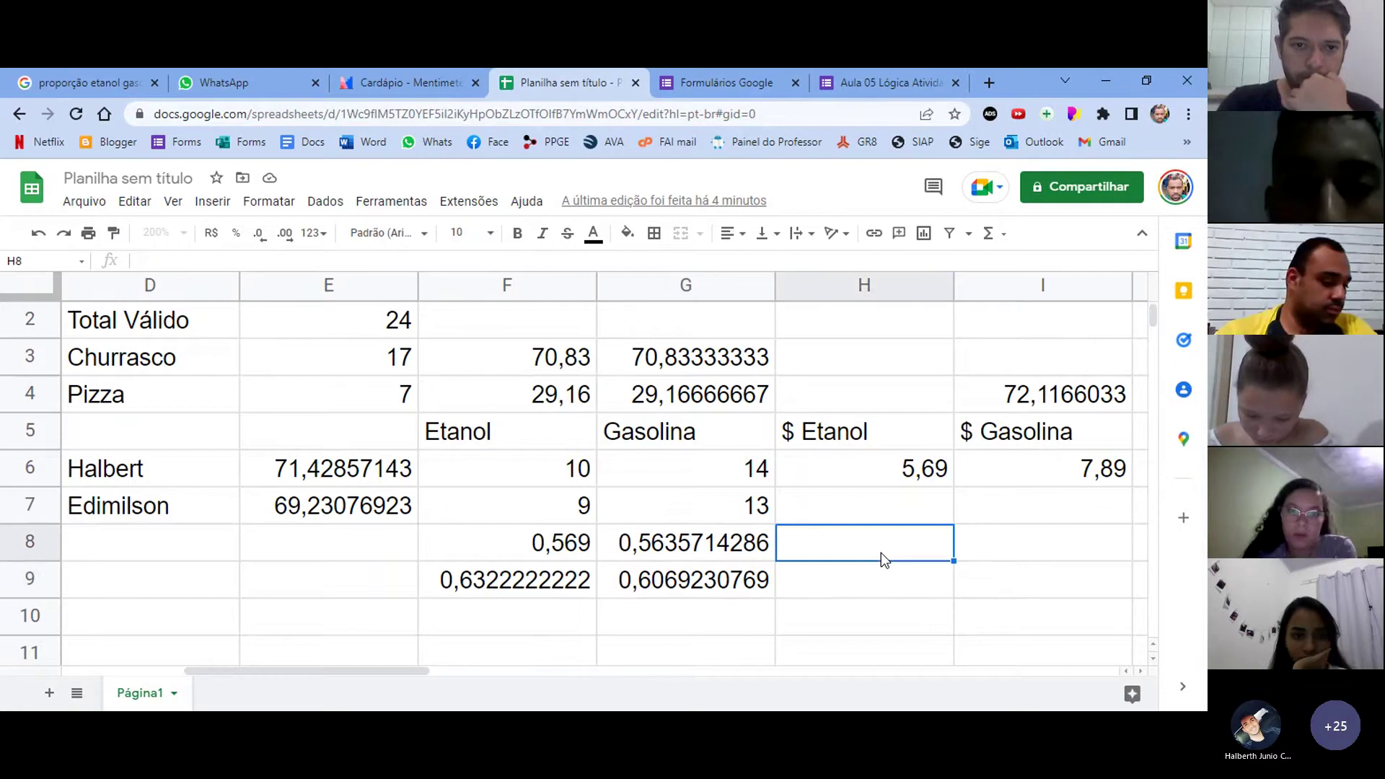
pyautogui.click(1018, 548)
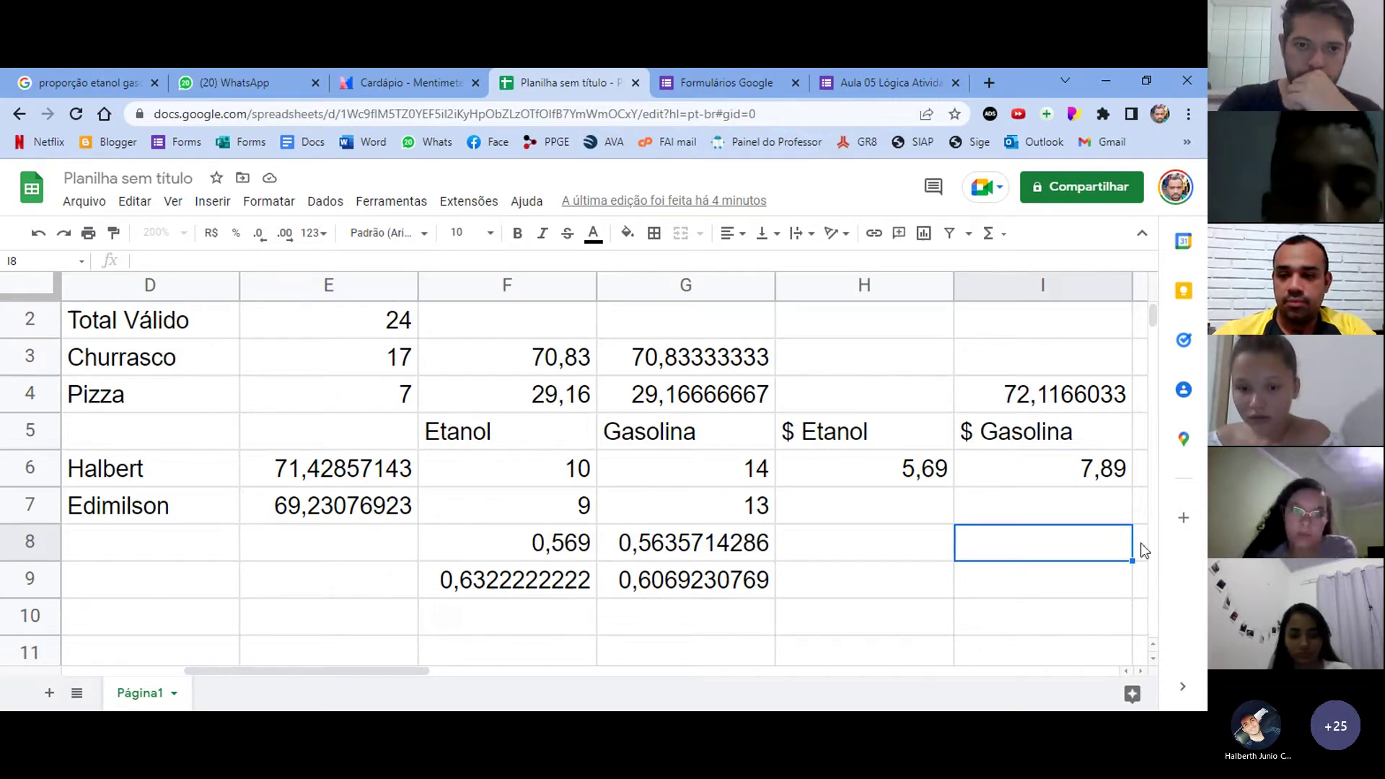
pyautogui.scroll(-5, 1152, 665)
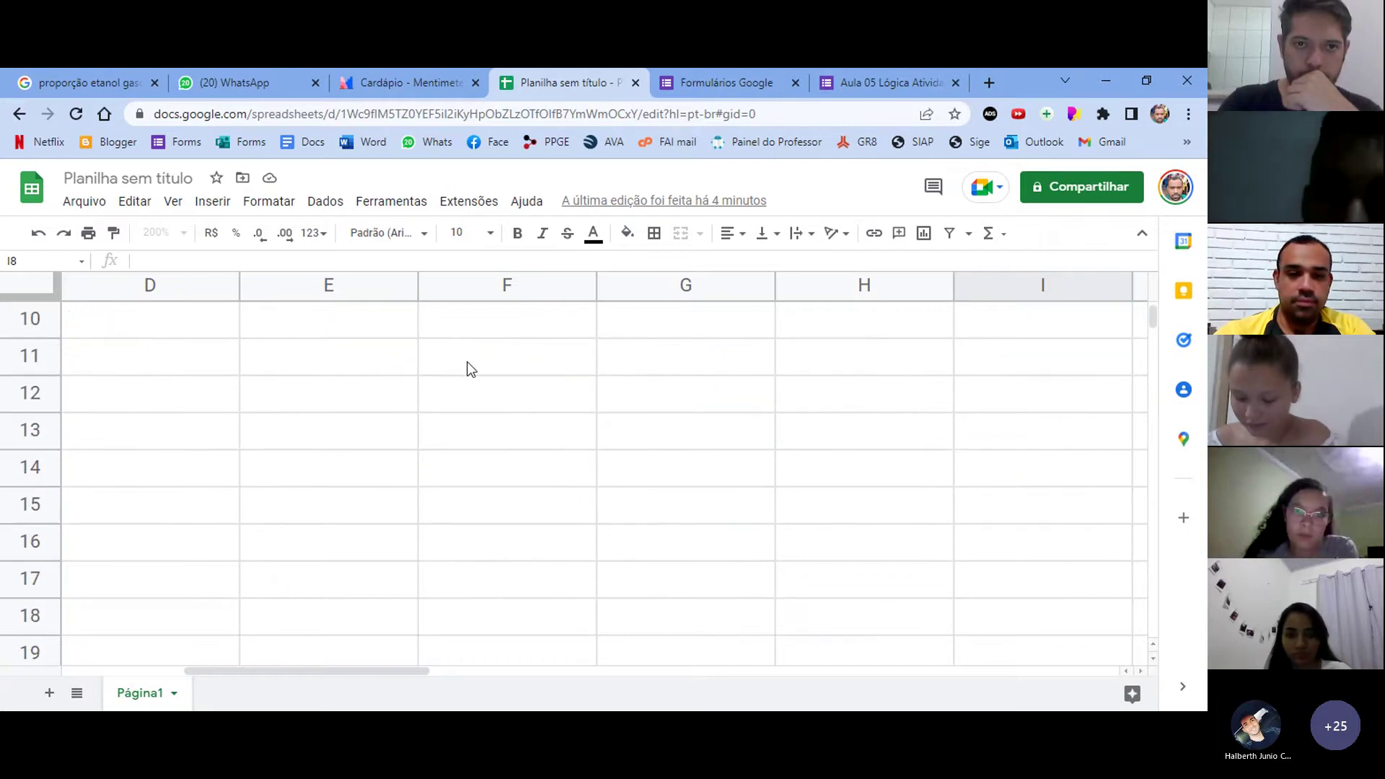
pyautogui.click(128, 322)
pyautogui.write('Carr')
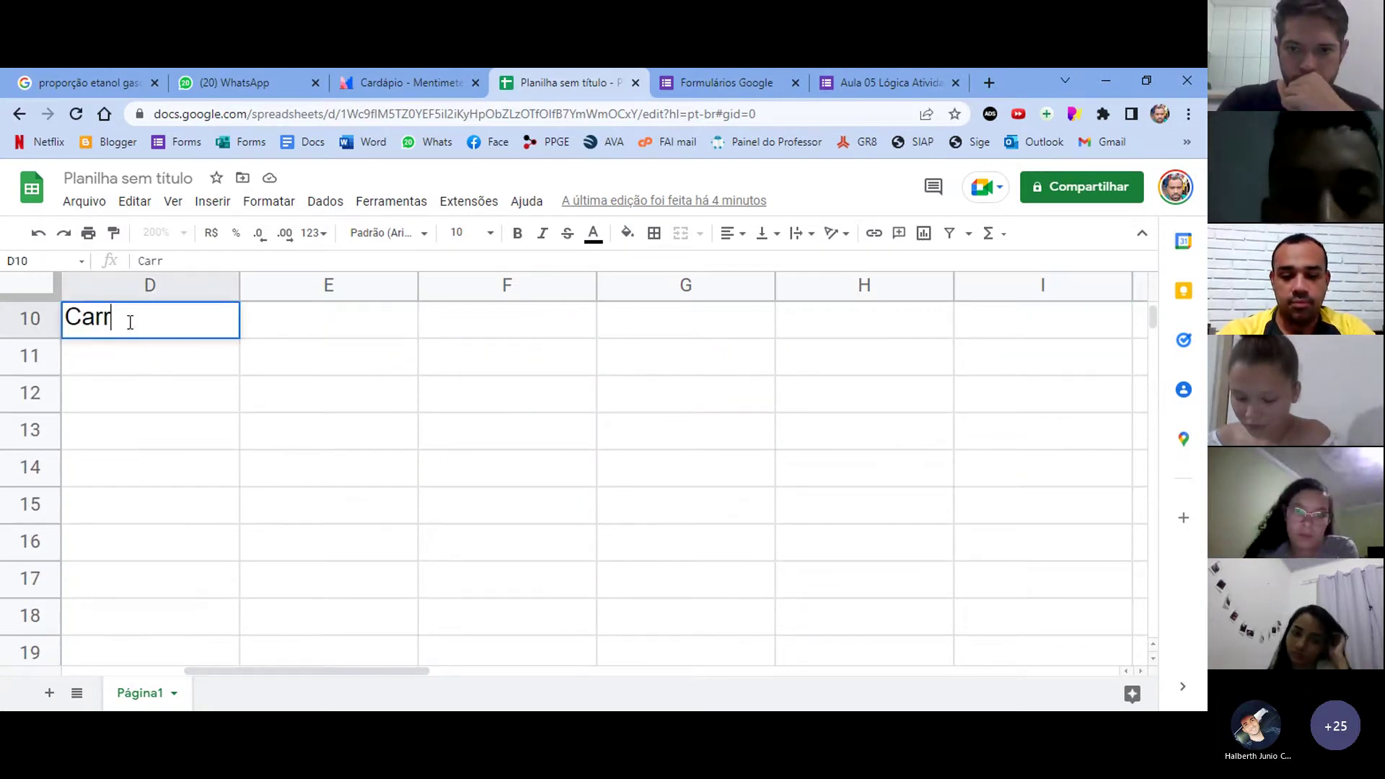
pyautogui.write('o A')
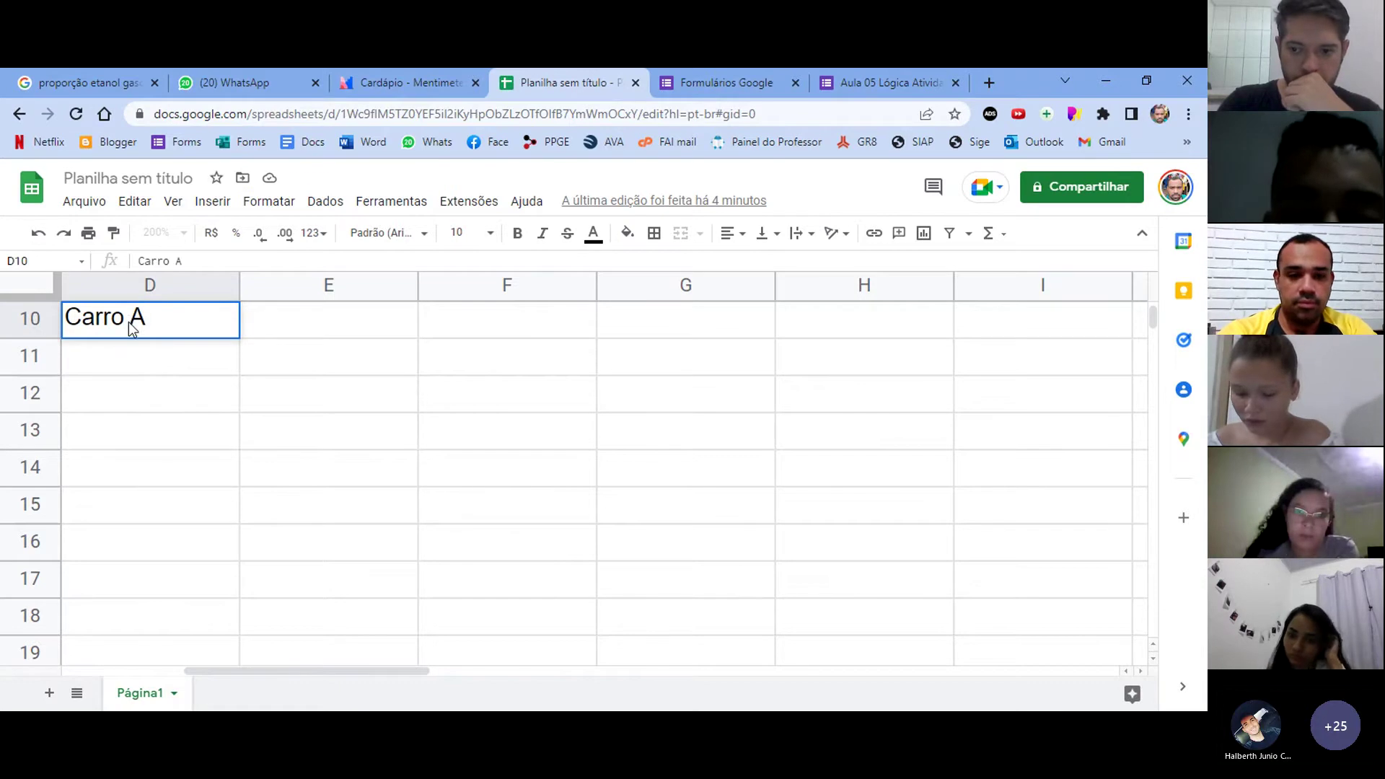
pyautogui.press('Return')
pyautogui.write('Carro B')
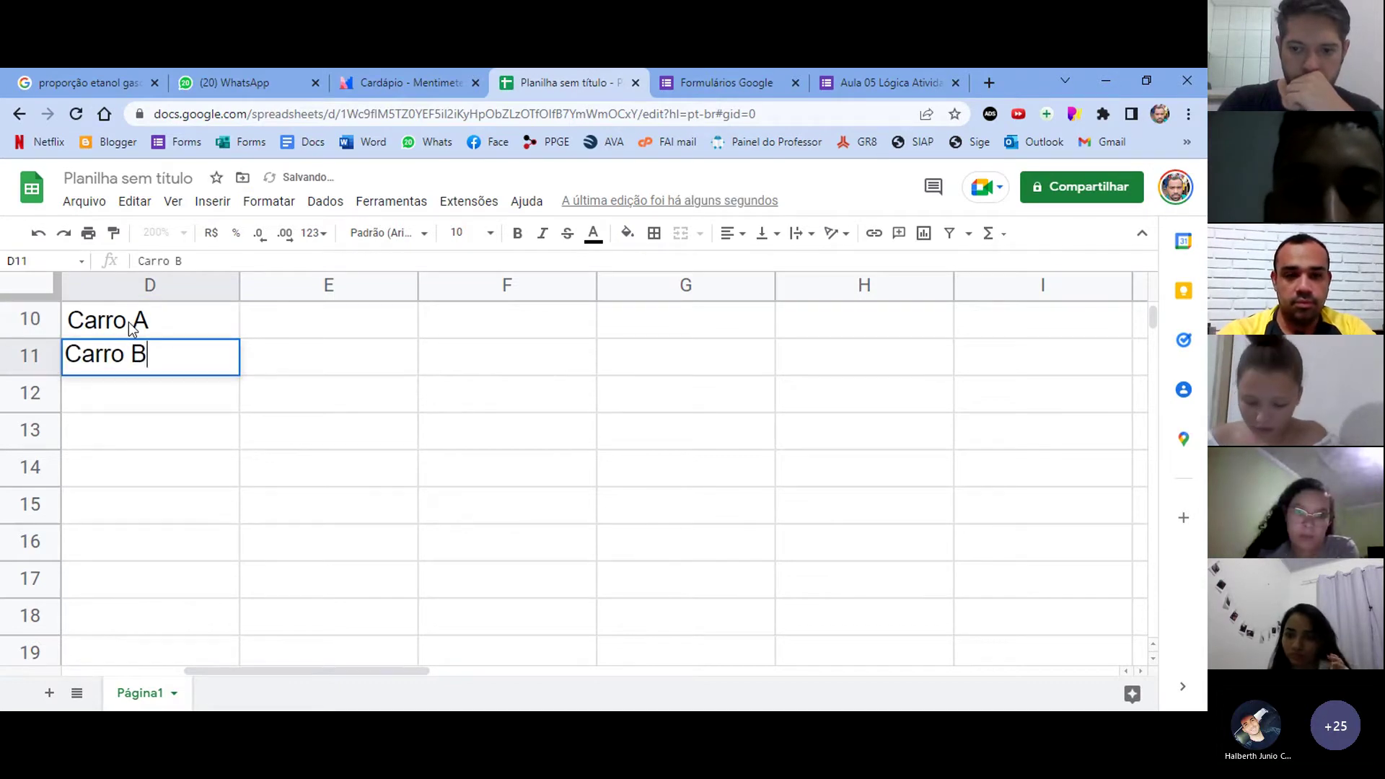
pyautogui.press('Return')
pyautogui.write('Carro C')
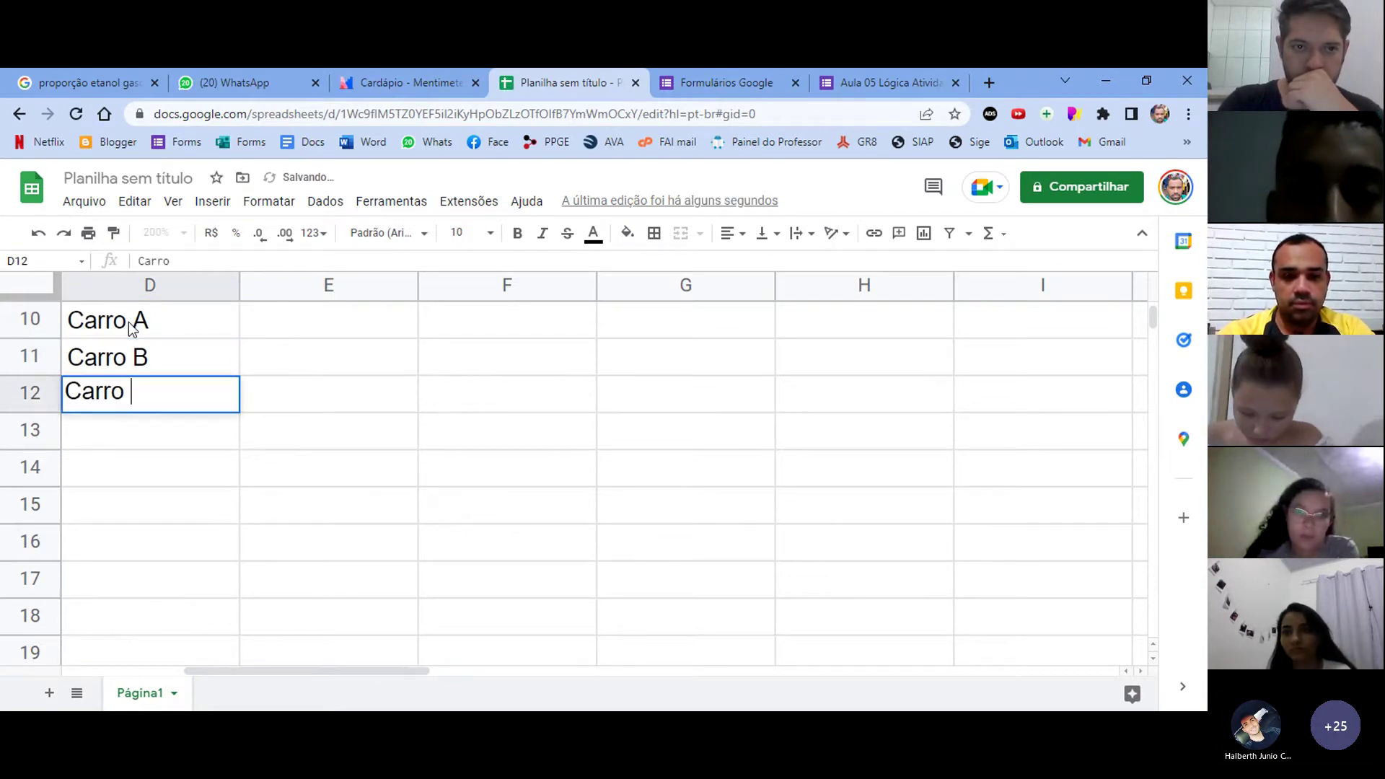
pyautogui.press('Return')
pyautogui.write('Carro D')
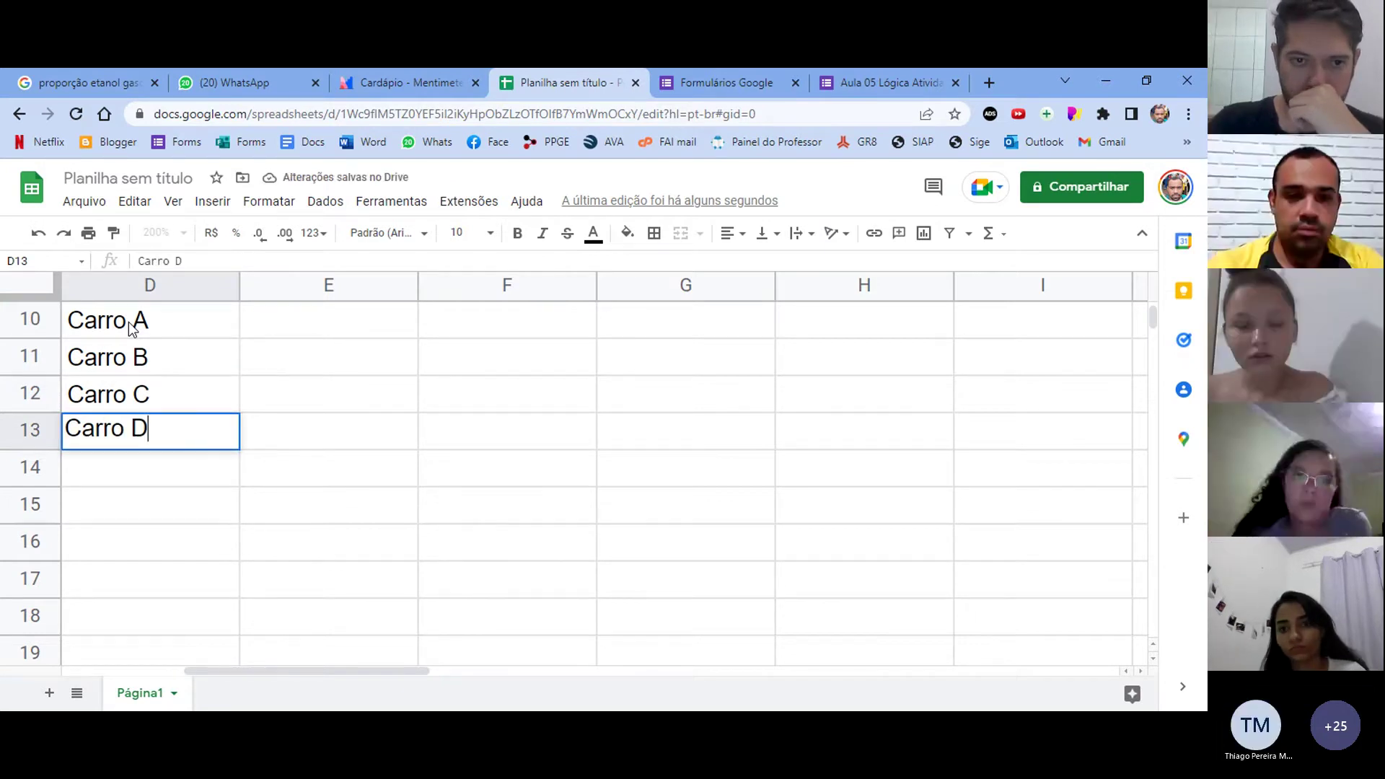
pyautogui.press('Return')
# - Select the row 9 ratio cells F9:G9, then the whole of row 10
pyautogui.press('Up')
pyautogui.press('Up')
pyautogui.press('Up')
pyautogui.press('Up')
pyautogui.press('Up')
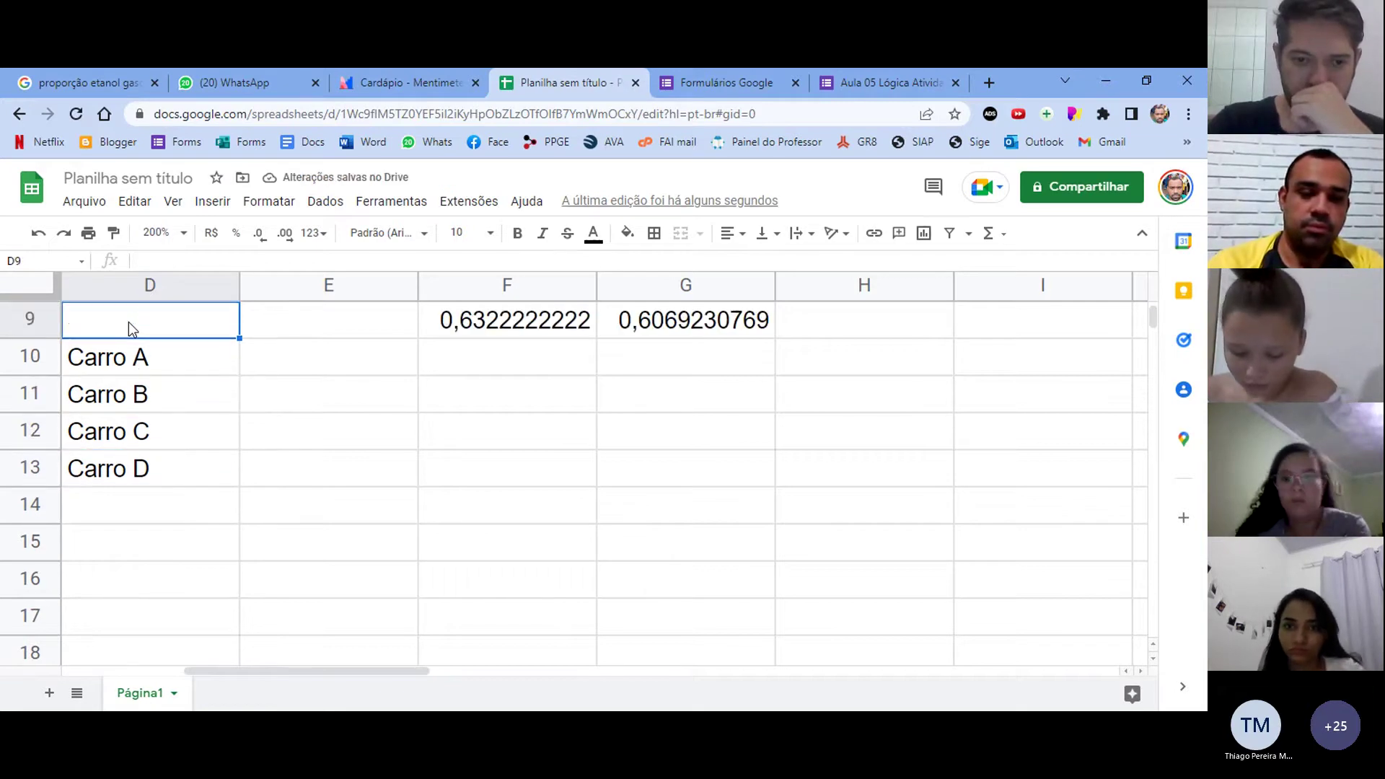
pyautogui.press('Right')
pyautogui.press('Right')
pyautogui.press('Right')
pyautogui.press('Left')
pyautogui.hotkey('shift', 'Right')
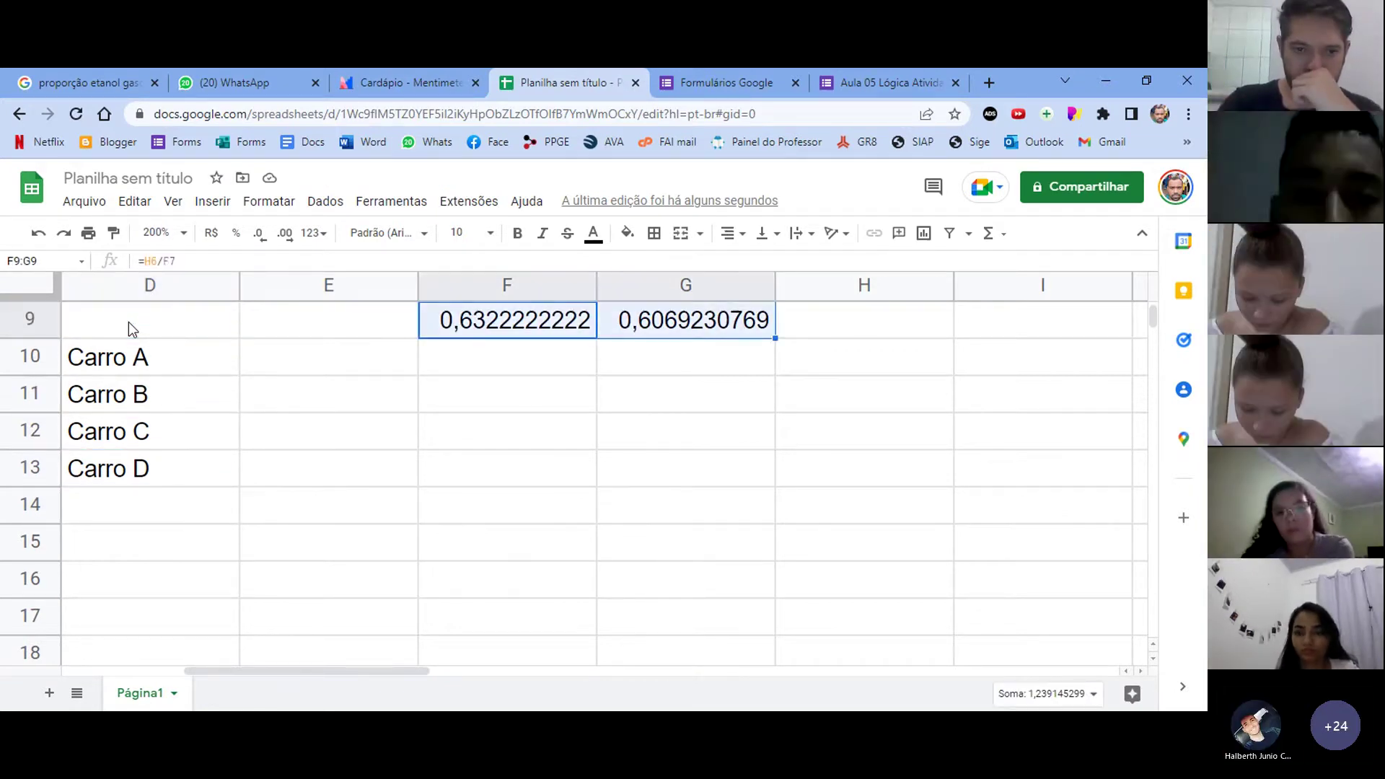
pyautogui.click(26, 360)
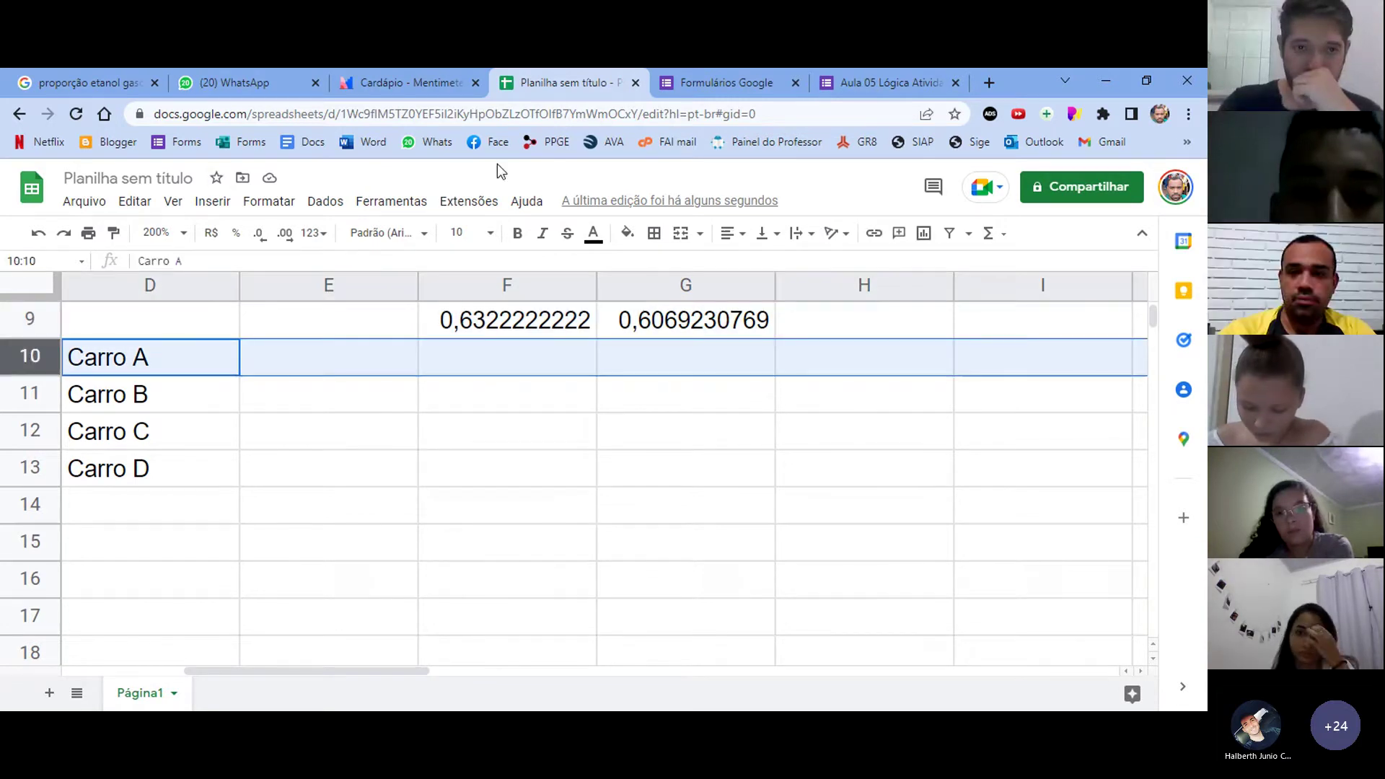
# - Insert a blank row above the car list for the headers
pyautogui.click(220, 205)
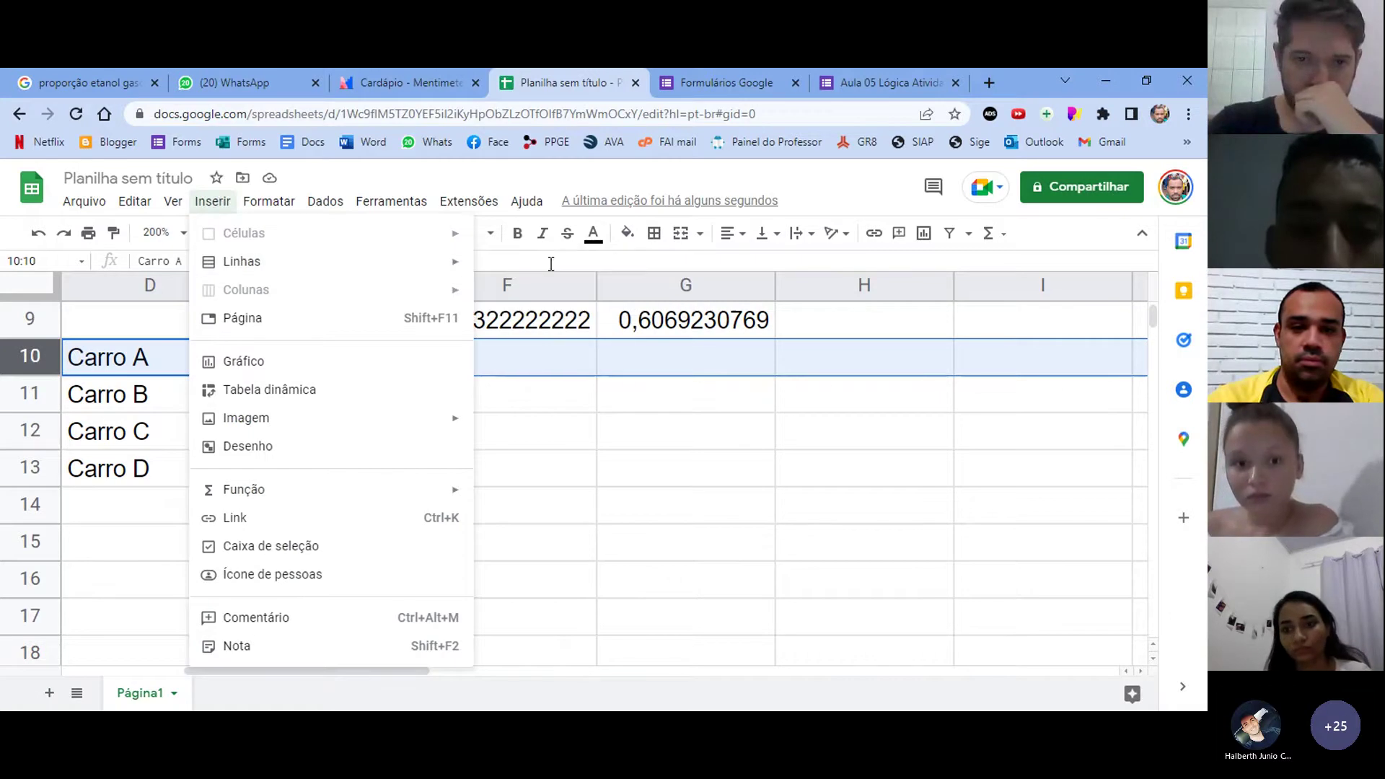
pyautogui.moveTo(461, 273)
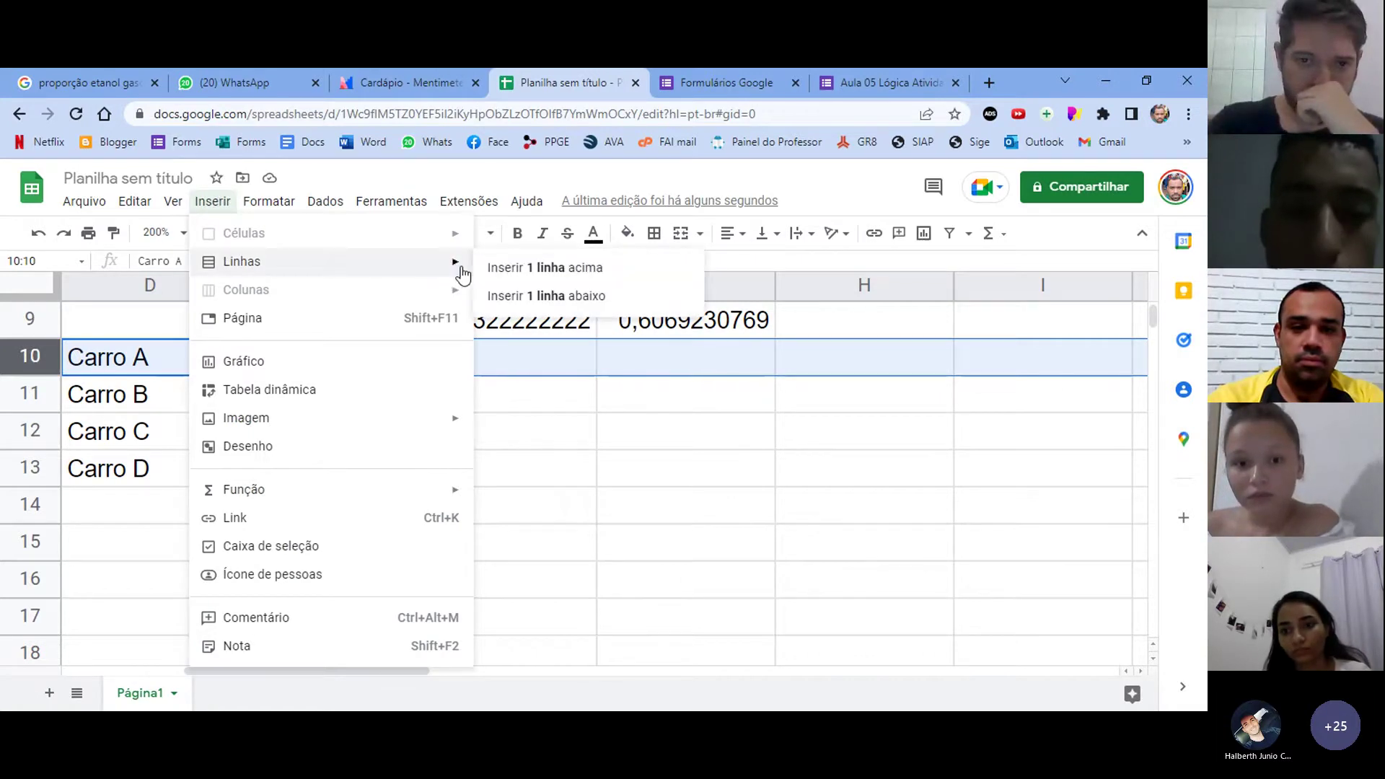
pyautogui.click(529, 274)
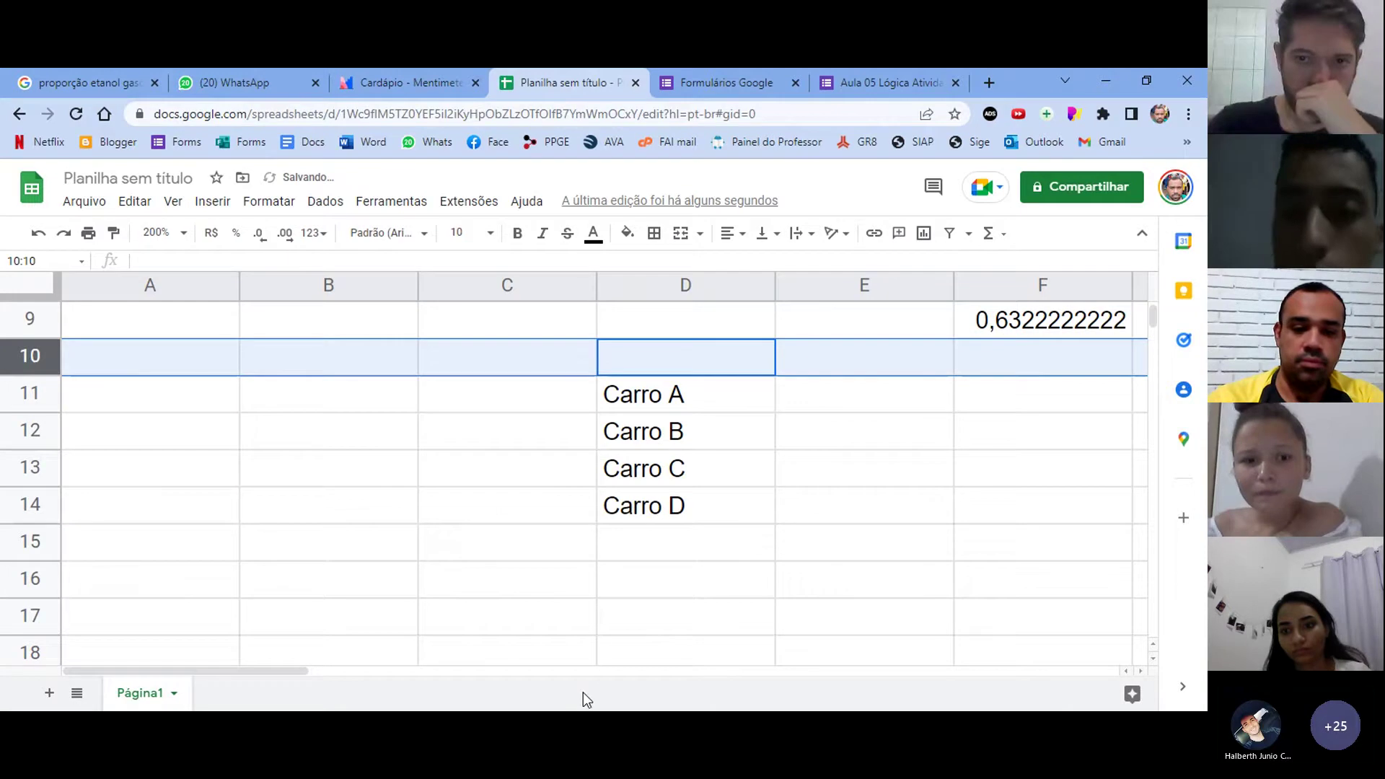
pyautogui.moveTo(156, 673); pyautogui.dragTo(280, 672)
# - Type the headers Consumo Etanol and Consumo Gasolina in E10 and F10
pyautogui.click(293, 369)
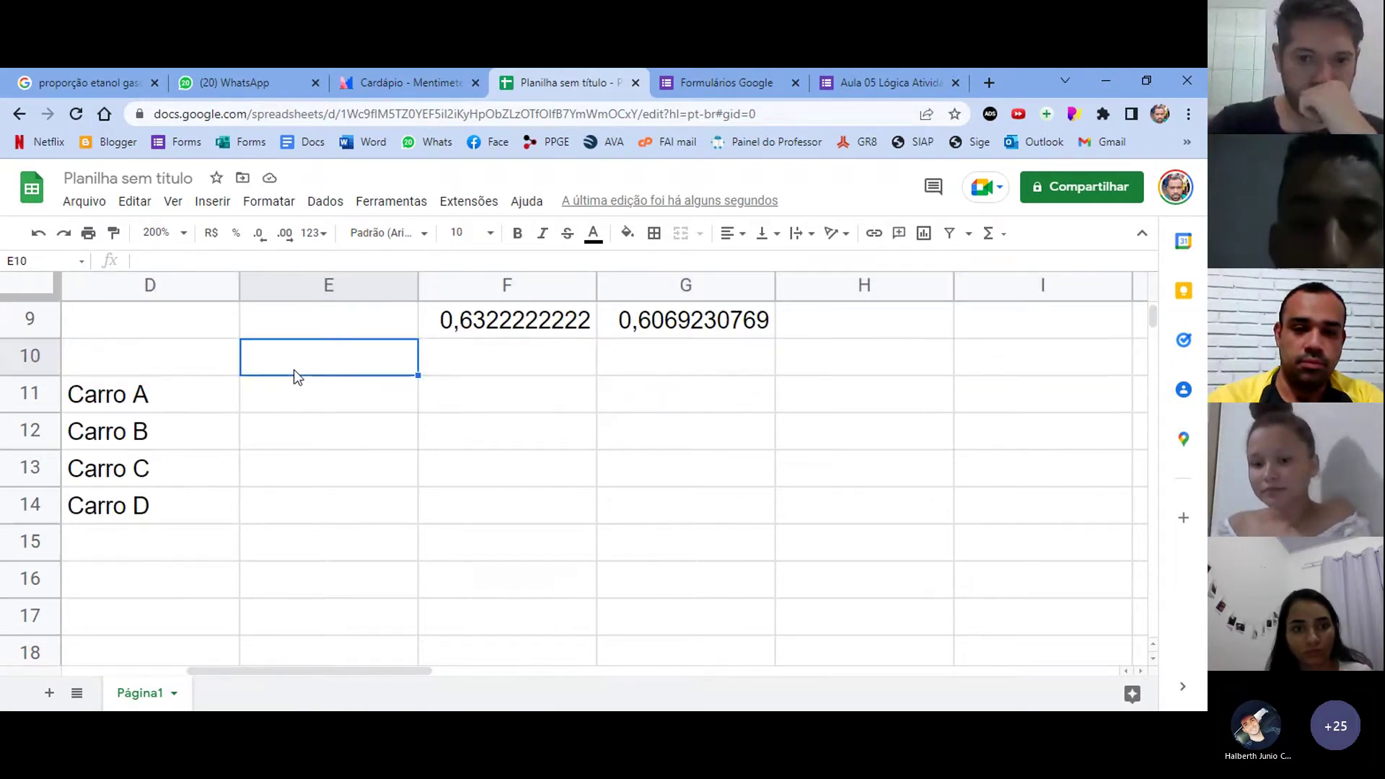
pyautogui.write('Eta')
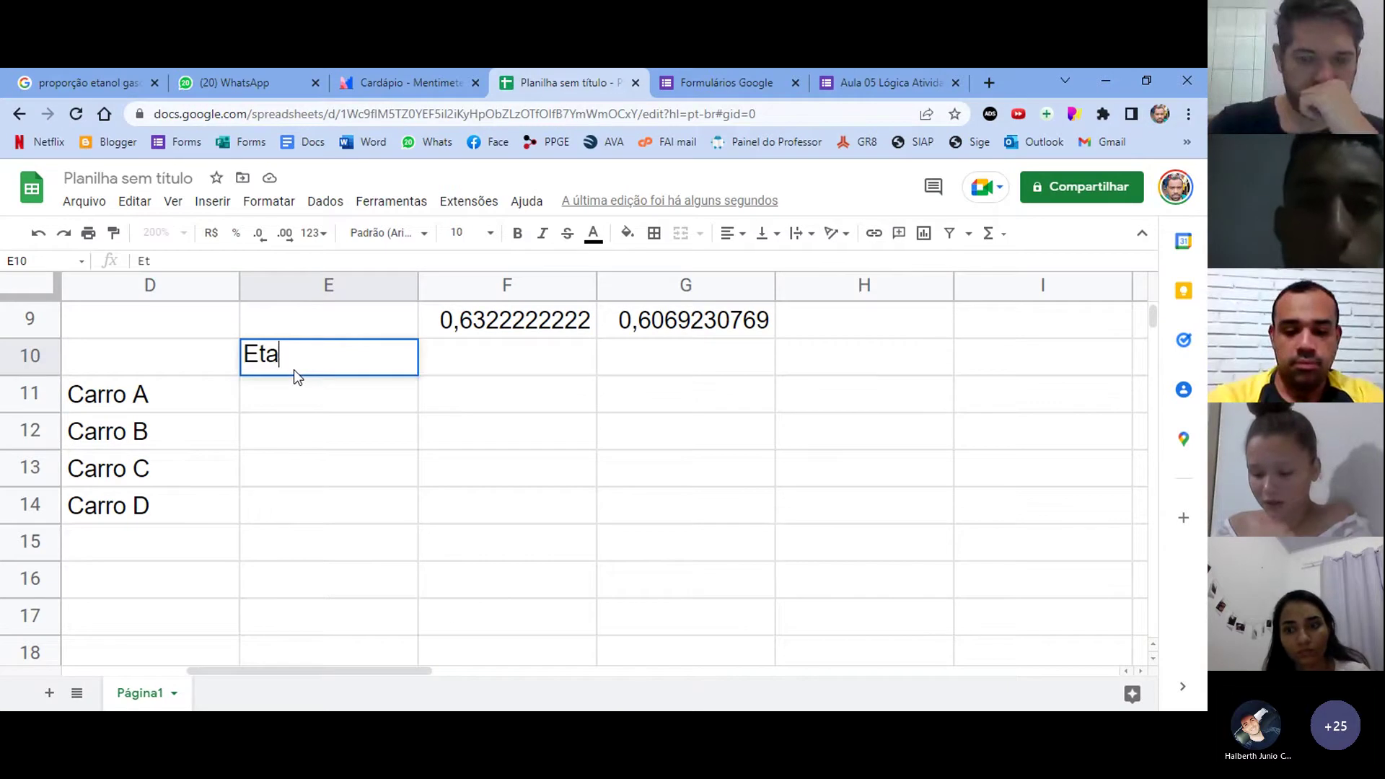
pyautogui.write('nol')
pyautogui.press('Tab')
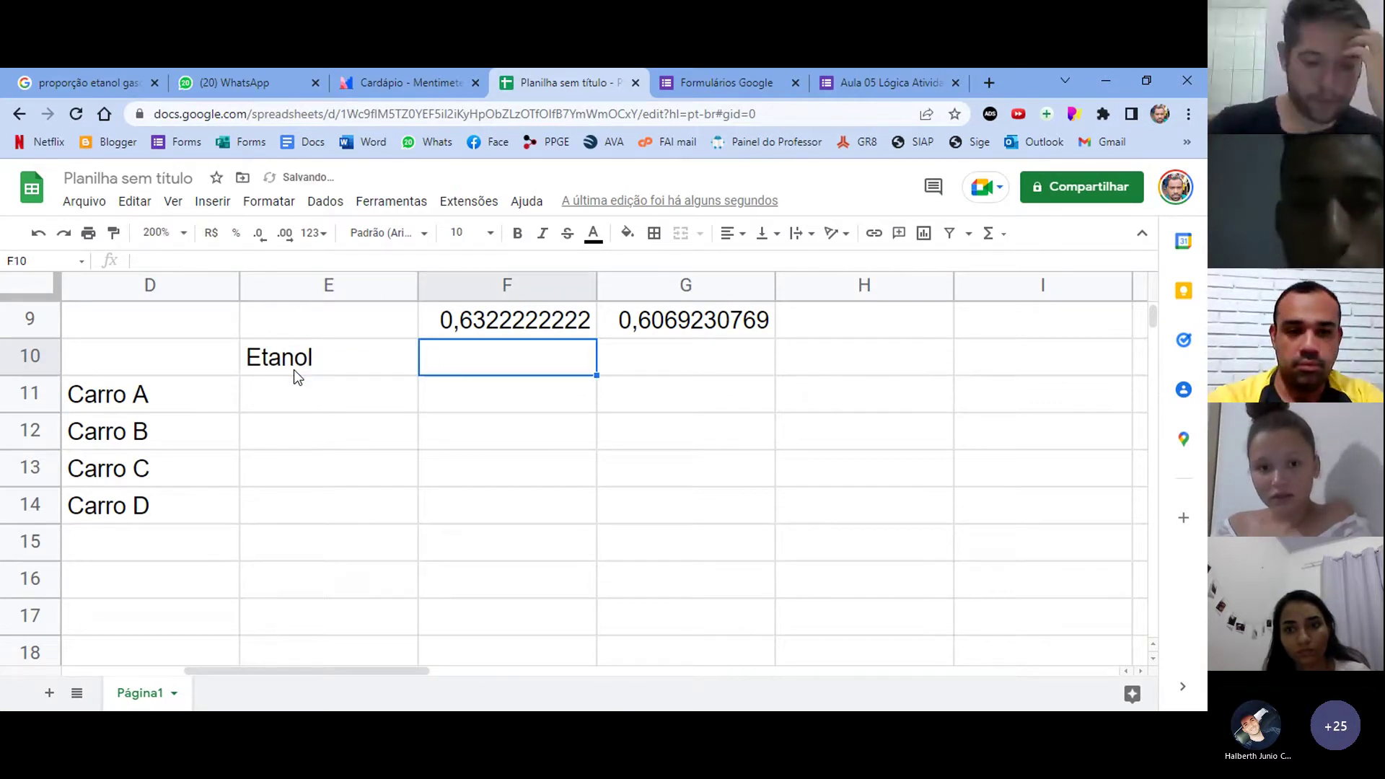
pyautogui.write('Gasolin')
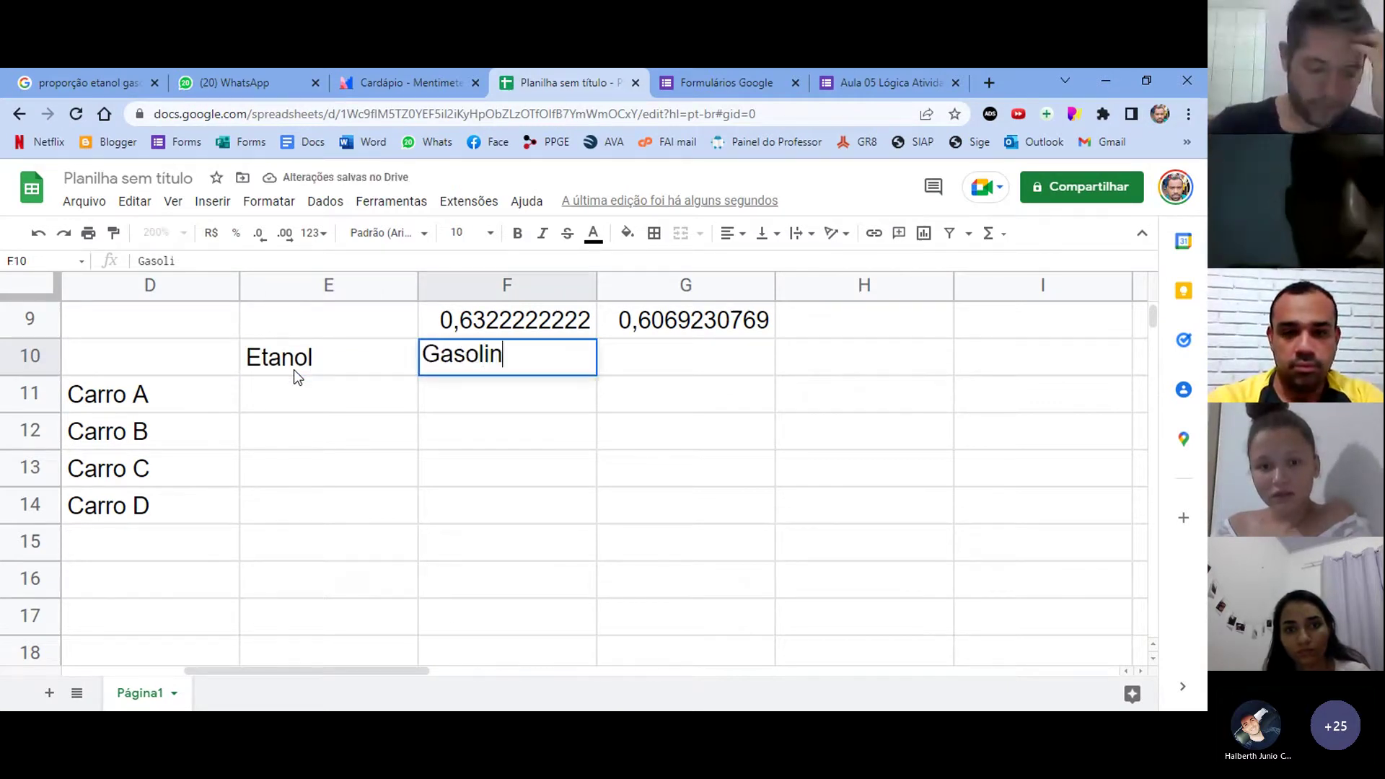
pyautogui.write('a')
pyautogui.press('Tab')
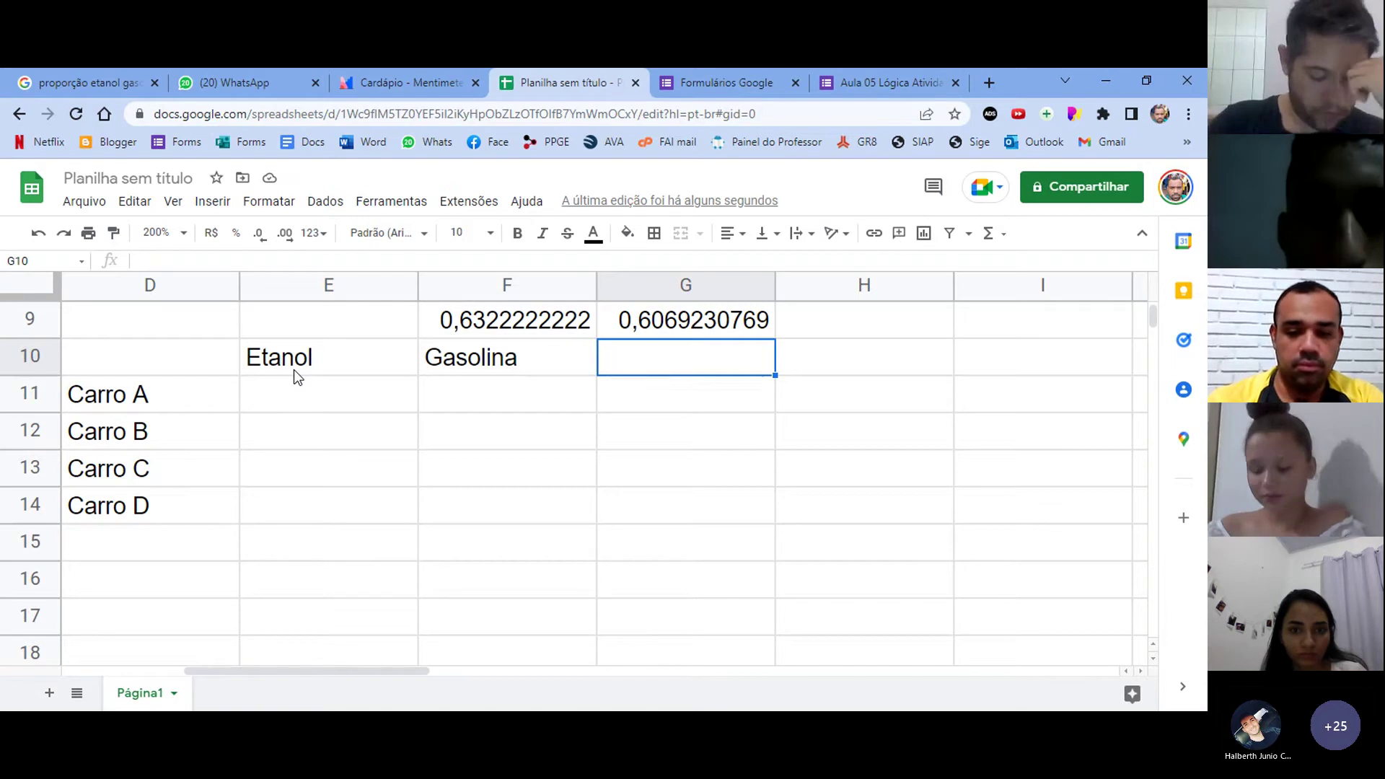
pyautogui.press('Left')
pyautogui.press('Left')
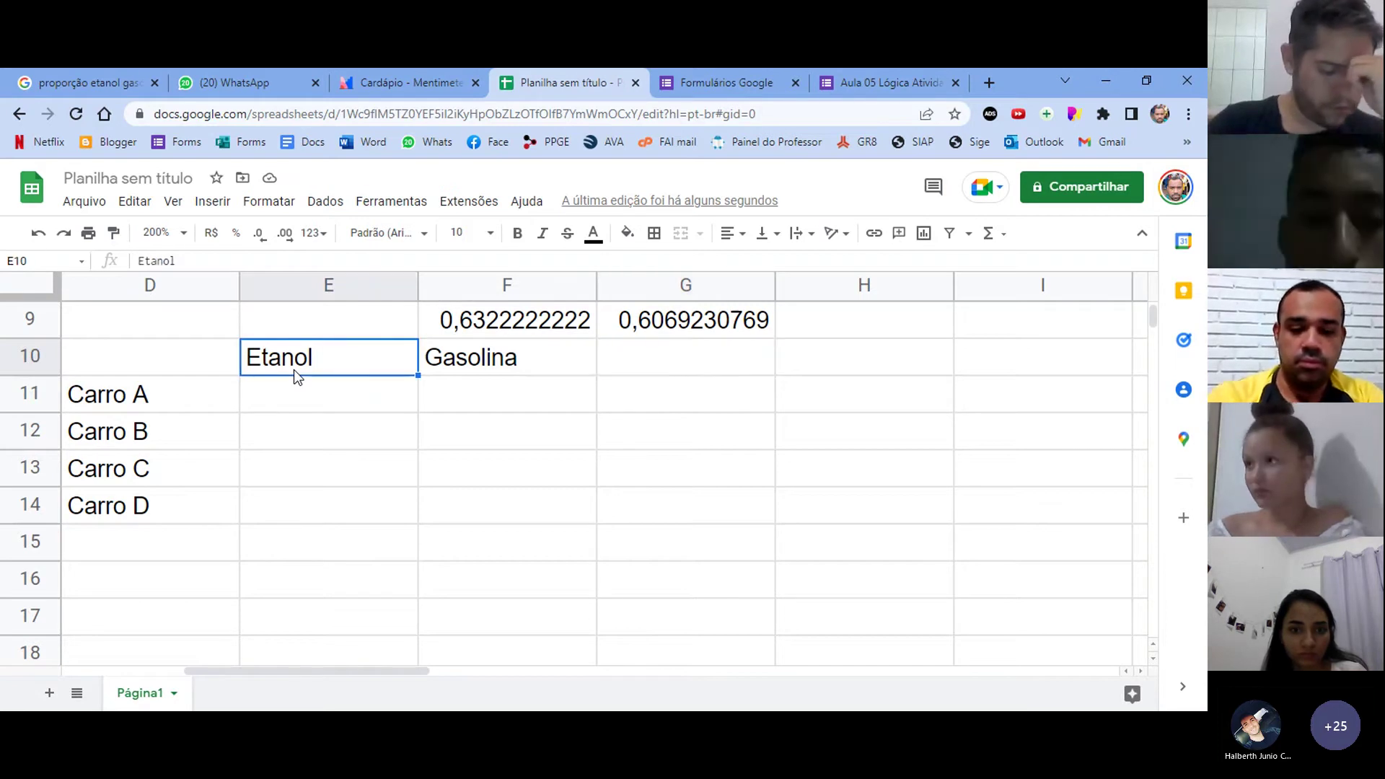
pyautogui.write('Consumo Etanol')
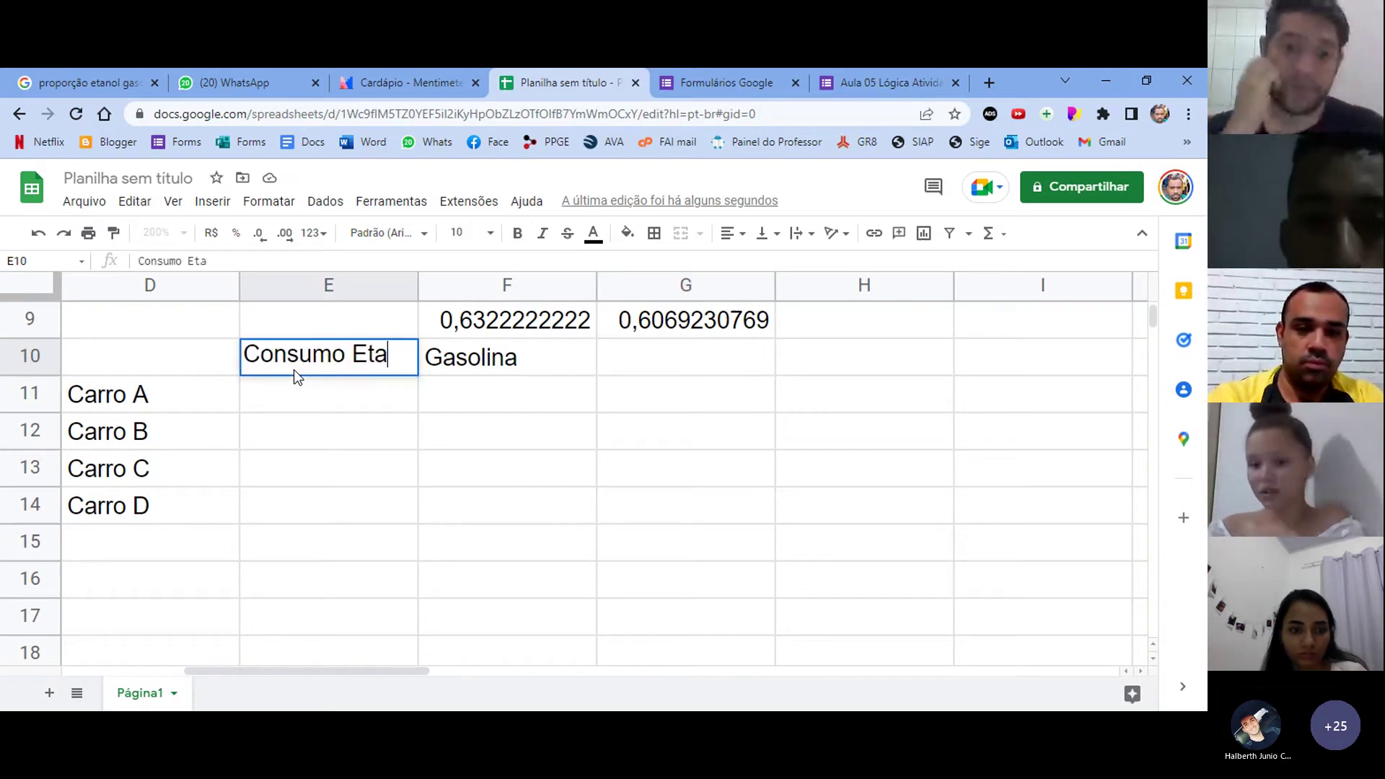
pyautogui.press('Tab')
pyautogui.write('Consumo')
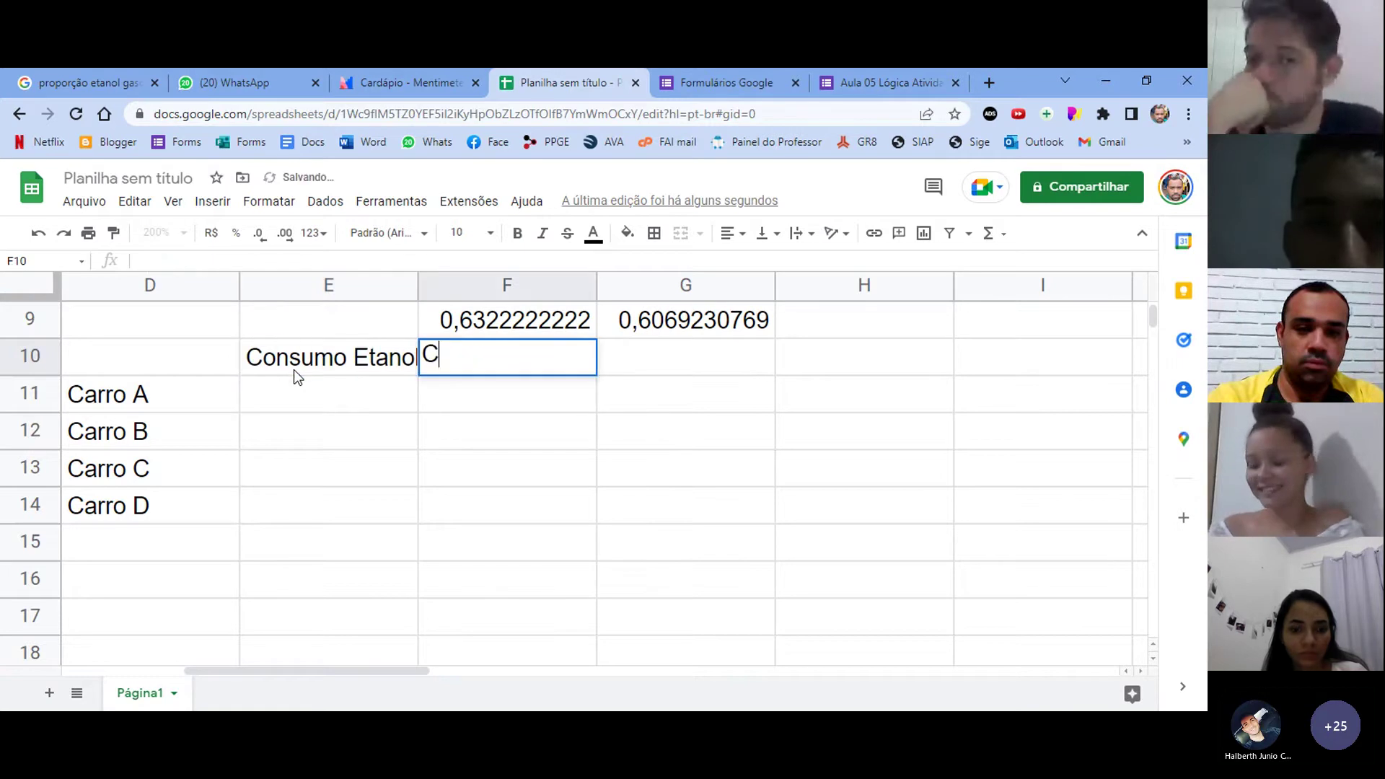
pyautogui.write('soliuna')
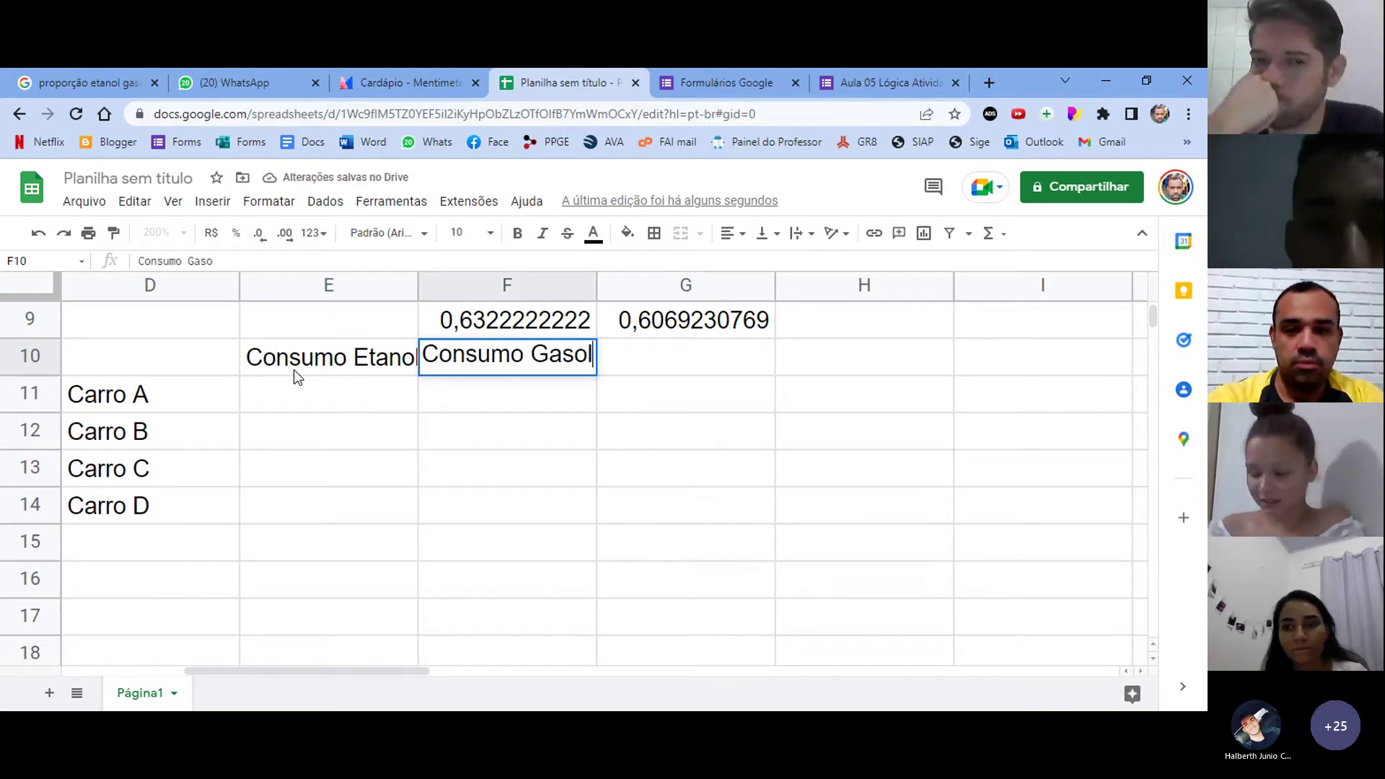
pyautogui.press('BackSpace')
pyautogui.press('BackSpace')
pyautogui.press('BackSpace')
pyautogui.write('na')
pyautogui.press('Tab')
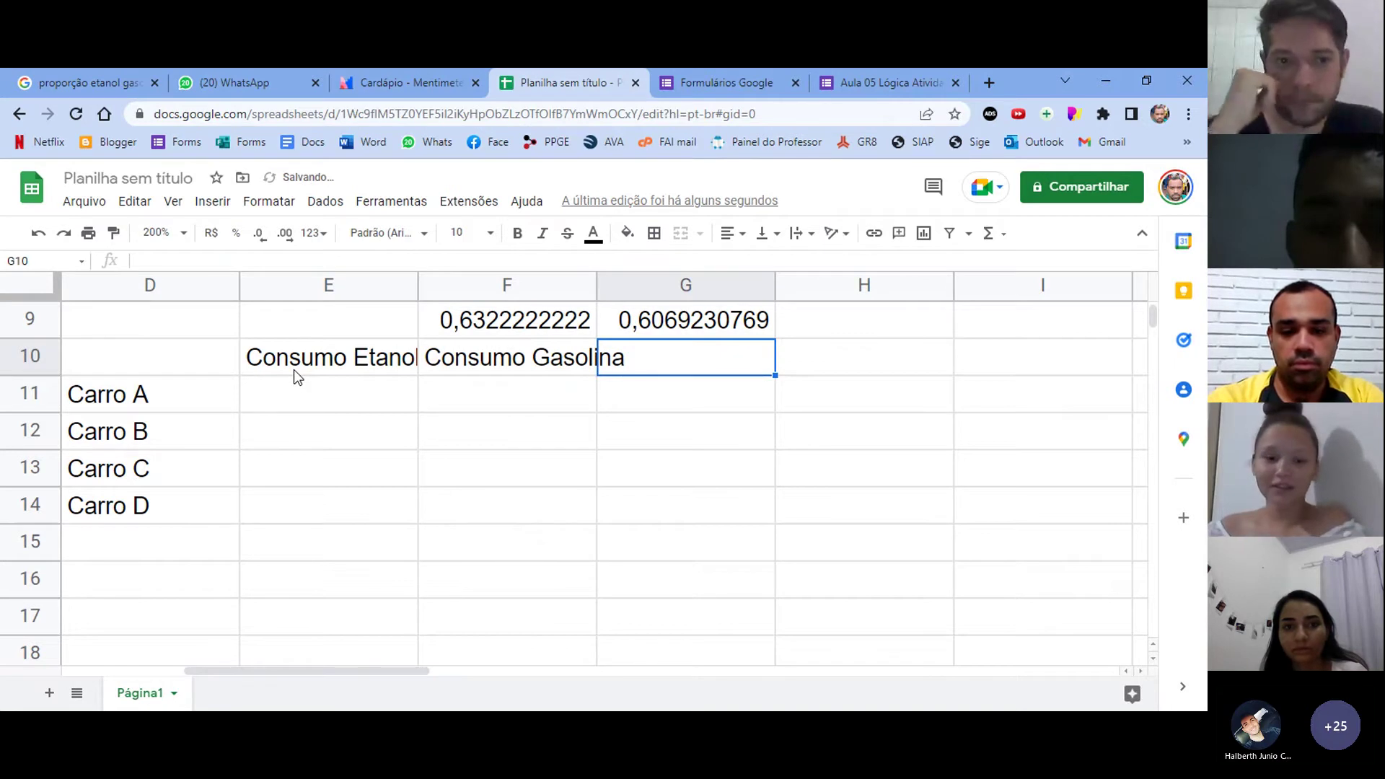
# - Add the headers Proporção, $Etanol, $Gasolina and Proporção in G10 to J10
pyautogui.write('PRo')
pyautogui.press('BackSpace')
pyautogui.press('BackSpace')
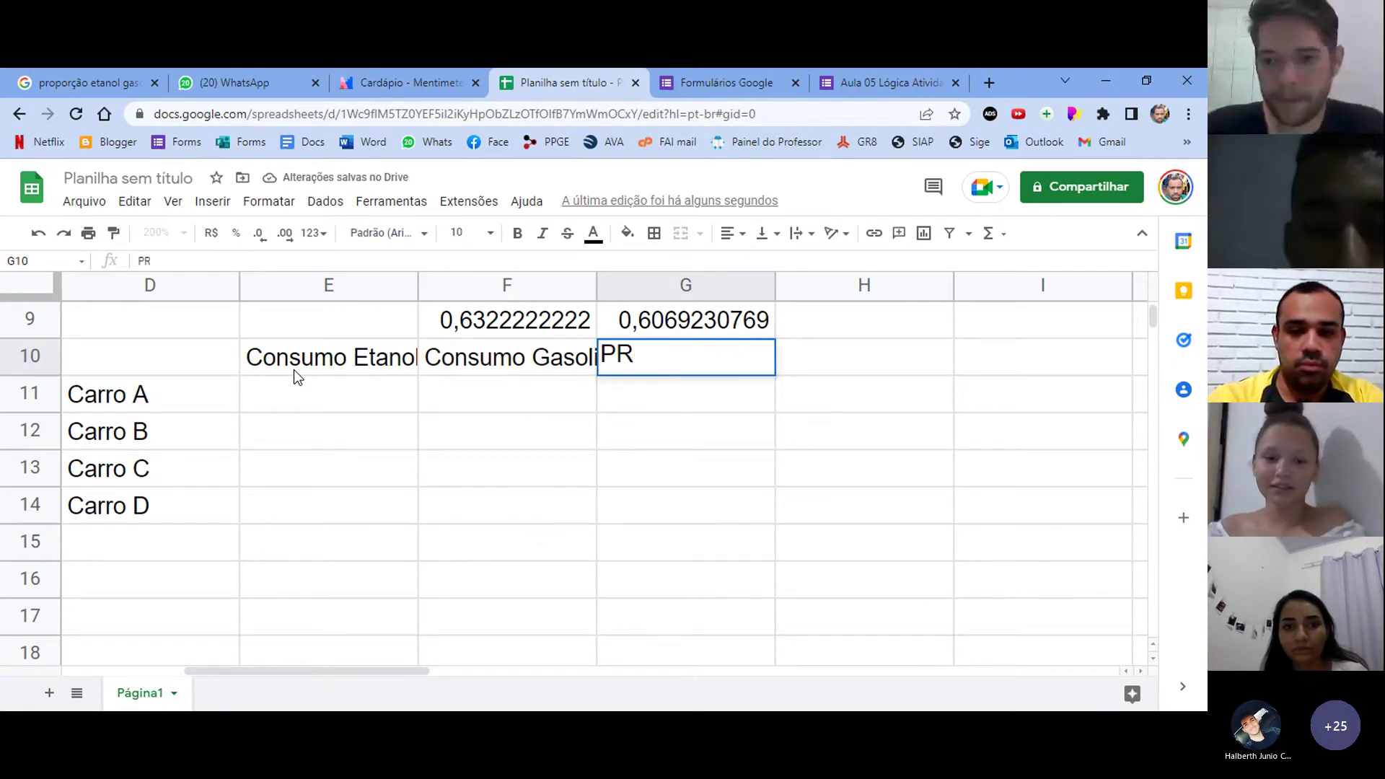
pyautogui.write('roporção')
pyautogui.press('Tab')
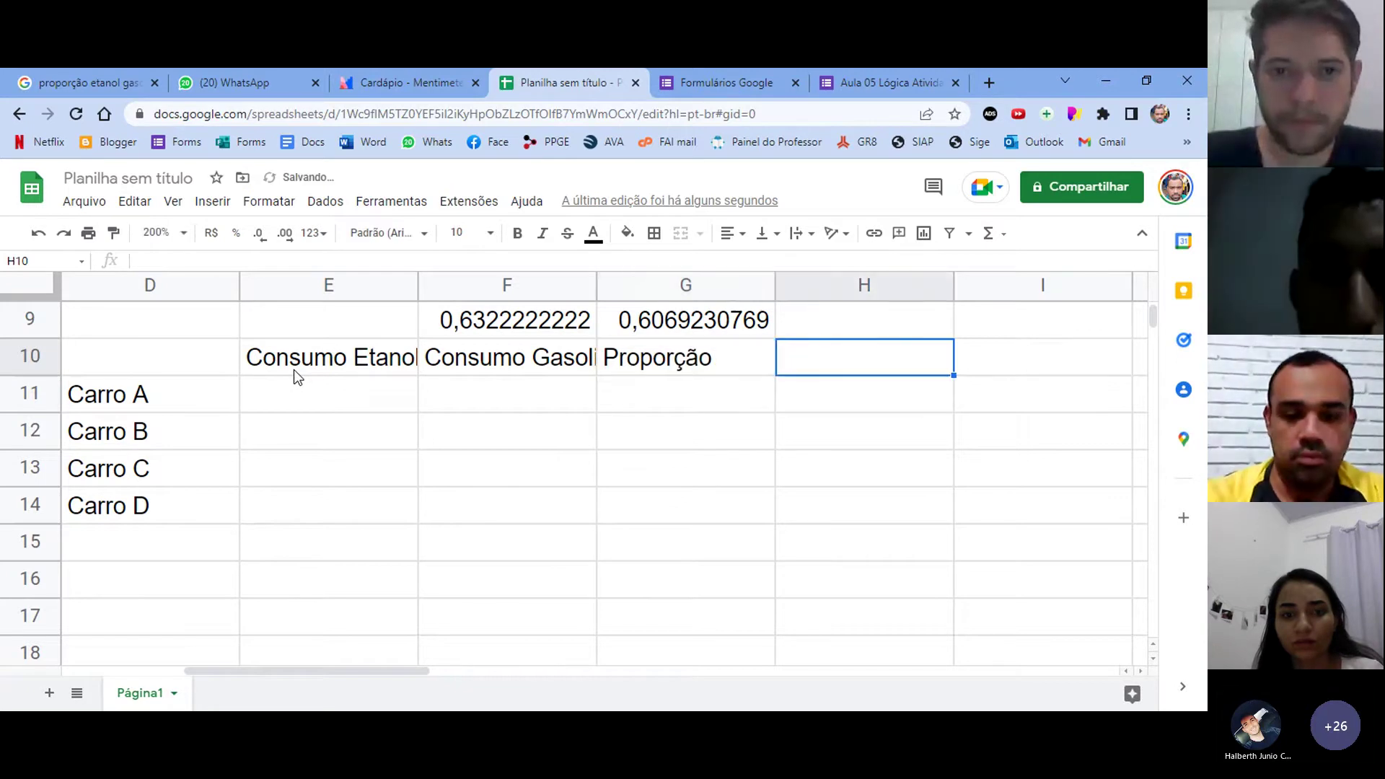
pyautogui.write('$')
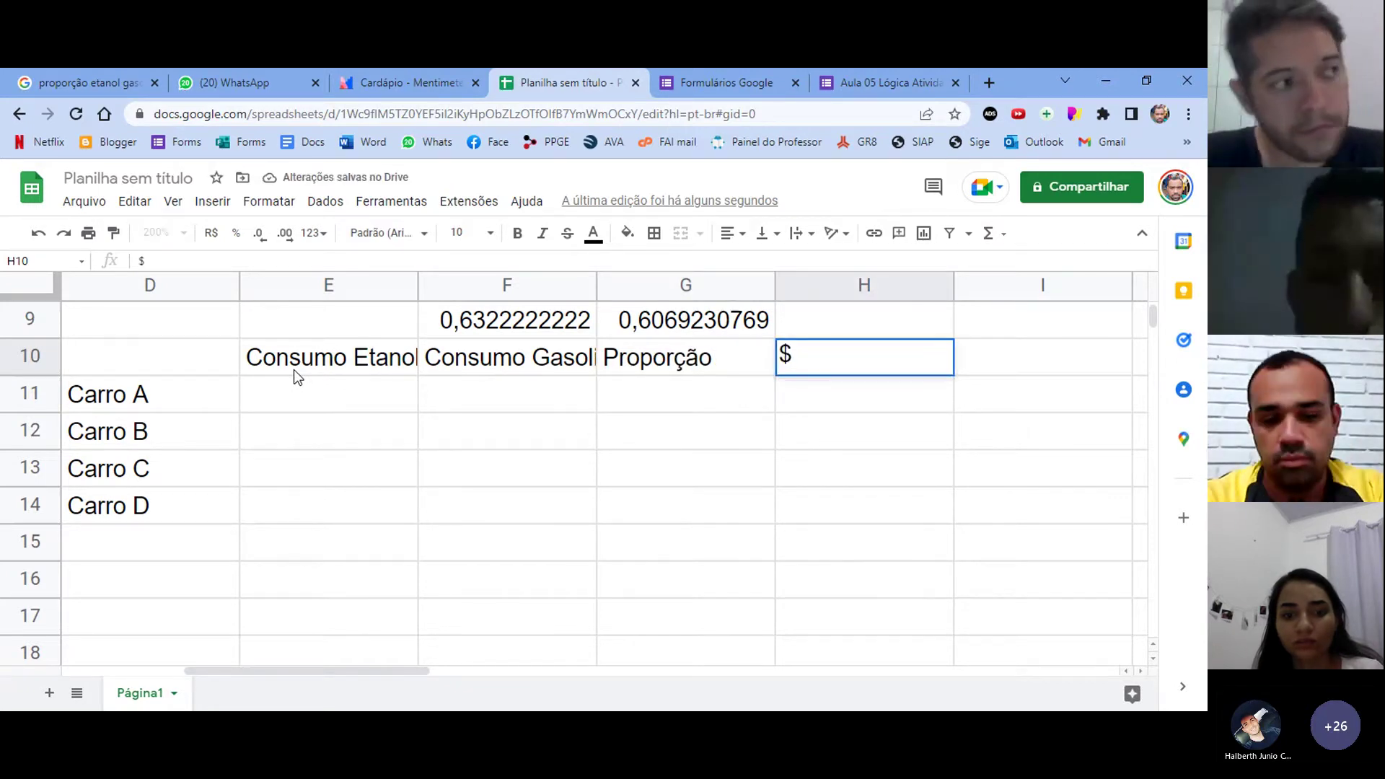
pyautogui.write('Etanol')
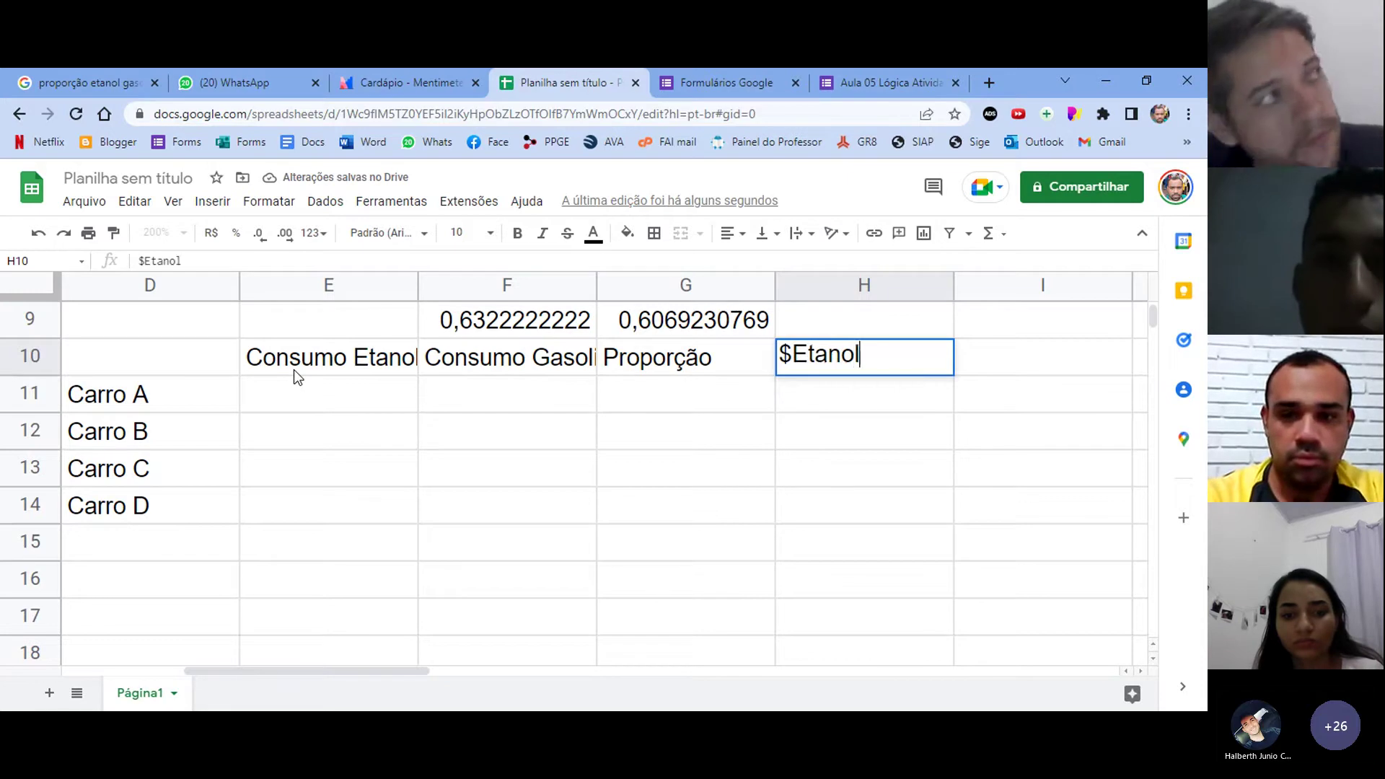
pyautogui.press('Tab')
pyautogui.write('$Gasolina')
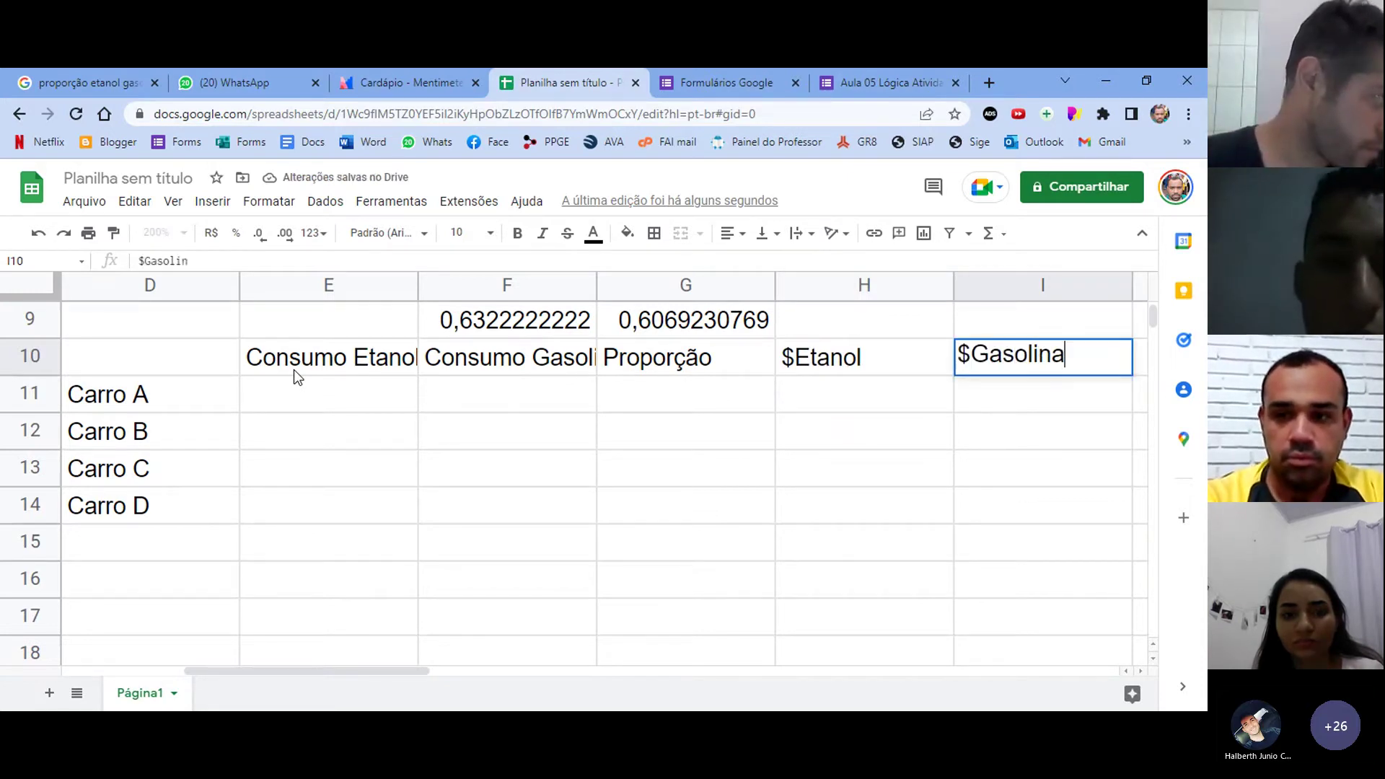
pyautogui.press('Tab')
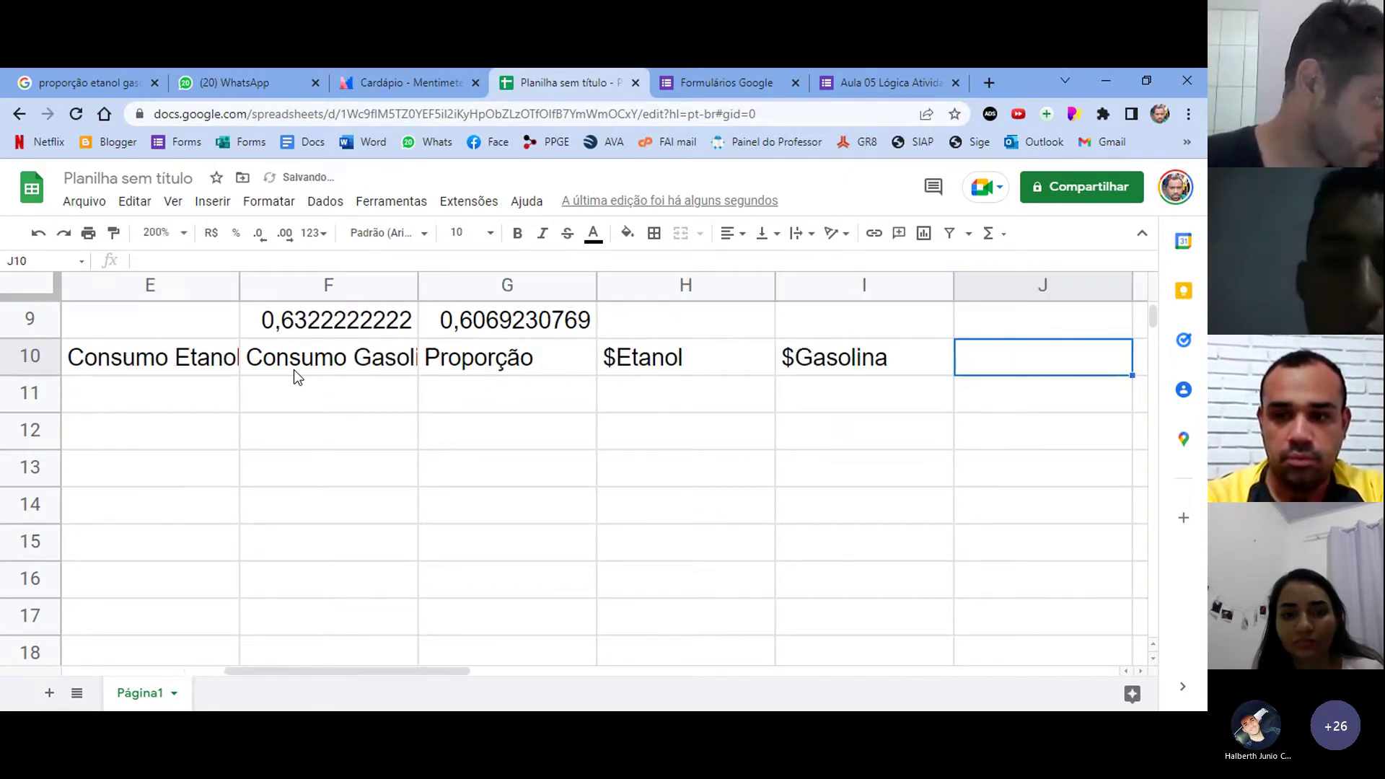
pyautogui.write('Pro')
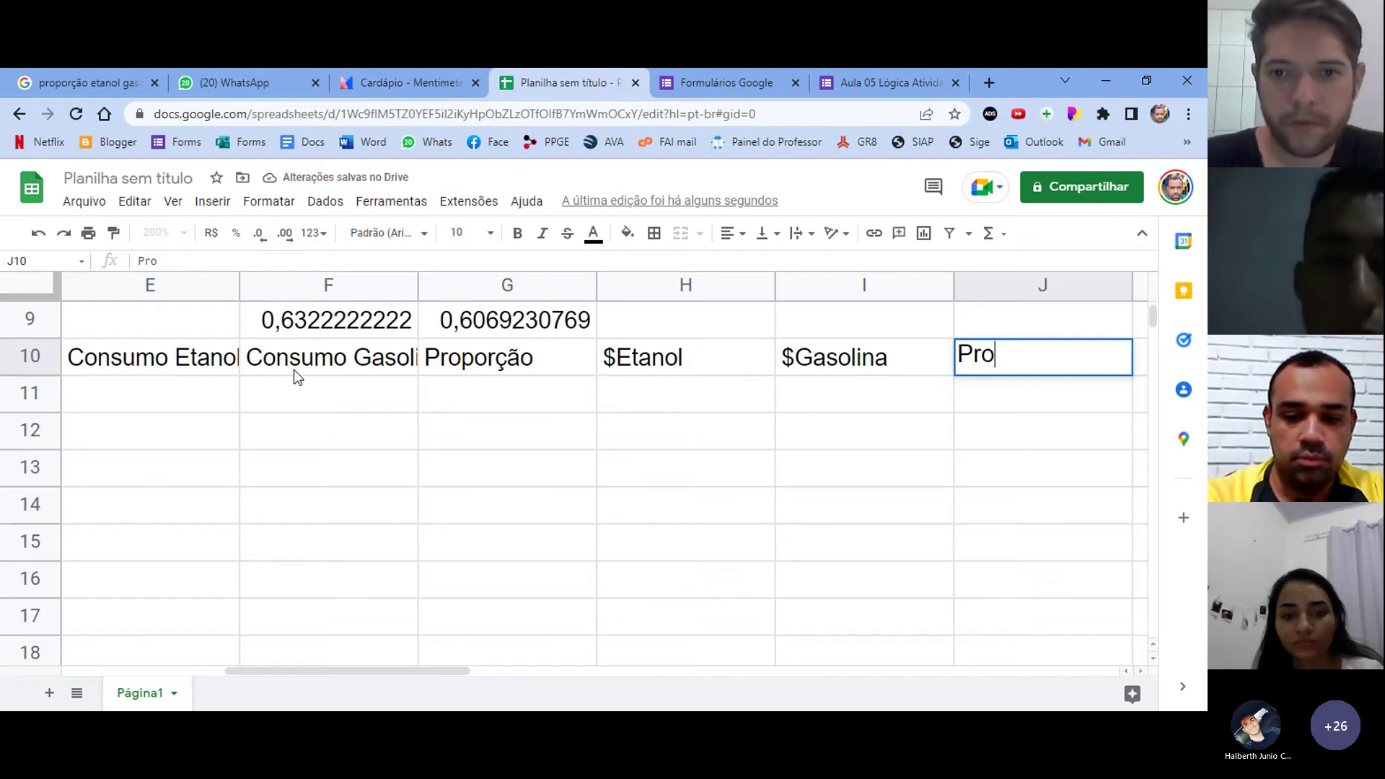
pyautogui.write('porção')
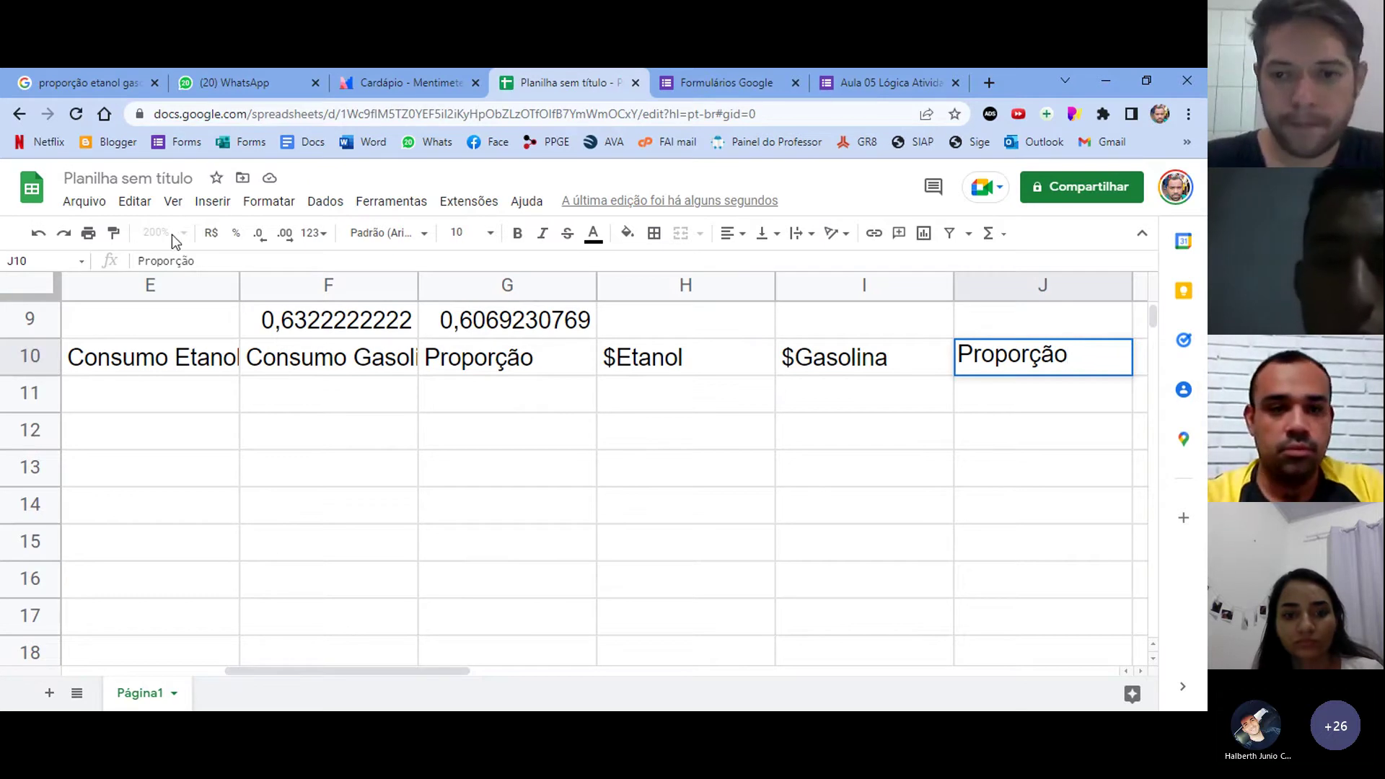
pyautogui.click(219, 492)
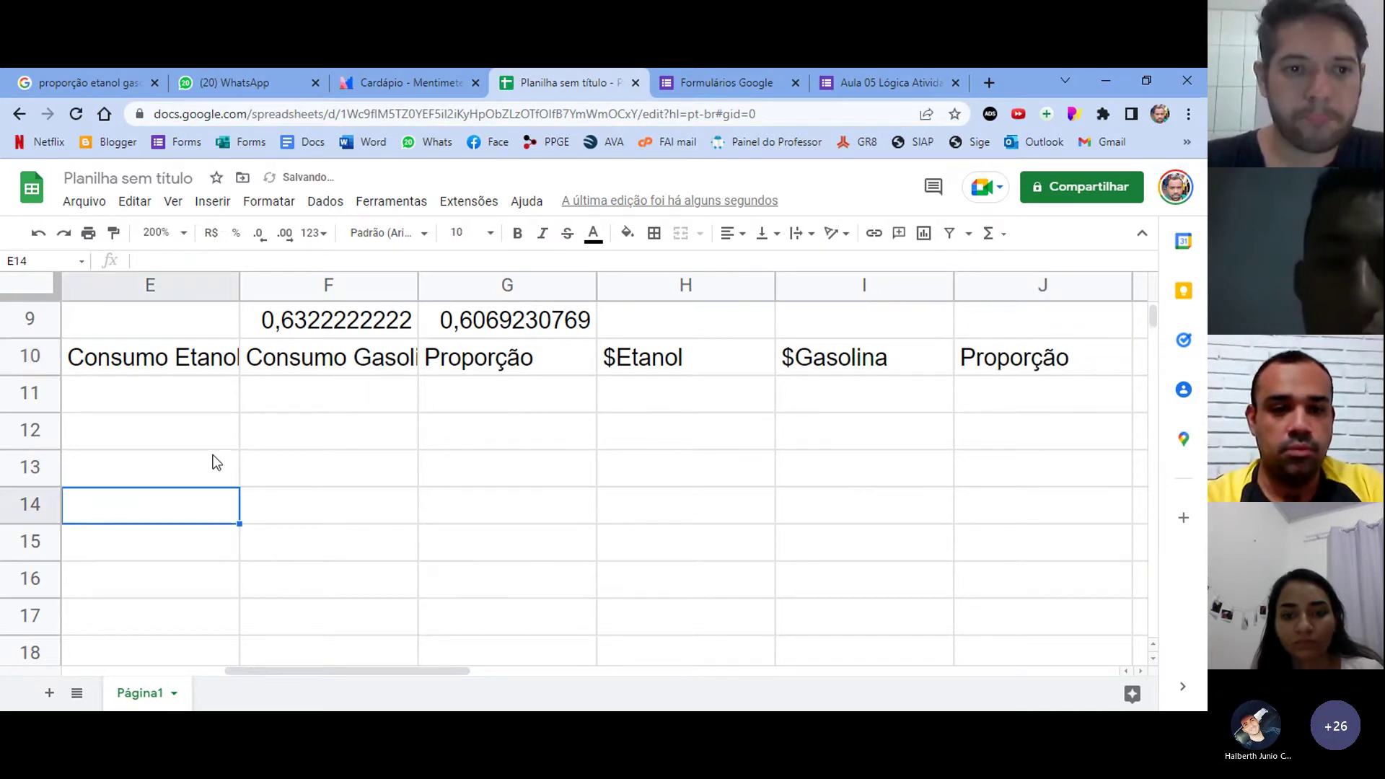
# - Set the sheet zoom to 150%
pyautogui.click(185, 234)
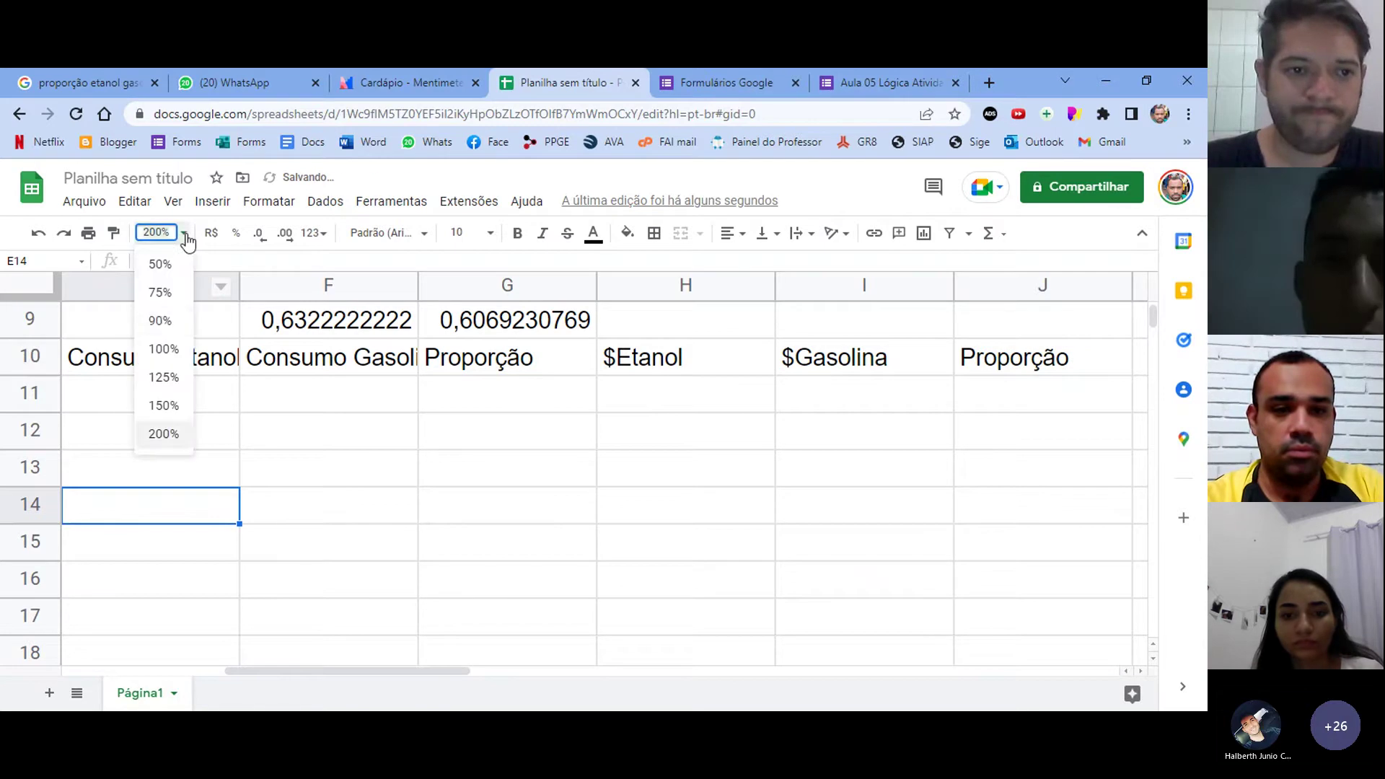
pyautogui.click(169, 405)
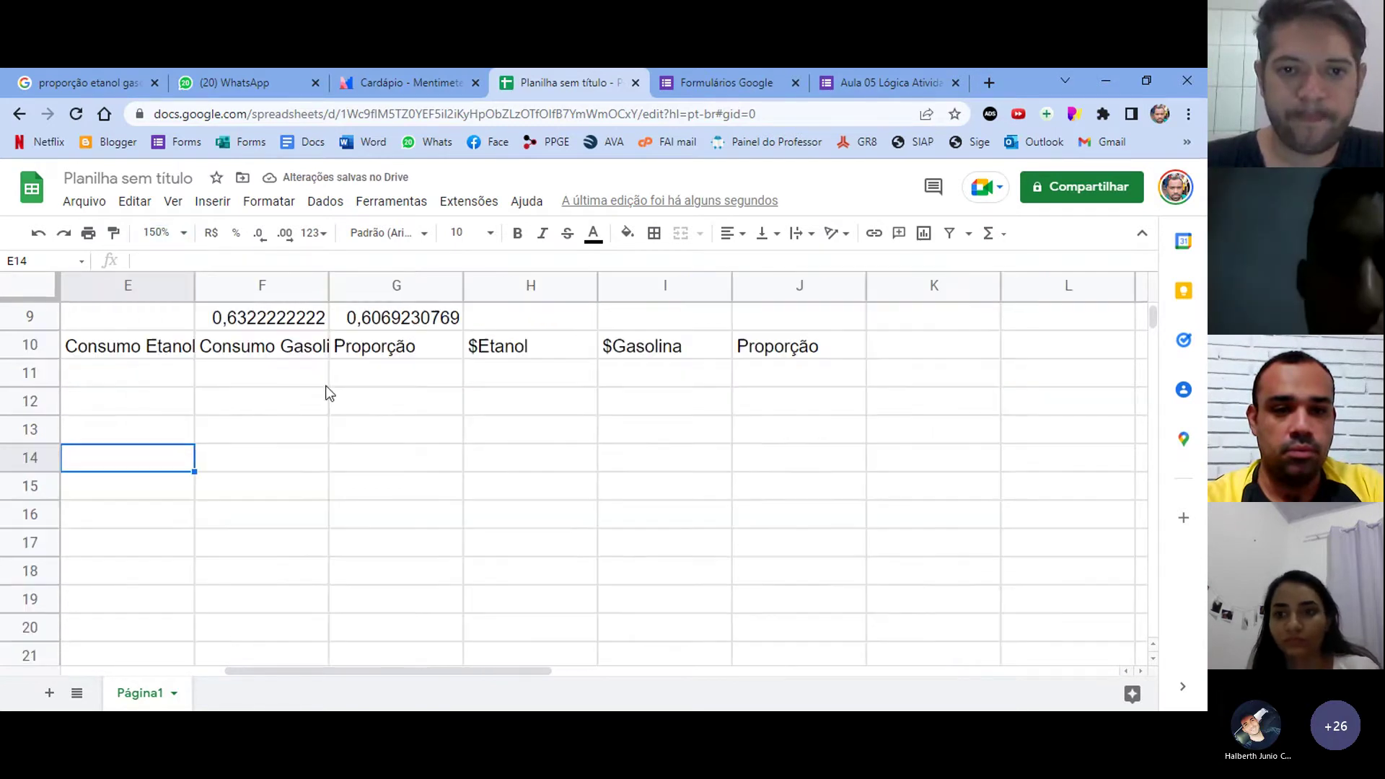
pyautogui.moveTo(525, 670); pyautogui.dragTo(487, 662)
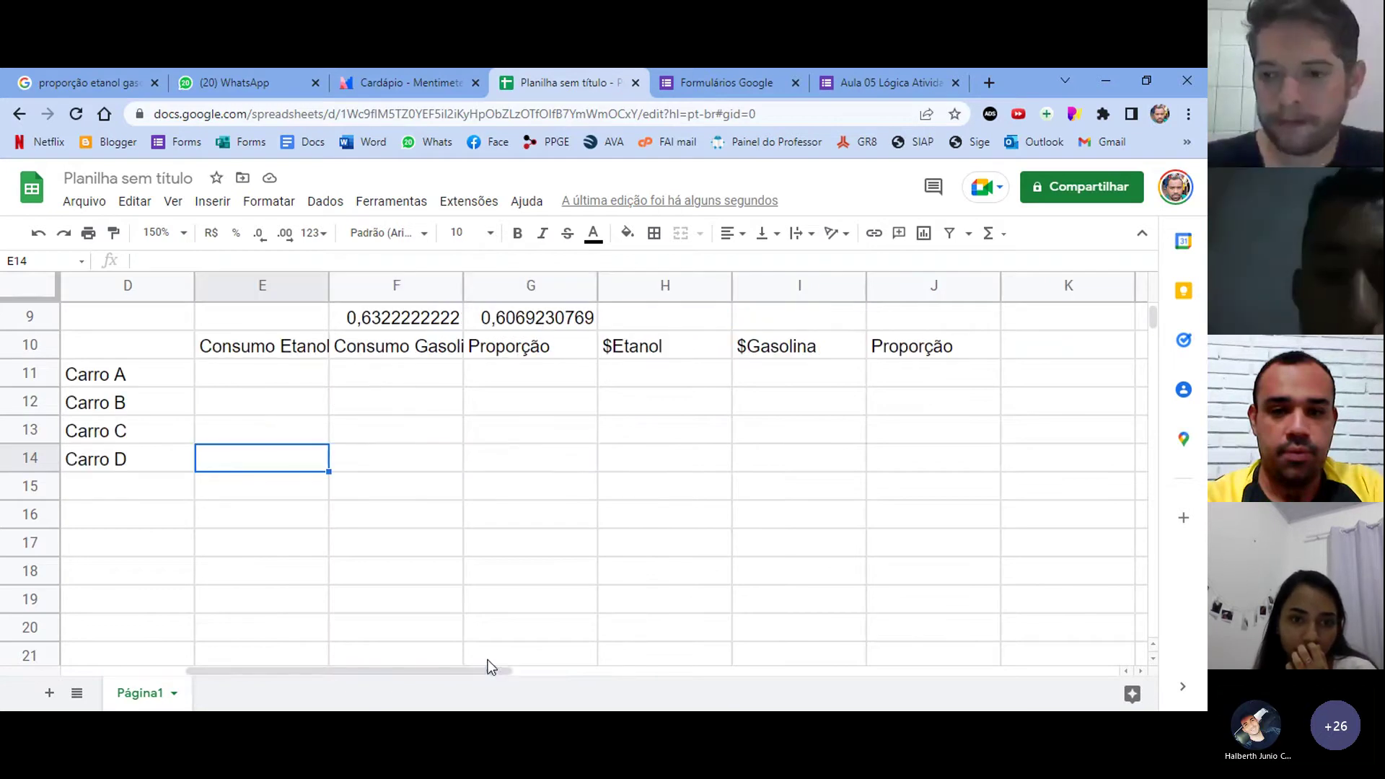
pyautogui.click(936, 91)
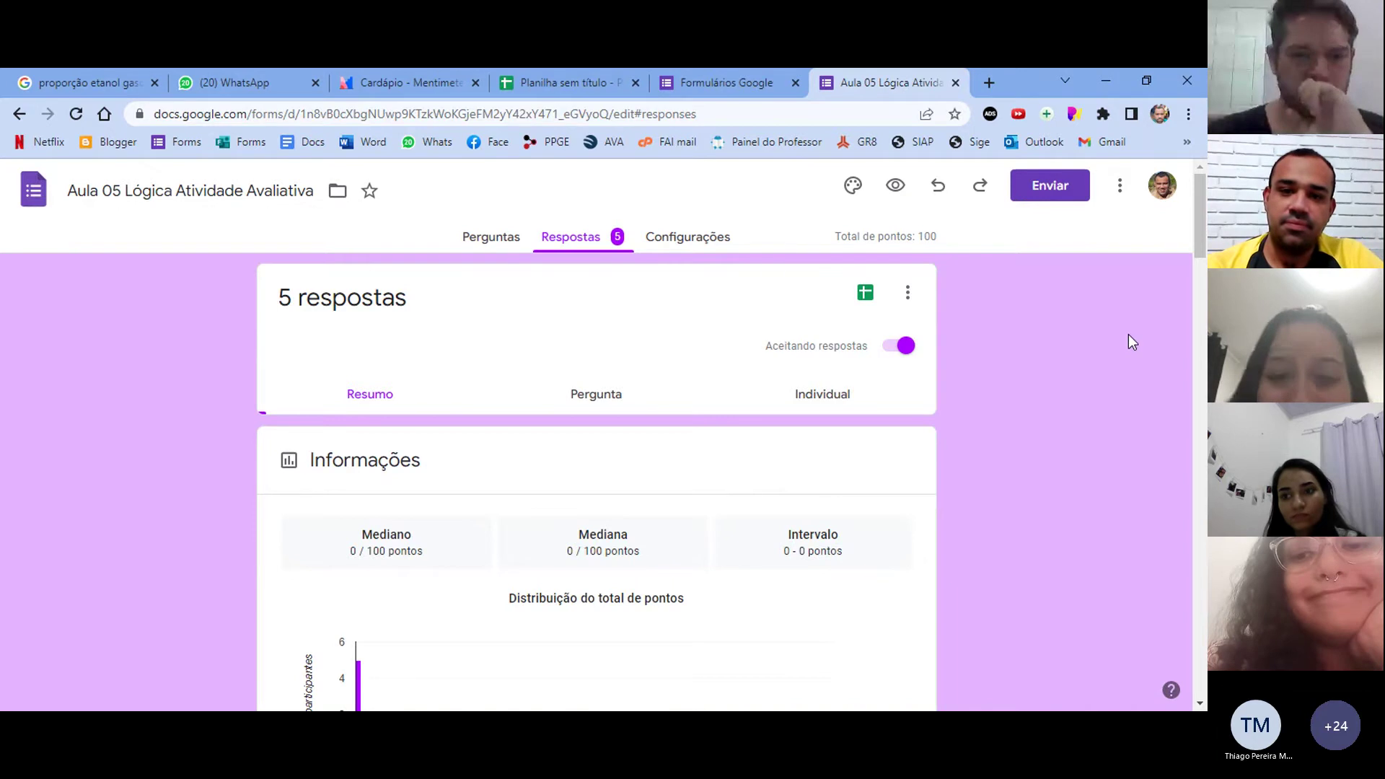
# - Scroll the quiz responses summary down to the Pontuações scores section
pyautogui.moveTo(1199, 218); pyautogui.dragTo(1203, 316)
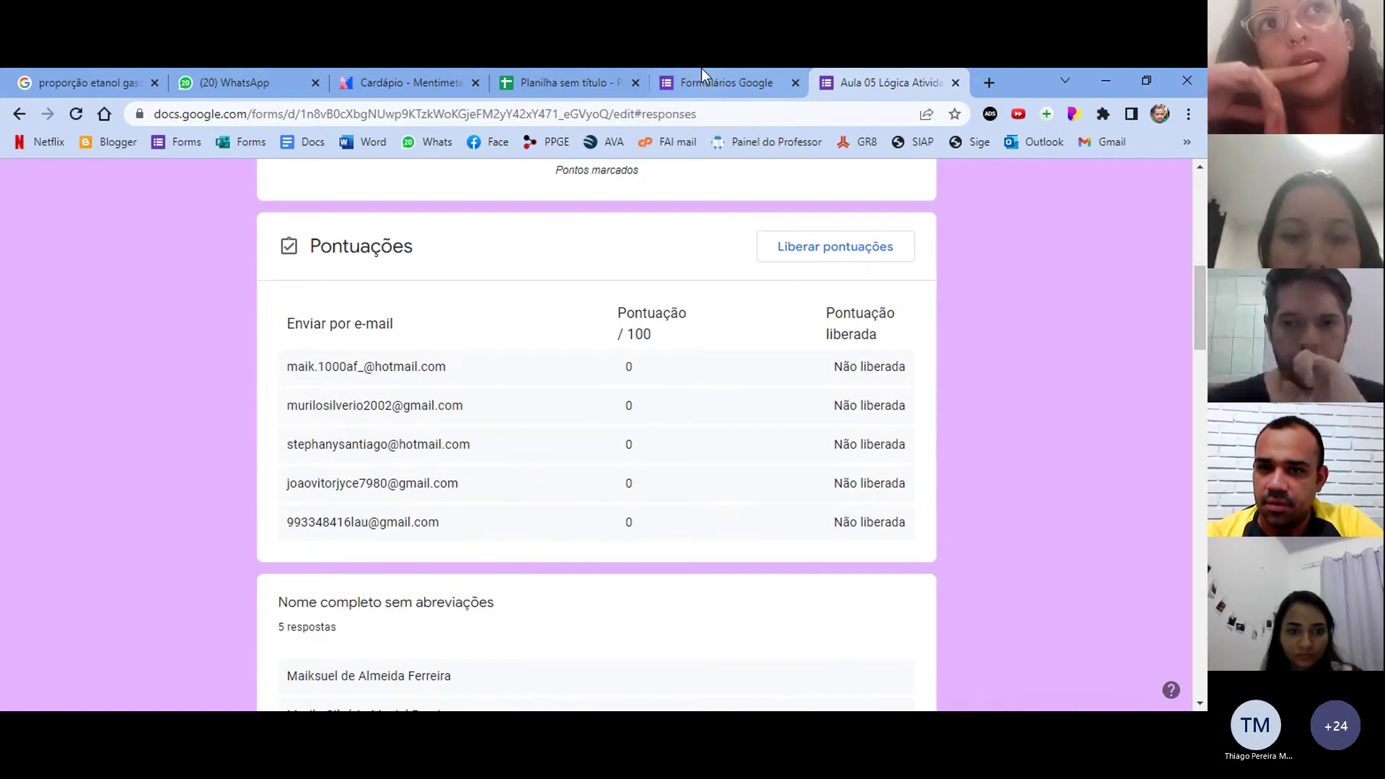
# - Revisit the forms list, then recheck the Aula 05 quiz scores, now at 7 responses
pyautogui.click(682, 82)
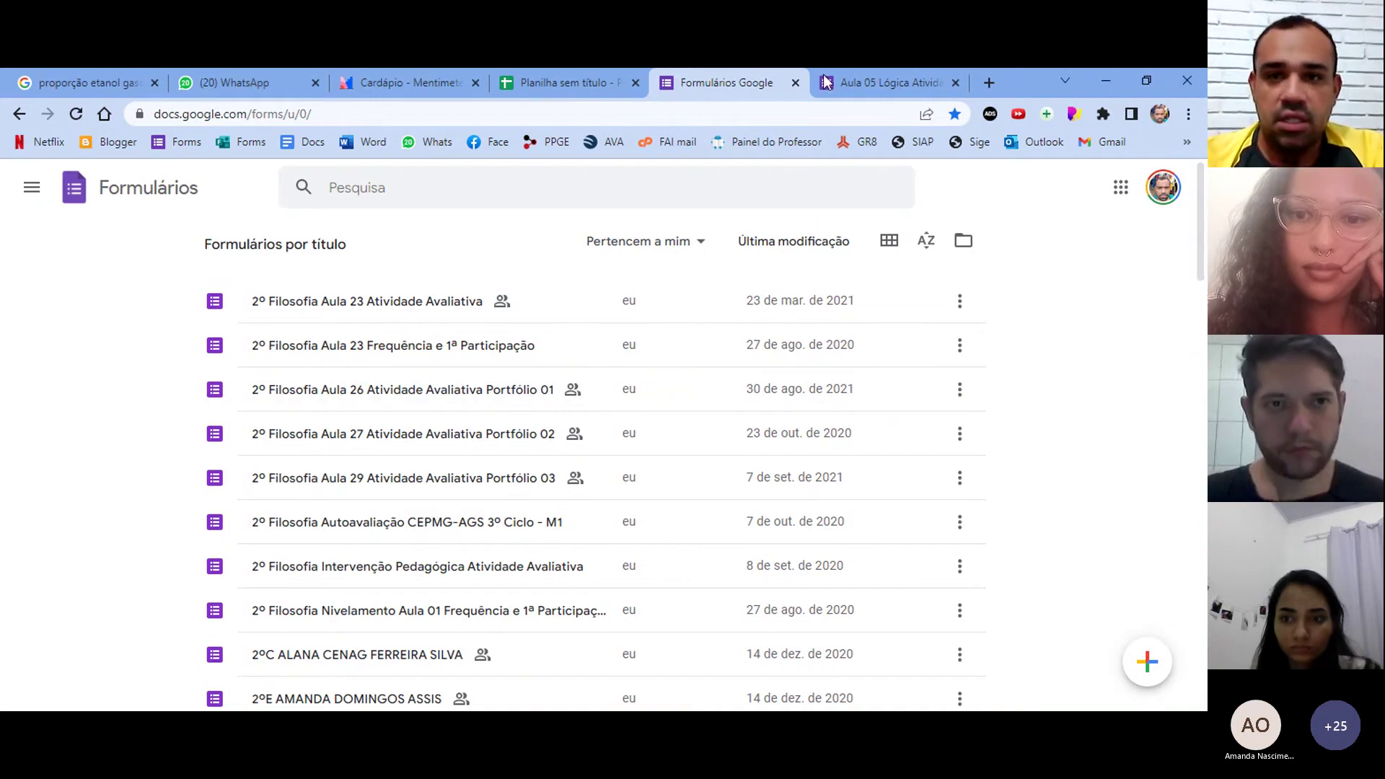
pyautogui.click(846, 78)
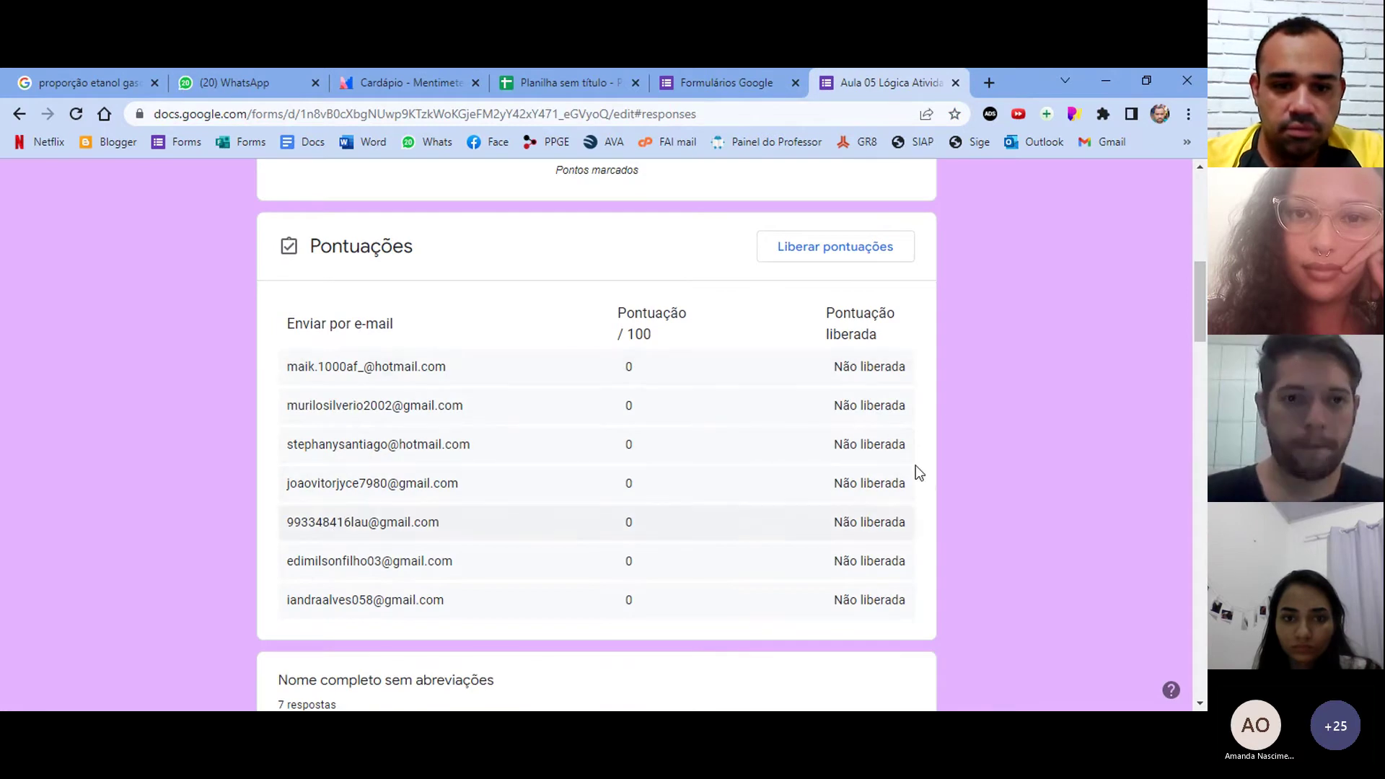
pyautogui.moveTo(1199, 279); pyautogui.dragTo(1206, 355)
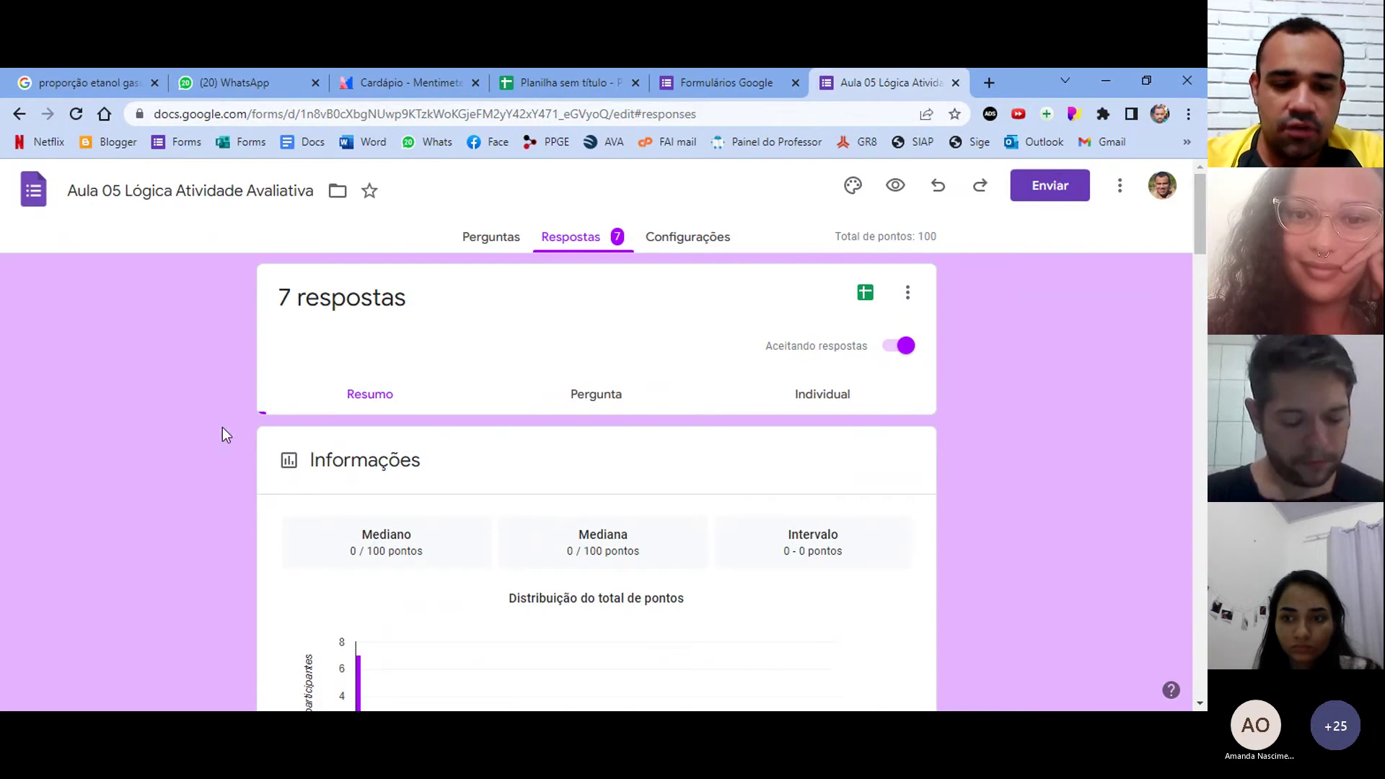
pyautogui.click(539, 81)
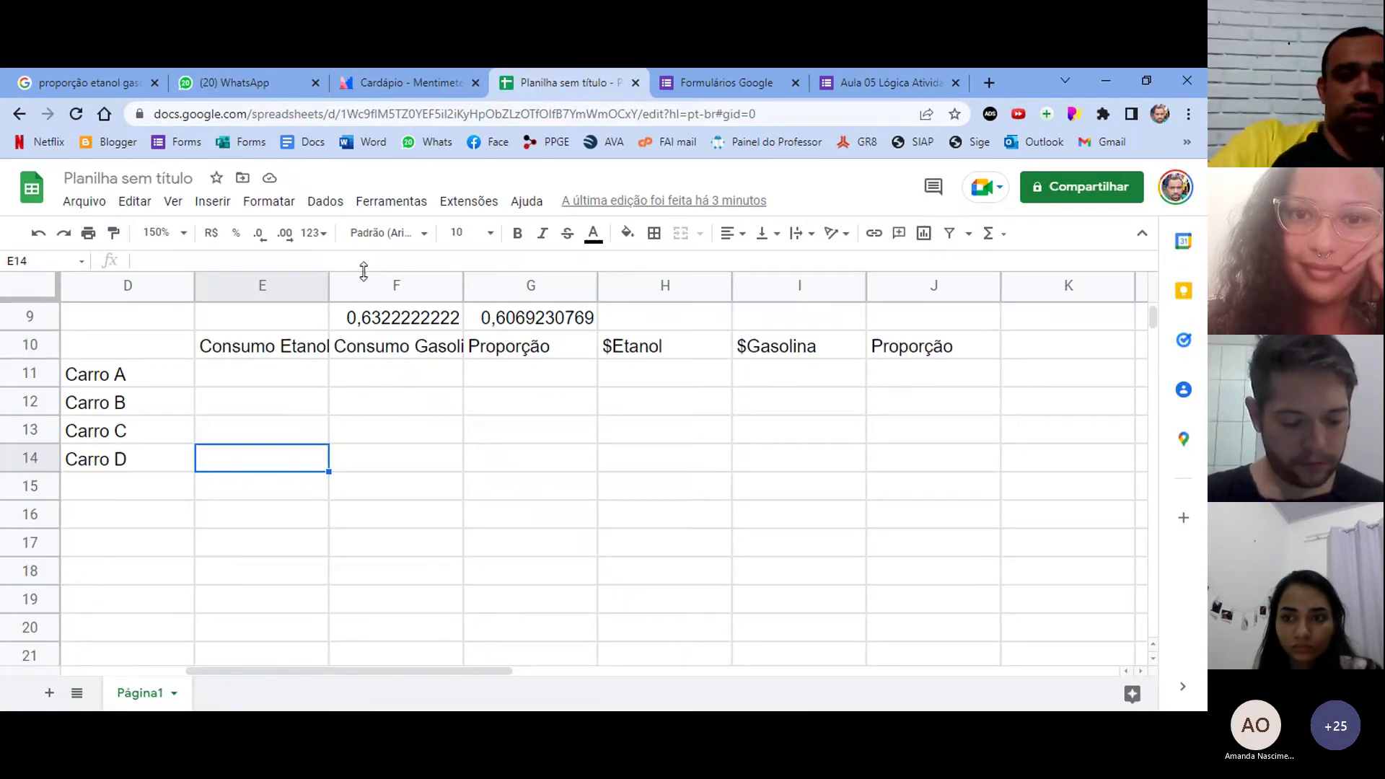
# - Enter ethanol/gasoline consumption for Carro A (10,3 / 14,9) and Carro B (9,9 / 13,9)
pyautogui.click(245, 380)
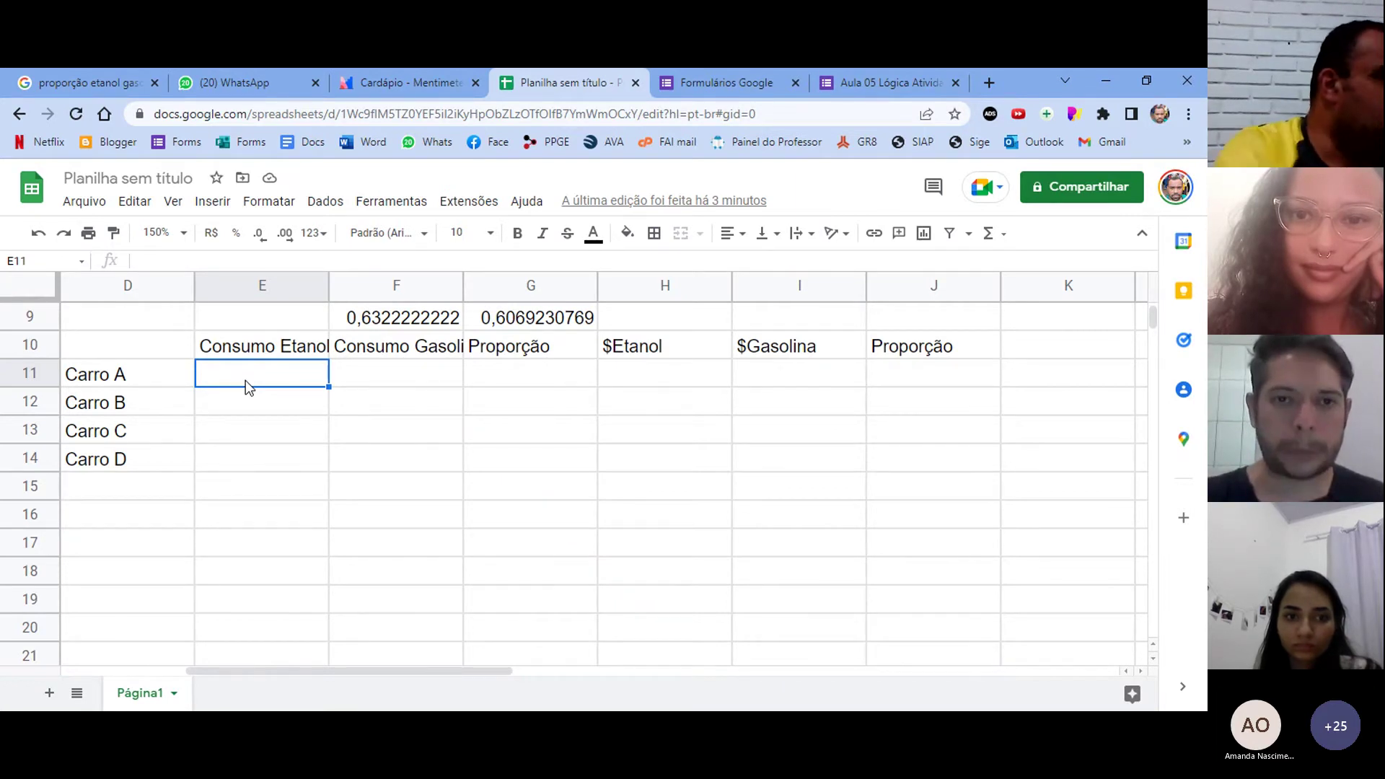
pyautogui.write('10,3')
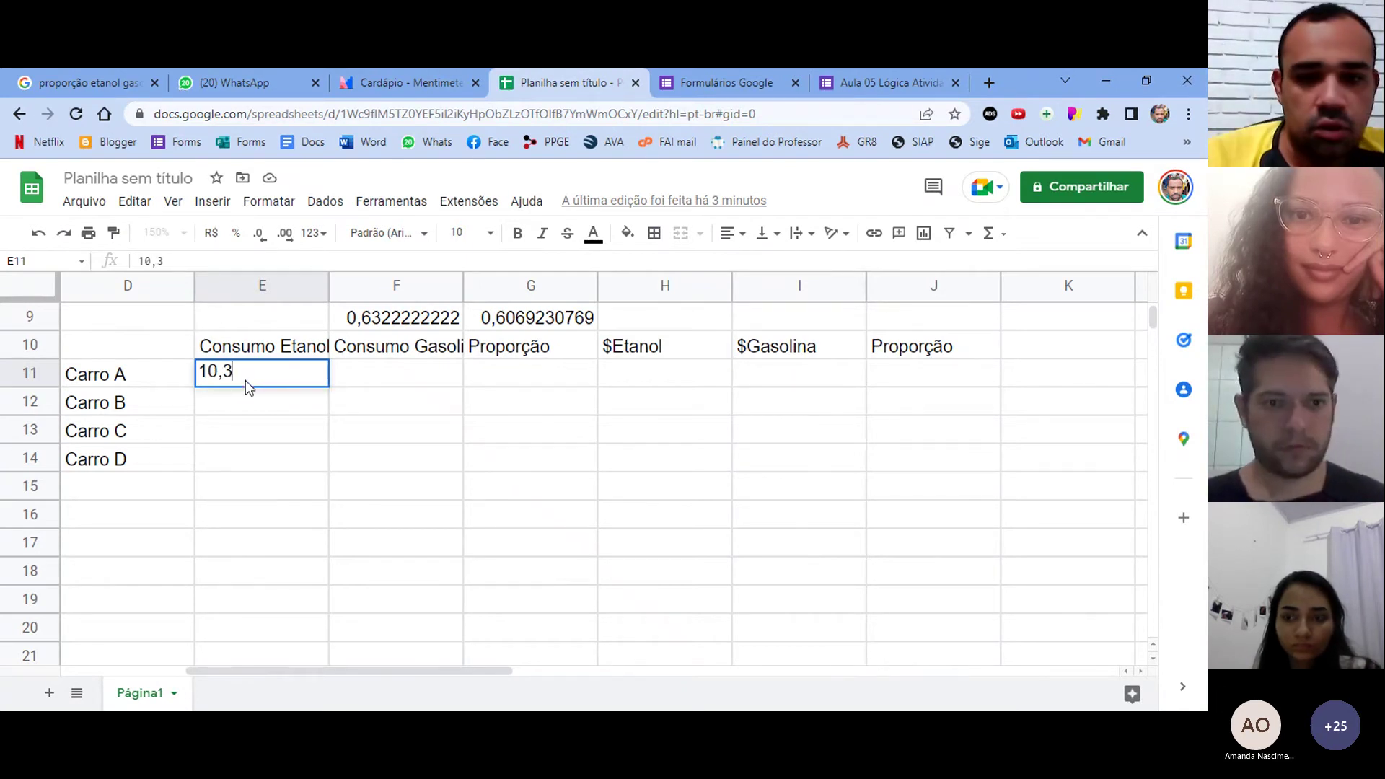
pyautogui.press('Tab')
pyautogui.write('14,')
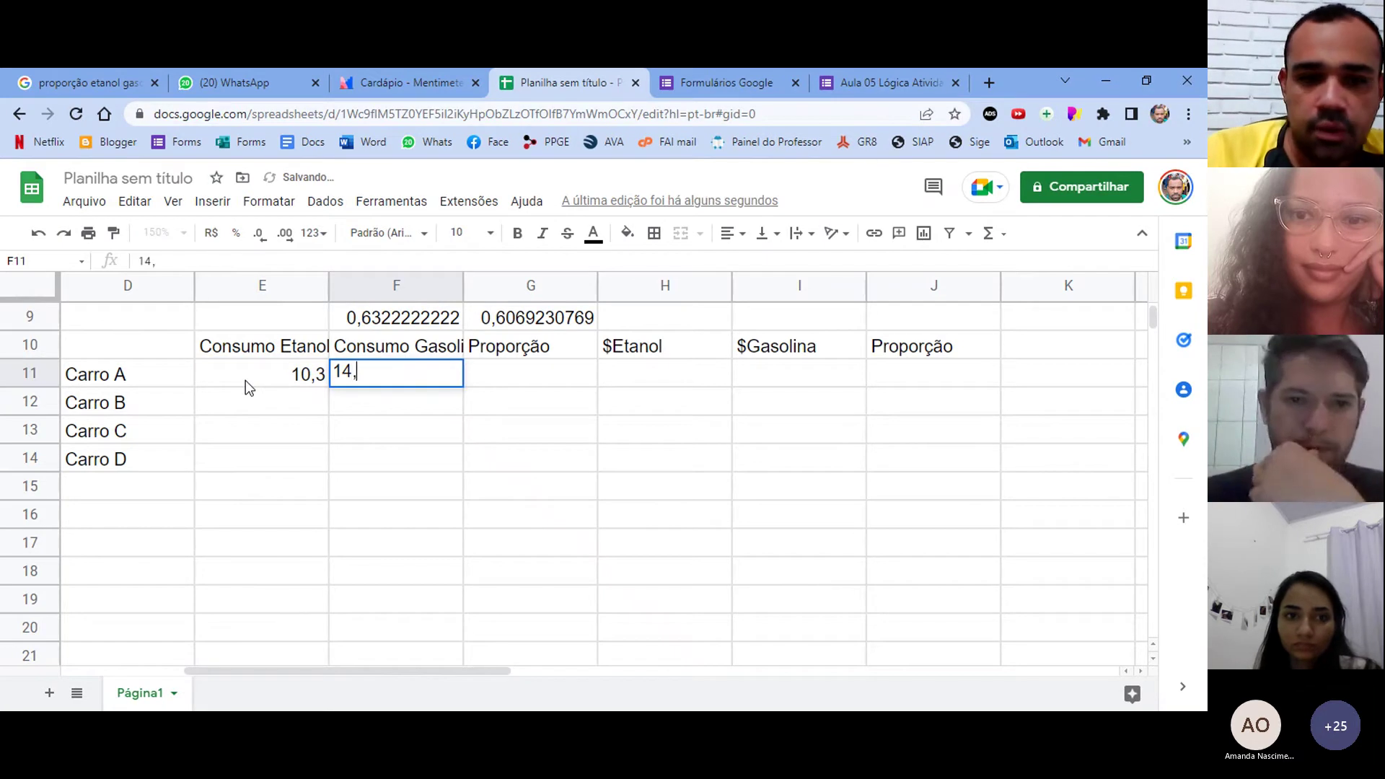
pyautogui.write('9')
pyautogui.press('Return')
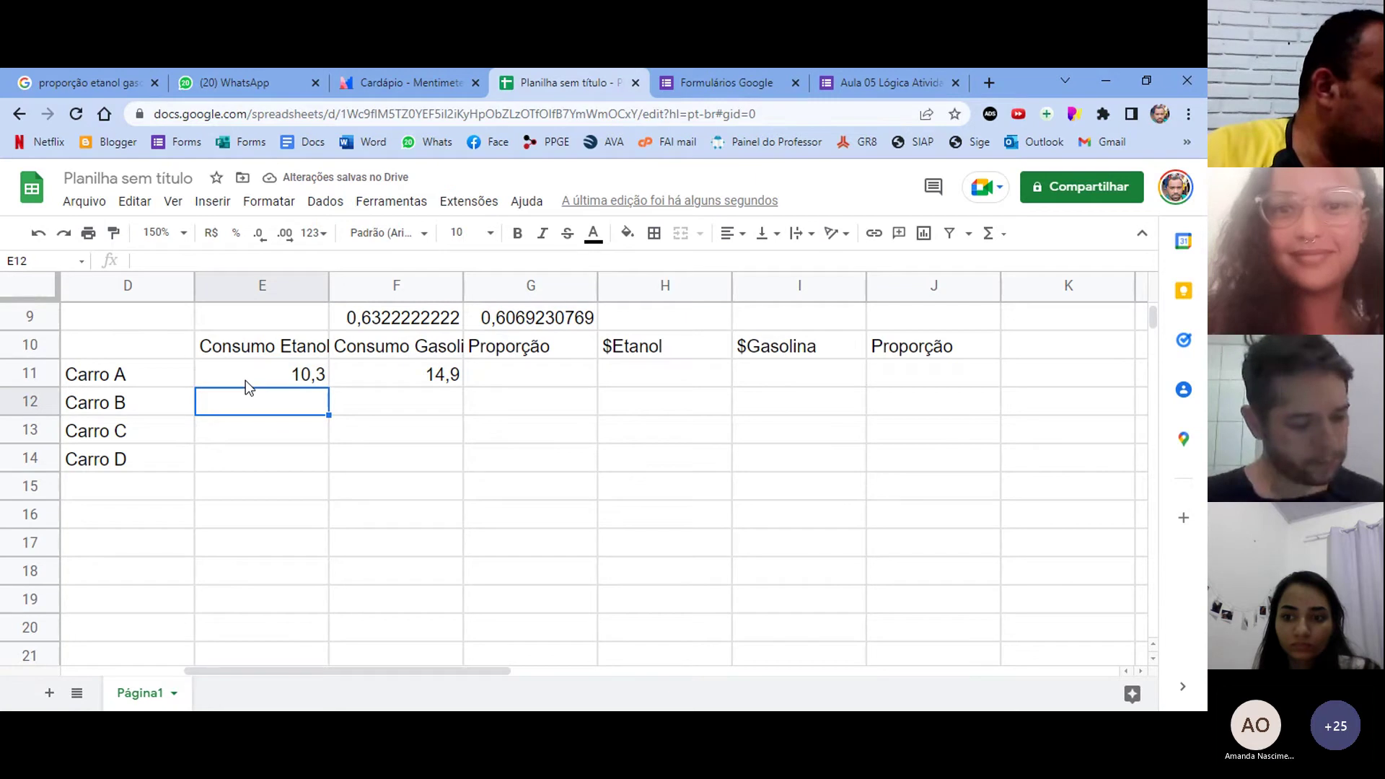
pyautogui.write('9,9')
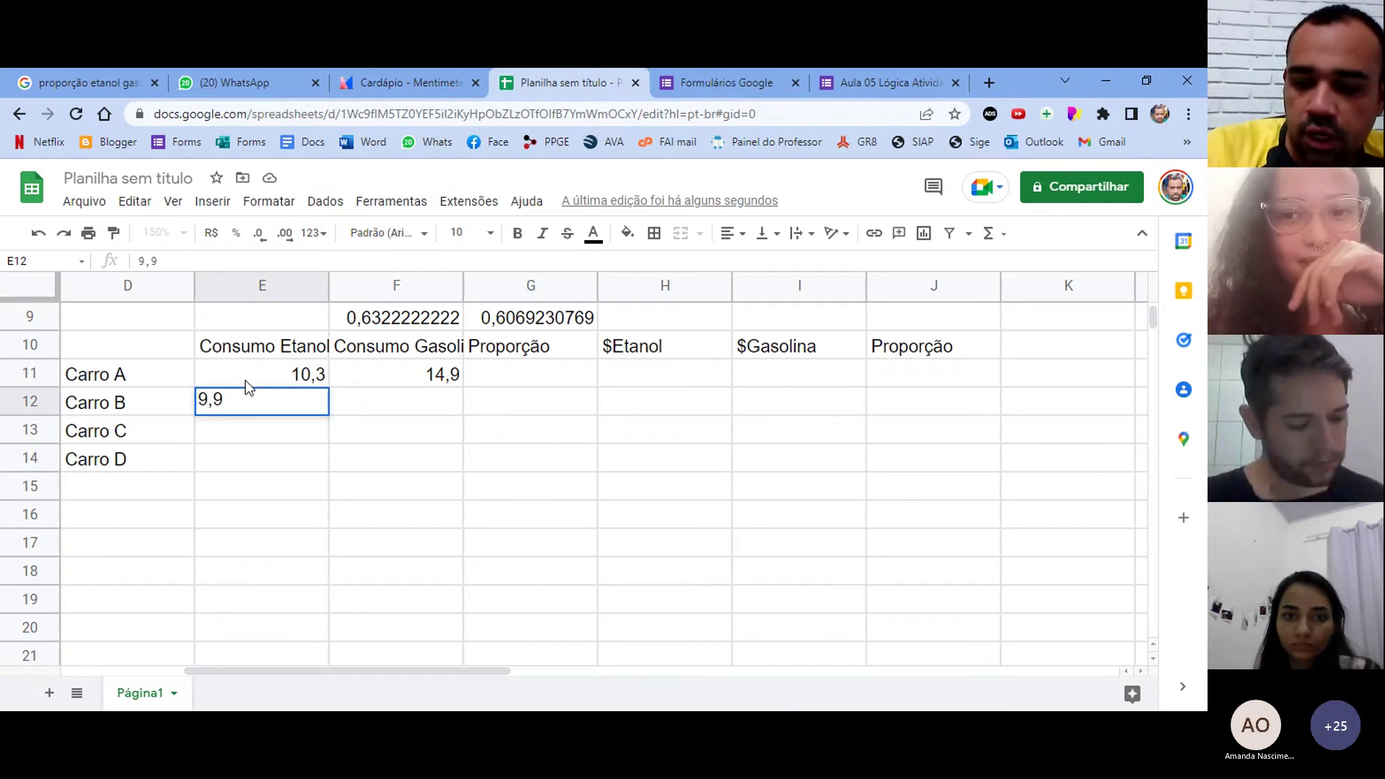
pyautogui.press('Tab')
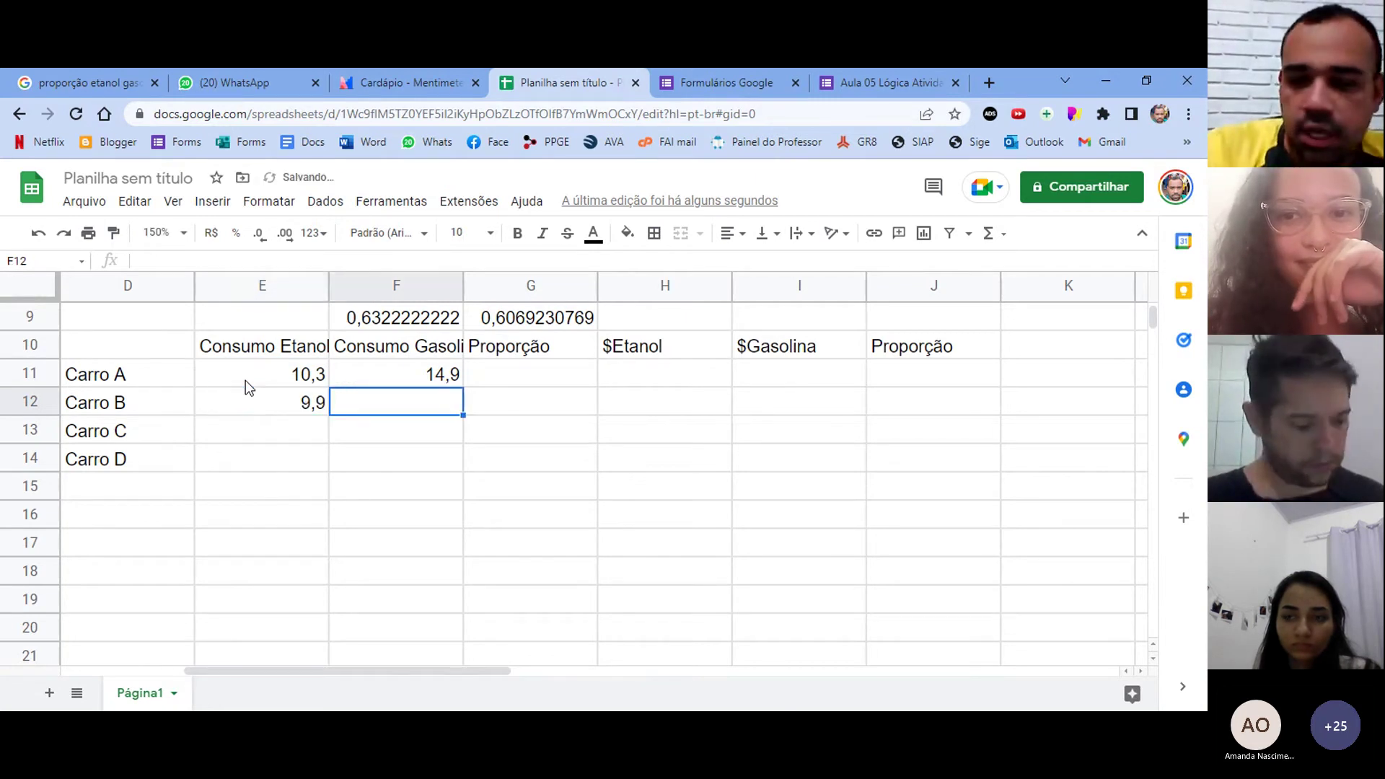
pyautogui.write('13,9')
pyautogui.press('Return')
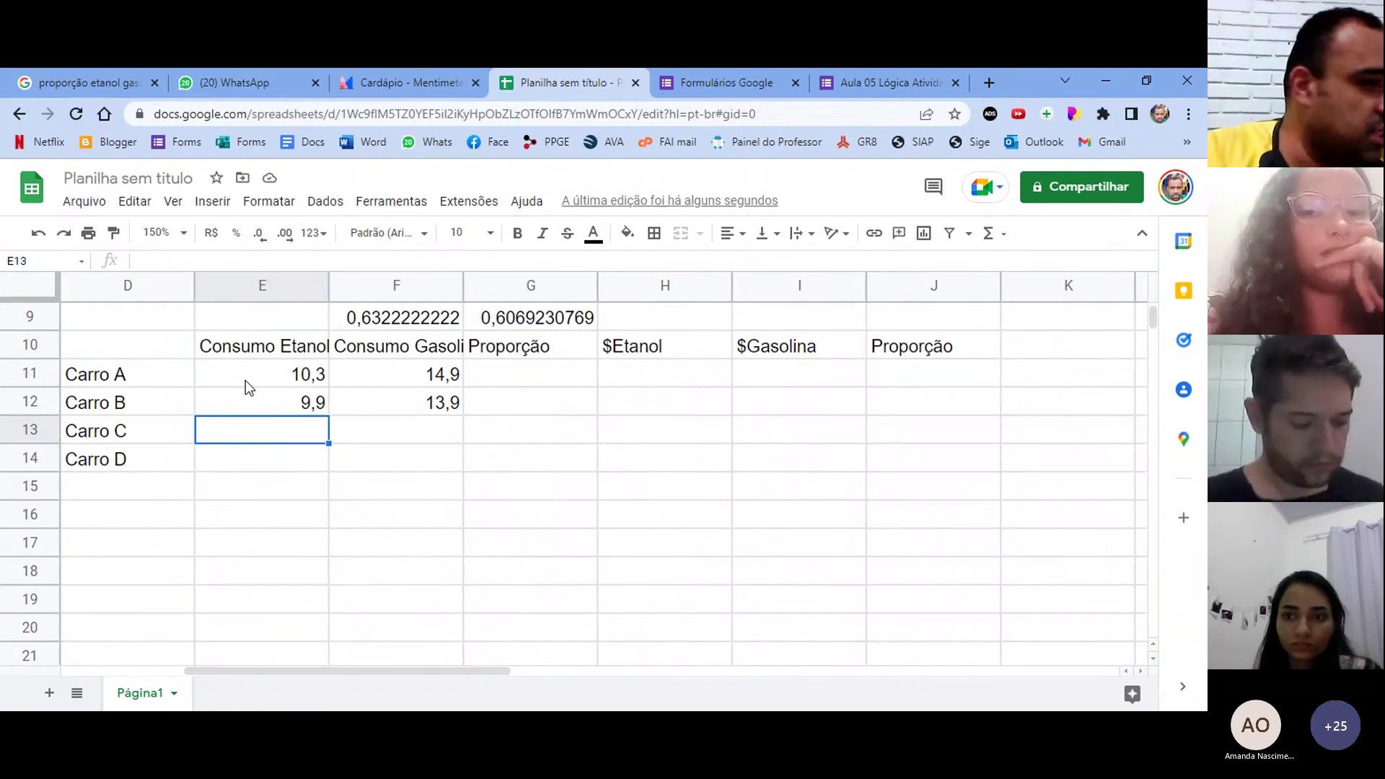
# - Enter ethanol/gasoline consumption for Carro C (9,5 / 12) and Carro D (9,7 / 13,7)
pyautogui.write('9,5')
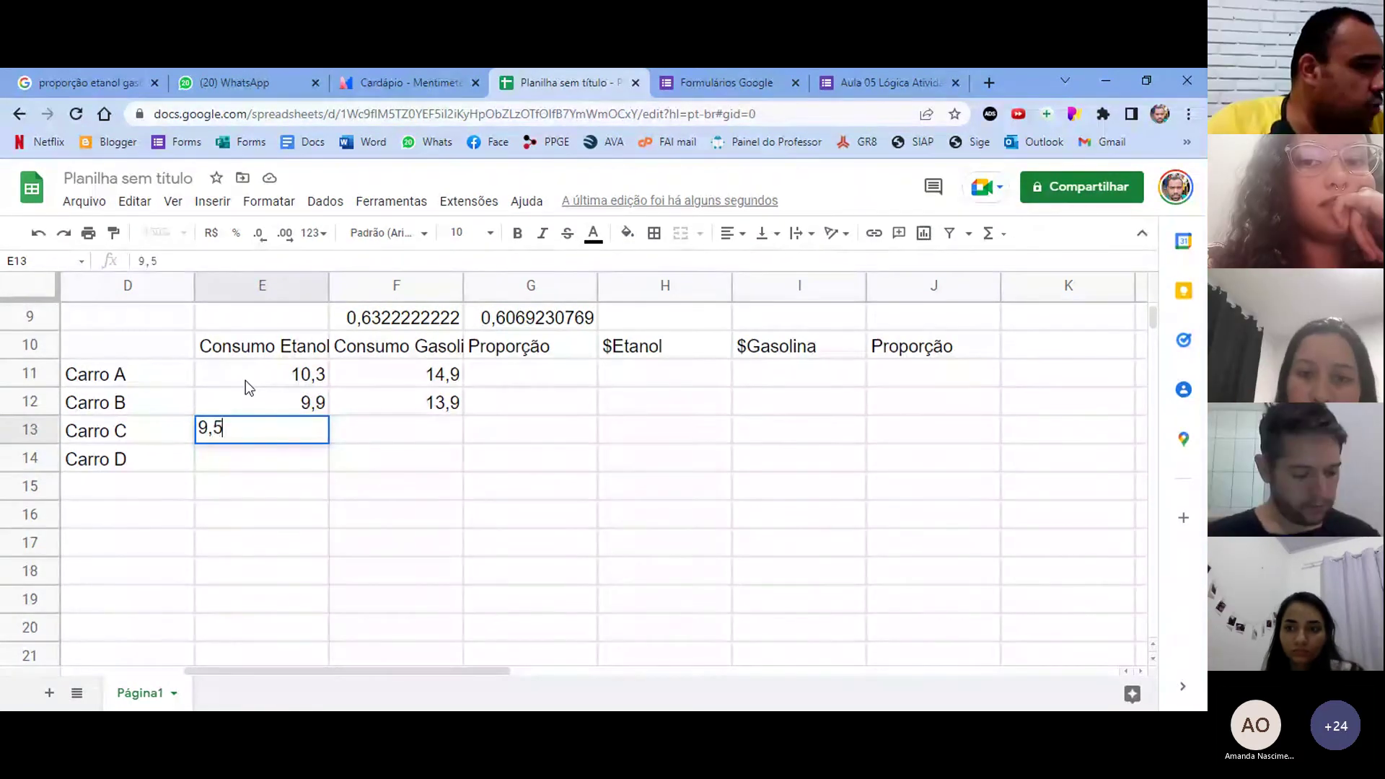
pyautogui.press('Tab')
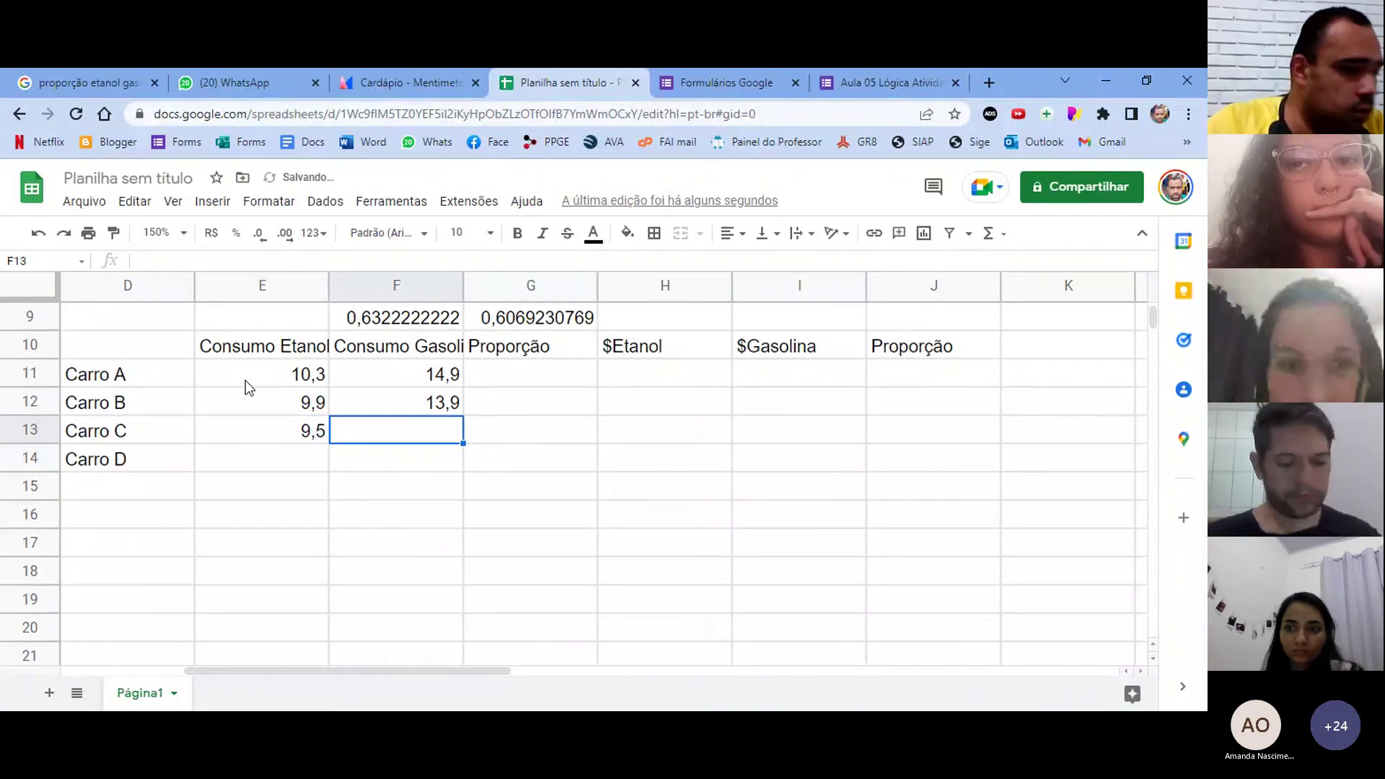
pyautogui.write('12,0')
pyautogui.press('Return')
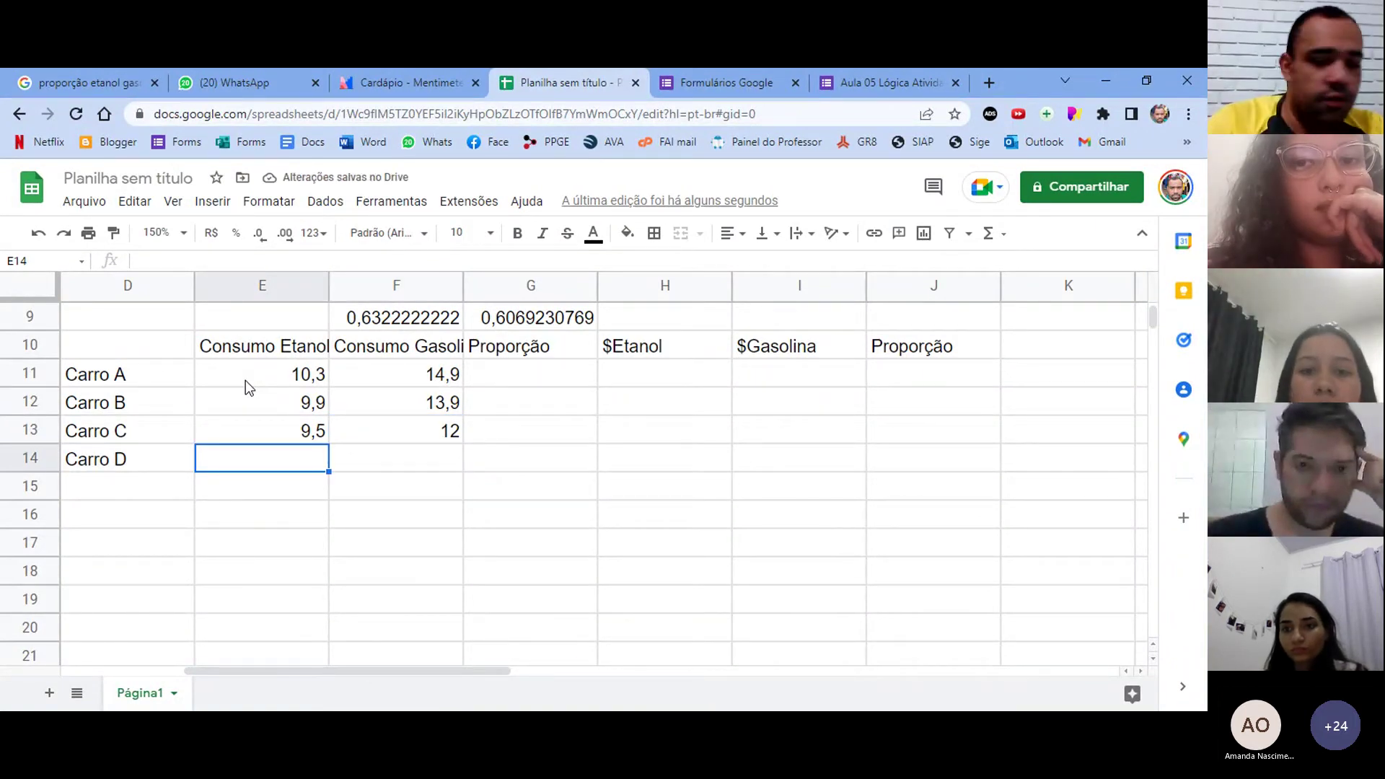
pyautogui.write('9,7')
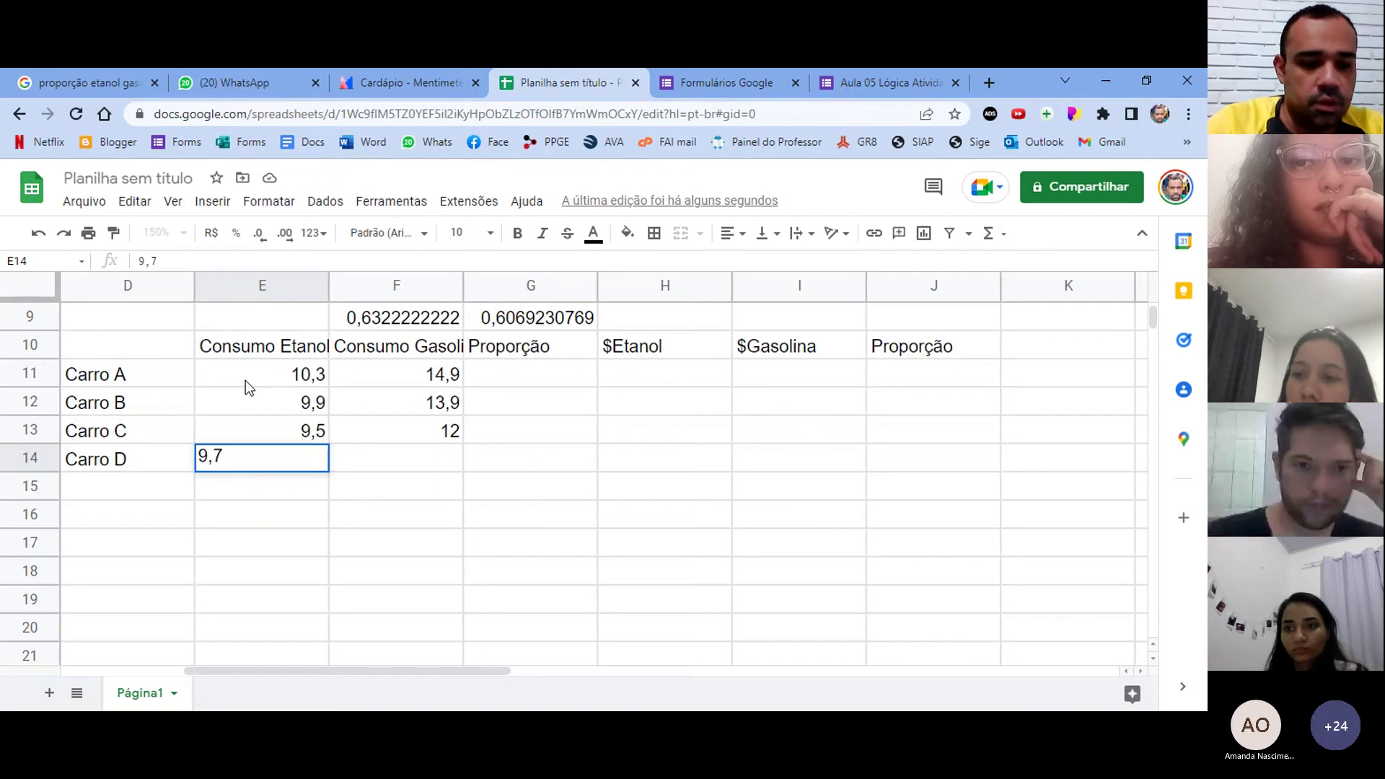
pyautogui.press('Tab')
pyautogui.write('13,7')
pyautogui.press('Return')
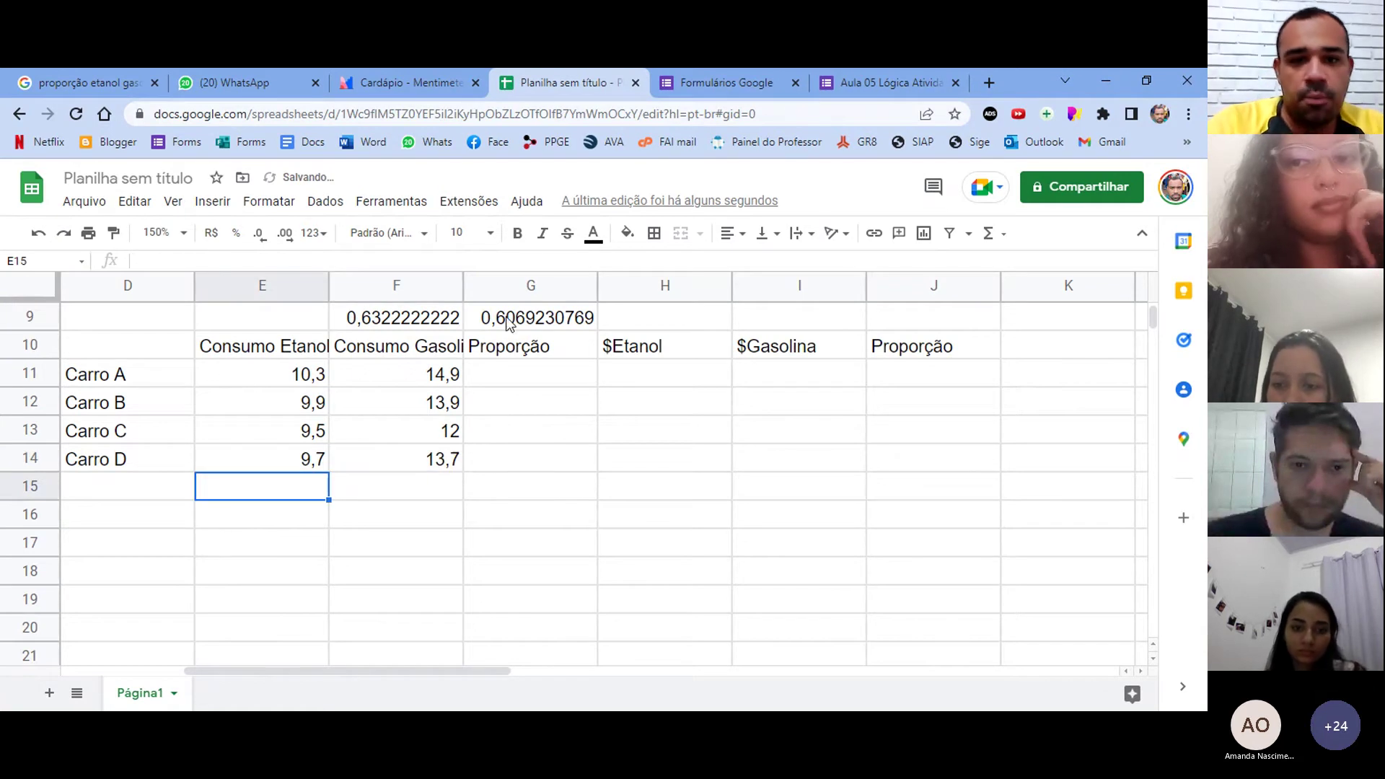
# - Enter =(E11/F11)*100 in G11 for Carro A's proportion, declining the autofill suggestion
pyautogui.click(520, 365)
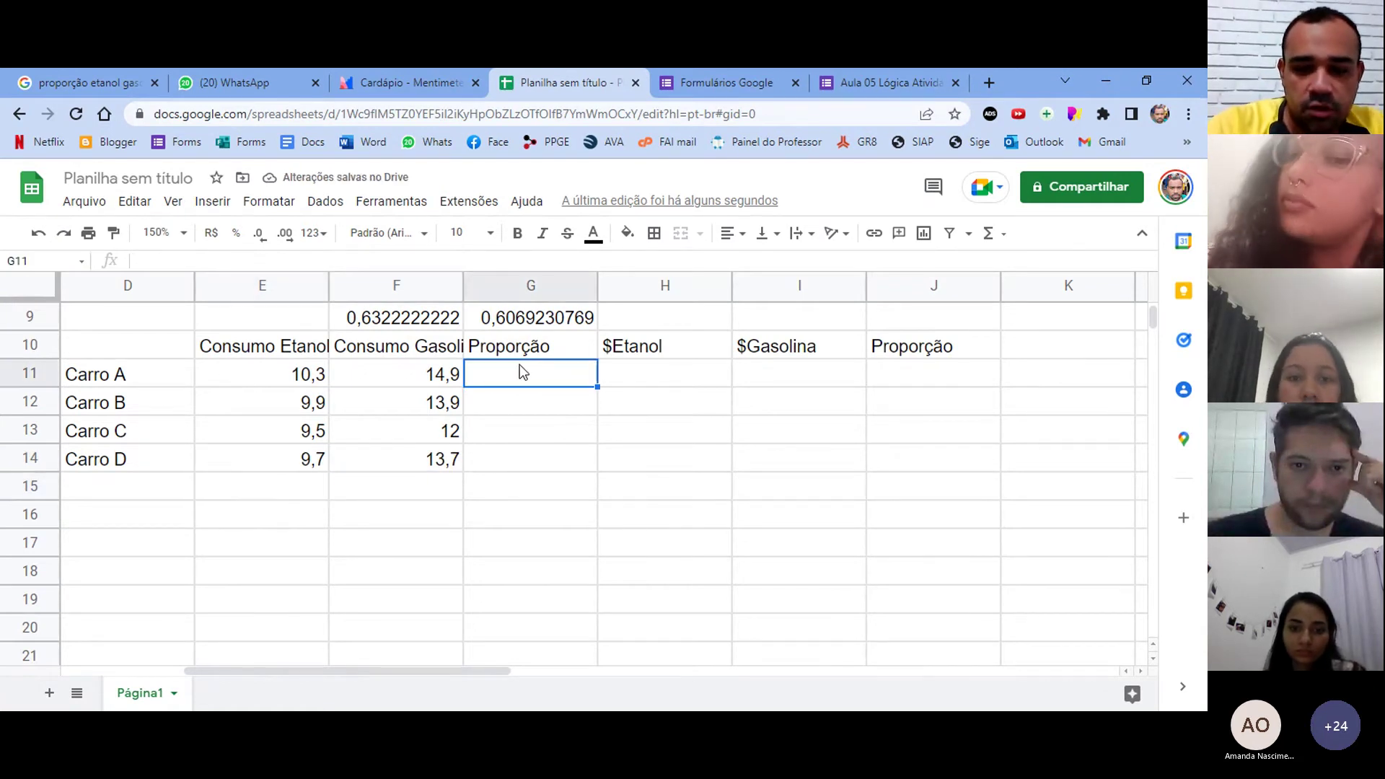
pyautogui.write('=(')
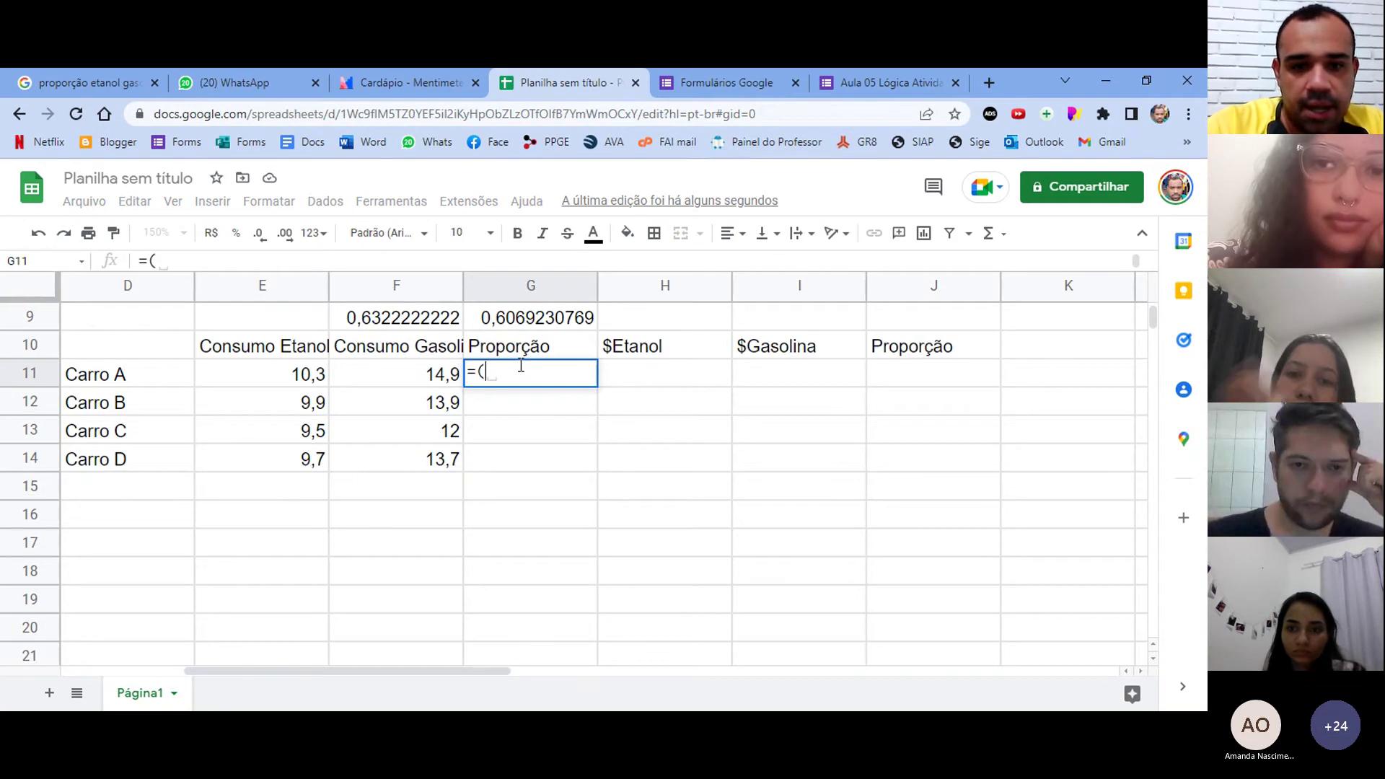
pyautogui.click(298, 380)
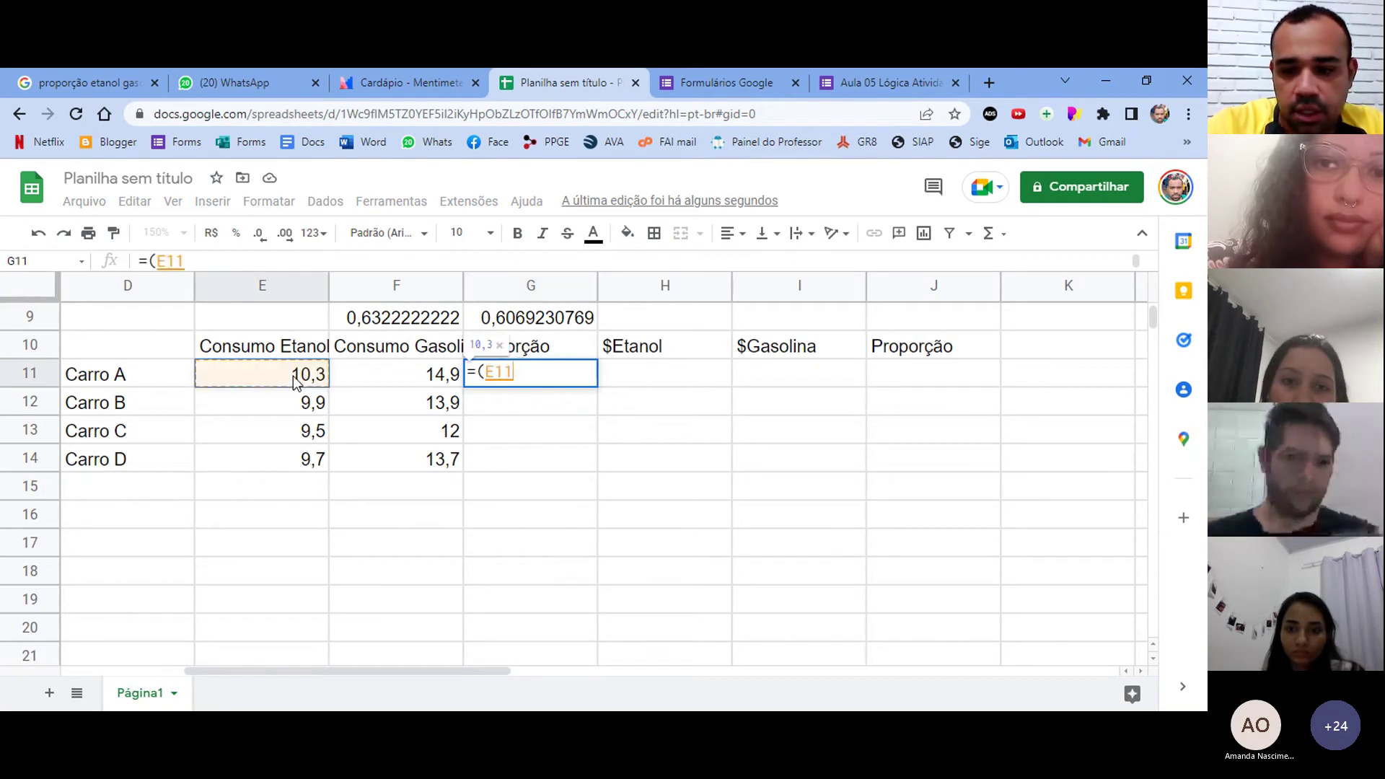
pyautogui.write('/')
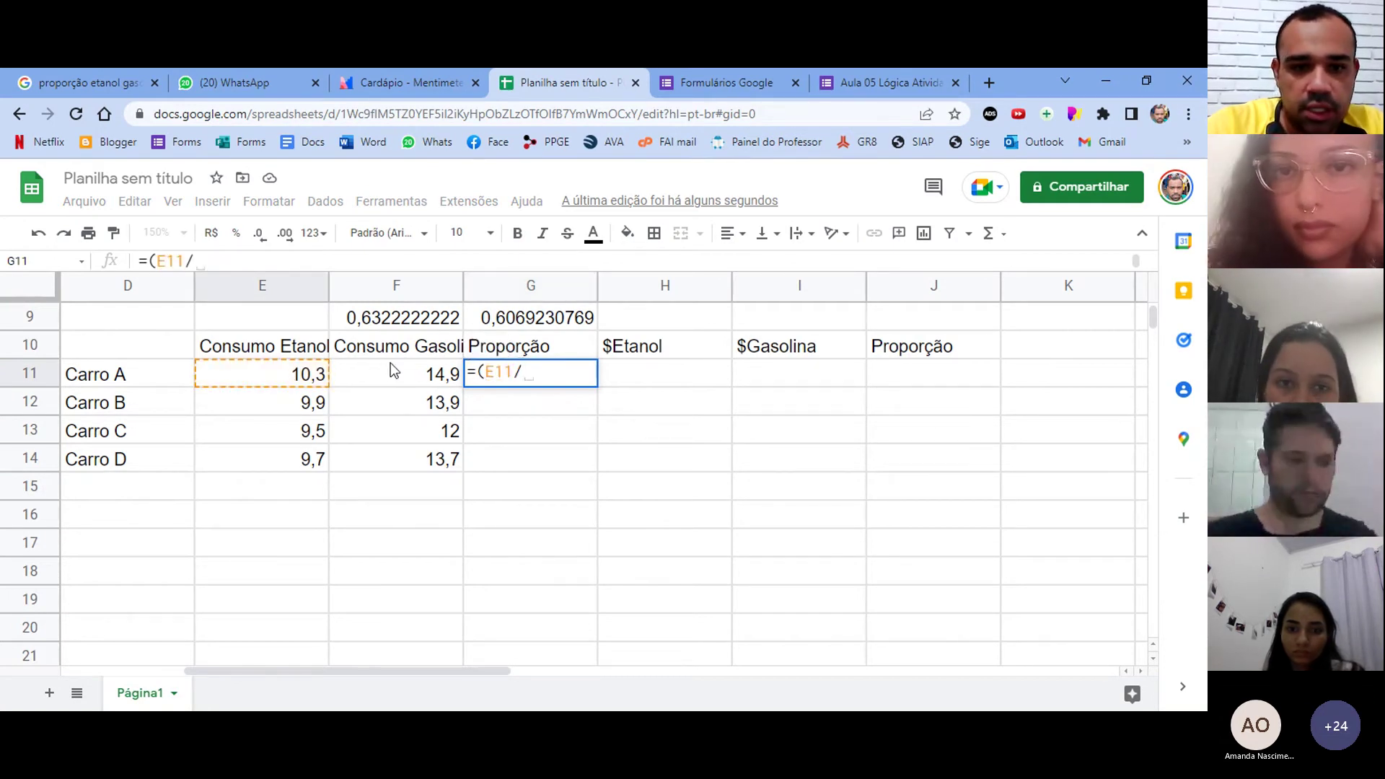
pyautogui.click(391, 370)
pyautogui.write(')')
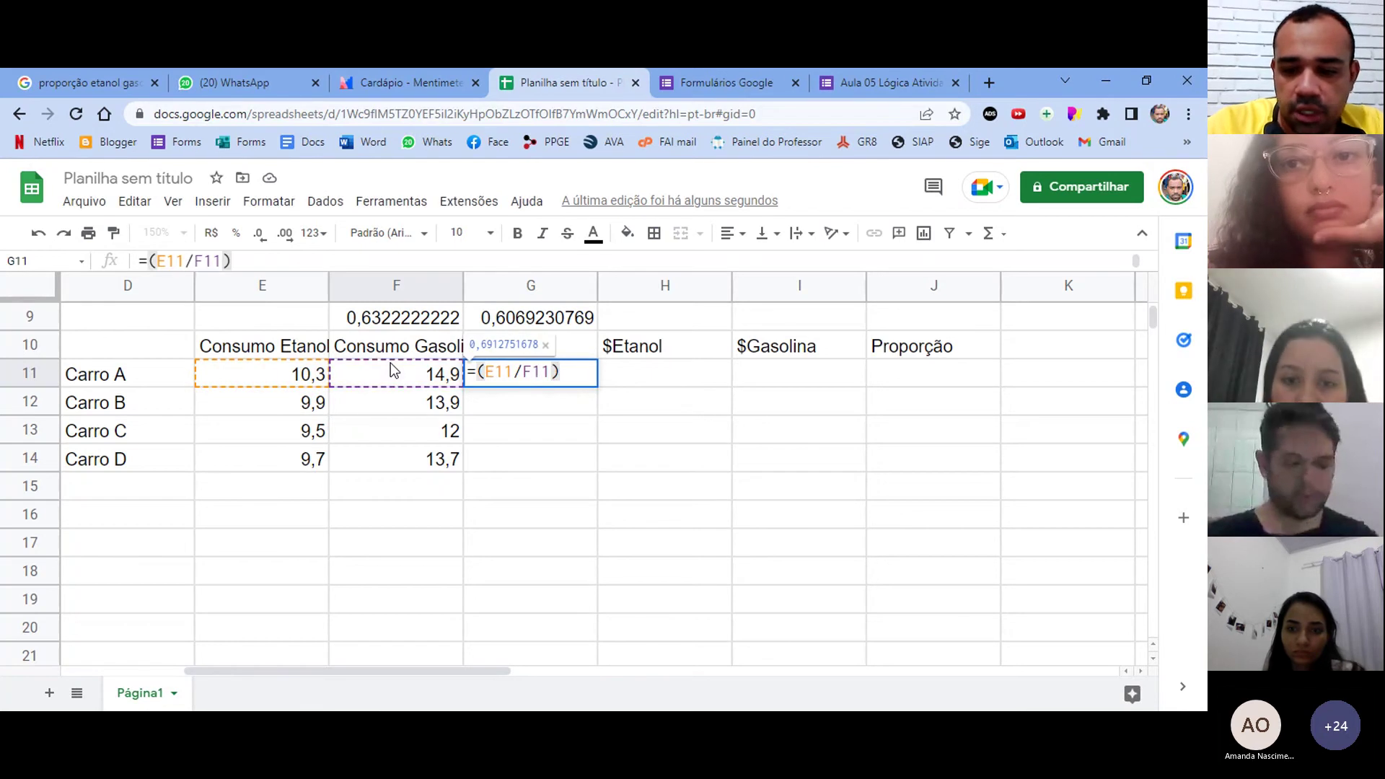
pyautogui.write('*100')
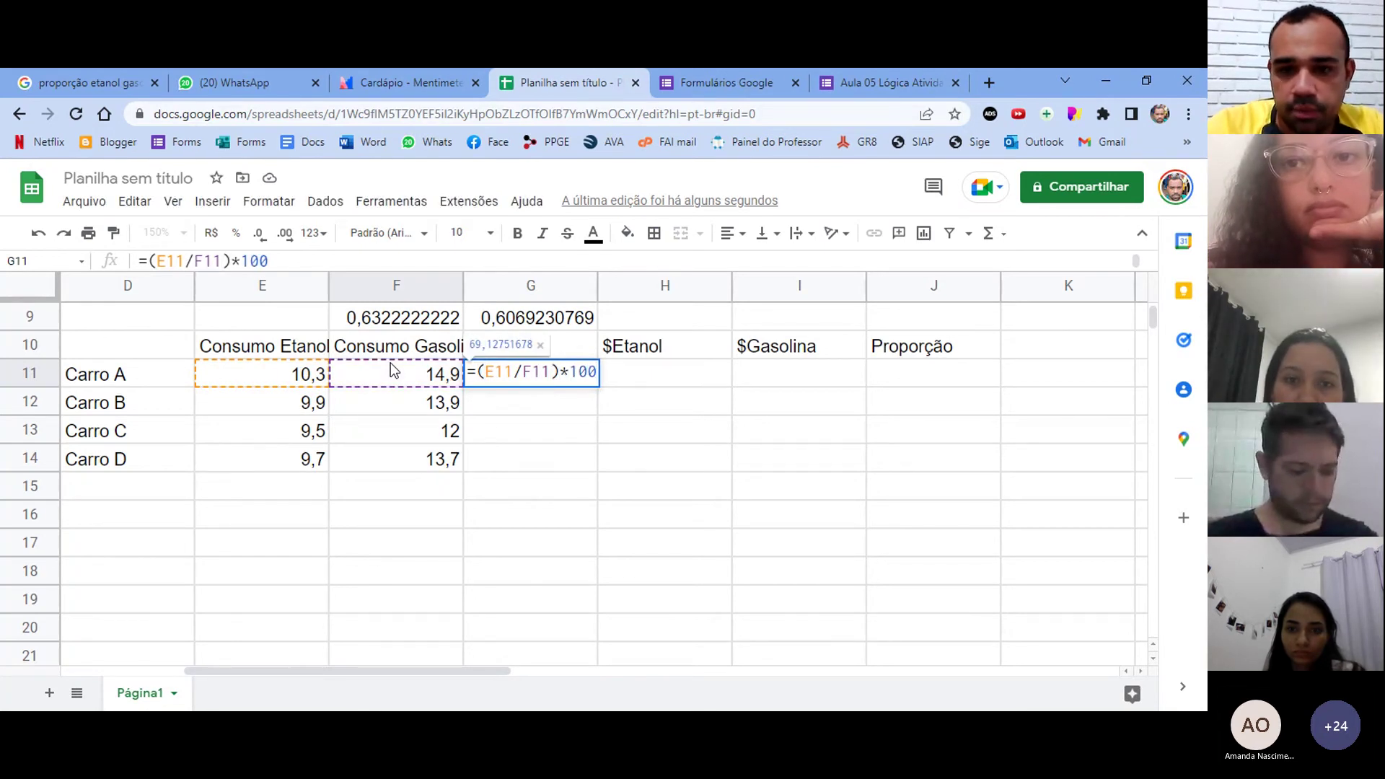
pyautogui.press('Return')
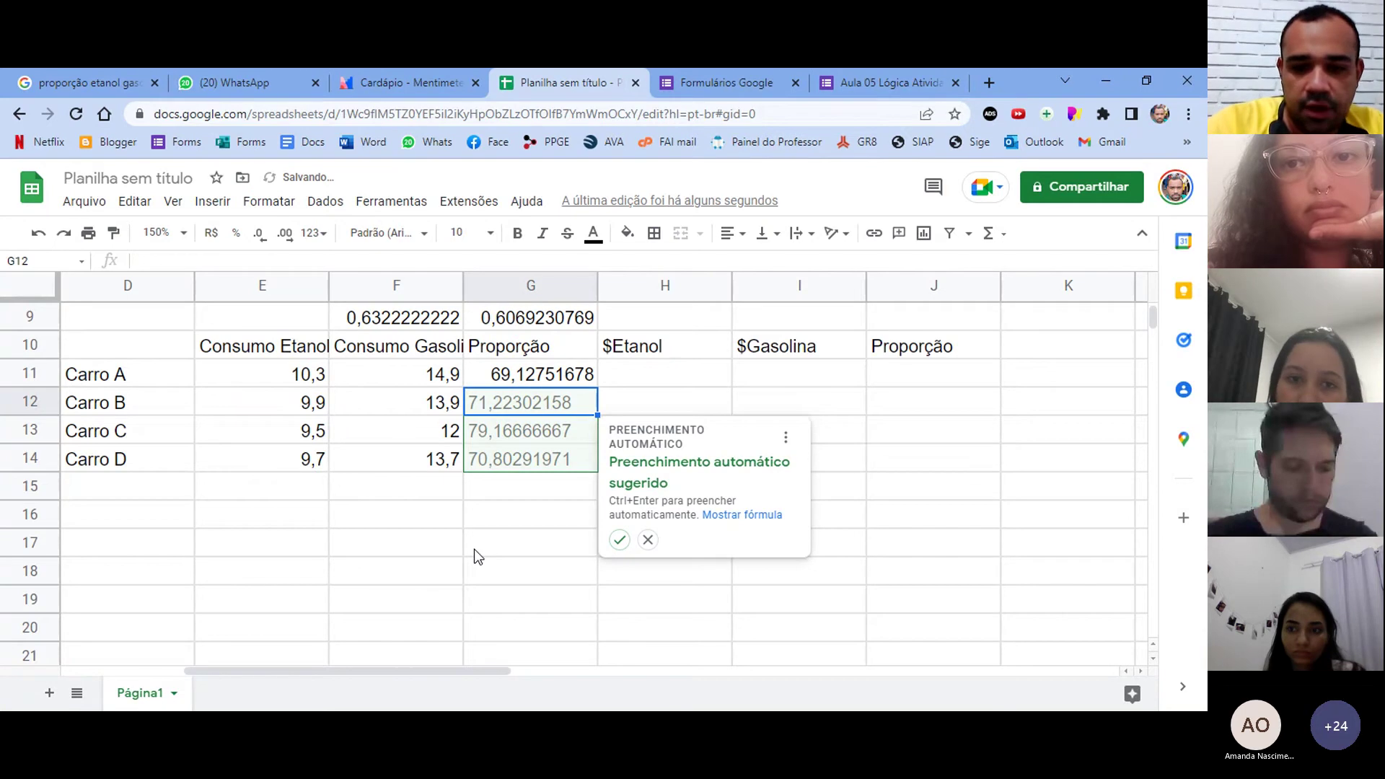
pyautogui.press('Escape')
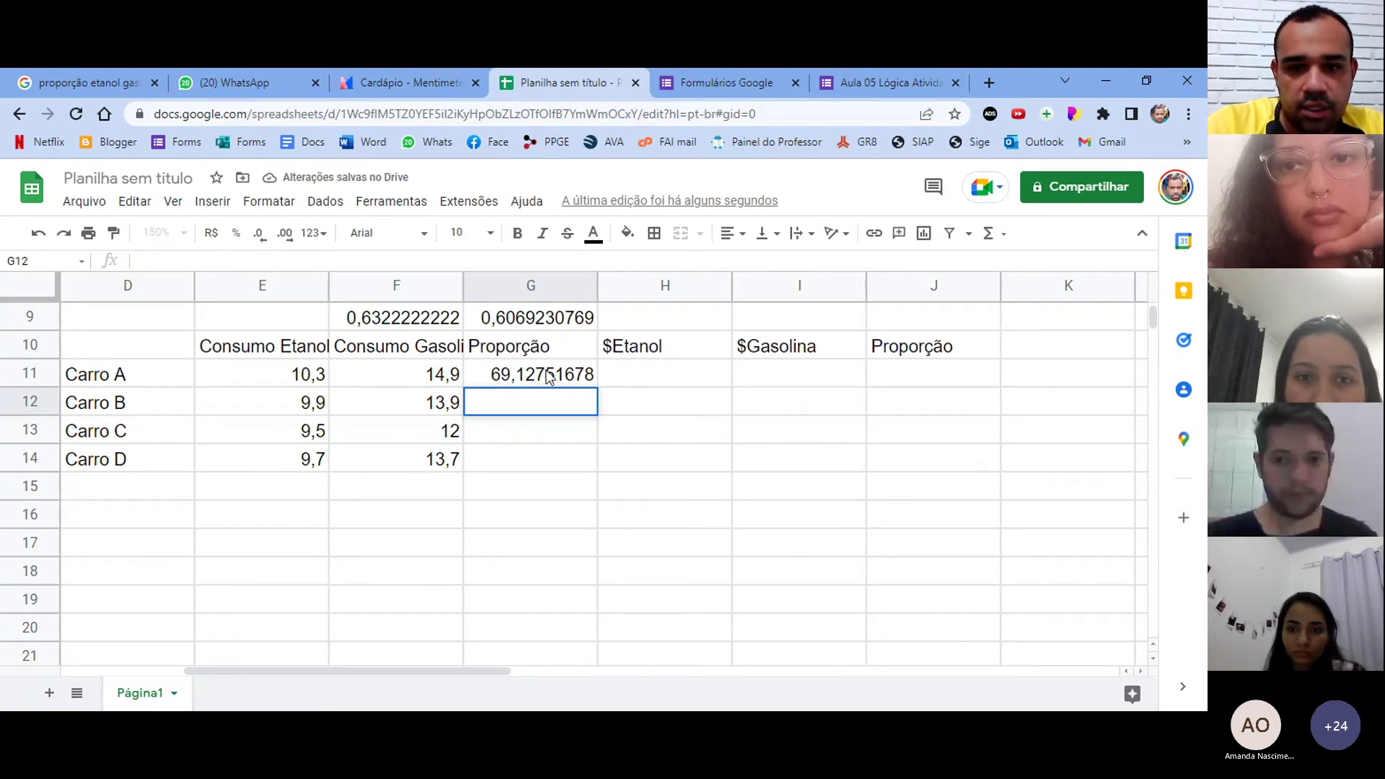
# - Paste the proportion formula into G12 and fill it down through G13:G14
pyautogui.hotkey('ctrl', 'v')
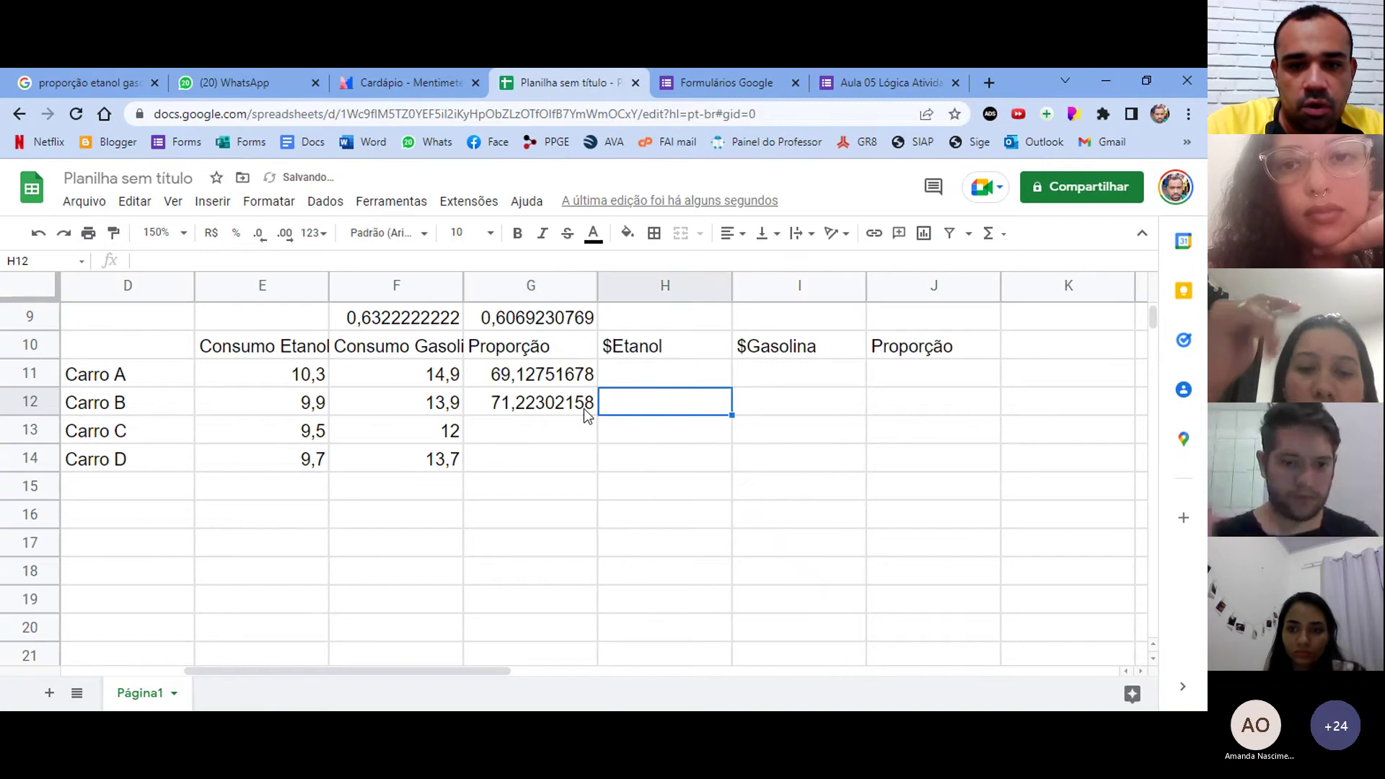
pyautogui.click(583, 408)
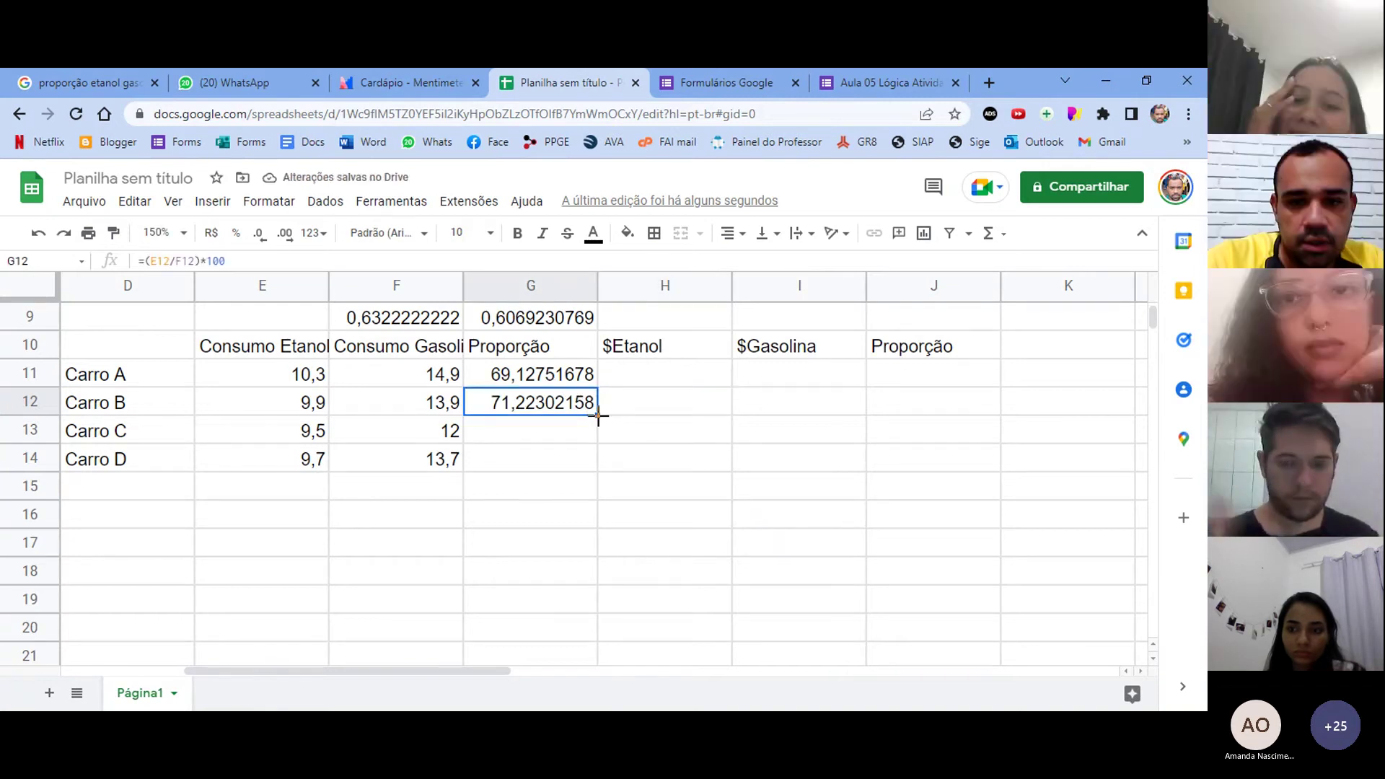
pyautogui.doubleClick(598, 415)
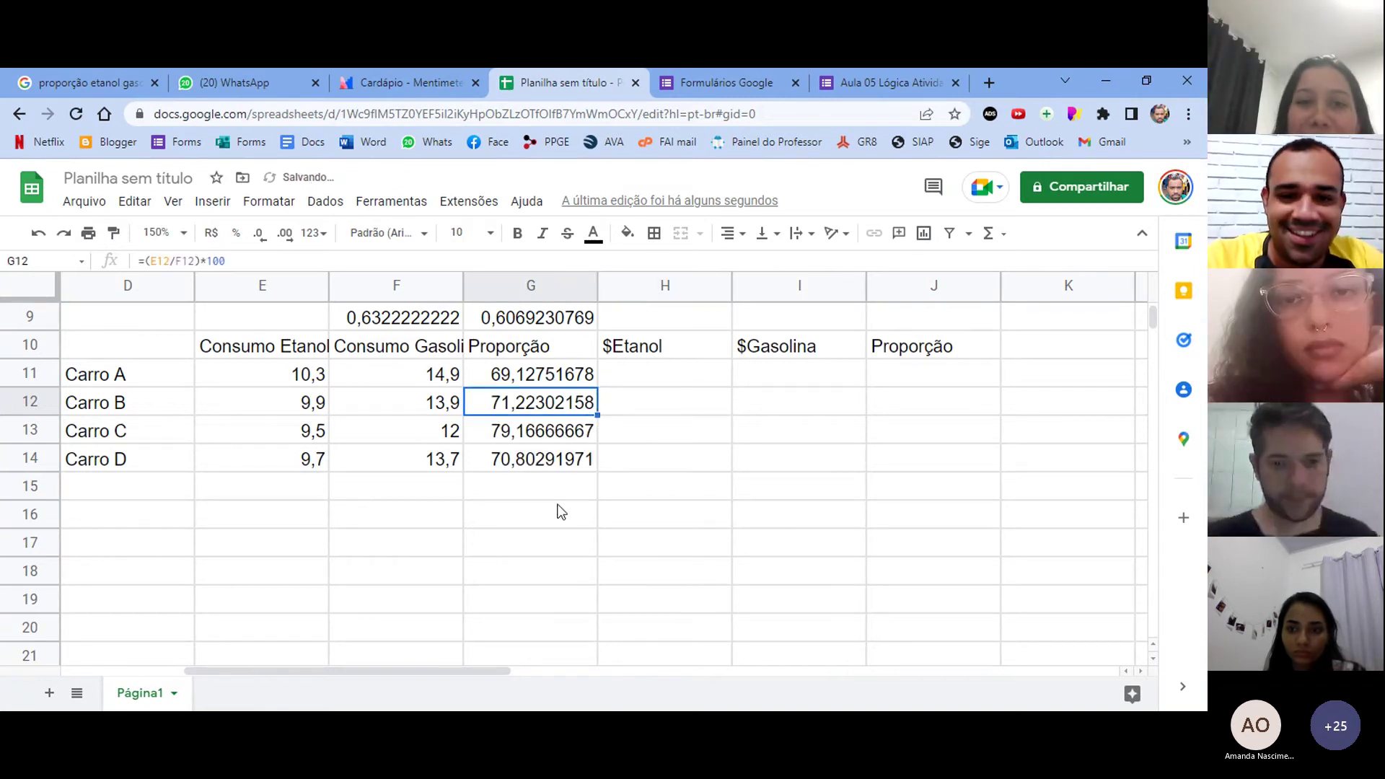
pyautogui.click(532, 497)
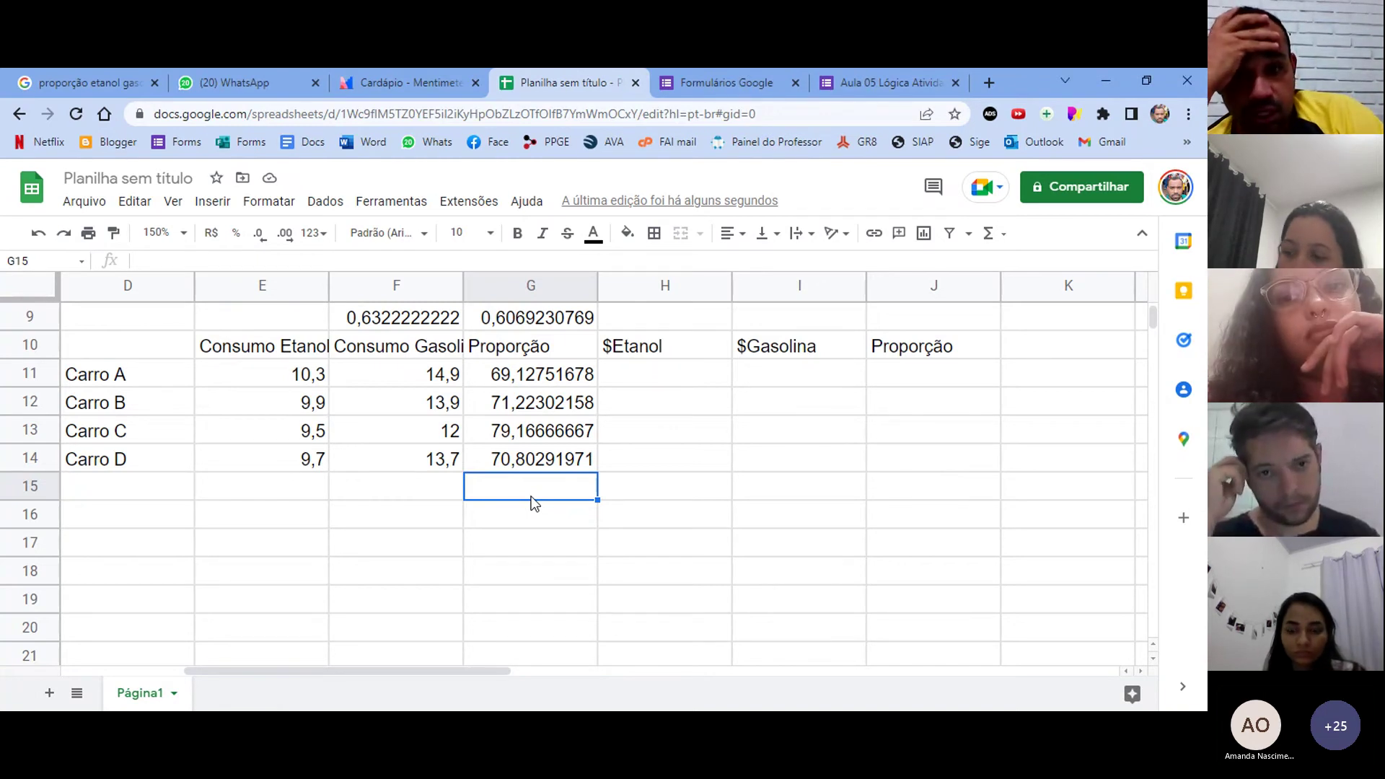
pyautogui.click(765, 376)
pyautogui.click(689, 379)
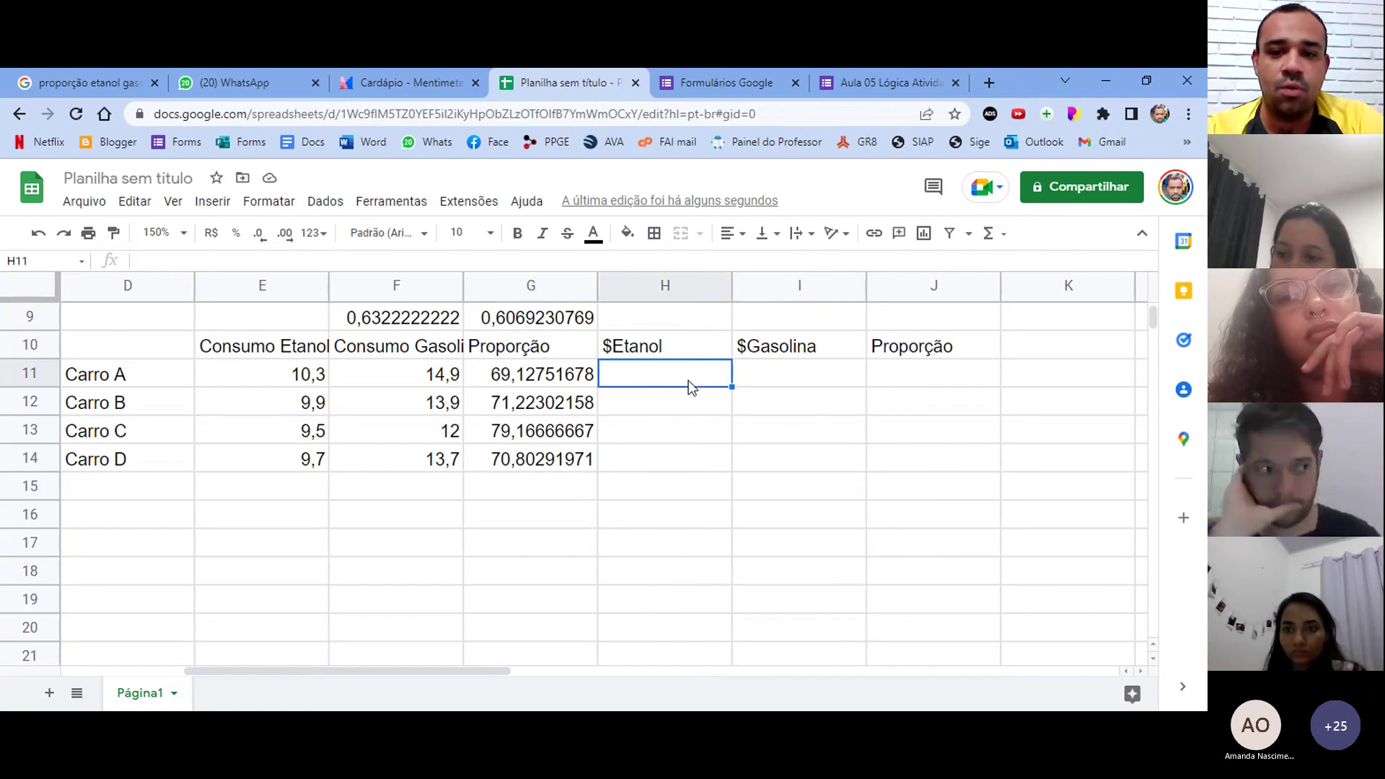
pyautogui.click(767, 412)
pyautogui.click(694, 409)
pyautogui.click(782, 401)
pyautogui.click(661, 436)
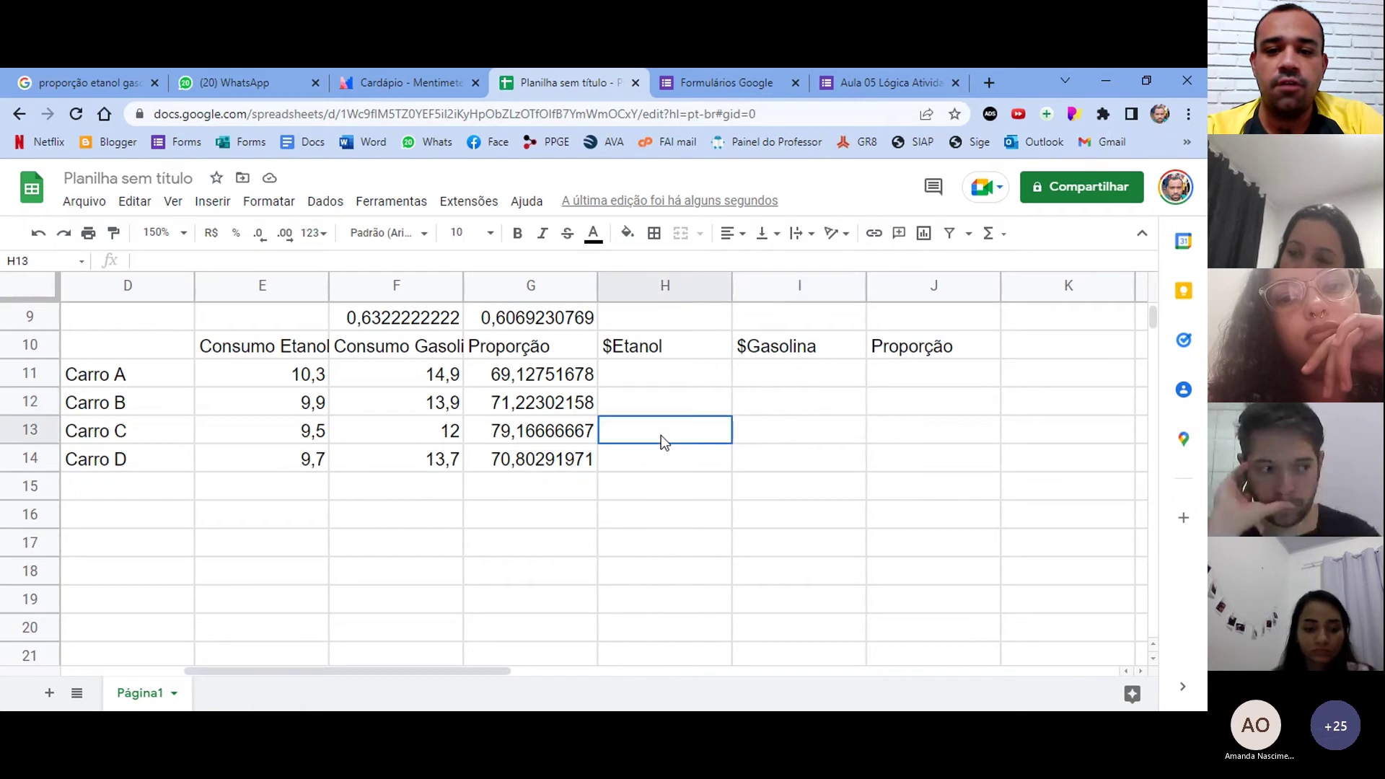
pyautogui.click(744, 431)
pyautogui.click(760, 461)
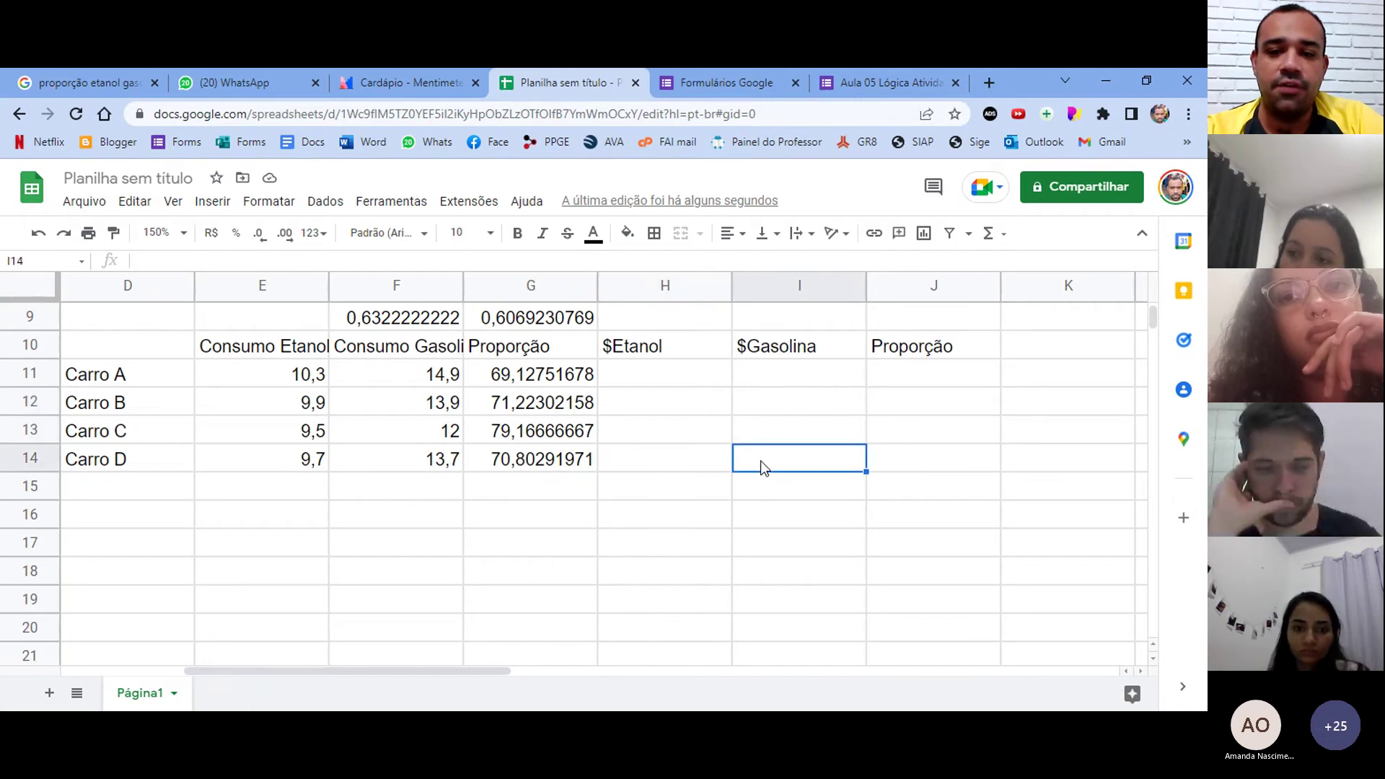
pyautogui.click(687, 459)
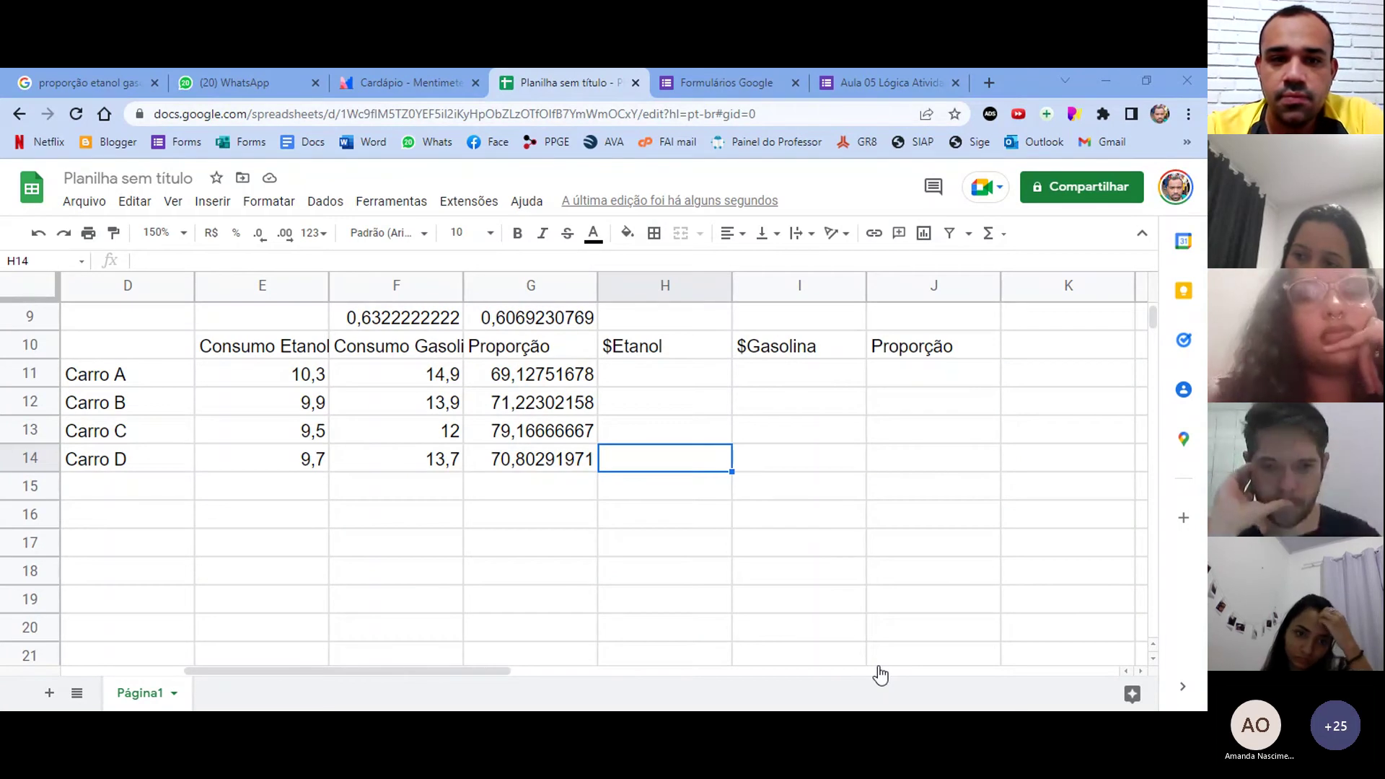
pyautogui.click(85, 517)
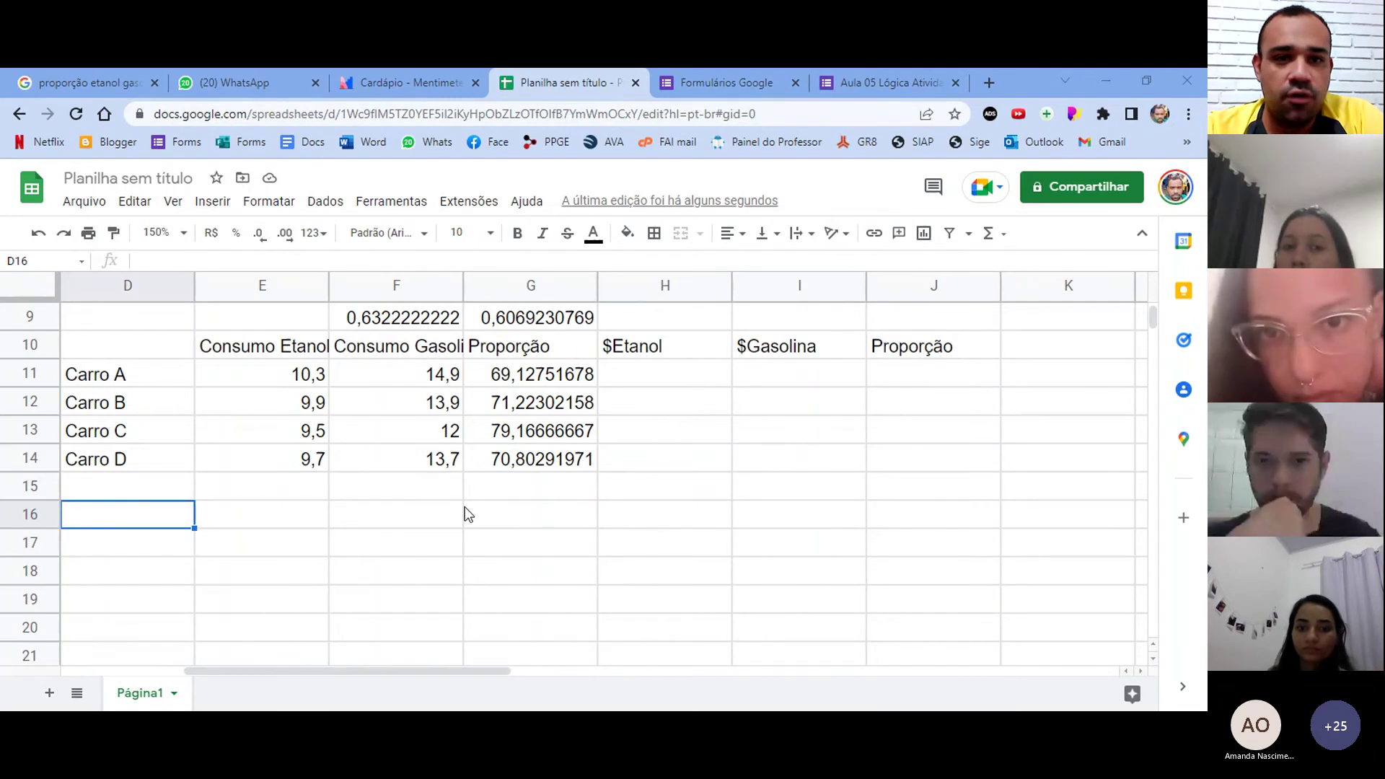